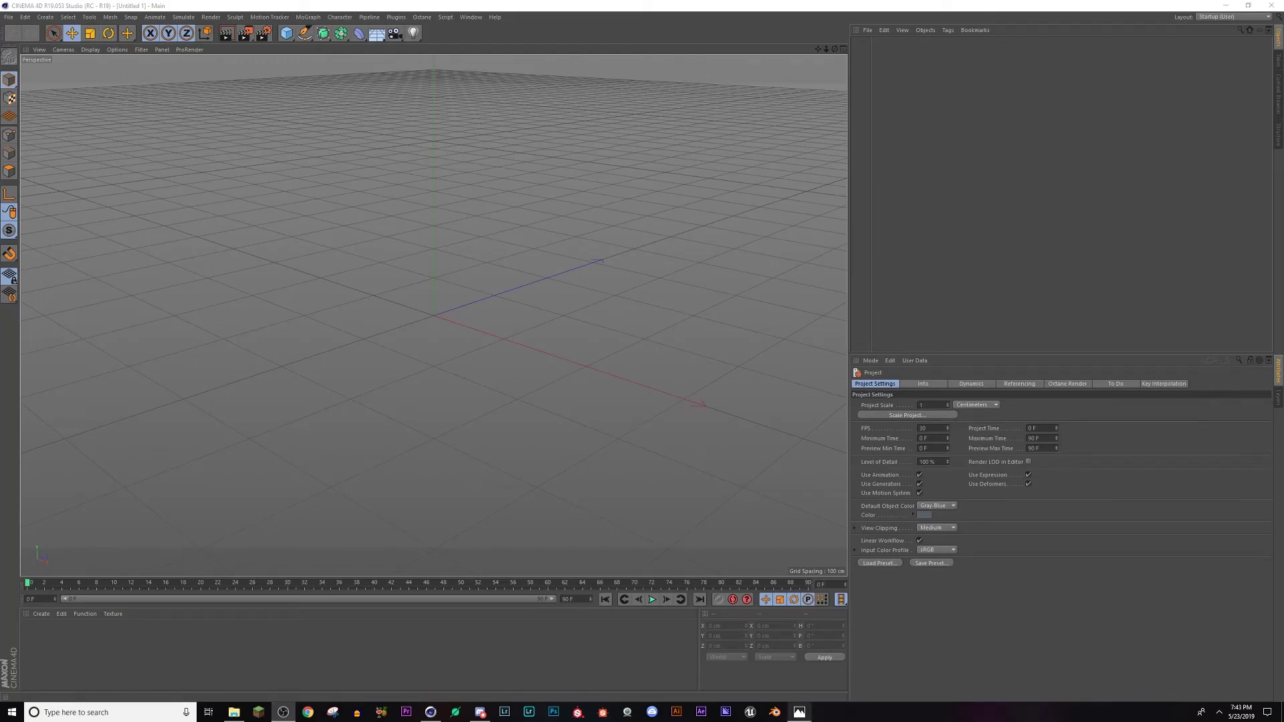
Step: Look at the reference image thumbnail.png of the wet asphalt with puddles, and close it
{"action": "left_click", "coordinate": [799, 711]}
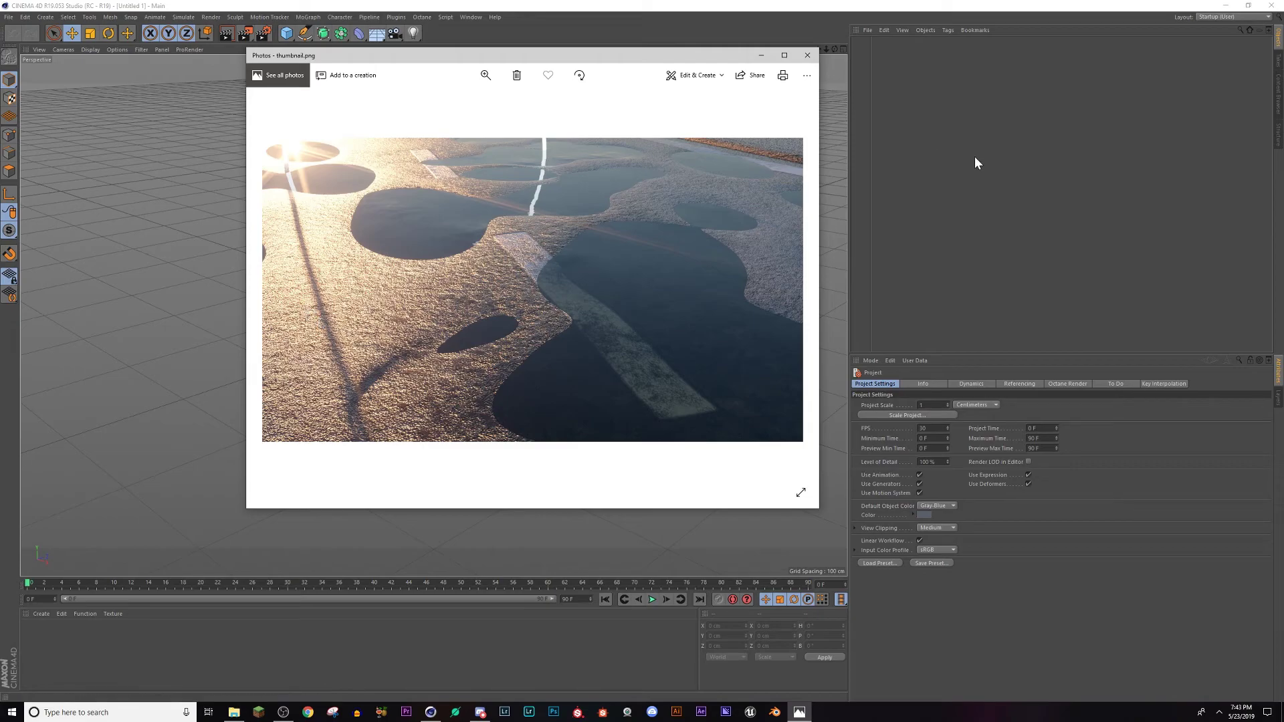
{"action": "left_click", "coordinate": [807, 55]}
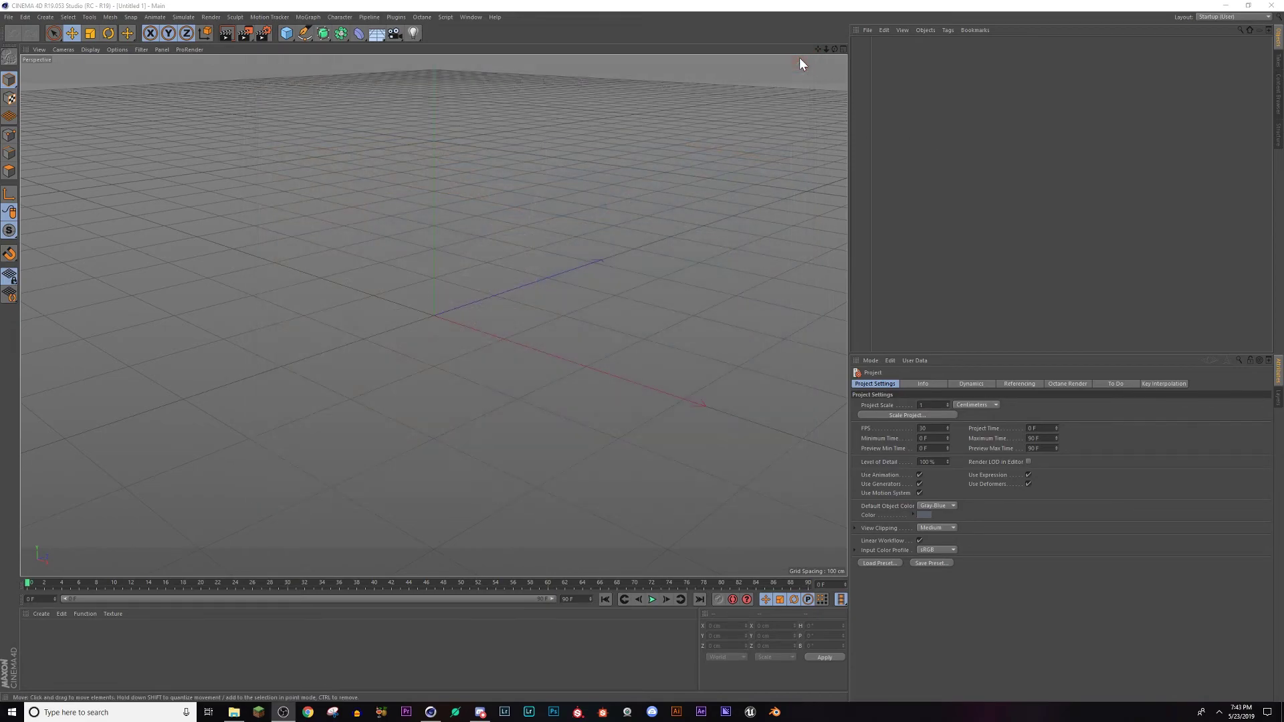
Step: Add a plane primitive to the empty scene
{"action": "left_click", "coordinate": [287, 34]}
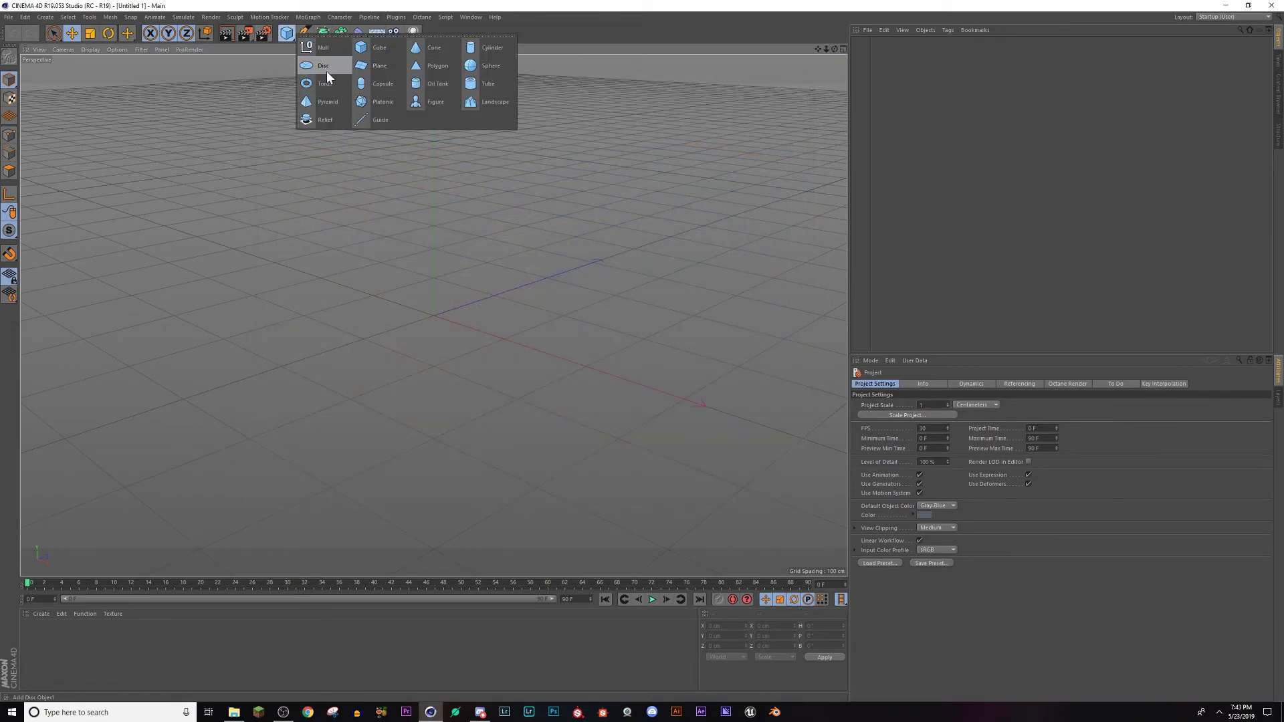
{"action": "left_click", "coordinate": [378, 67]}
{"action": "scroll", "coordinate": [416, 387], "scroll_direction": "up", "scroll_amount": 5}
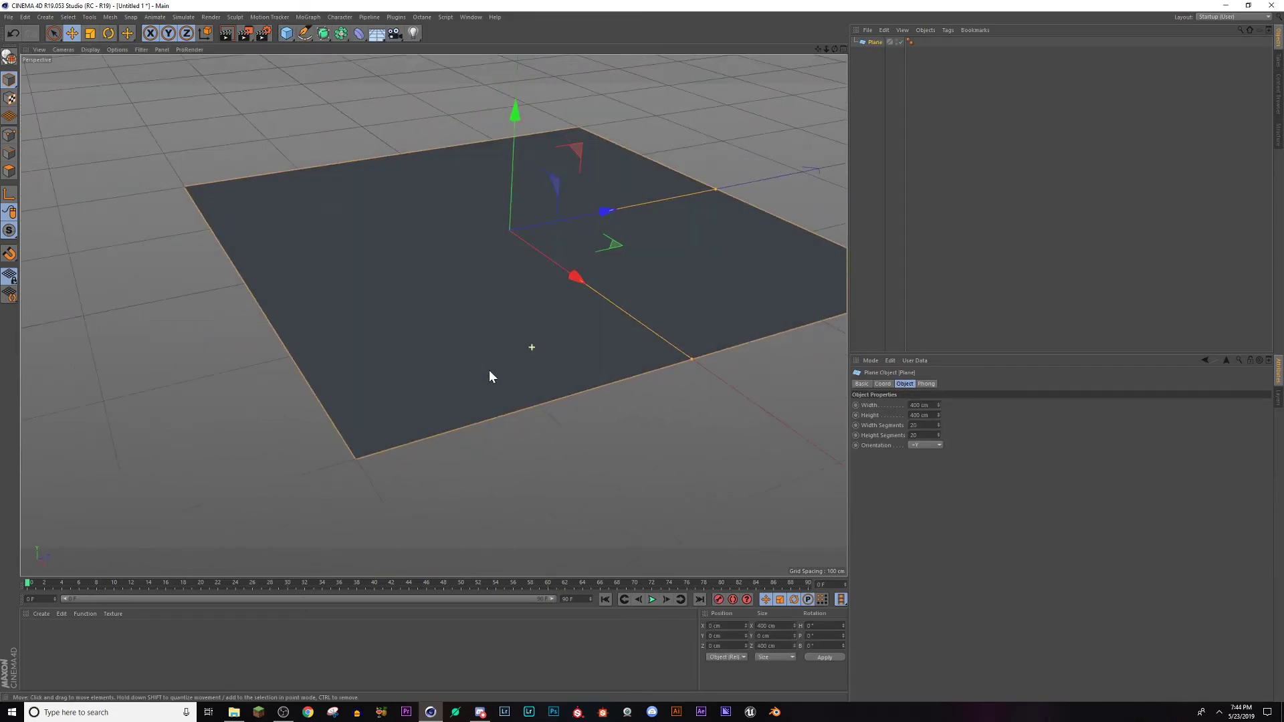
{"action": "scroll", "coordinate": [490, 376], "scroll_direction": "up", "scroll_amount": 3}
{"action": "left_click_drag", "start_coordinate": [774, 321], "coordinate": [511, 425], "text": "alt"}
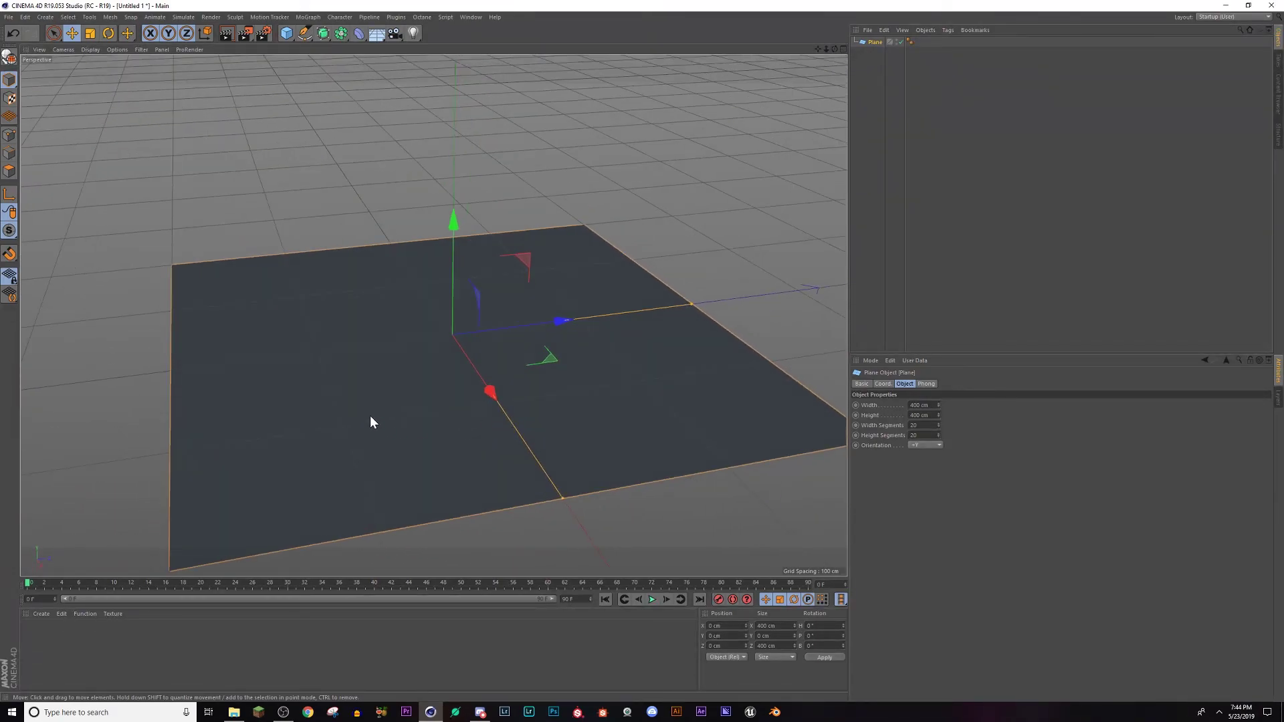
Step: Switch the viewport display to shading with lines so the plane's segments are shown
{"action": "left_click", "coordinate": [110, 54]}
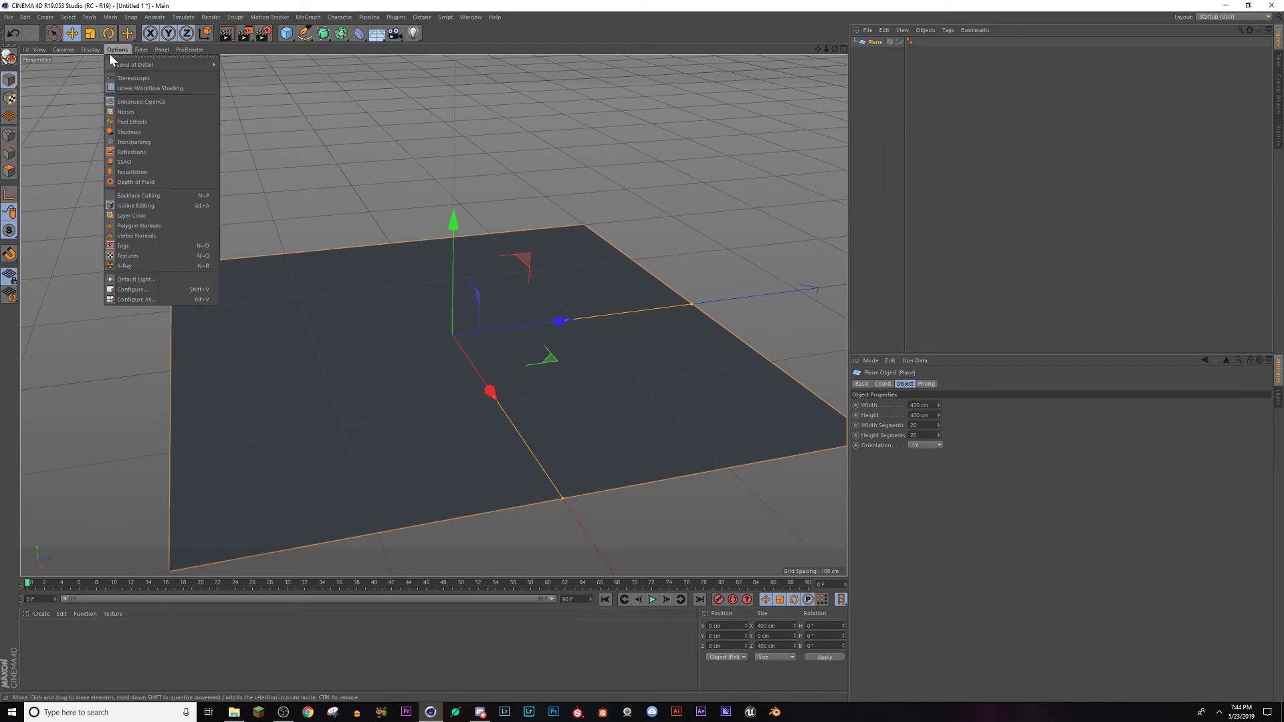
{"action": "mouse_move", "coordinate": [89, 48]}
{"action": "left_click", "coordinate": [98, 74]}
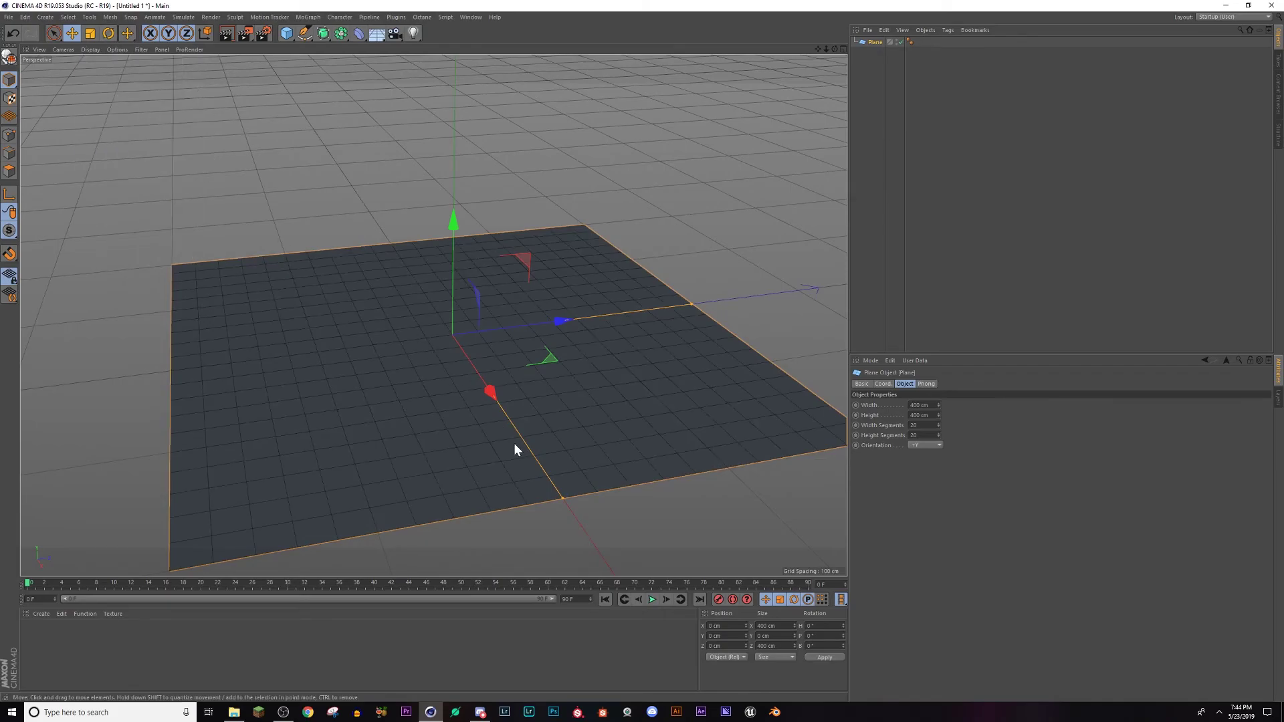
{"action": "mouse_move", "coordinate": [514, 443]}
{"action": "left_mouse_down", "text": "alt"}
{"action": "mouse_move", "coordinate": [504, 464]}
{"action": "mouse_move", "coordinate": [547, 413]}
{"action": "left_mouse_up", "text": "alt"}
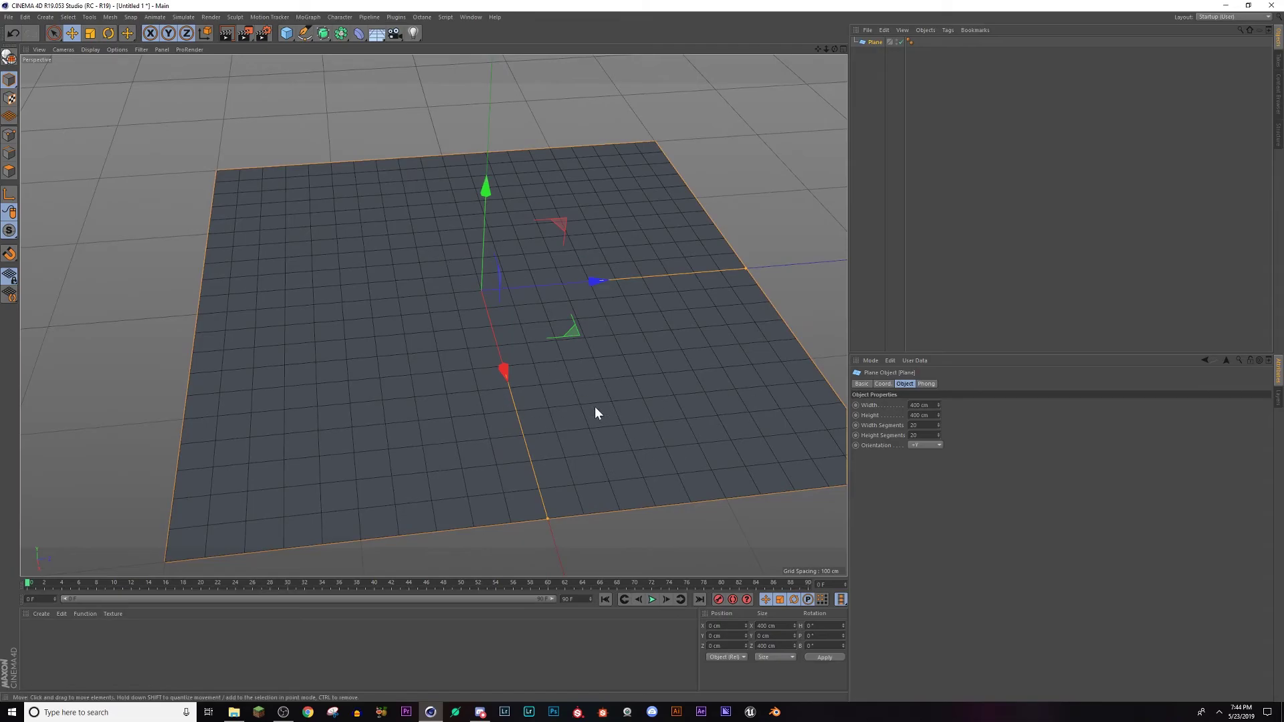
Step: Set the plane's width and height to 1000 cm each
{"action": "left_click_drag", "start_coordinate": [585, 460], "coordinate": [401, 472], "text": "alt"}
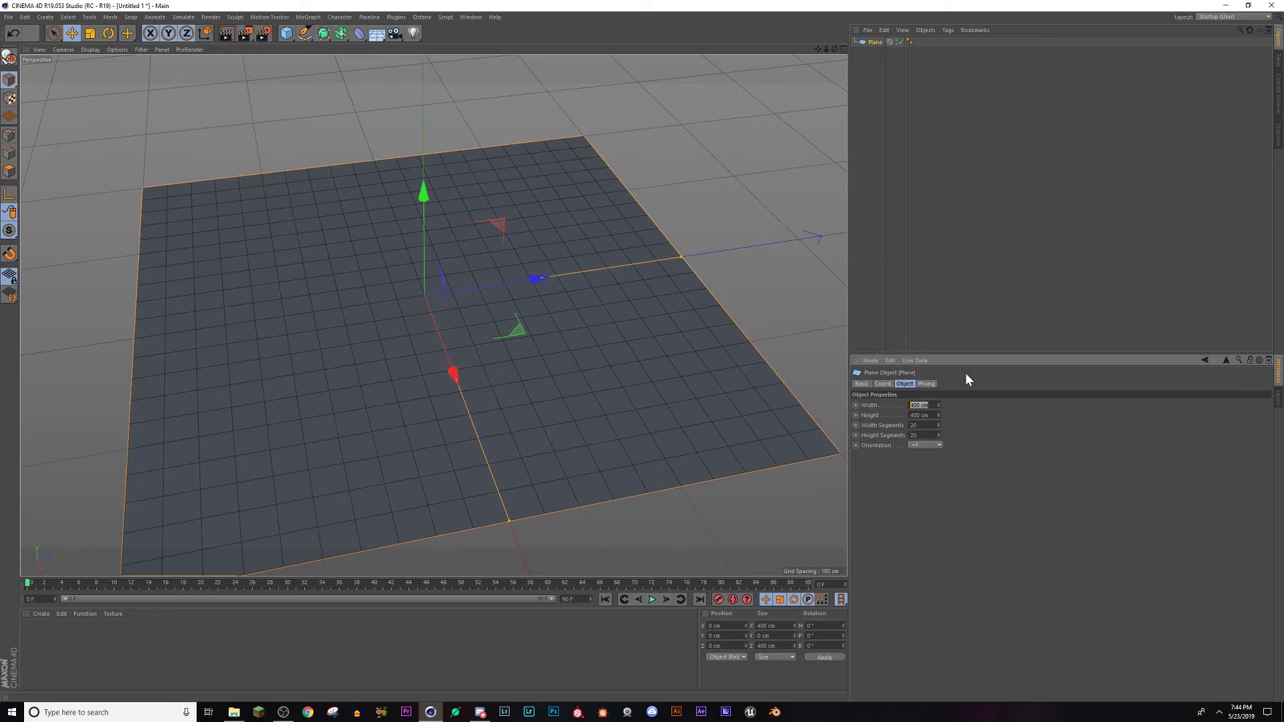
{"action": "type", "text": "1000"}
{"action": "key", "text": "Tab"}
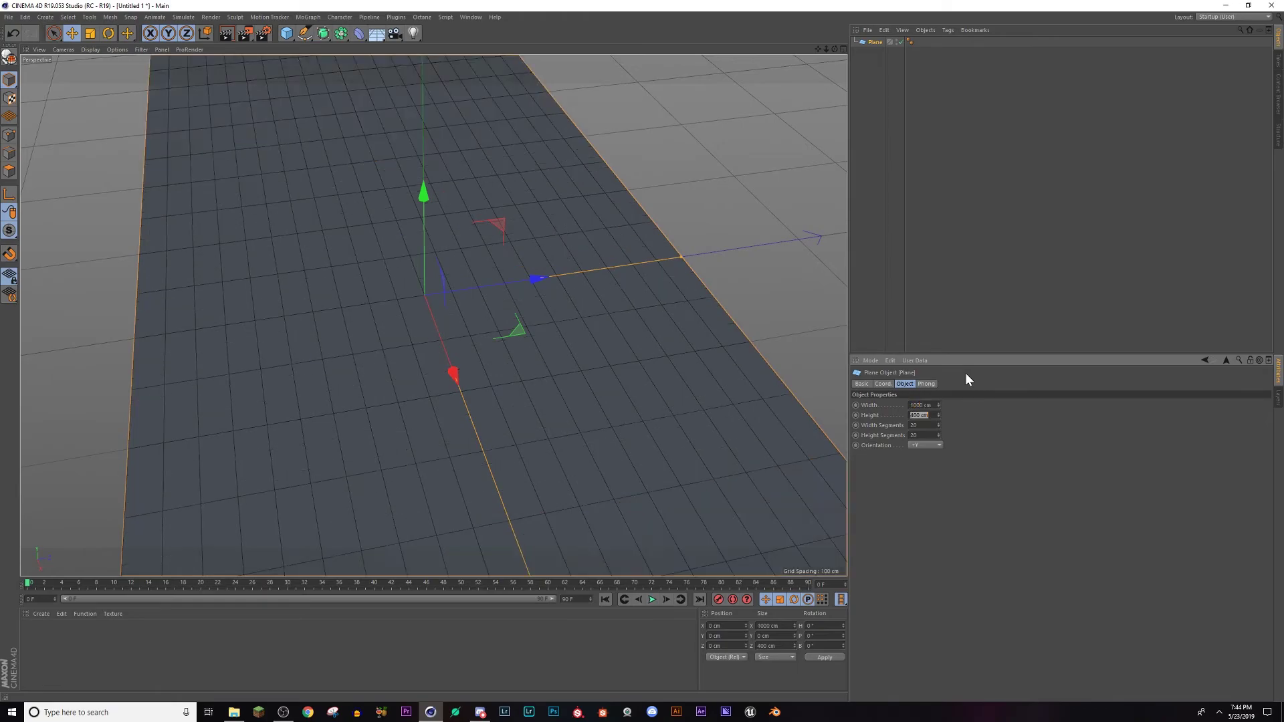
{"action": "type", "text": "1000"}
{"action": "key", "text": "Return"}
{"action": "scroll", "coordinate": [618, 475], "scroll_direction": "down", "scroll_amount": 4}
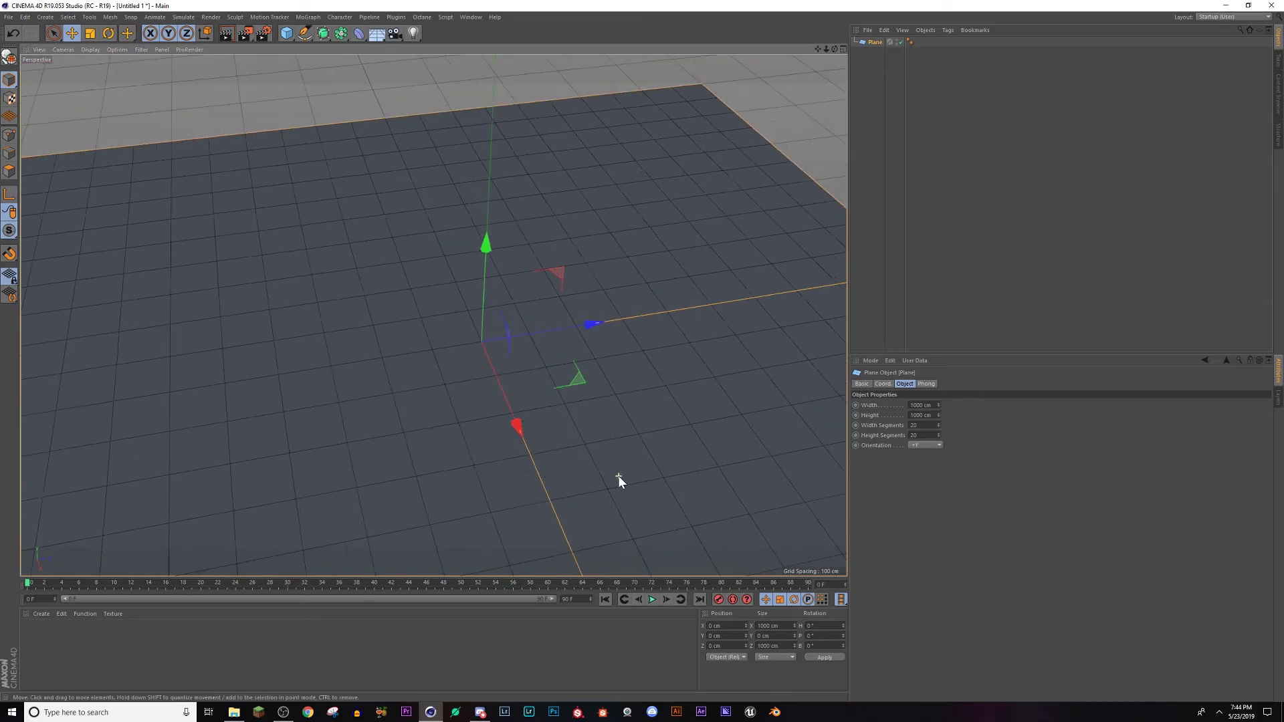
Step: Set the plane's width segments and height segments to 100 each
{"action": "middle_click_drag", "start_coordinate": [608, 479], "coordinate": [572, 419], "text": "alt"}
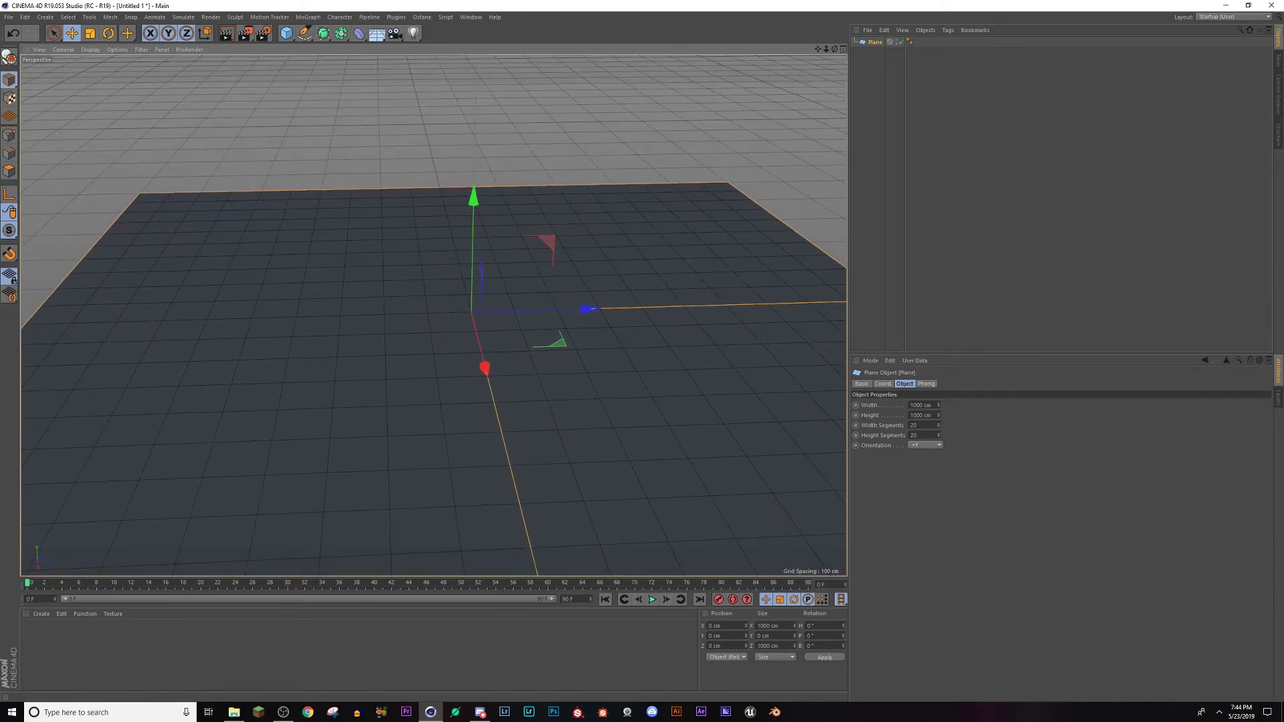
{"action": "double_click", "coordinate": [919, 425]}
{"action": "key", "text": "Tab"}
{"action": "type", "text": "100"}
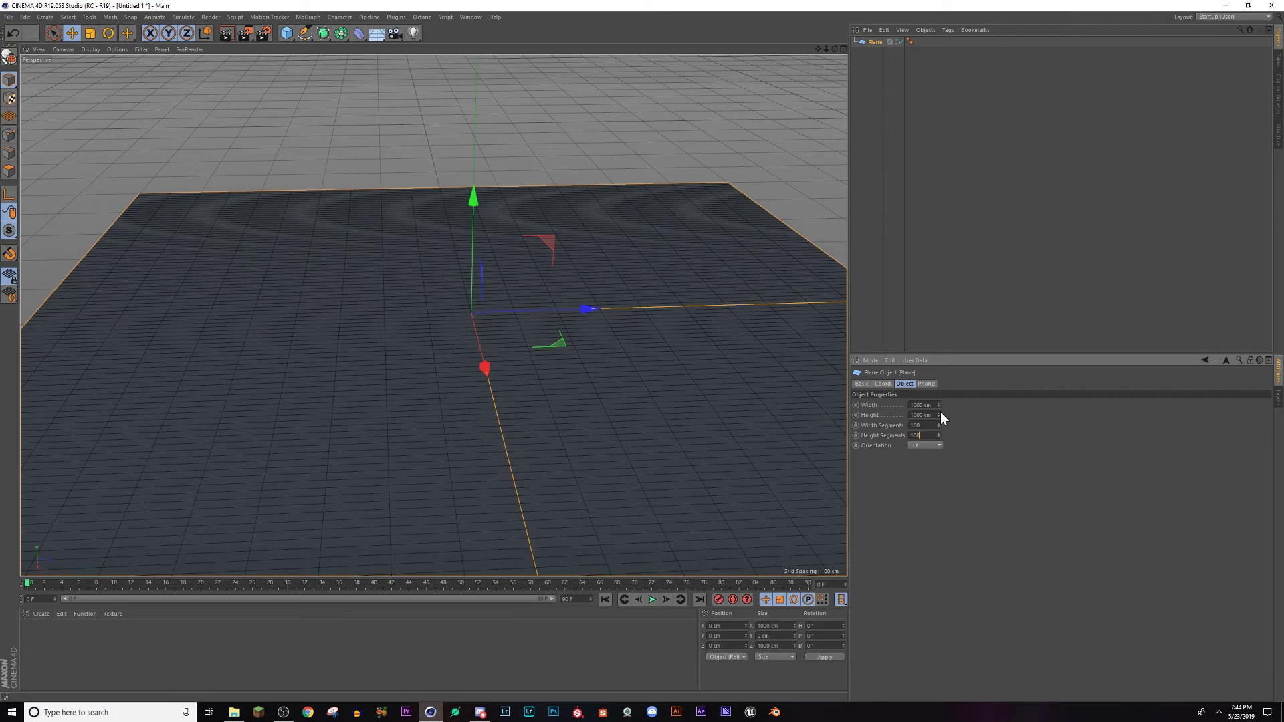
{"action": "left_click_drag", "start_coordinate": [829, 427], "coordinate": [648, 435], "text": "alt"}
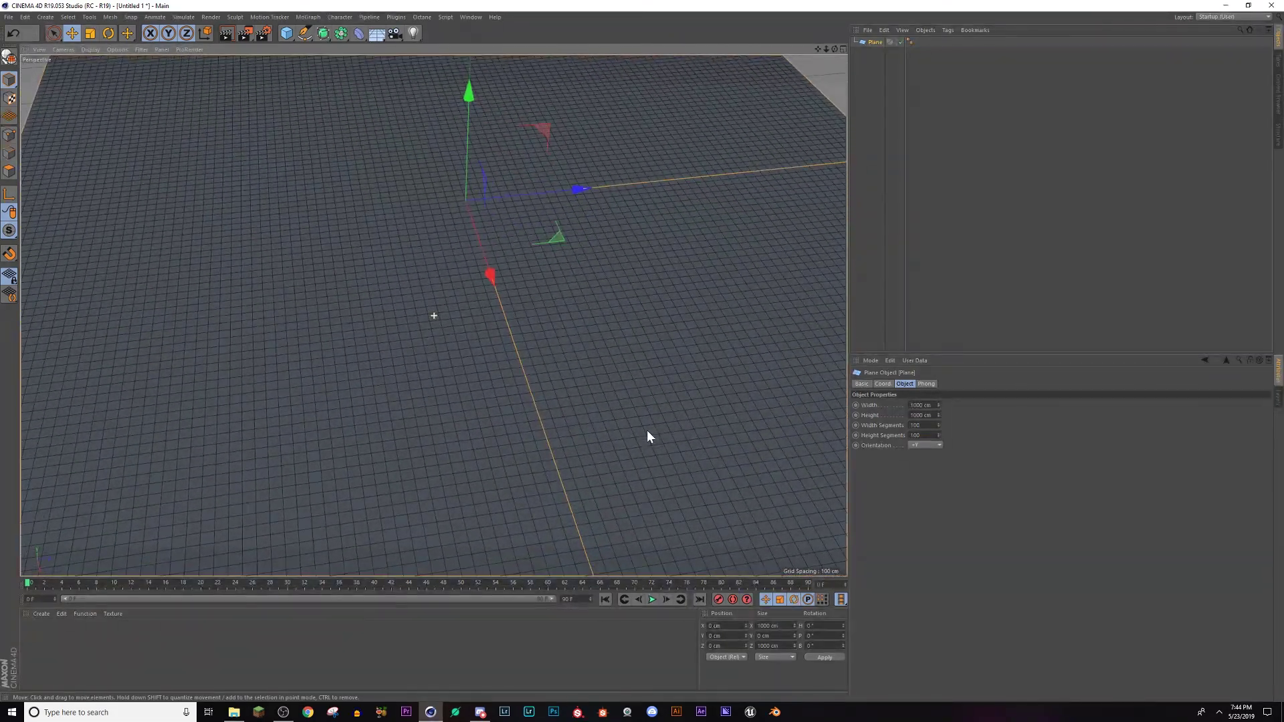
{"action": "scroll", "coordinate": [539, 498], "scroll_direction": "down", "scroll_amount": 5}
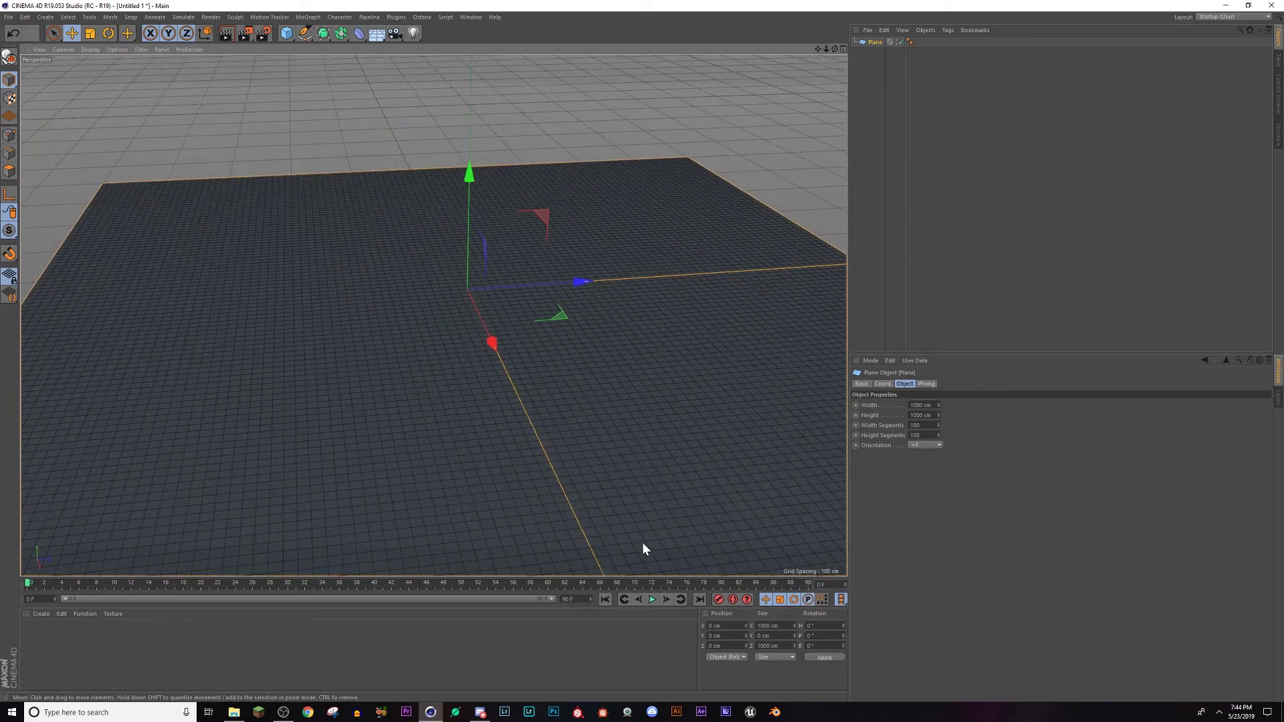
{"action": "left_click_drag", "start_coordinate": [642, 543], "coordinate": [515, 488], "text": "alt"}
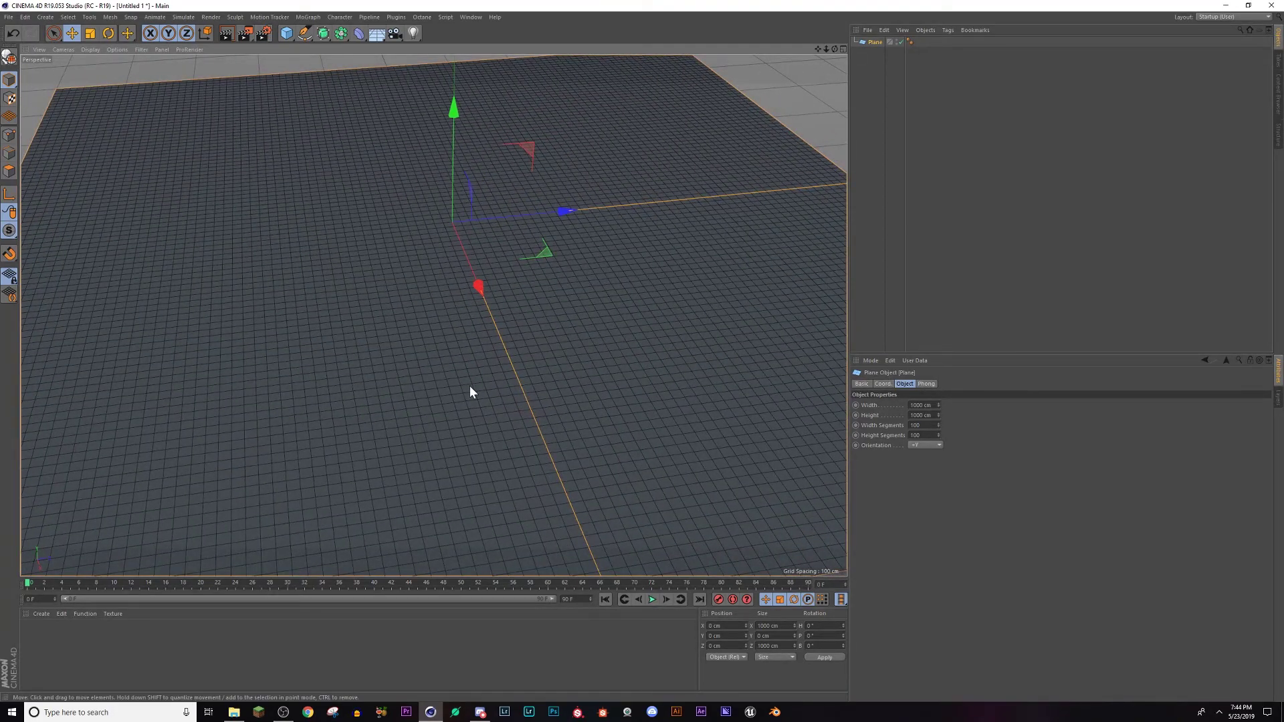
{"action": "left_click_drag", "start_coordinate": [472, 393], "coordinate": [459, 372], "text": "alt"}
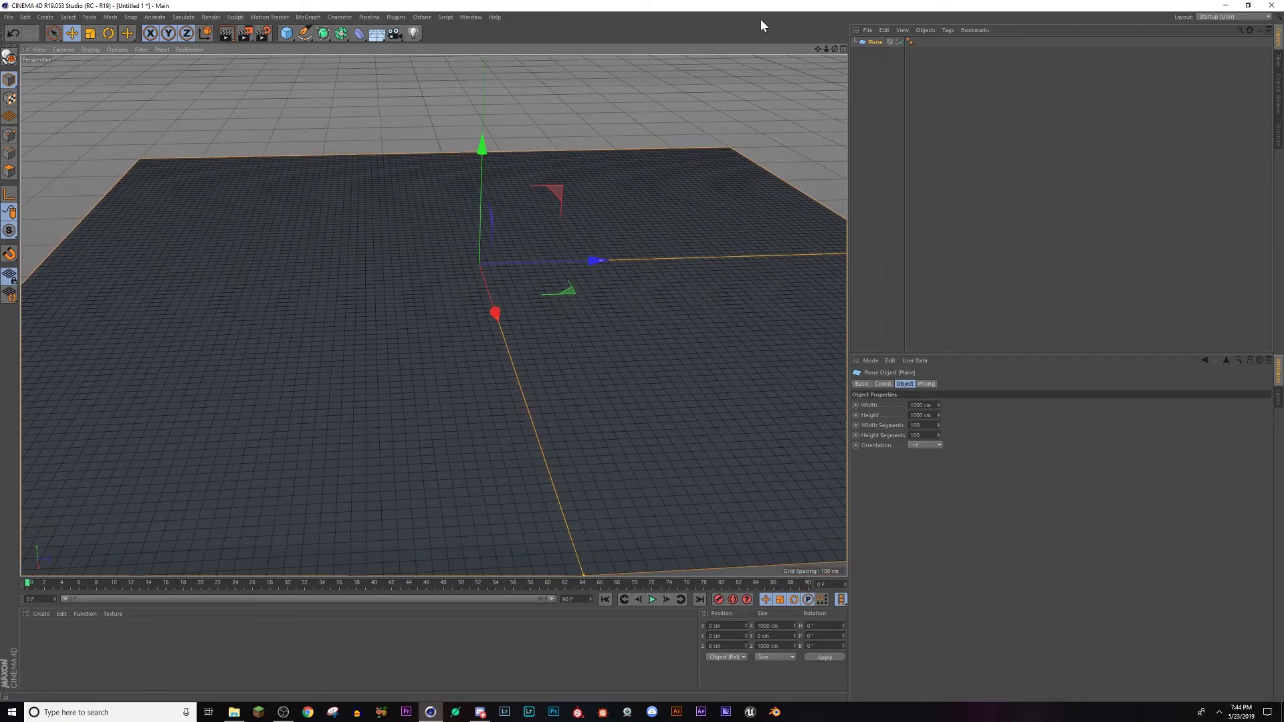
Step: Make the plane editable and activate the Brush transform tool in polygon mode
{"action": "key", "text": "c"}
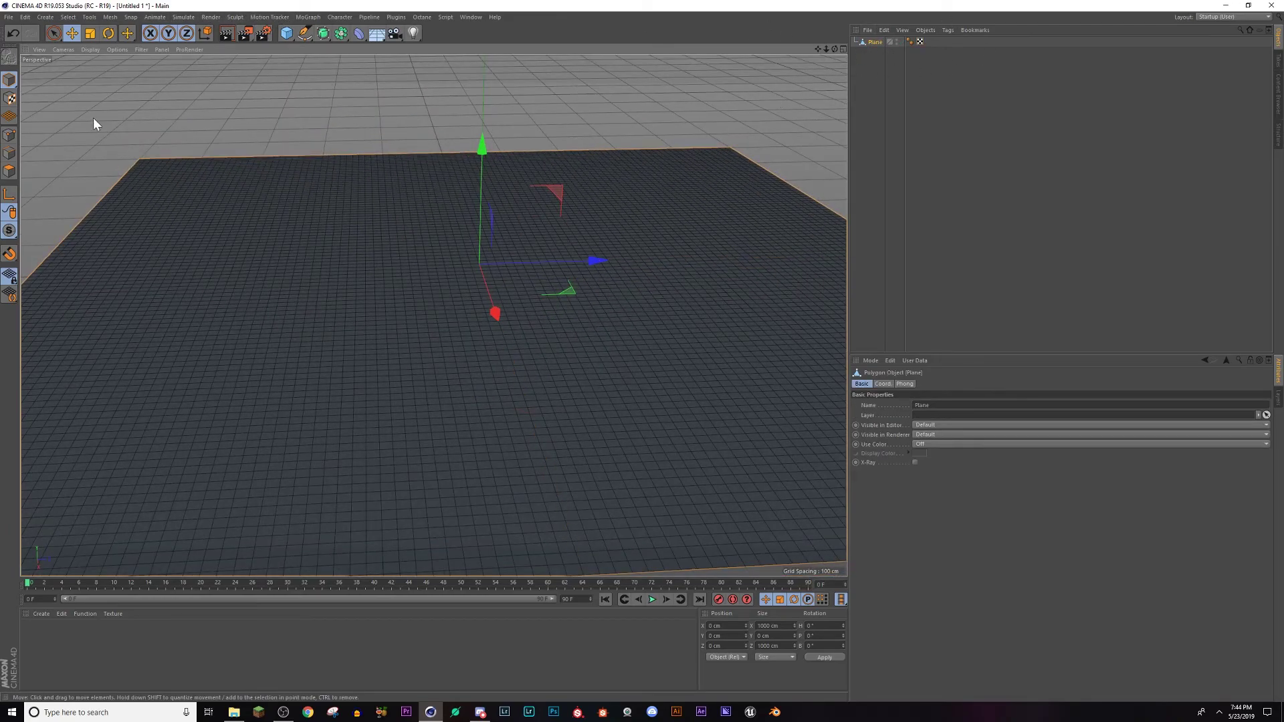
{"action": "left_click", "coordinate": [9, 171]}
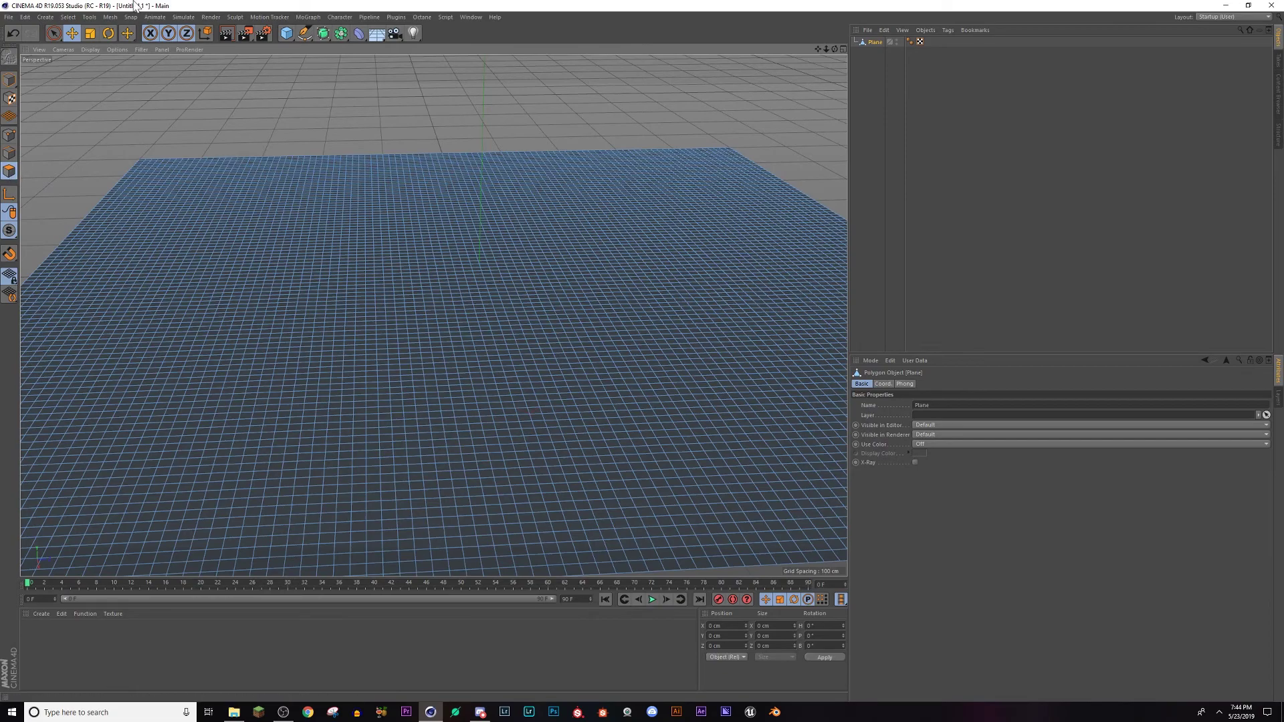
{"action": "left_click", "coordinate": [111, 18]}
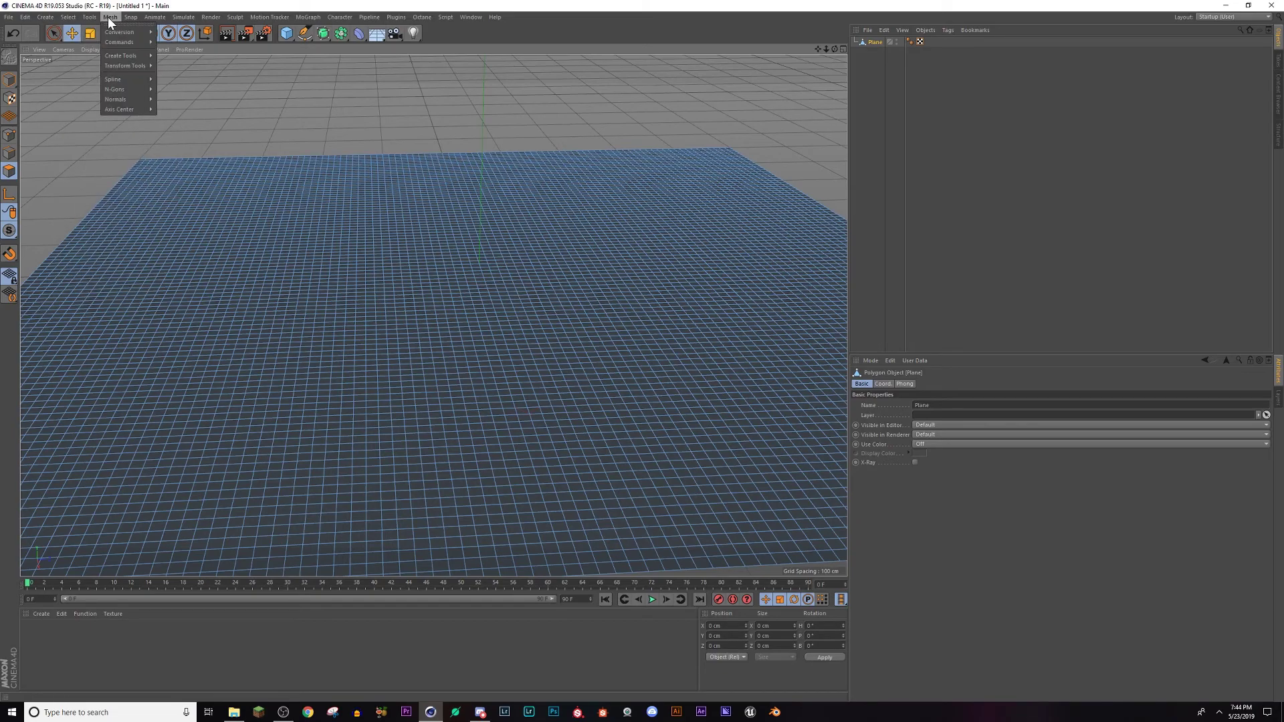
{"action": "mouse_move", "coordinate": [124, 58]}
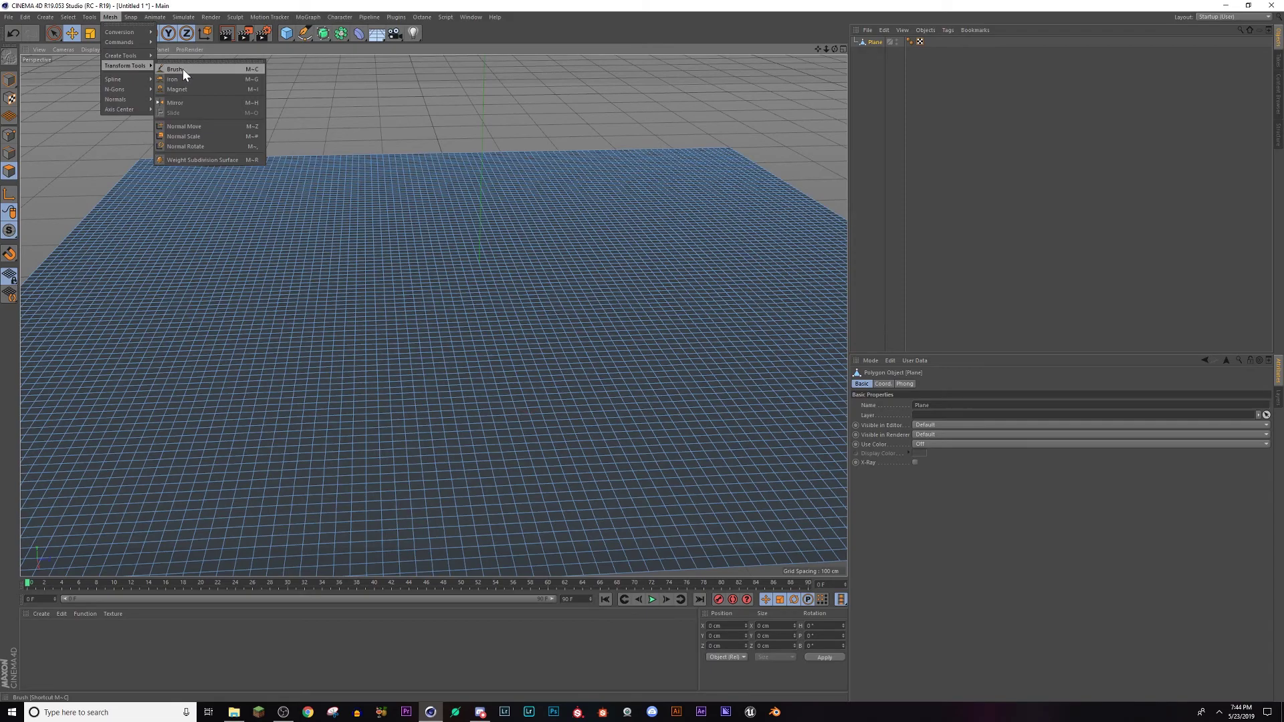
{"action": "left_click", "coordinate": [183, 68]}
Step: Try smearing several test dents into the middle of the plane with the Brush
{"action": "mouse_move", "coordinate": [548, 297]}
{"action": "middle_mouse_down", "text": "alt"}
{"action": "mouse_move", "coordinate": [487, 304]}
{"action": "mouse_move", "coordinate": [536, 266]}
{"action": "mouse_move", "coordinate": [447, 286]}
{"action": "middle_mouse_up", "text": "alt"}
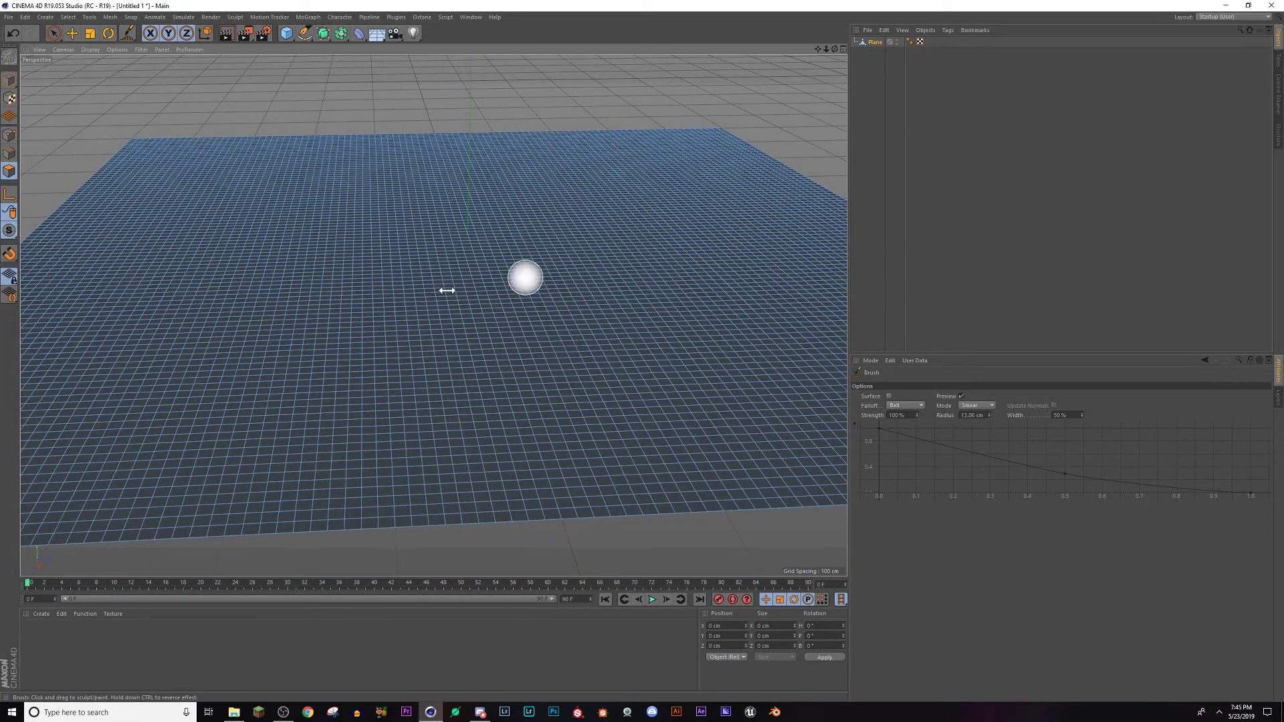
{"action": "mouse_move", "coordinate": [507, 392]}
{"action": "left_mouse_down", "text": "alt"}
{"action": "mouse_move", "coordinate": [488, 304]}
{"action": "mouse_move", "coordinate": [487, 396]}
{"action": "mouse_move", "coordinate": [511, 289]}
{"action": "left_mouse_up", "text": "alt"}
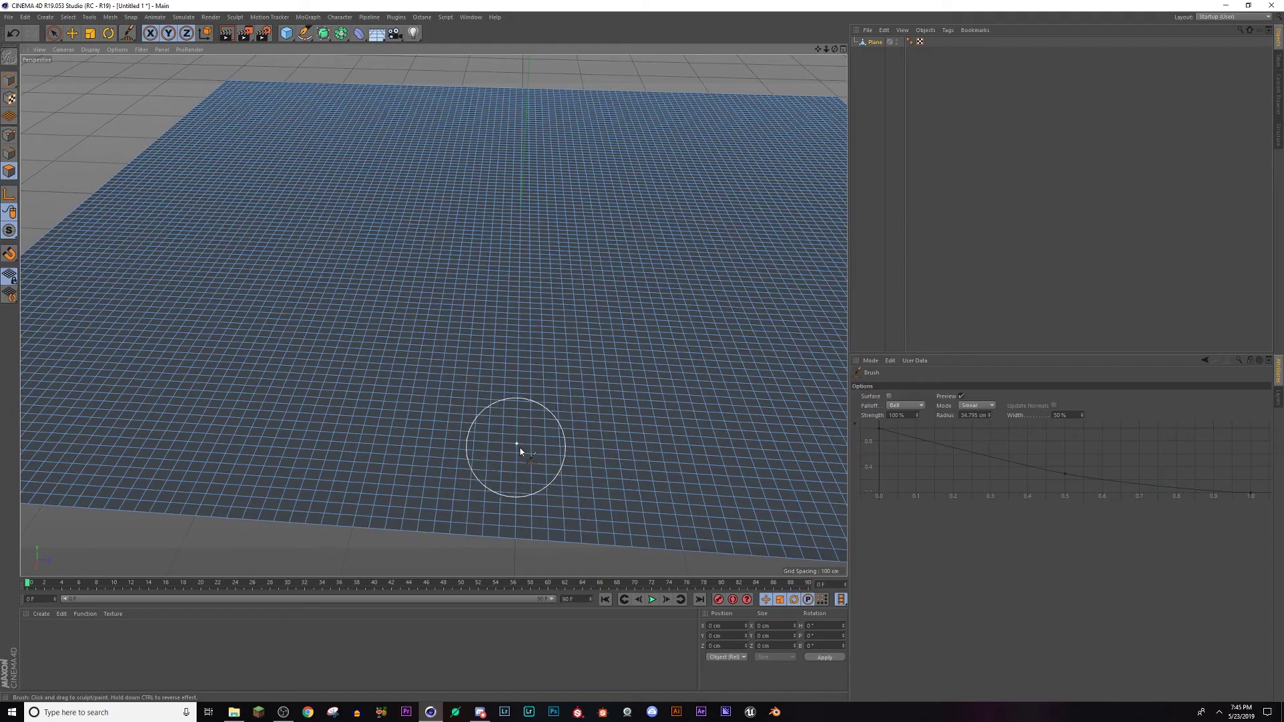
{"action": "mouse_move", "coordinate": [519, 450]}
{"action": "left_mouse_down", "text": "alt"}
{"action": "mouse_move", "coordinate": [608, 409]}
{"action": "mouse_move", "coordinate": [530, 444]}
{"action": "mouse_move", "coordinate": [541, 451]}
{"action": "mouse_move", "coordinate": [535, 422]}
{"action": "left_mouse_up", "text": "alt"}
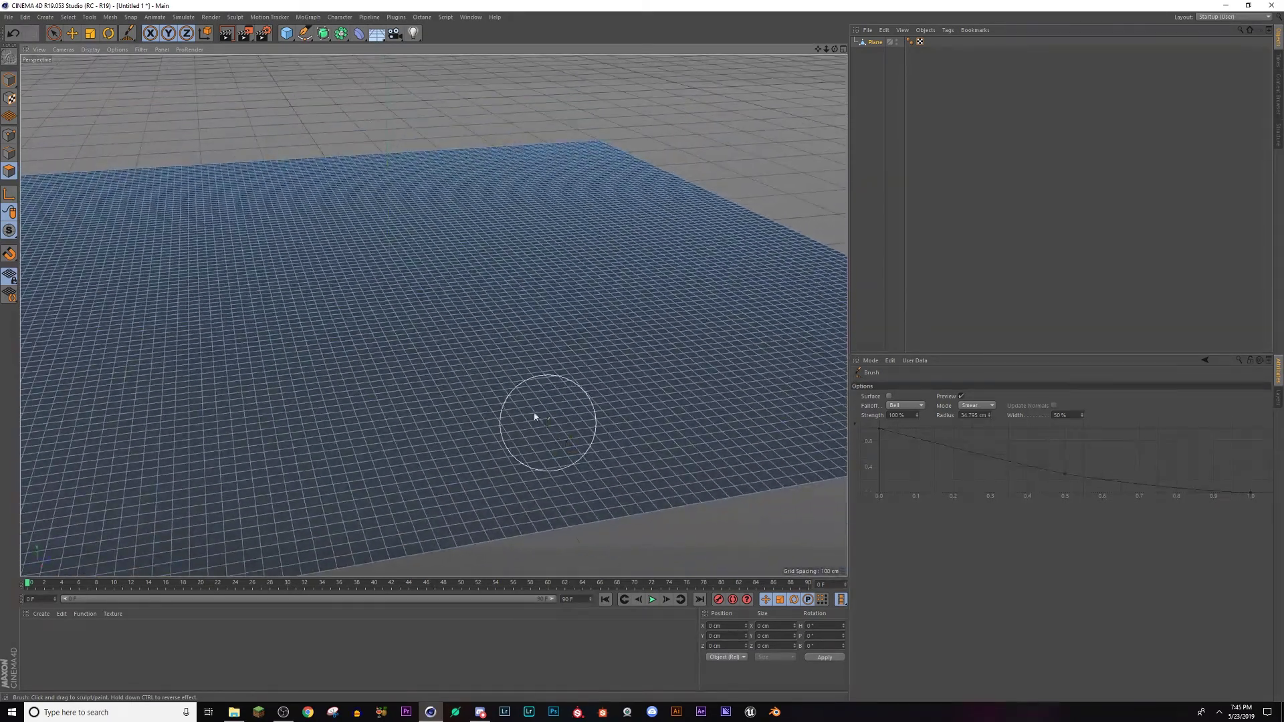
{"action": "mouse_move", "coordinate": [395, 210]}
{"action": "left_mouse_down", "text": "alt"}
{"action": "mouse_move", "coordinate": [473, 367]}
{"action": "mouse_move", "coordinate": [370, 393]}
{"action": "left_mouse_up", "text": "alt"}
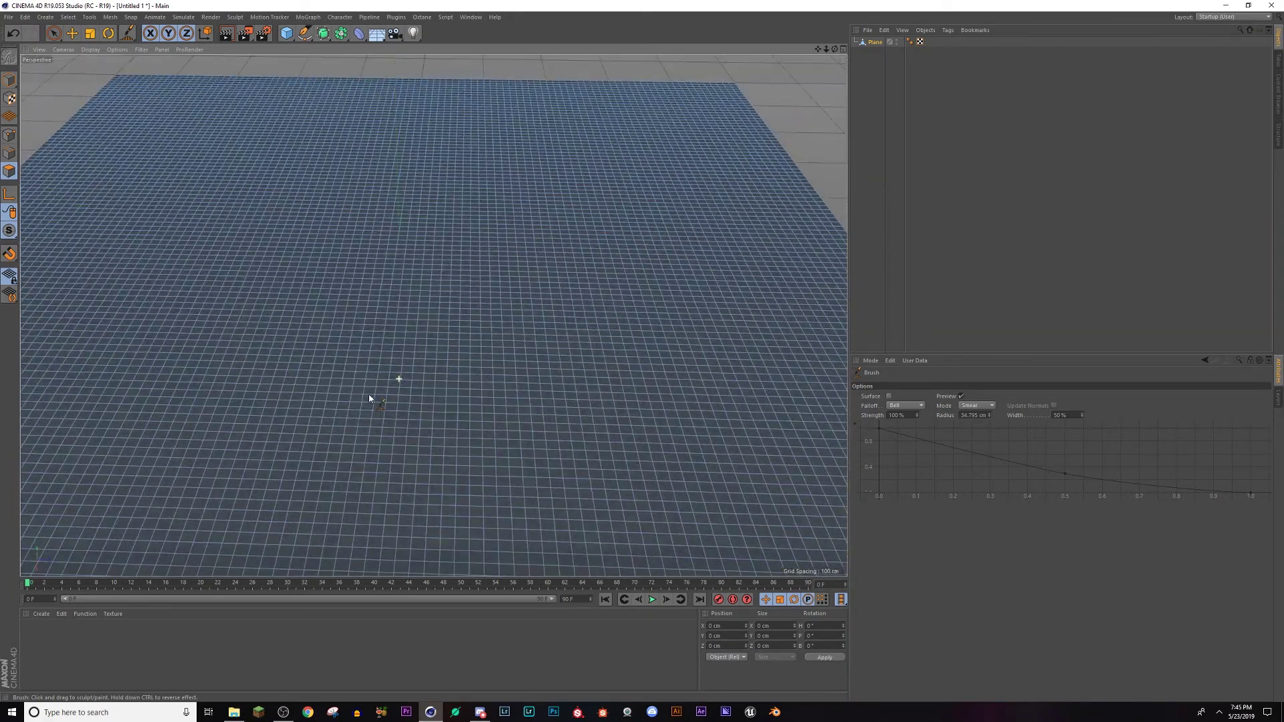
{"action": "mouse_move", "coordinate": [413, 301]}
{"action": "middle_mouse_down"}
{"action": "mouse_move", "coordinate": [393, 291]}
{"action": "mouse_move", "coordinate": [522, 287]}
{"action": "mouse_move", "coordinate": [473, 299]}
{"action": "mouse_move", "coordinate": [575, 268]}
{"action": "mouse_move", "coordinate": [375, 295]}
{"action": "mouse_move", "coordinate": [495, 295]}
{"action": "mouse_move", "coordinate": [344, 315]}
{"action": "mouse_move", "coordinate": [392, 312]}
{"action": "mouse_move", "coordinate": [371, 321]}
{"action": "middle_mouse_up"}
{"action": "left_click_drag", "start_coordinate": [359, 346], "coordinate": [366, 309], "text": "alt"}
{"action": "mouse_move", "coordinate": [448, 280]}
{"action": "left_mouse_down", "text": "alt"}
{"action": "mouse_move", "coordinate": [328, 380]}
{"action": "mouse_move", "coordinate": [561, 232]}
{"action": "left_mouse_up", "text": "alt"}
{"action": "mouse_move", "coordinate": [458, 315]}
{"action": "left_mouse_down"}
{"action": "mouse_move", "coordinate": [405, 396]}
{"action": "mouse_move", "coordinate": [418, 398]}
{"action": "left_mouse_up"}
{"action": "mouse_move", "coordinate": [541, 404]}
{"action": "left_mouse_down"}
{"action": "mouse_move", "coordinate": [513, 366]}
{"action": "mouse_move", "coordinate": [500, 383]}
{"action": "left_mouse_up"}
{"action": "left_click_drag", "start_coordinate": [525, 218], "coordinate": [514, 247]}
{"action": "mouse_move", "coordinate": [506, 278]}
{"action": "left_mouse_down"}
{"action": "mouse_move", "coordinate": [534, 389]}
{"action": "mouse_move", "coordinate": [445, 398]}
{"action": "mouse_move", "coordinate": [412, 332]}
{"action": "mouse_move", "coordinate": [338, 368]}
{"action": "mouse_move", "coordinate": [395, 468]}
{"action": "mouse_move", "coordinate": [431, 460]}
{"action": "mouse_move", "coordinate": [505, 369]}
{"action": "left_mouse_up"}
Step: Undo the test brush strokes on the plane
{"action": "key", "text": "ctrl+z"}
{"action": "key", "text": "ctrl+z"}
{"action": "key", "text": "ctrl+z"}
{"action": "key", "text": "ctrl+z"}
{"action": "key", "text": "ctrl+z"}
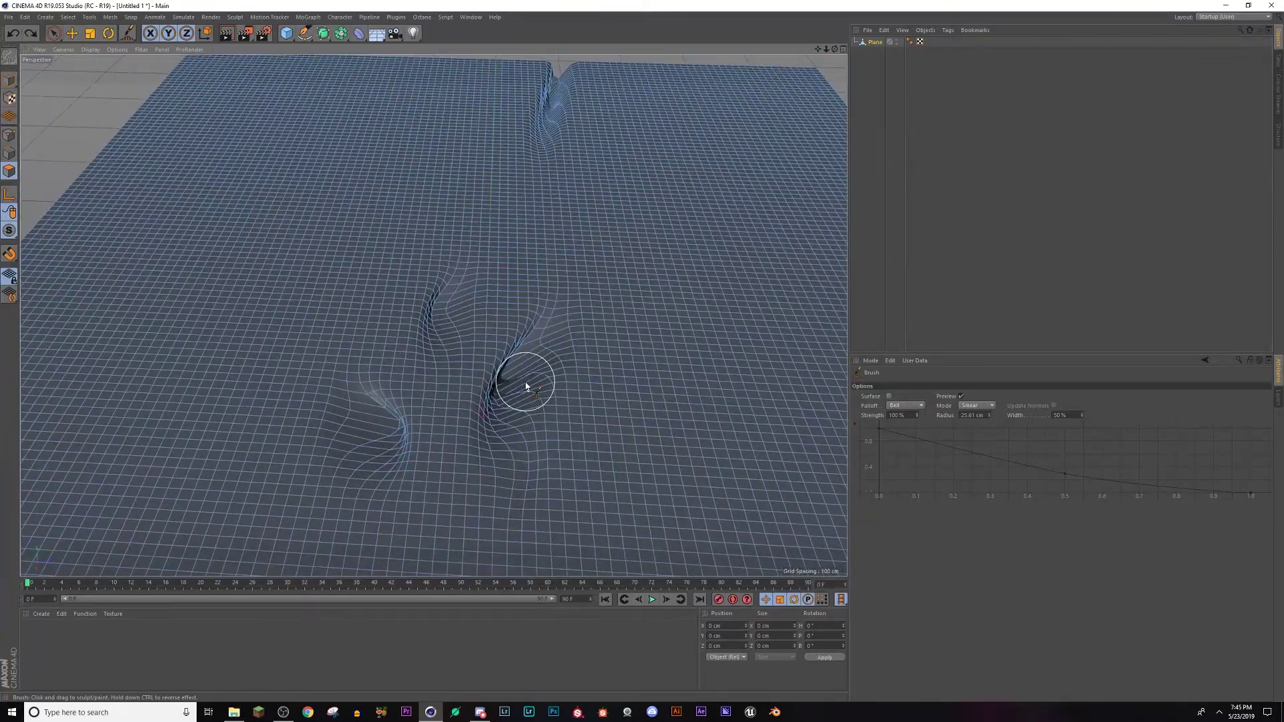
Step: Smear the first shallow dents into the plane from a near-top view with a brush radius of about 25.8 cm
{"action": "mouse_move", "coordinate": [568, 261]}
{"action": "left_mouse_down", "text": "alt"}
{"action": "mouse_move", "coordinate": [593, 295]}
{"action": "mouse_move", "coordinate": [521, 238]}
{"action": "mouse_move", "coordinate": [515, 278]}
{"action": "mouse_move", "coordinate": [539, 387]}
{"action": "mouse_move", "coordinate": [531, 368]}
{"action": "left_mouse_up", "text": "alt"}
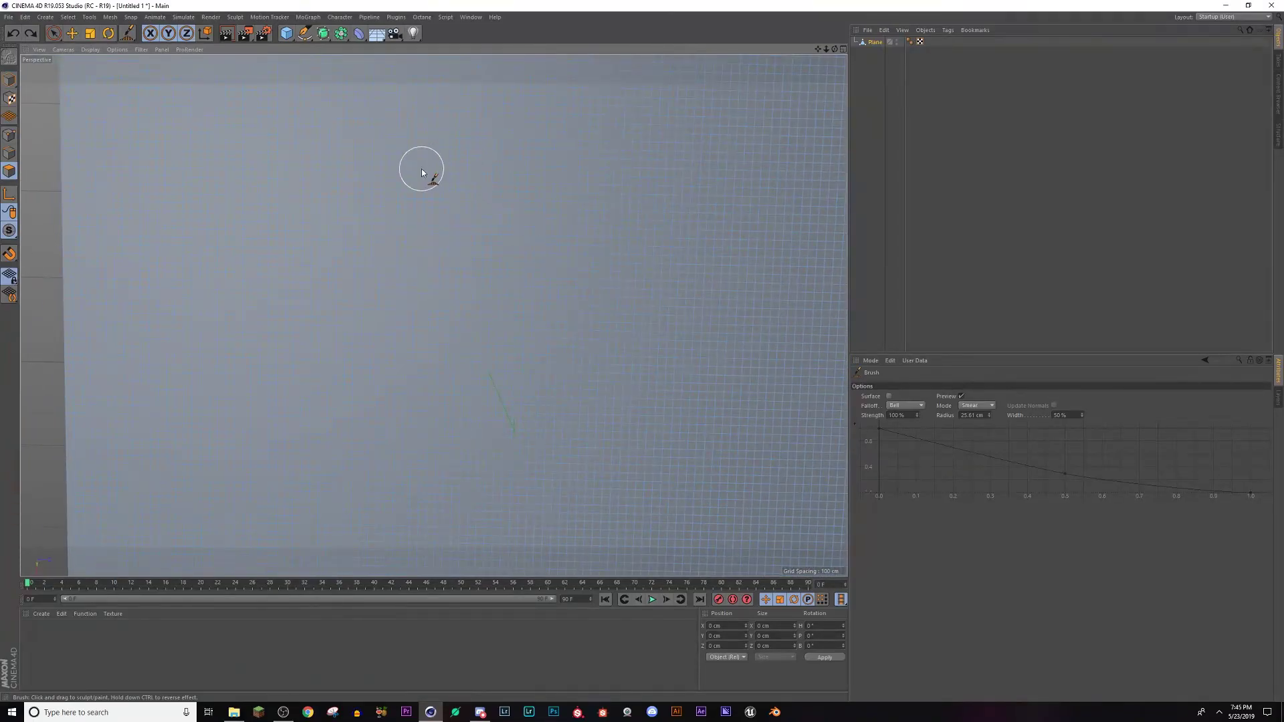
{"action": "left_click_drag", "start_coordinate": [522, 174], "coordinate": [522, 200]}
{"action": "mouse_move", "coordinate": [457, 269]}
{"action": "left_mouse_down"}
{"action": "mouse_move", "coordinate": [488, 284]}
{"action": "mouse_move", "coordinate": [445, 285]}
{"action": "mouse_move", "coordinate": [525, 312]}
{"action": "mouse_move", "coordinate": [460, 365]}
{"action": "left_mouse_up"}
Step: Enlarge the brush radius to about 38.6 cm and smear broad bumps and dips across the middle of the plane
{"action": "middle_click_drag", "start_coordinate": [455, 360], "coordinate": [465, 351]}
{"action": "mouse_move", "coordinate": [497, 358]}
{"action": "left_mouse_down", "text": "alt"}
{"action": "mouse_move", "coordinate": [519, 353]}
{"action": "mouse_move", "coordinate": [535, 264]}
{"action": "mouse_move", "coordinate": [562, 272]}
{"action": "mouse_move", "coordinate": [471, 322]}
{"action": "mouse_move", "coordinate": [459, 364]}
{"action": "mouse_move", "coordinate": [507, 364]}
{"action": "left_mouse_up", "text": "alt"}
{"action": "scroll", "coordinate": [500, 369], "scroll_direction": "up", "scroll_amount": 5}
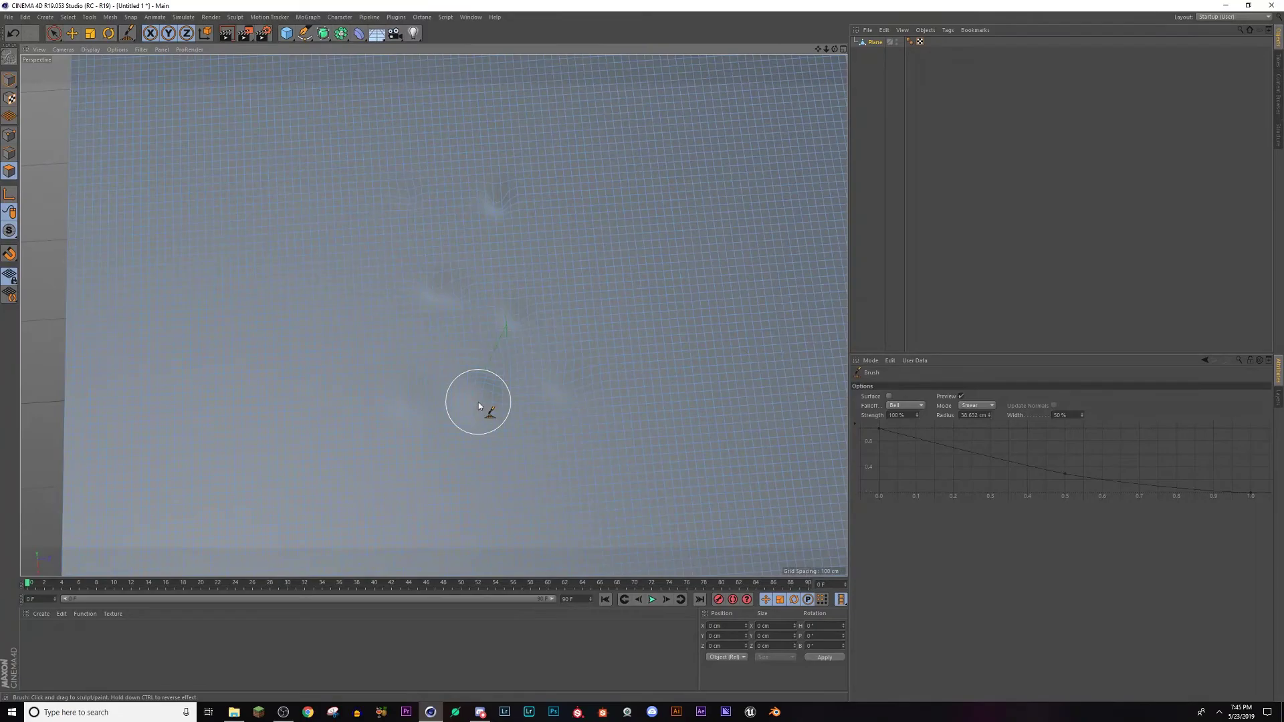
{"action": "mouse_move", "coordinate": [491, 453]}
{"action": "left_mouse_down"}
{"action": "mouse_move", "coordinate": [485, 470]}
{"action": "mouse_move", "coordinate": [537, 485]}
{"action": "left_mouse_up"}
{"action": "mouse_move", "coordinate": [401, 483]}
{"action": "left_mouse_down"}
{"action": "mouse_move", "coordinate": [397, 499]}
{"action": "mouse_move", "coordinate": [444, 530]}
{"action": "left_mouse_up"}
{"action": "left_click_drag", "start_coordinate": [494, 322], "coordinate": [646, 265]}
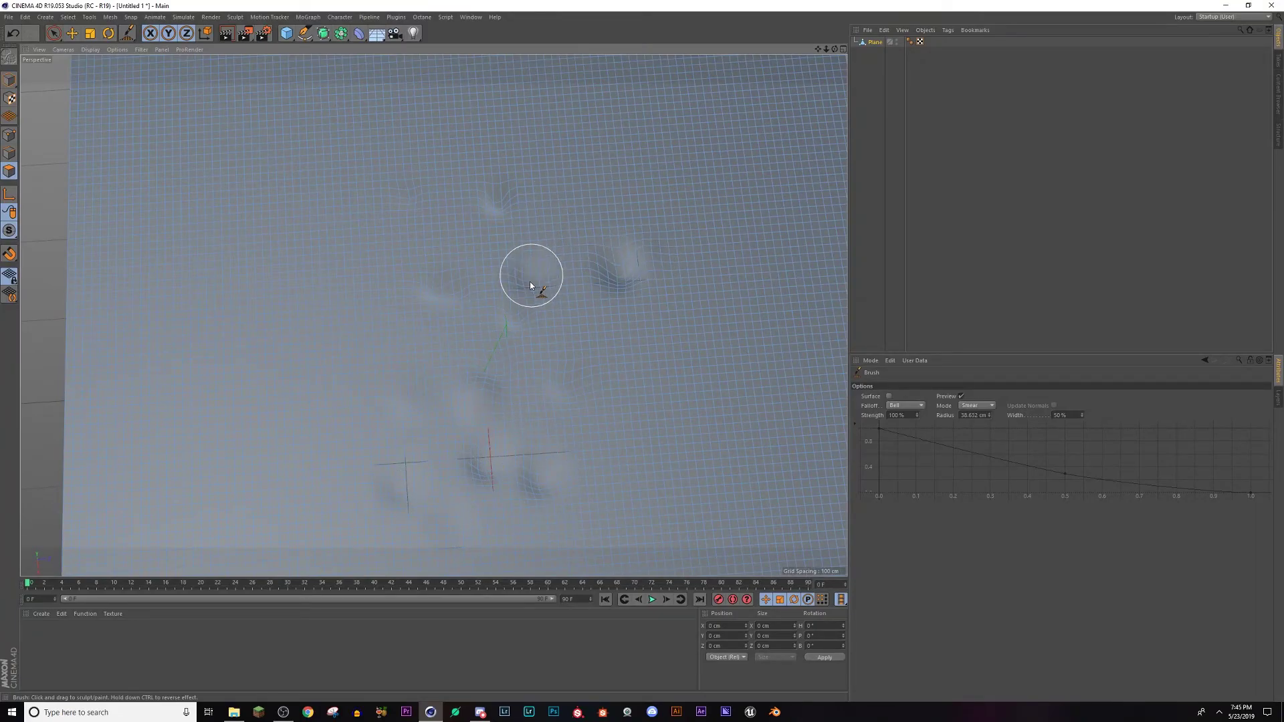
{"action": "left_click_drag", "start_coordinate": [531, 285], "coordinate": [407, 293]}
{"action": "mouse_move", "coordinate": [400, 350]}
{"action": "left_mouse_down"}
{"action": "mouse_move", "coordinate": [394, 366]}
{"action": "mouse_move", "coordinate": [464, 283]}
{"action": "mouse_move", "coordinate": [443, 234]}
{"action": "left_mouse_up"}
{"action": "left_click_drag", "start_coordinate": [499, 390], "coordinate": [470, 512]}
{"action": "left_click_drag", "start_coordinate": [425, 379], "coordinate": [423, 399]}
{"action": "mouse_move", "coordinate": [606, 382]}
{"action": "left_mouse_down"}
{"action": "mouse_move", "coordinate": [636, 280]}
{"action": "mouse_move", "coordinate": [615, 328]}
{"action": "left_mouse_up"}
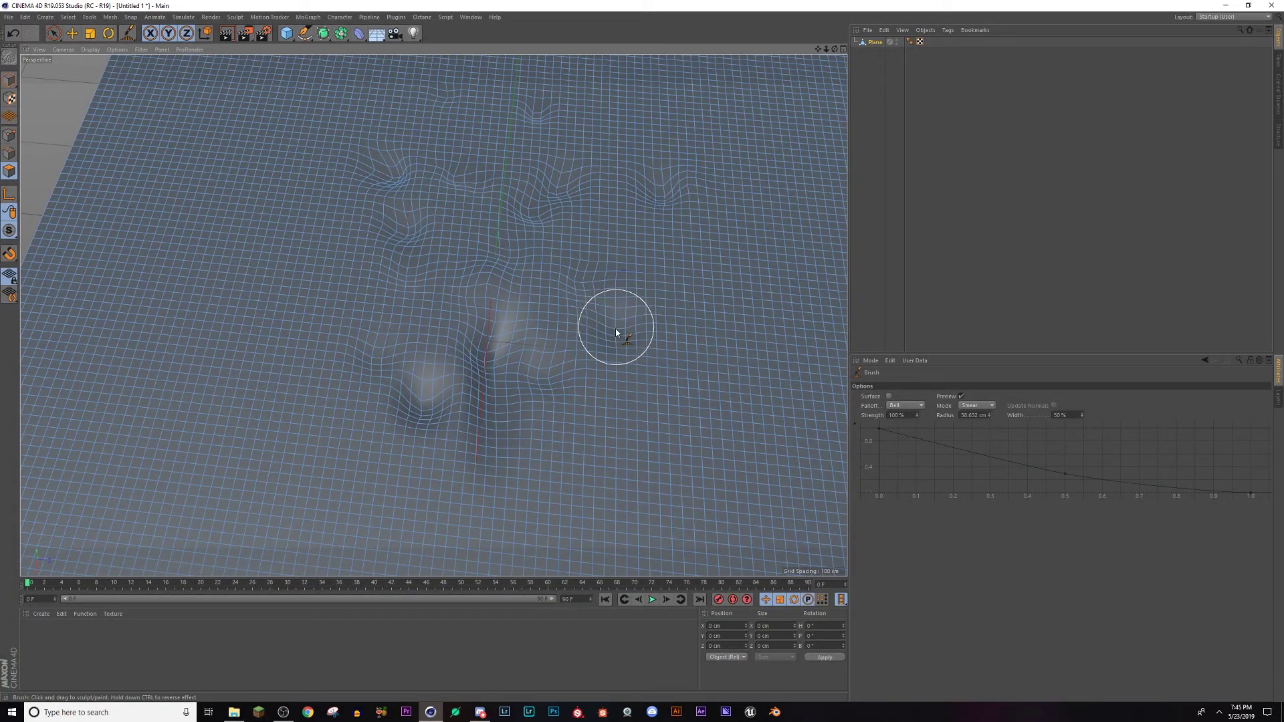
Step: Shrink the brush radius strongly and smear small creases between the larger bumps, undoing the last stroke
{"action": "middle_click_drag", "start_coordinate": [633, 277], "coordinate": [597, 286]}
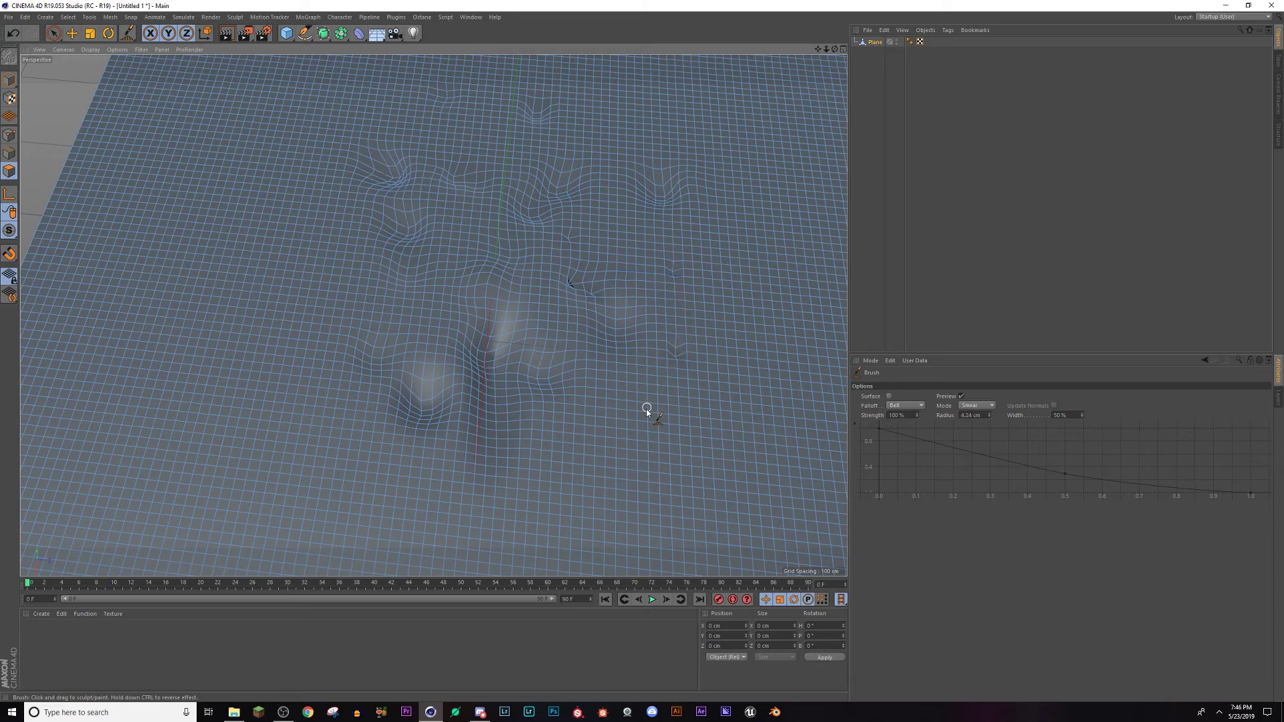
{"action": "left_click_drag", "start_coordinate": [594, 438], "coordinate": [592, 474], "text": "alt"}
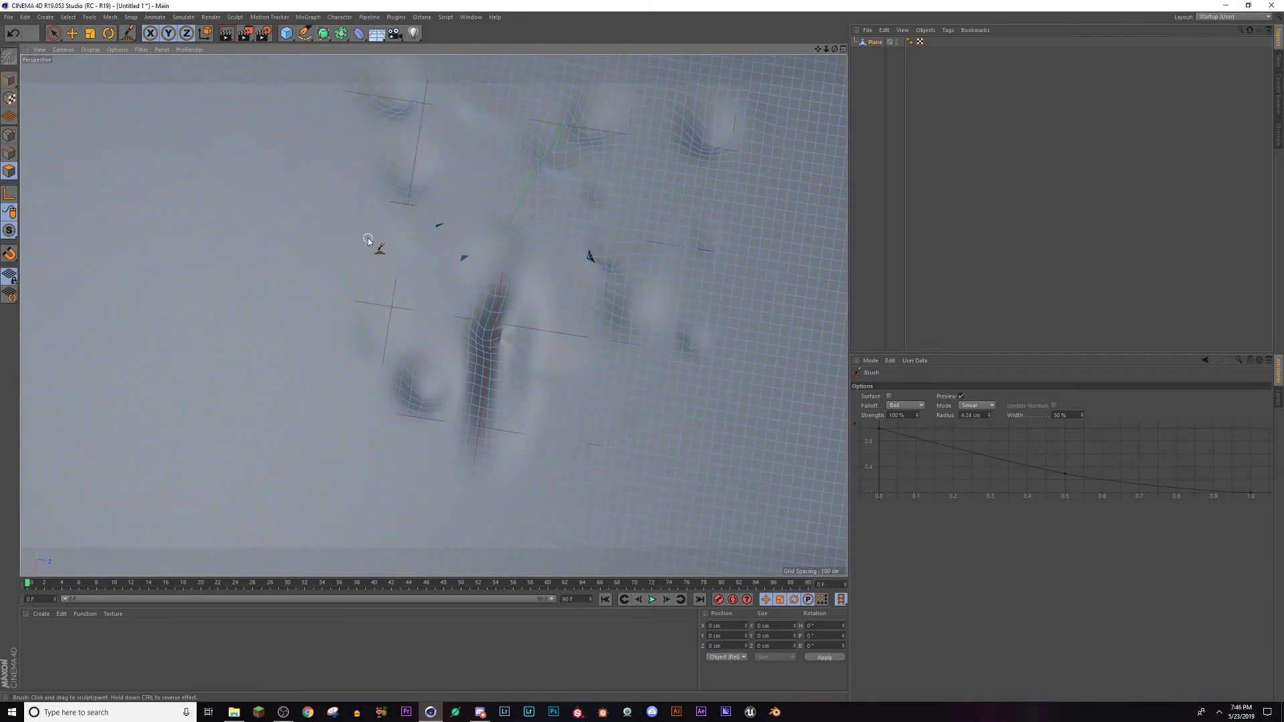
{"action": "key", "text": "ctrl+z"}
{"action": "scroll", "coordinate": [457, 291], "scroll_direction": "up", "scroll_amount": 8}
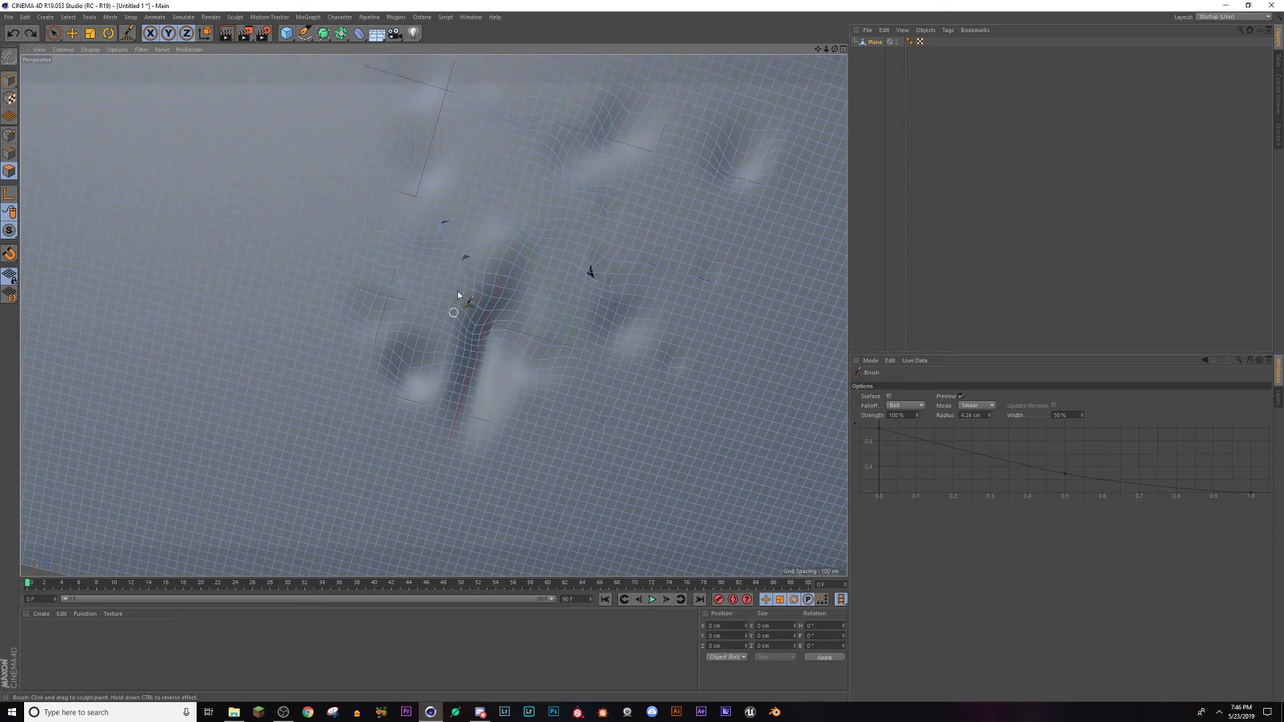
{"action": "mouse_move", "coordinate": [452, 252]}
{"action": "left_mouse_down", "text": "alt"}
{"action": "mouse_move", "coordinate": [387, 132]}
{"action": "mouse_move", "coordinate": [426, 158]}
{"action": "mouse_move", "coordinate": [420, 263]}
{"action": "mouse_move", "coordinate": [380, 150]}
{"action": "mouse_move", "coordinate": [468, 181]}
{"action": "mouse_move", "coordinate": [521, 298]}
{"action": "mouse_move", "coordinate": [539, 379]}
{"action": "mouse_move", "coordinate": [605, 387]}
{"action": "left_mouse_up", "text": "alt"}
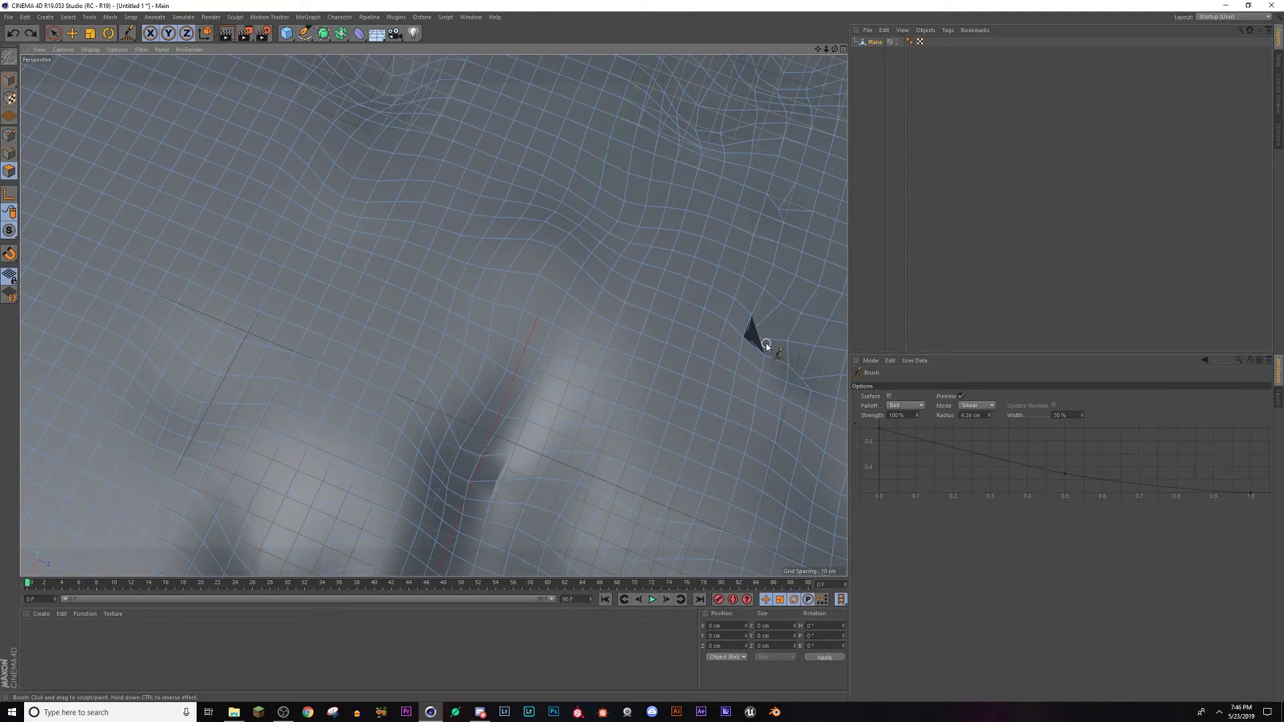
{"action": "left_click_drag", "start_coordinate": [671, 400], "coordinate": [709, 434], "text": "alt"}
{"action": "scroll", "coordinate": [688, 420], "scroll_direction": "down", "scroll_amount": 5}
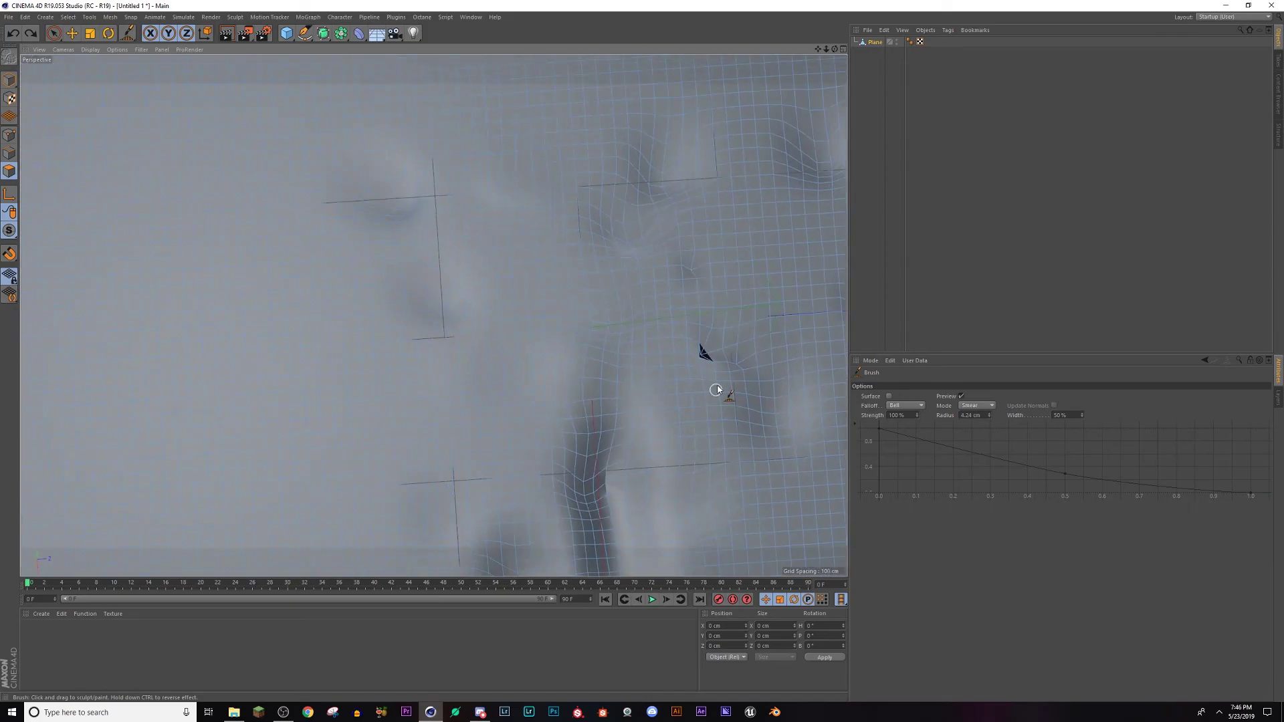
Step: Try small brush strokes beside the central bumps and examine the dented plane from a low perspective
{"action": "left_click_drag", "start_coordinate": [721, 361], "coordinate": [720, 362]}
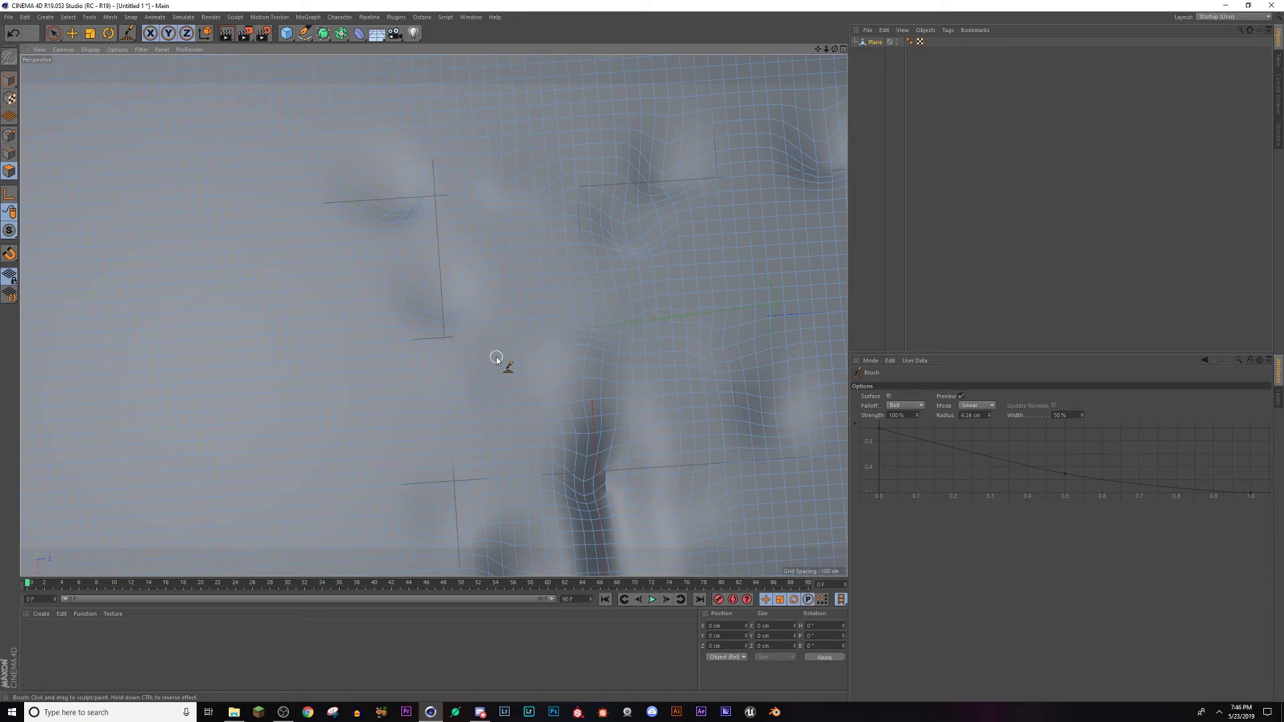
{"action": "left_click", "coordinate": [434, 396]}
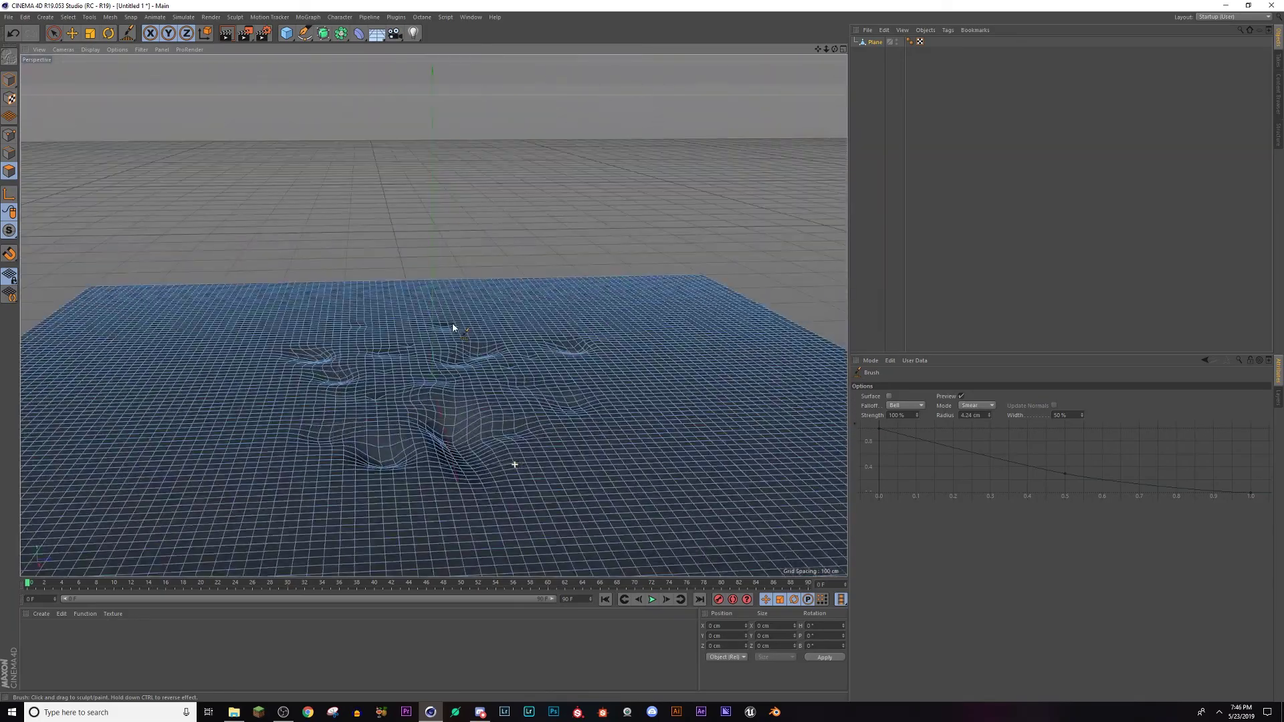
{"action": "left_click_drag", "start_coordinate": [452, 324], "coordinate": [443, 385], "text": "alt"}
{"action": "middle_click_drag", "start_coordinate": [444, 385], "coordinate": [523, 421], "text": "alt"}
{"action": "scroll", "coordinate": [526, 441], "scroll_direction": "up", "scroll_amount": 3}
{"action": "left_click_drag", "start_coordinate": [527, 448], "coordinate": [527, 394], "text": "alt"}
{"action": "middle_click_drag", "start_coordinate": [509, 349], "coordinate": [501, 376], "text": "alt"}
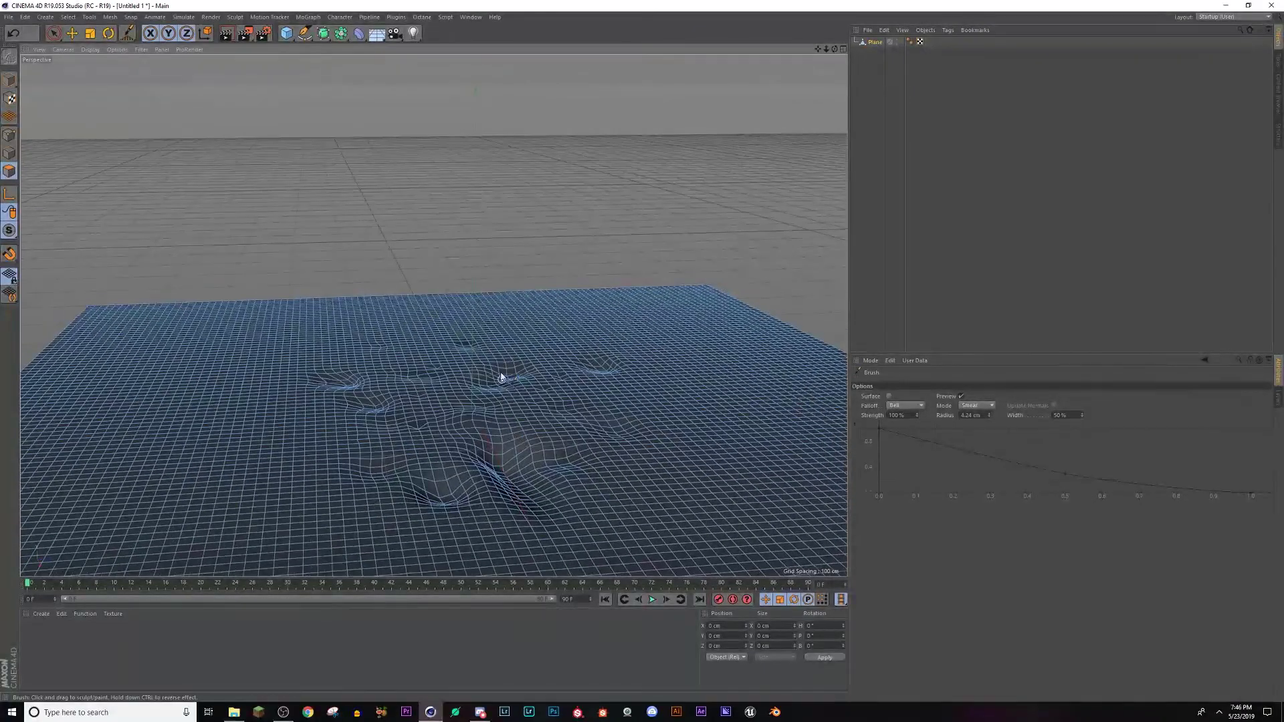
{"action": "left_click_drag", "start_coordinate": [501, 376], "coordinate": [497, 343], "text": "alt"}
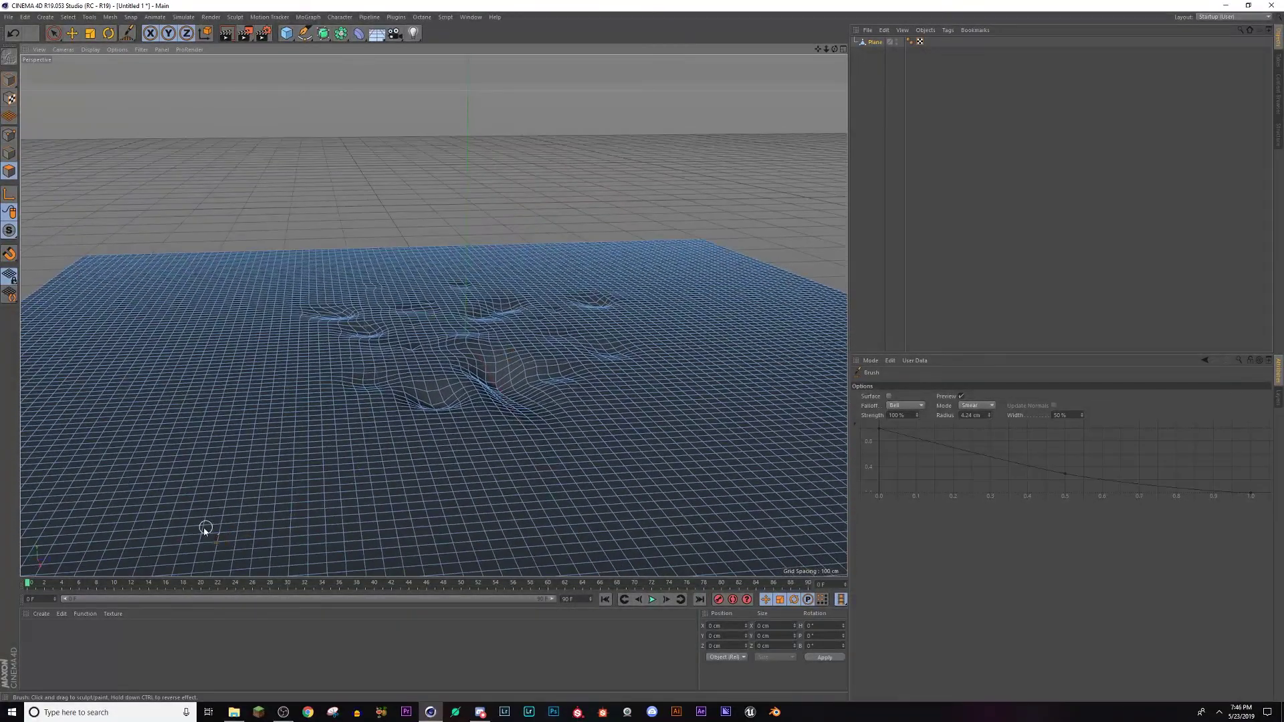
Step: Create a new Octane material, open it in the Octane Node Editor and enlarge the editor to gain workspace around the material node
{"action": "left_click", "coordinate": [42, 613]}
{"action": "mouse_move", "coordinate": [116, 543]}
{"action": "left_click", "coordinate": [285, 553]}
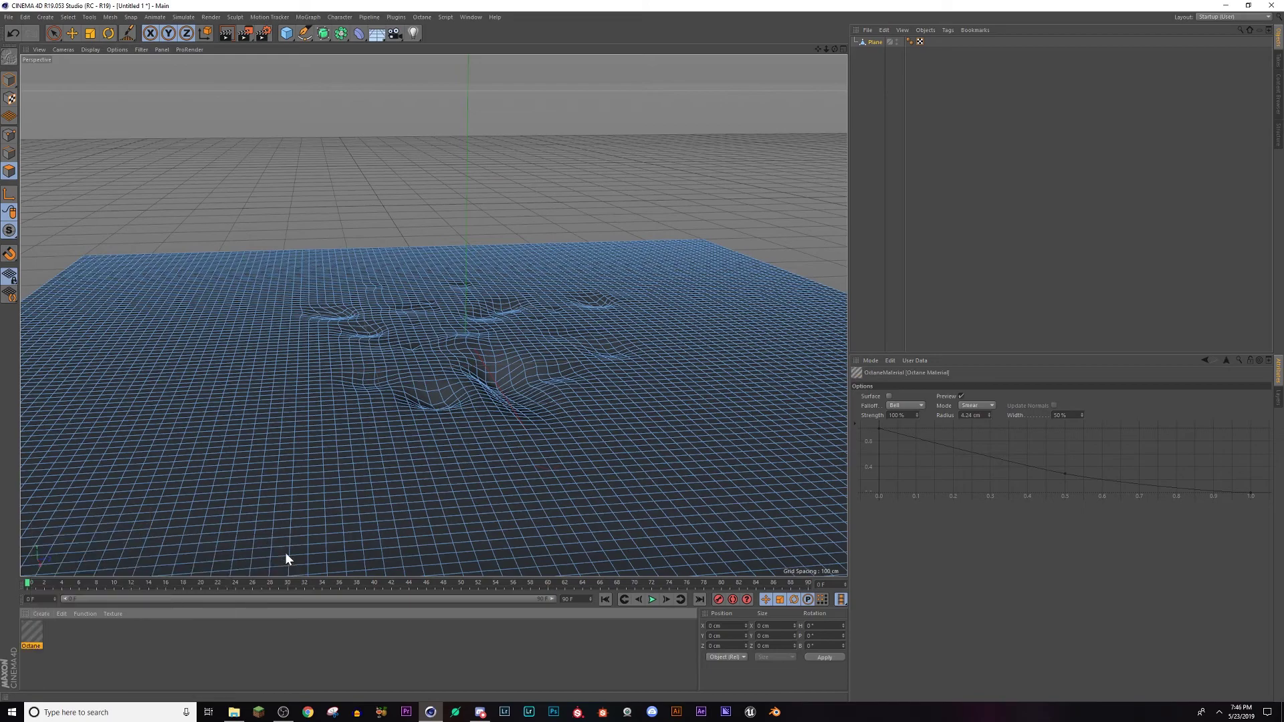
{"action": "double_click", "coordinate": [29, 632]}
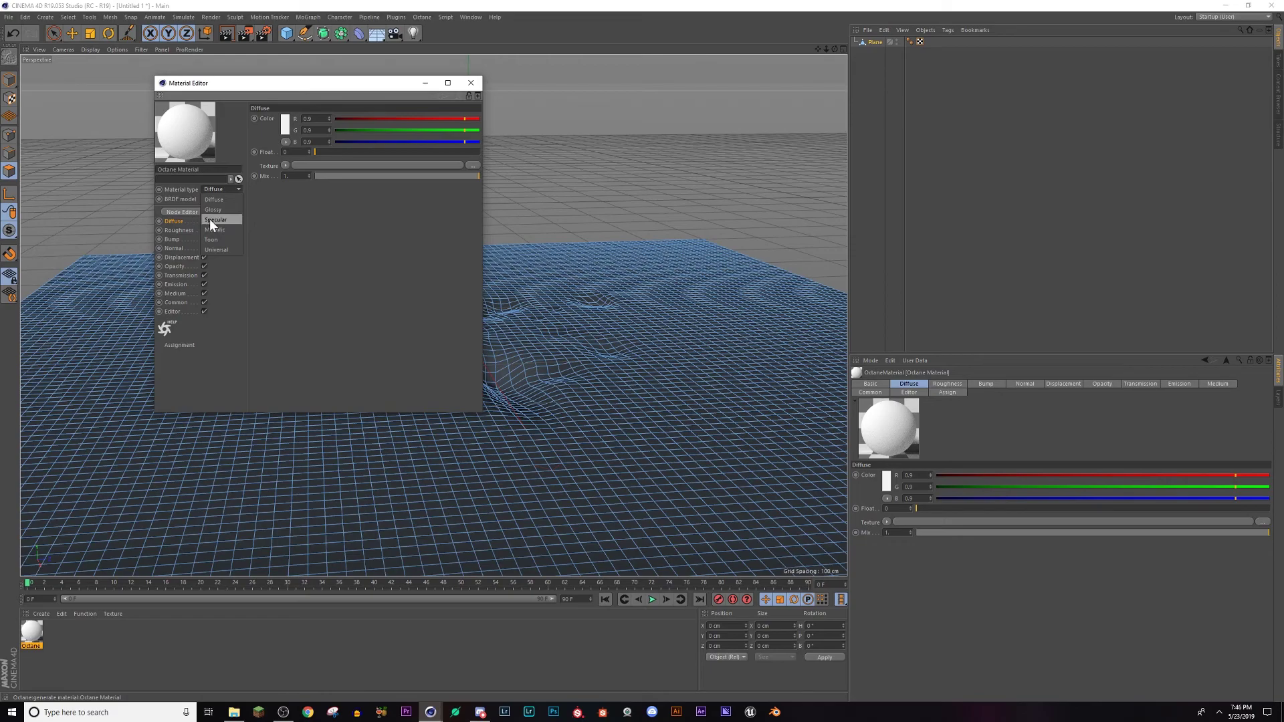
{"action": "left_click", "coordinate": [170, 212]}
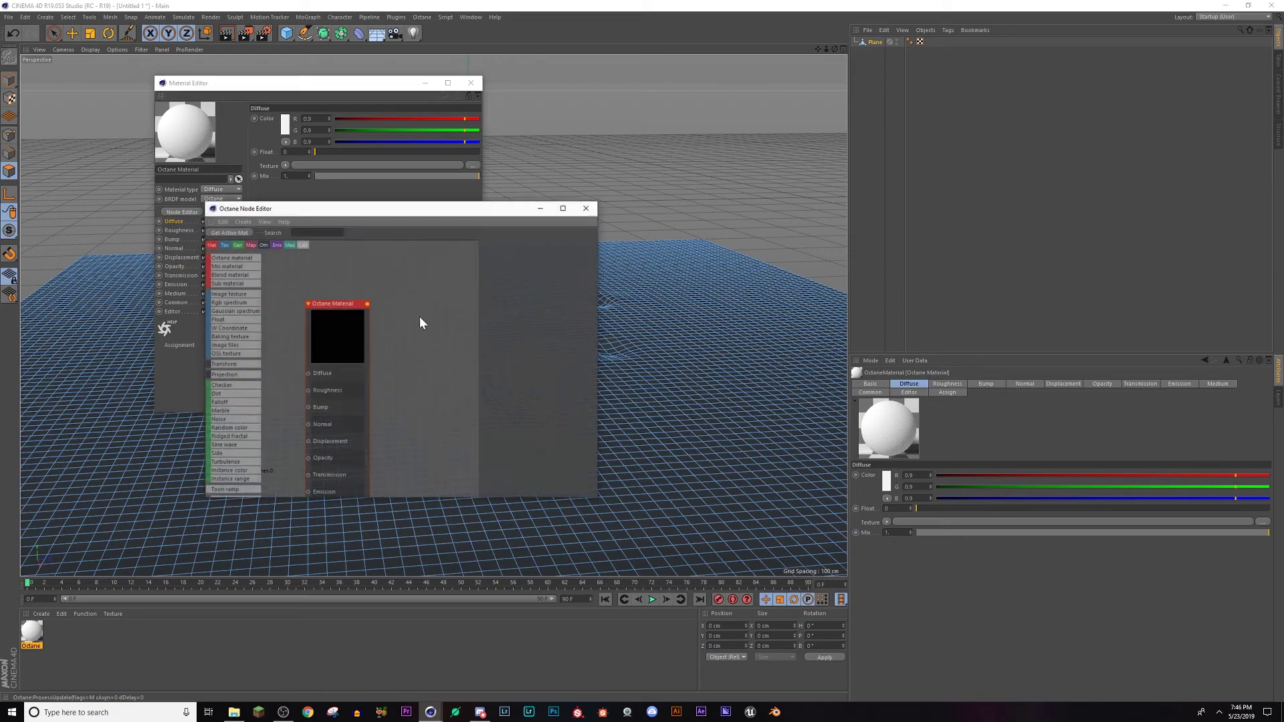
{"action": "left_click_drag", "start_coordinate": [397, 304], "coordinate": [423, 309]}
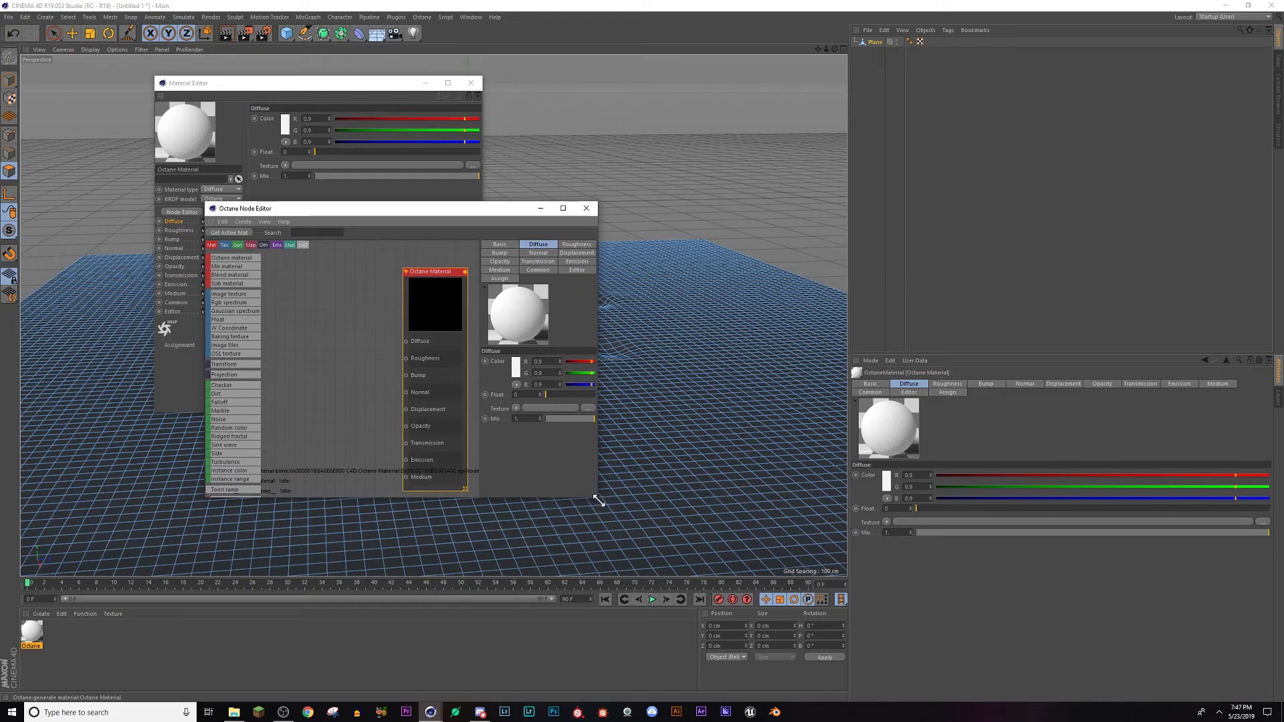
{"action": "left_click_drag", "start_coordinate": [598, 500], "coordinate": [939, 669]}
{"action": "left_click_drag", "start_coordinate": [422, 272], "coordinate": [634, 329]}
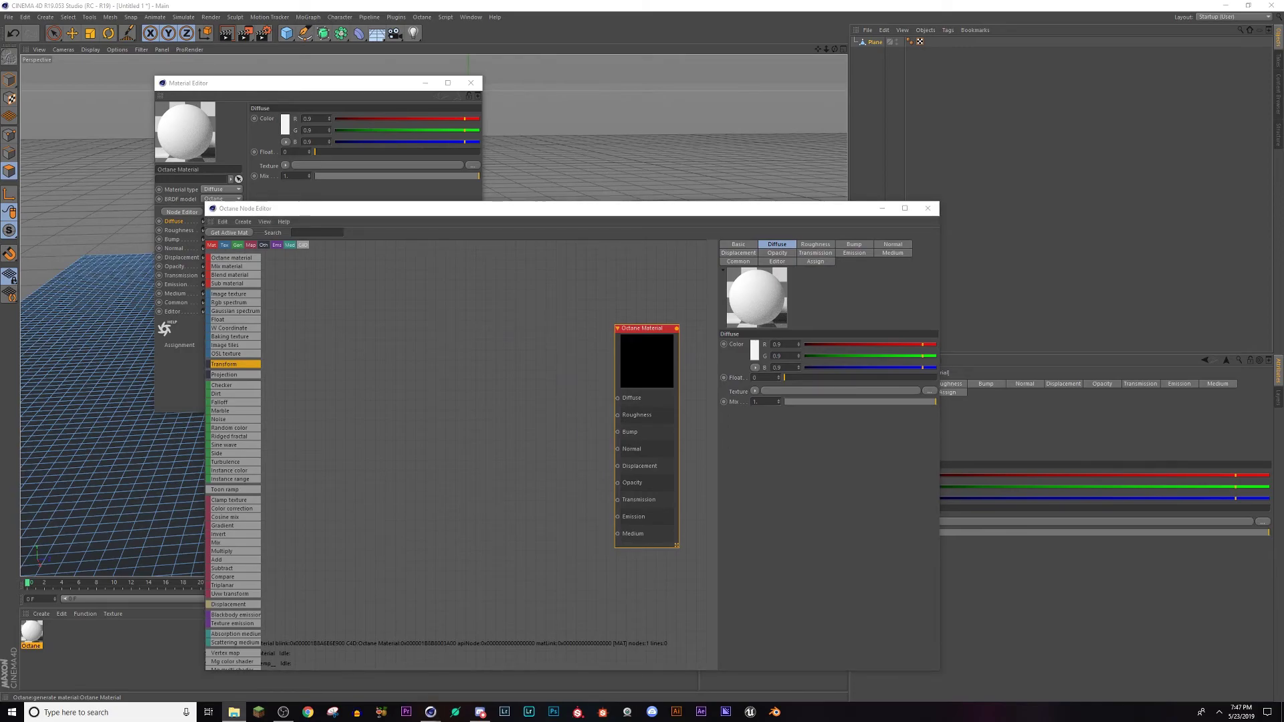
Step: Import the four road_with_sidewalk textures (diffuse, height, normal, roughness) from the Resources folder into the node editor as image texture nodes
{"action": "left_click_drag", "start_coordinate": [0, 161], "coordinate": [323, 74]}
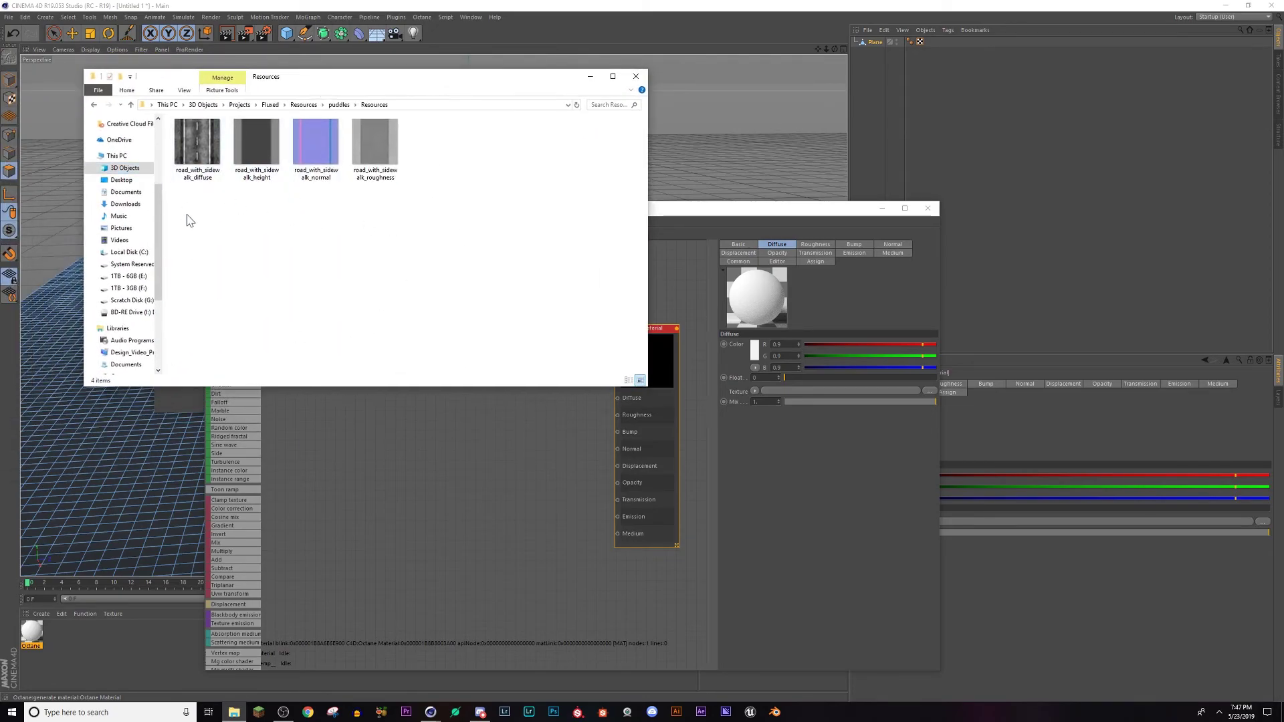
{"action": "left_click", "coordinate": [376, 144]}
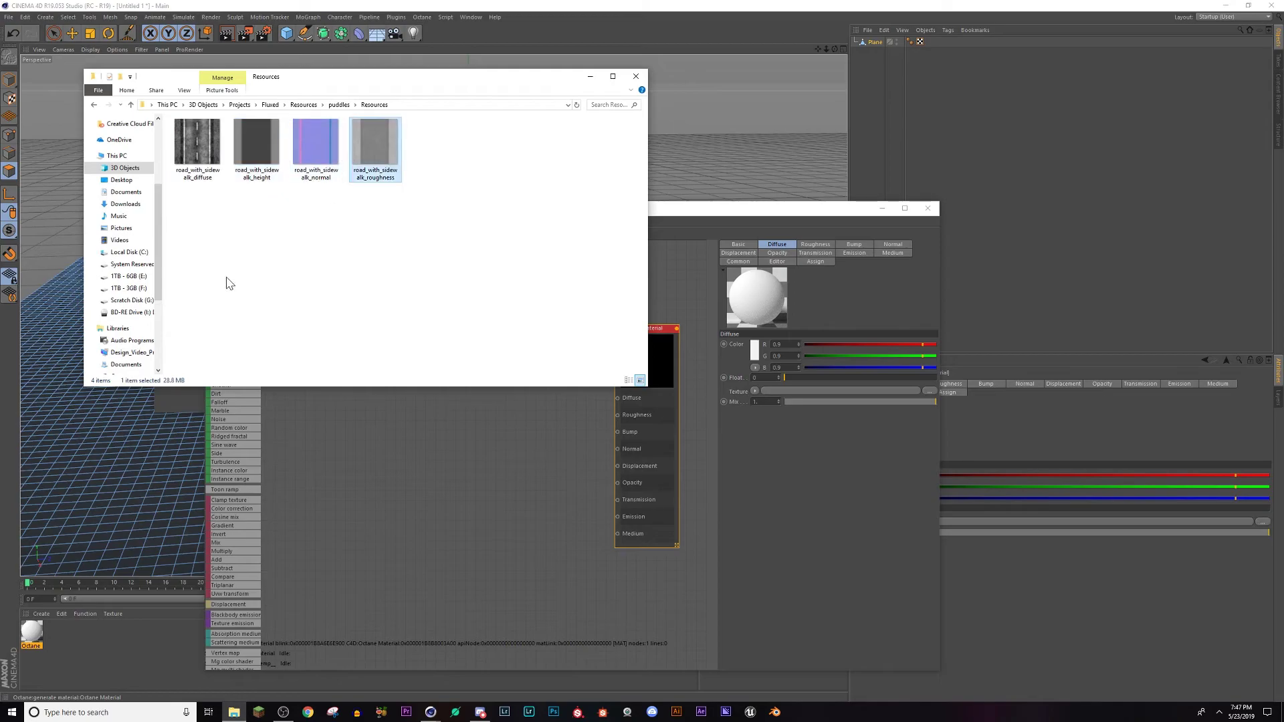
{"action": "left_click", "coordinate": [192, 234]}
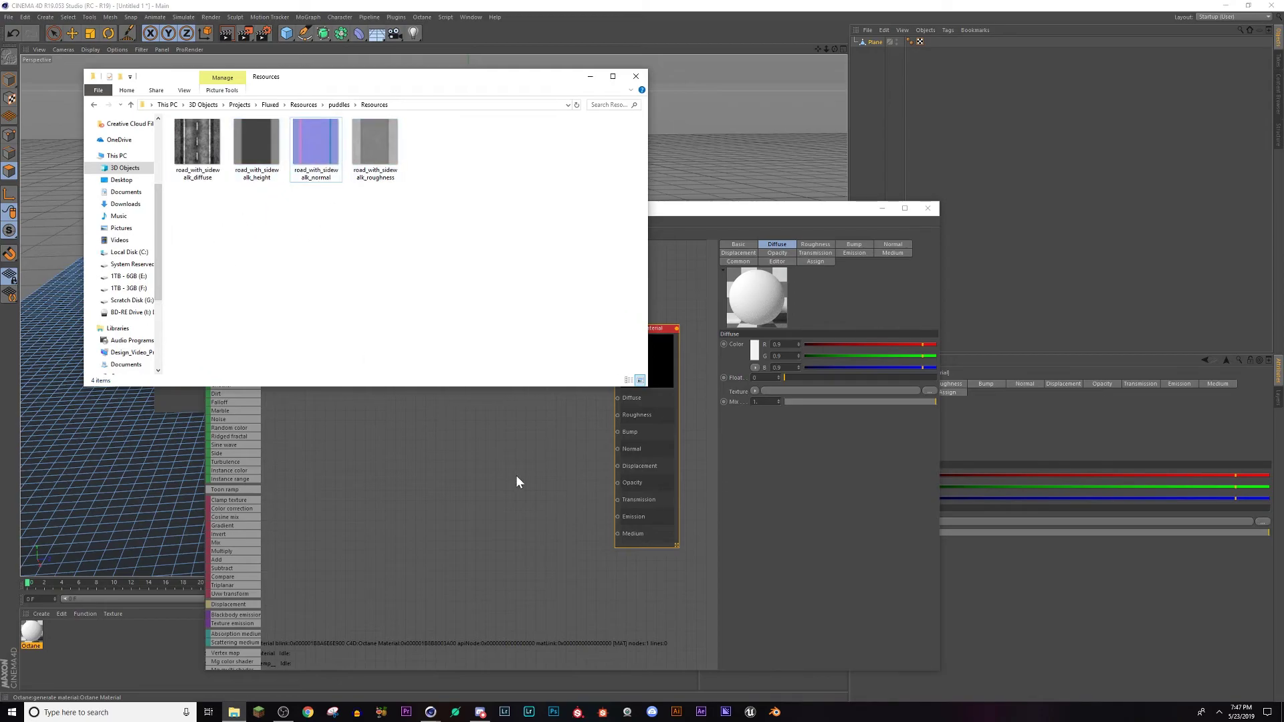
{"action": "left_click_drag", "start_coordinate": [186, 217], "coordinate": [387, 513]}
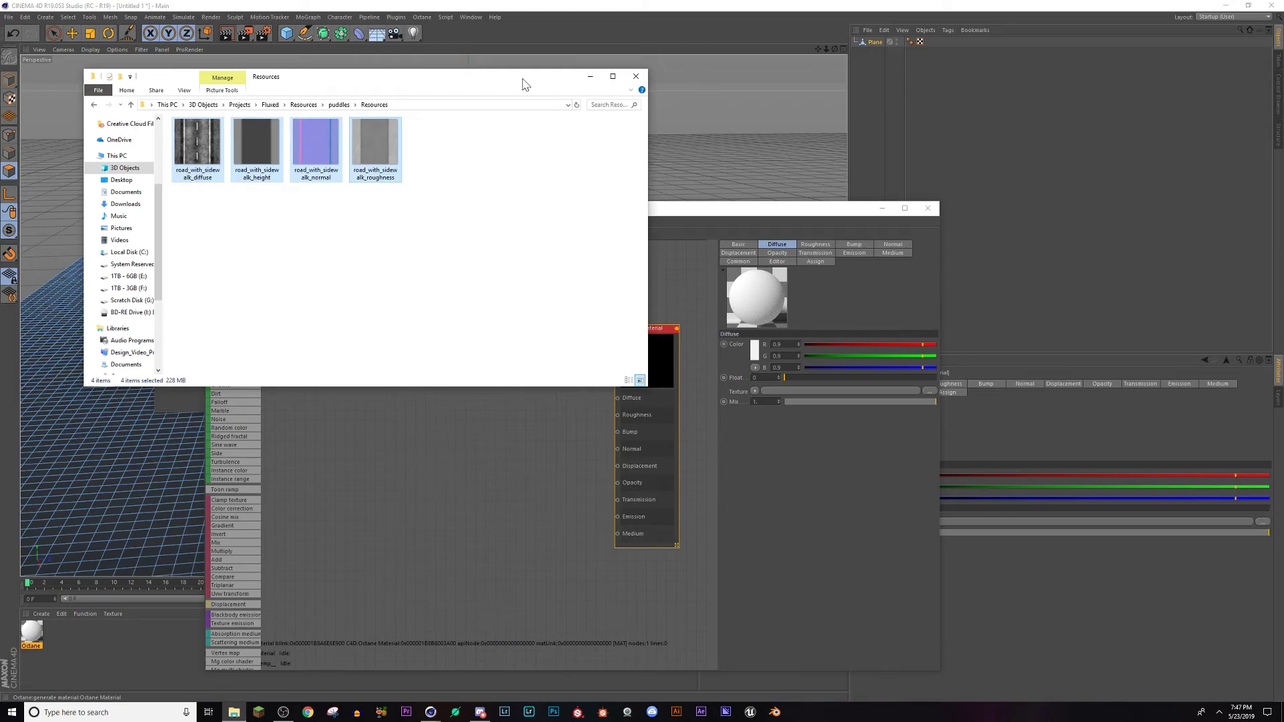
{"action": "left_click_drag", "start_coordinate": [497, 76], "coordinate": [0, 87]}
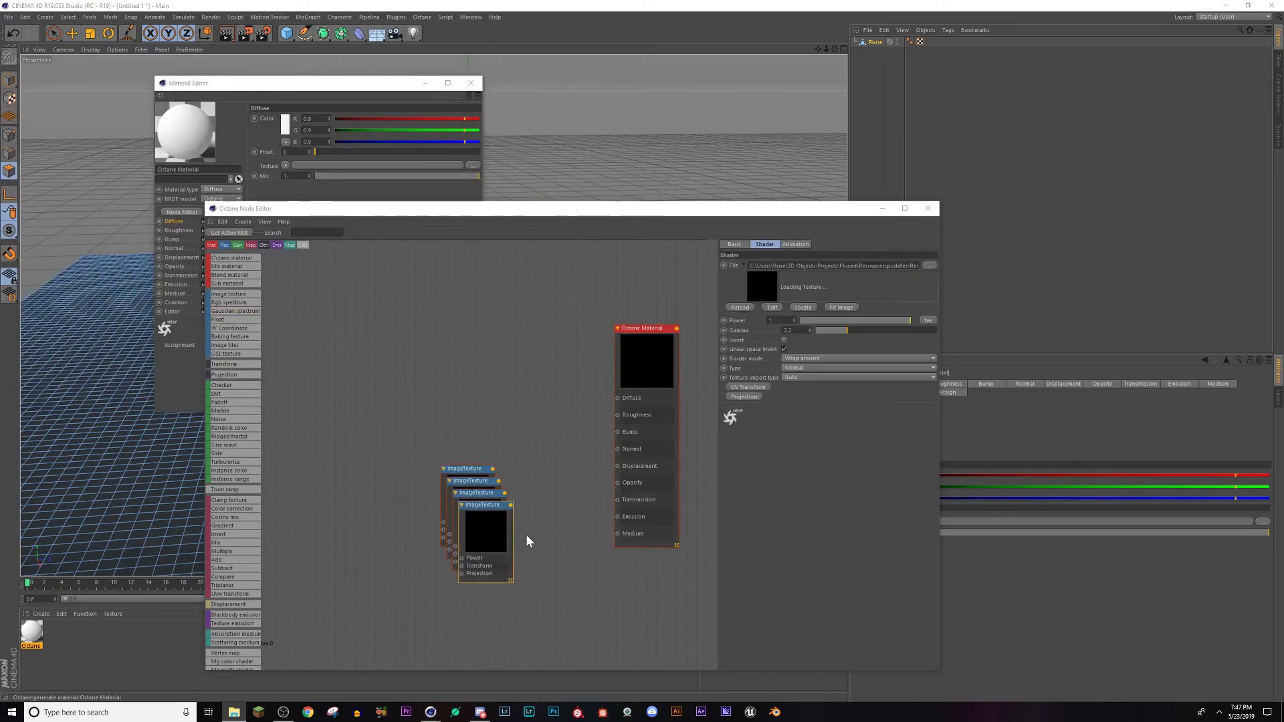
Step: Widen the node settings area until the texture file names are readable and move the Octane Material node closer to the image textures
{"action": "left_click", "coordinate": [557, 542]}
{"action": "scroll", "coordinate": [540, 552], "scroll_direction": "up", "scroll_amount": 2}
{"action": "middle_click_drag", "start_coordinate": [540, 552], "coordinate": [445, 623]}
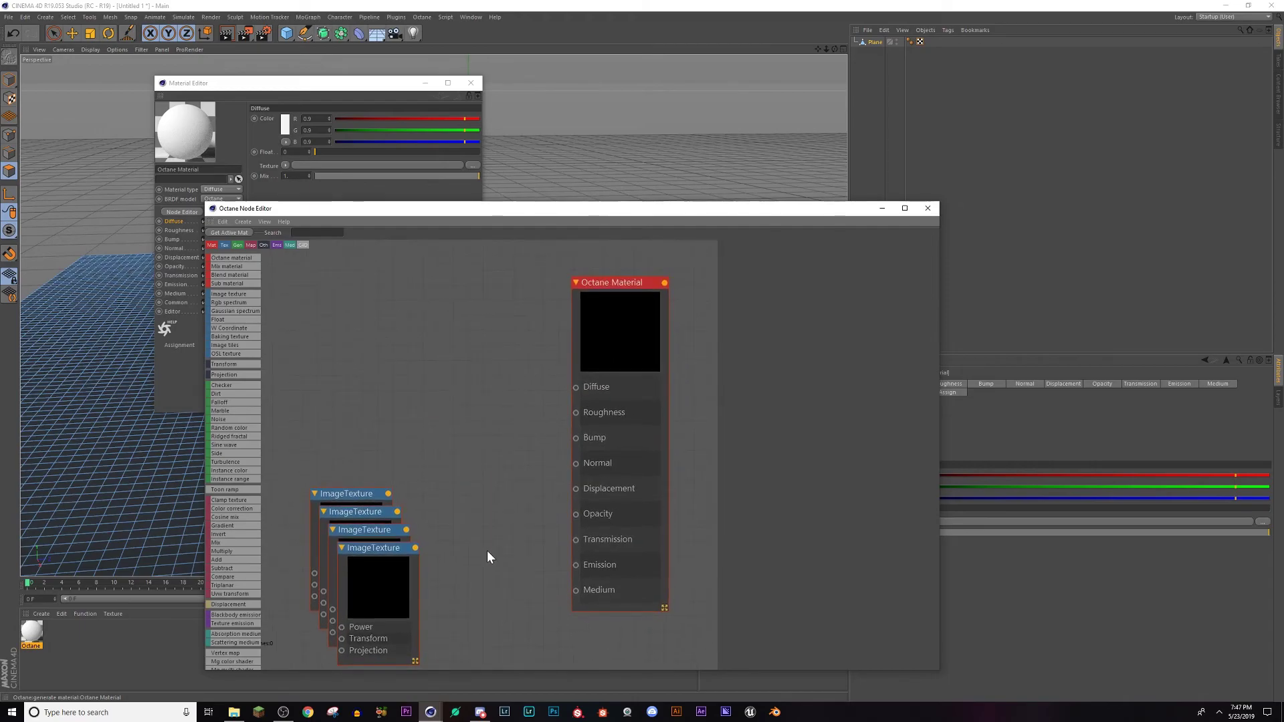
{"action": "scroll", "coordinate": [487, 551], "scroll_direction": "down", "scroll_amount": 1}
{"action": "left_click", "coordinate": [409, 570]}
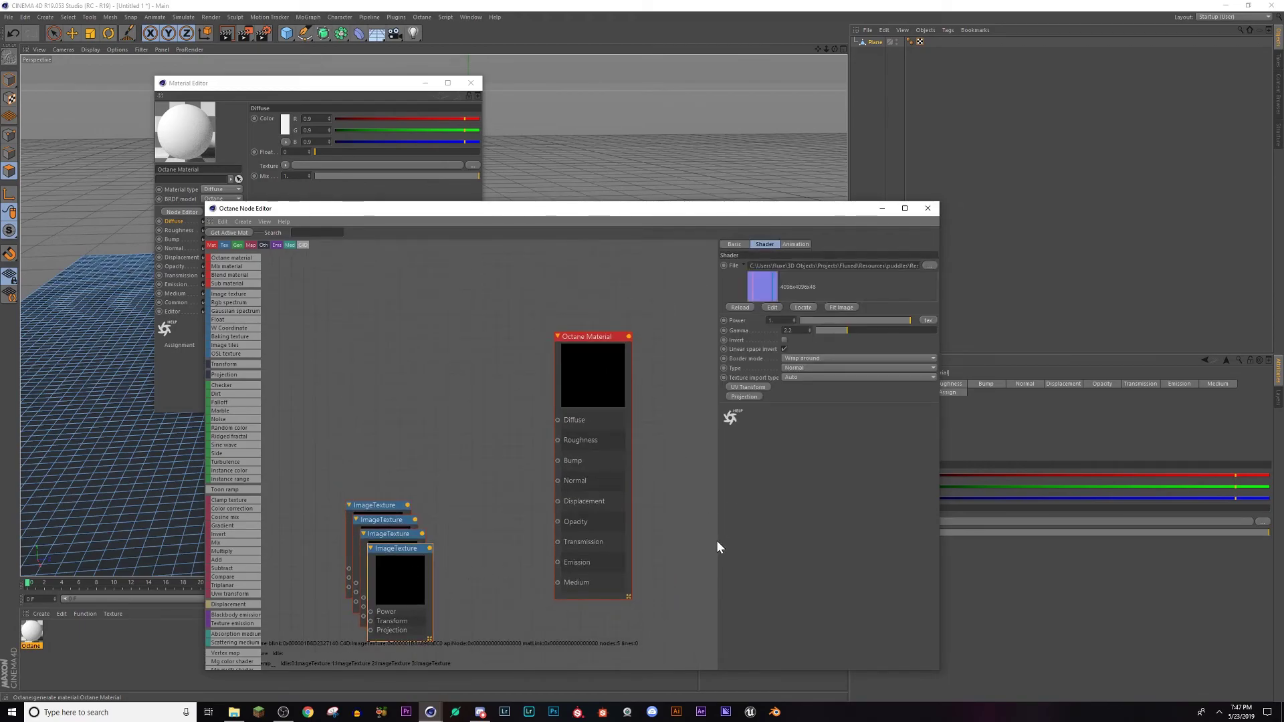
{"action": "left_click_drag", "start_coordinate": [716, 540], "coordinate": [641, 549]}
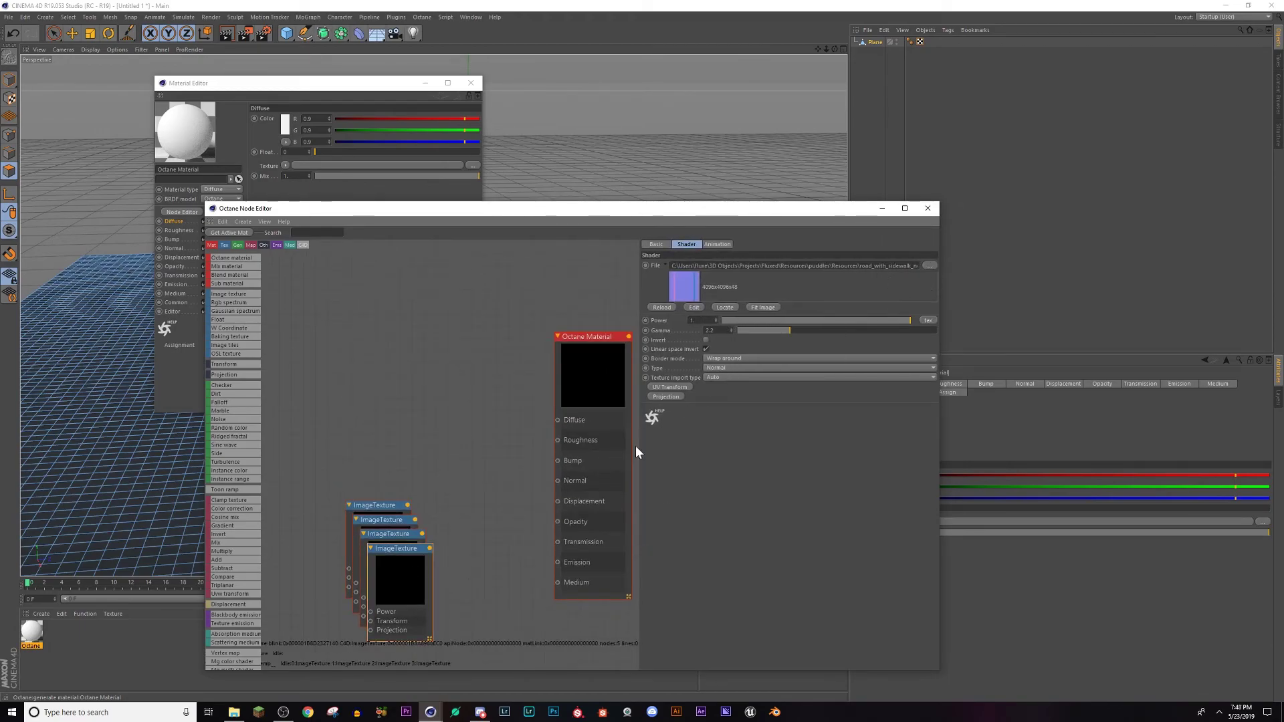
{"action": "left_click_drag", "start_coordinate": [568, 367], "coordinate": [501, 327]}
{"action": "left_click_drag", "start_coordinate": [637, 459], "coordinate": [586, 462]}
Step: Pull the normal and height texture nodes out of the stack, placing the height node directly above the normal node
{"action": "left_click", "coordinate": [415, 592]}
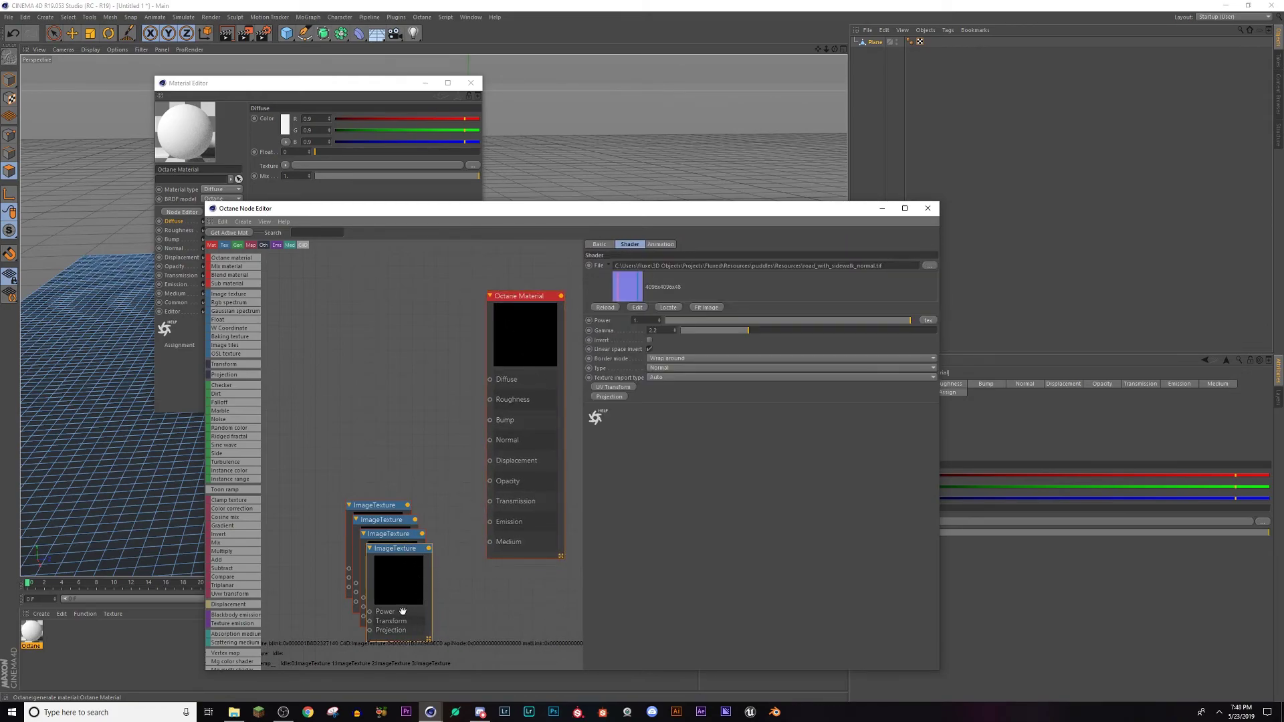
{"action": "left_click_drag", "start_coordinate": [403, 602], "coordinate": [309, 520]}
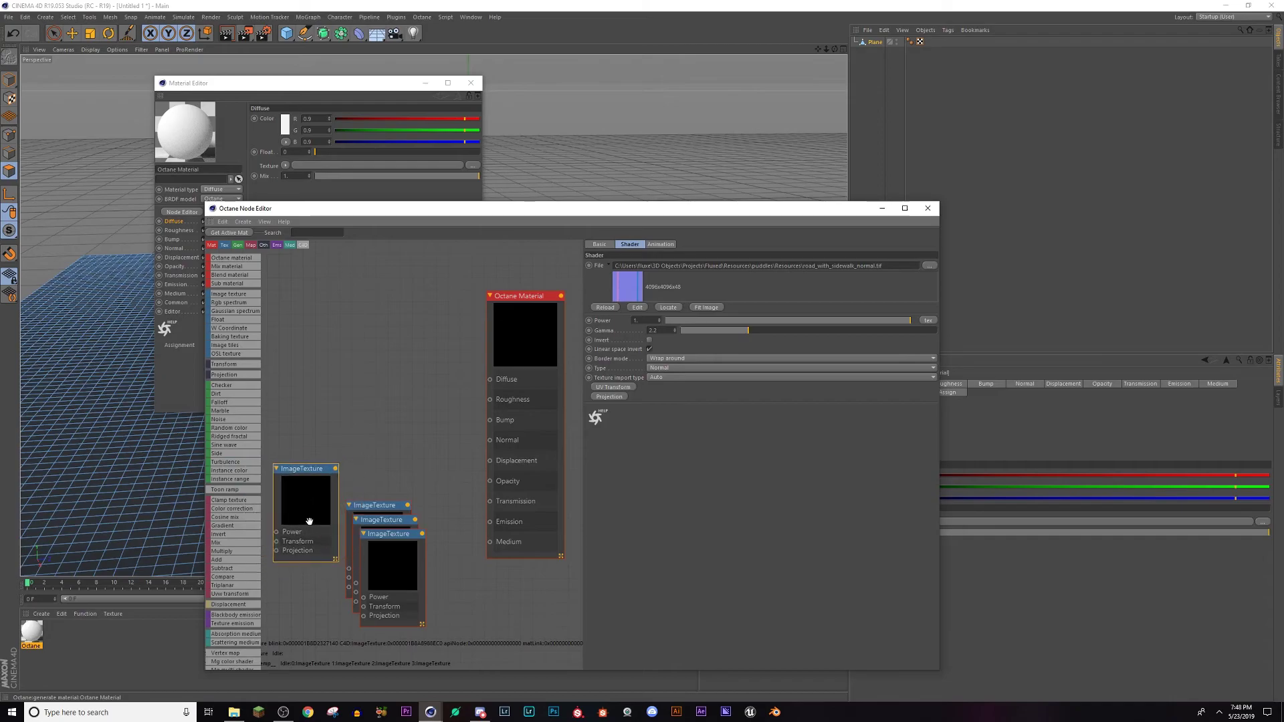
{"action": "left_click", "coordinate": [393, 568]}
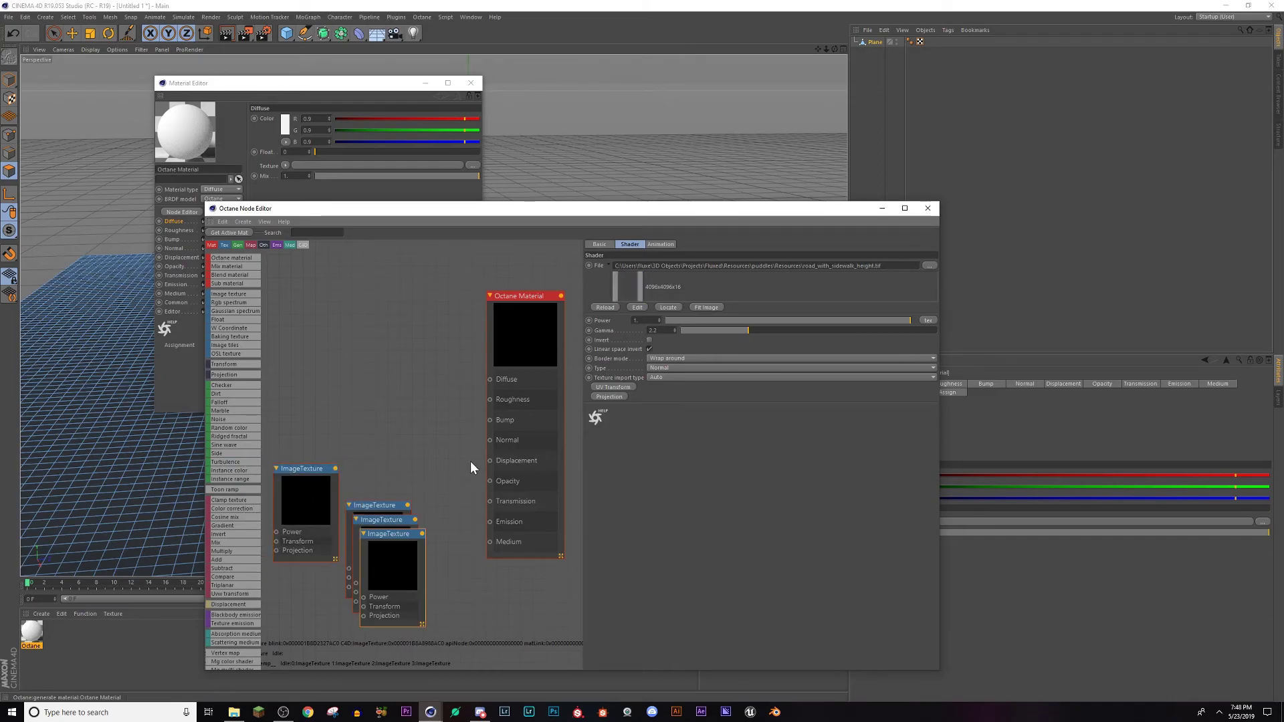
{"action": "left_click_drag", "start_coordinate": [391, 583], "coordinate": [303, 419]}
Step: Change the Octane material's type to Glossy
{"action": "left_click", "coordinate": [509, 382]}
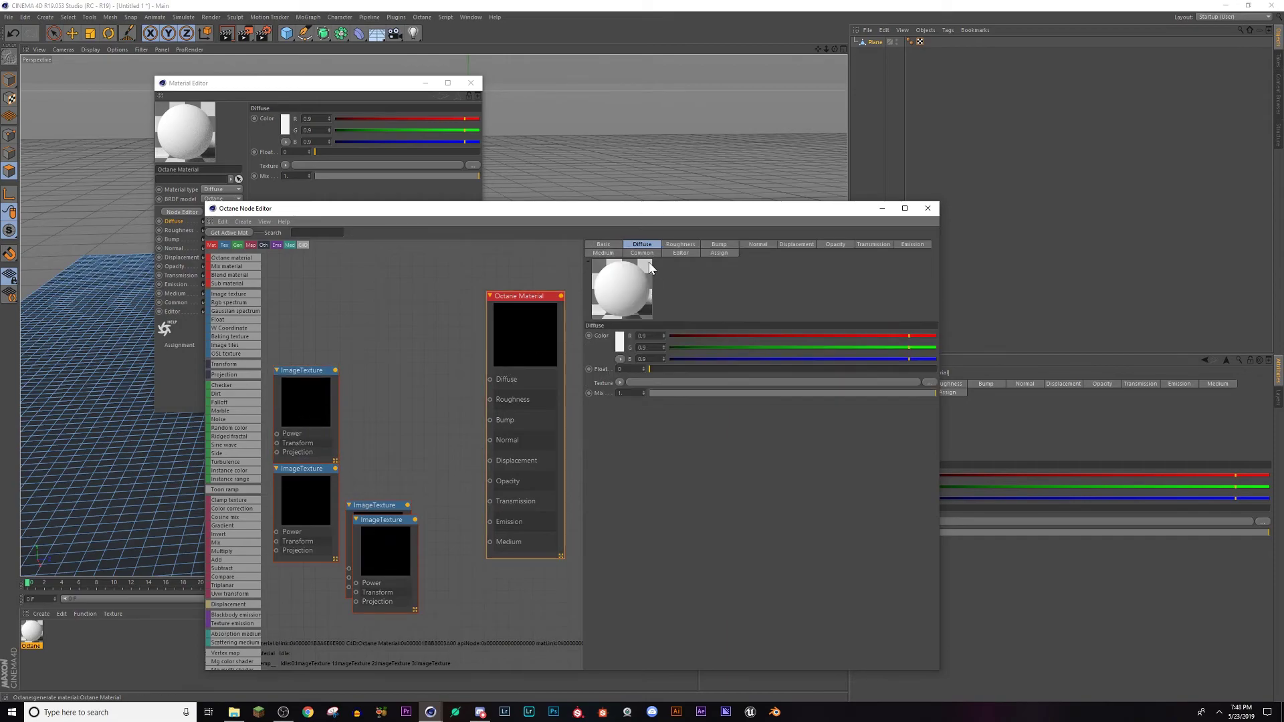
{"action": "left_click", "coordinate": [610, 244]}
{"action": "left_click", "coordinate": [671, 356]}
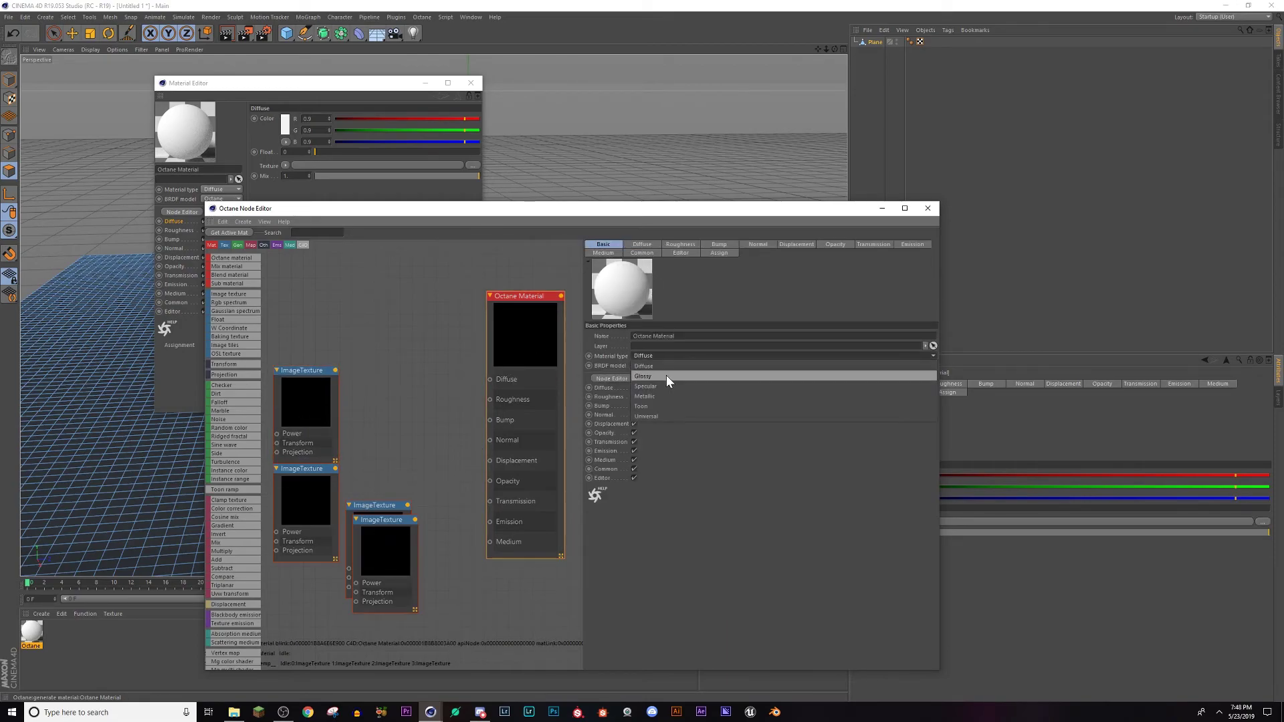
{"action": "left_click", "coordinate": [660, 376]}
Step: Place the diffuse texture node above the height node and the roughness texture node between the other textures and the material
{"action": "left_click", "coordinate": [394, 554]}
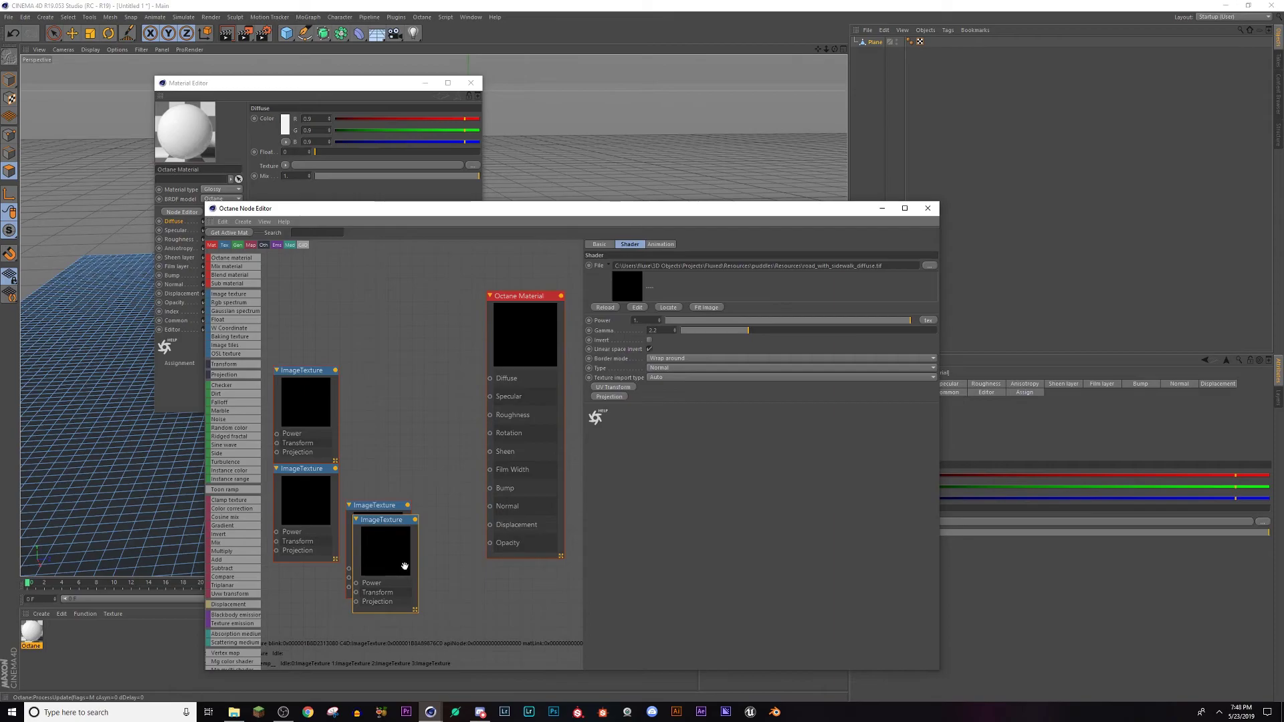
{"action": "left_click_drag", "start_coordinate": [404, 563], "coordinate": [321, 275]}
{"action": "left_click", "coordinate": [378, 555]}
{"action": "left_click_drag", "start_coordinate": [379, 559], "coordinate": [387, 364]}
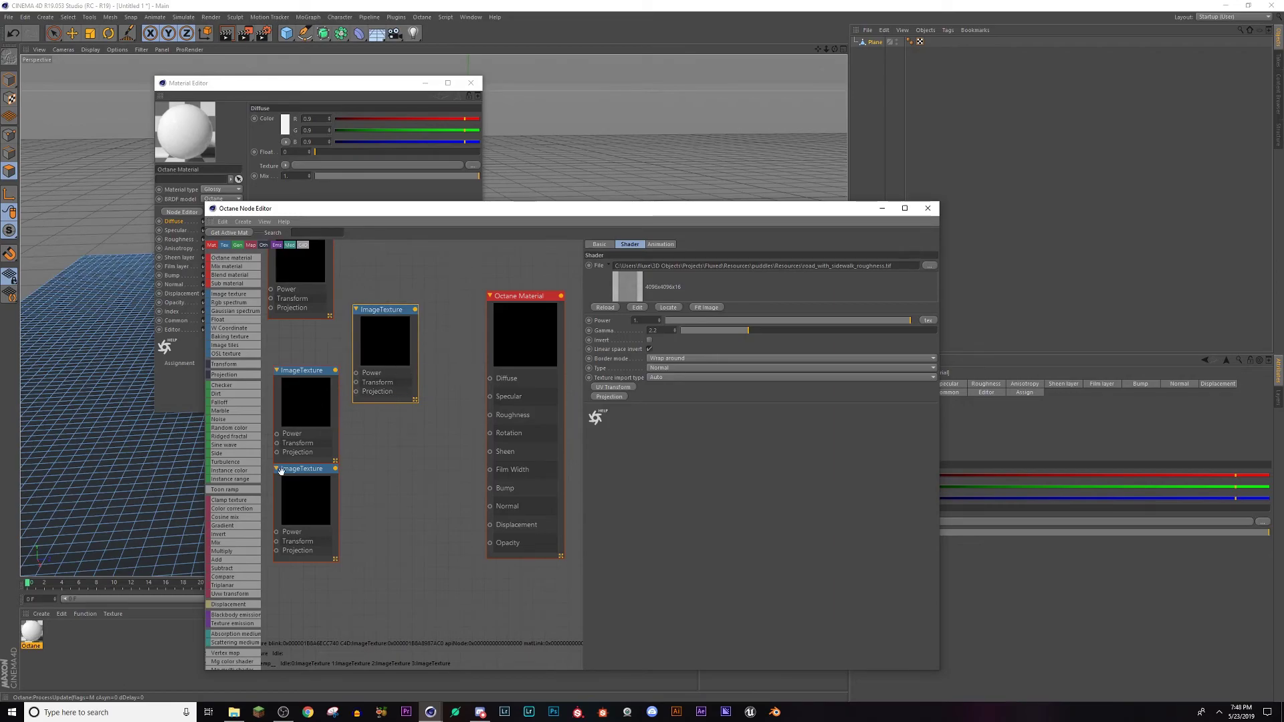
Step: Connect the roughness, diffuse, height and normal textures to the material's Roughness, Diffuse, Bump and Normal inputs respectively
{"action": "left_click_drag", "start_coordinate": [471, 436], "coordinate": [491, 415]}
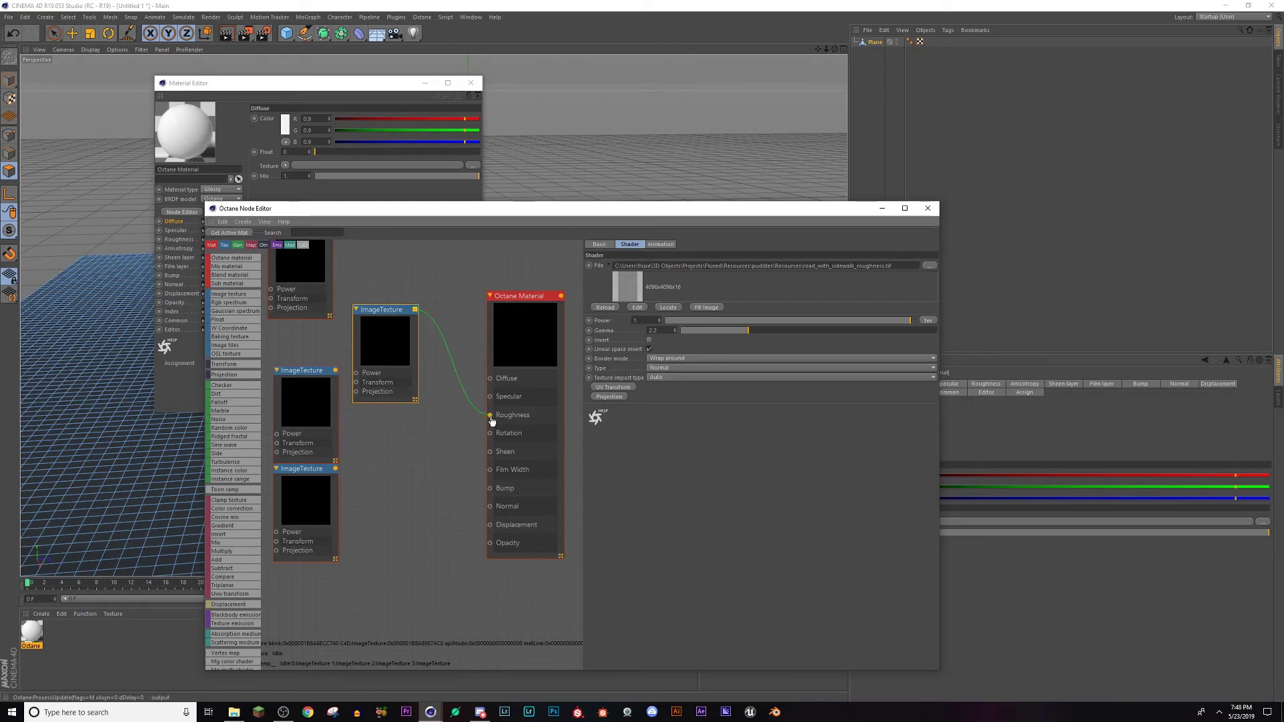
{"action": "middle_click_drag", "start_coordinate": [352, 335], "coordinate": [367, 387]}
{"action": "left_click_drag", "start_coordinate": [338, 273], "coordinate": [499, 426]}
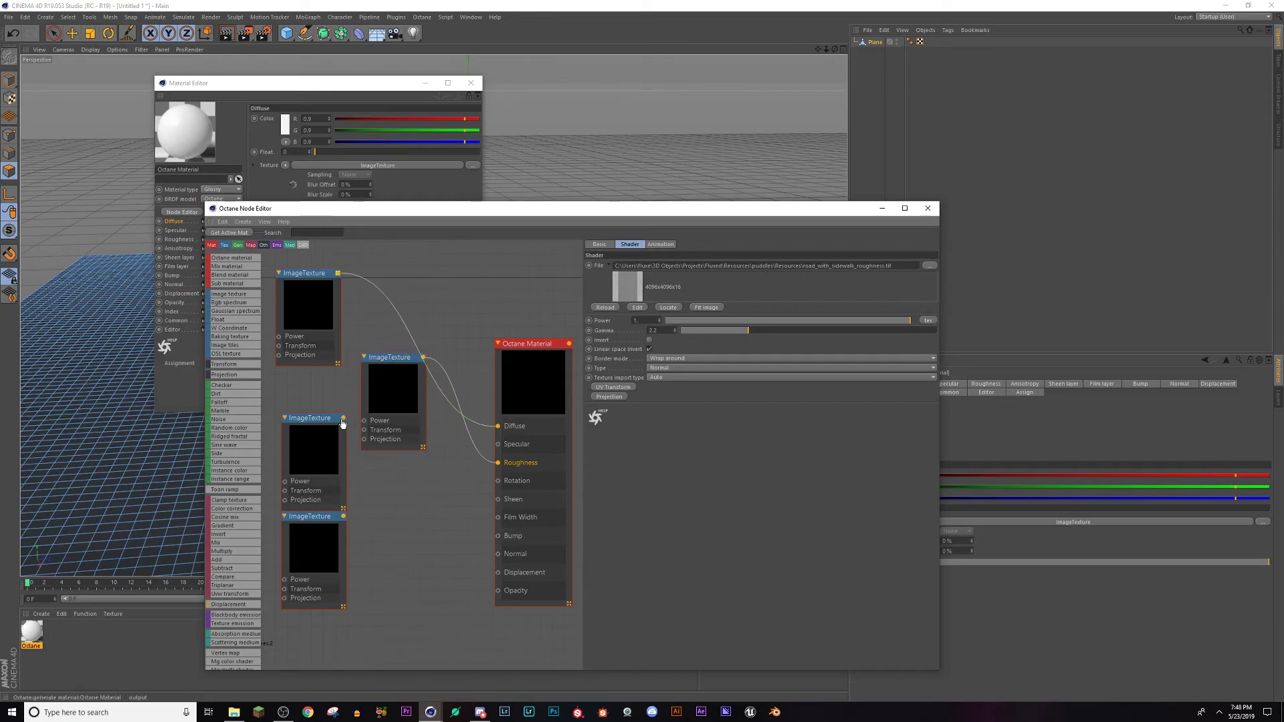
{"action": "left_click_drag", "start_coordinate": [343, 418], "coordinate": [497, 537]}
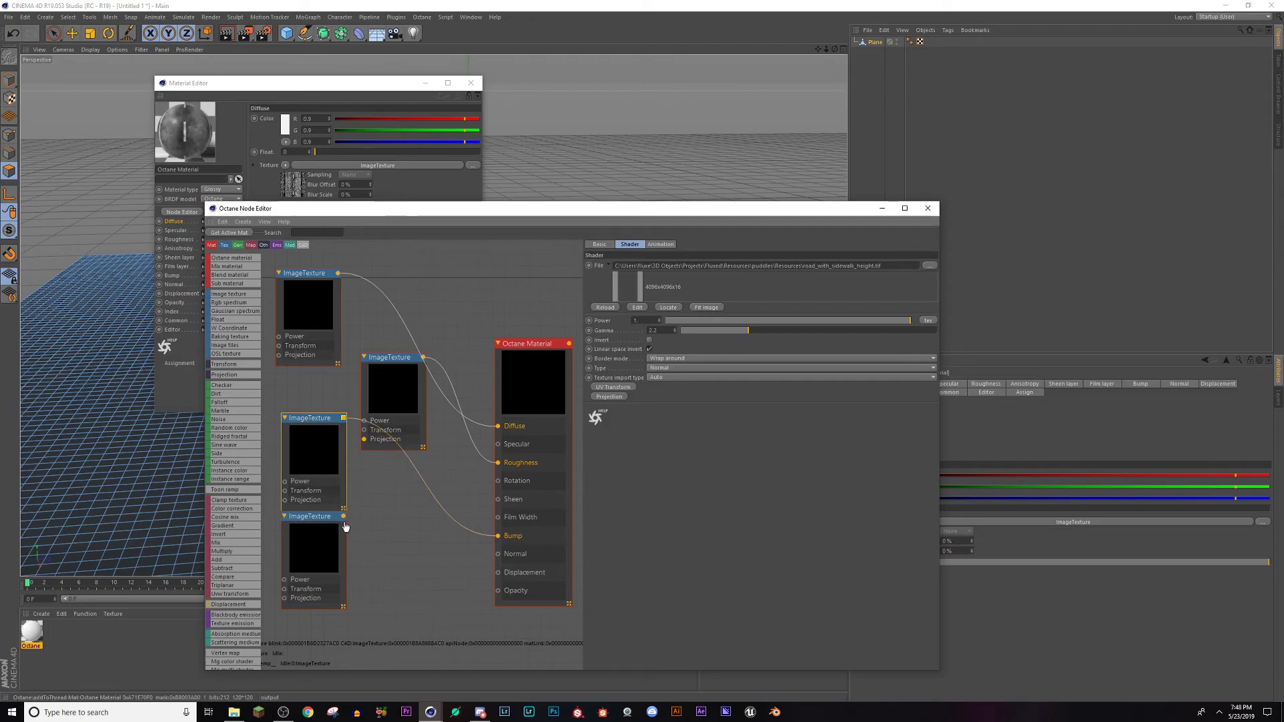
{"action": "left_click_drag", "start_coordinate": [343, 516], "coordinate": [498, 555]}
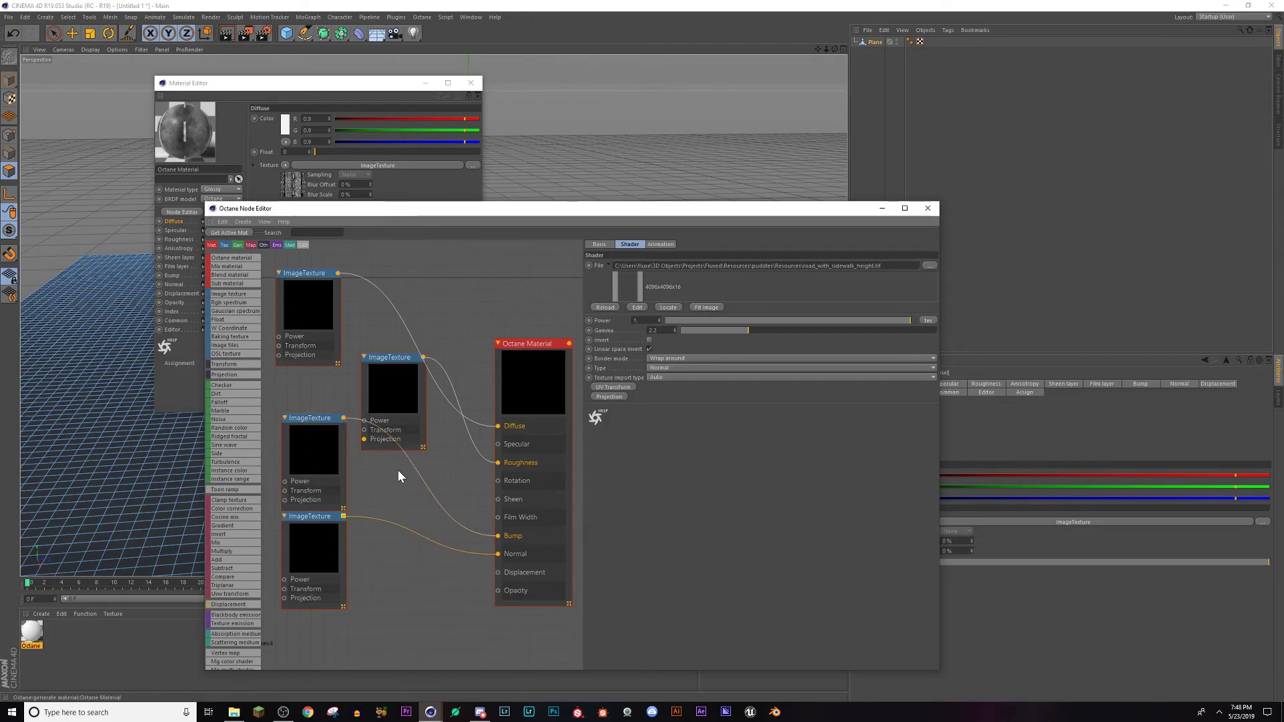
Step: Duplicate the height texture node and place the copy below the normal texture node
{"action": "left_click", "coordinate": [317, 455]}
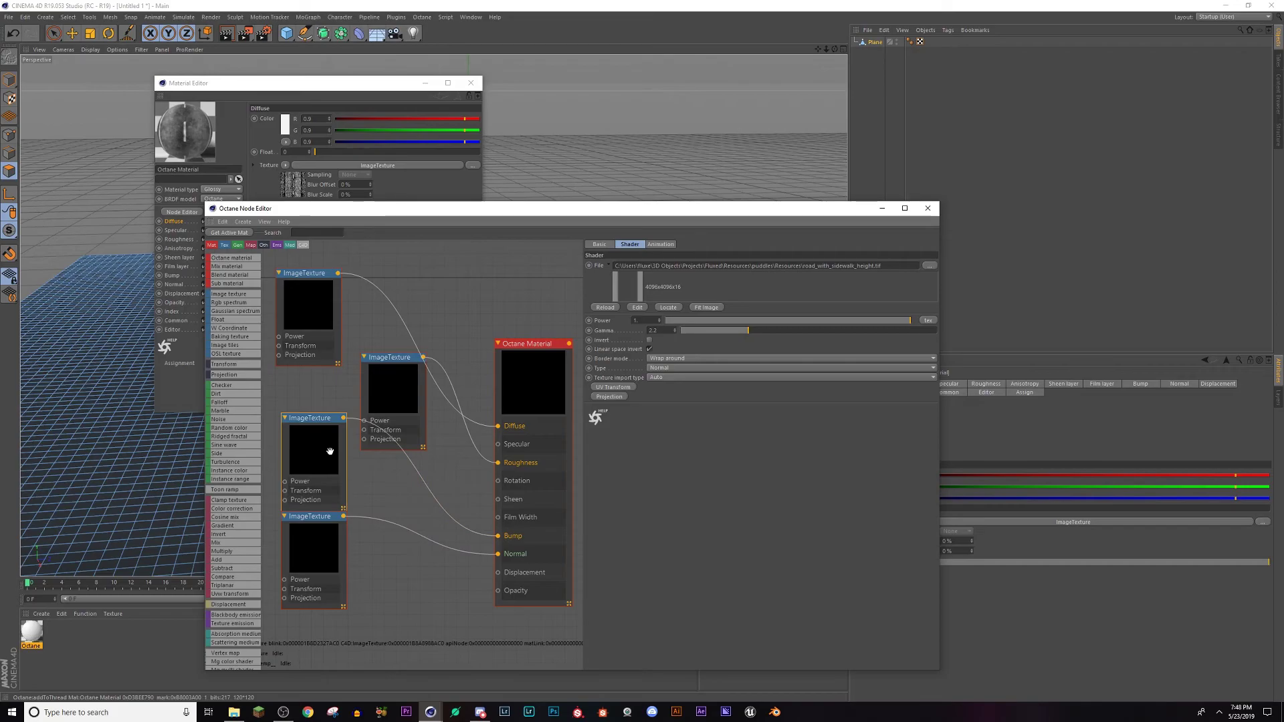
{"action": "left_click_drag", "start_coordinate": [330, 452], "coordinate": [412, 581]}
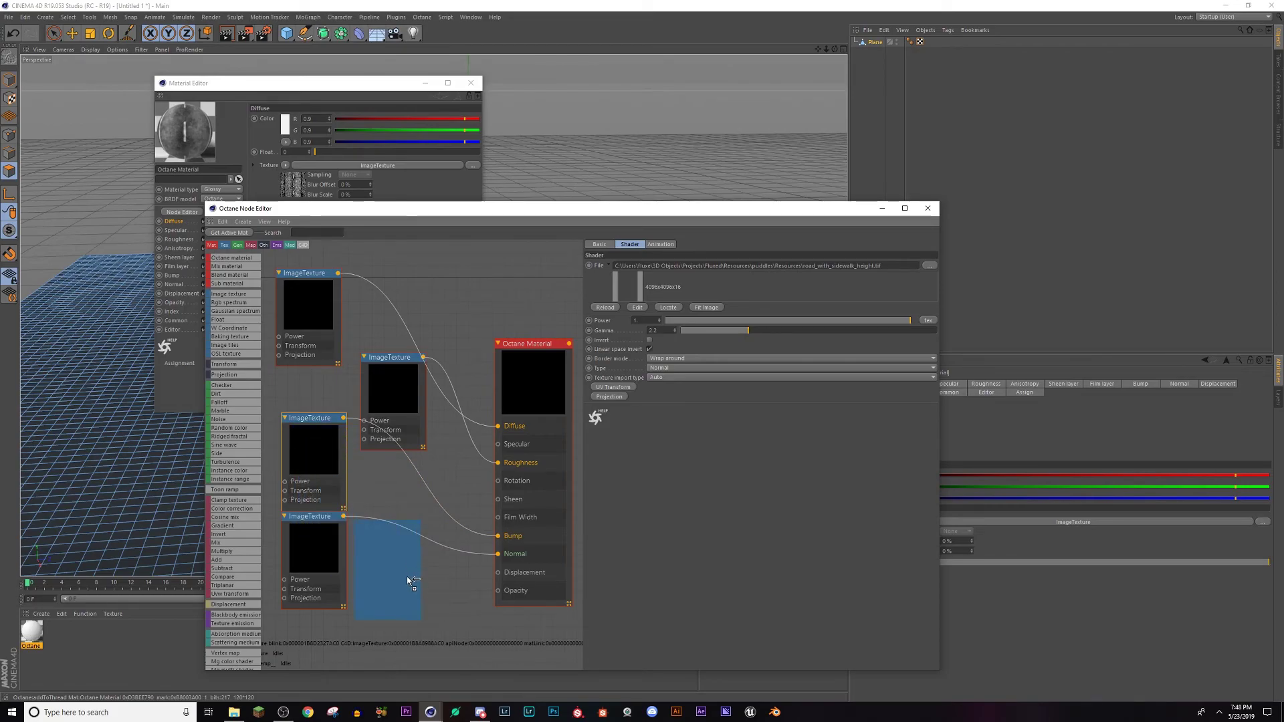
{"action": "left_click_drag", "start_coordinate": [415, 626], "coordinate": [414, 626], "text": "ctrl"}
{"action": "middle_click_drag", "start_coordinate": [450, 593], "coordinate": [447, 432]}
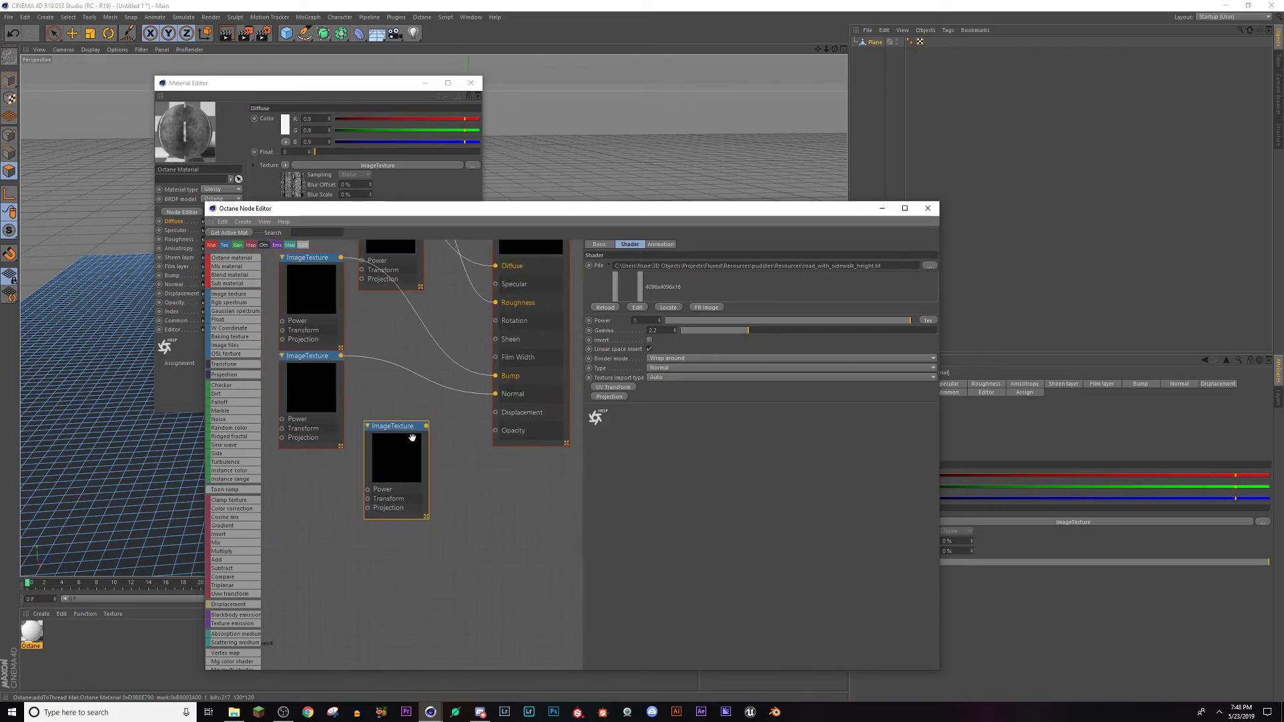
{"action": "left_click_drag", "start_coordinate": [366, 458], "coordinate": [294, 487]}
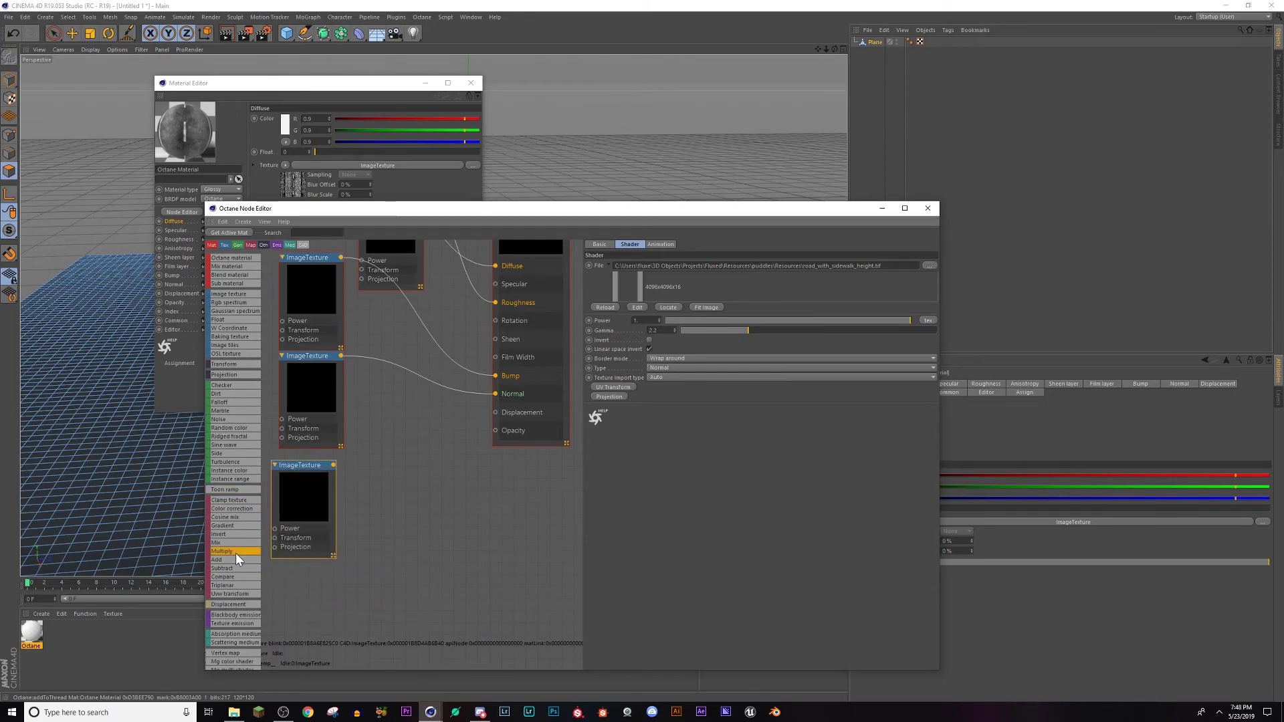
Step: Try to add a Displacement node fed by the duplicated height texture and connect it to the material
{"action": "scroll", "coordinate": [234, 568], "scroll_direction": "down", "scroll_amount": 2}
{"action": "left_click_drag", "start_coordinate": [230, 579], "coordinate": [454, 418]}
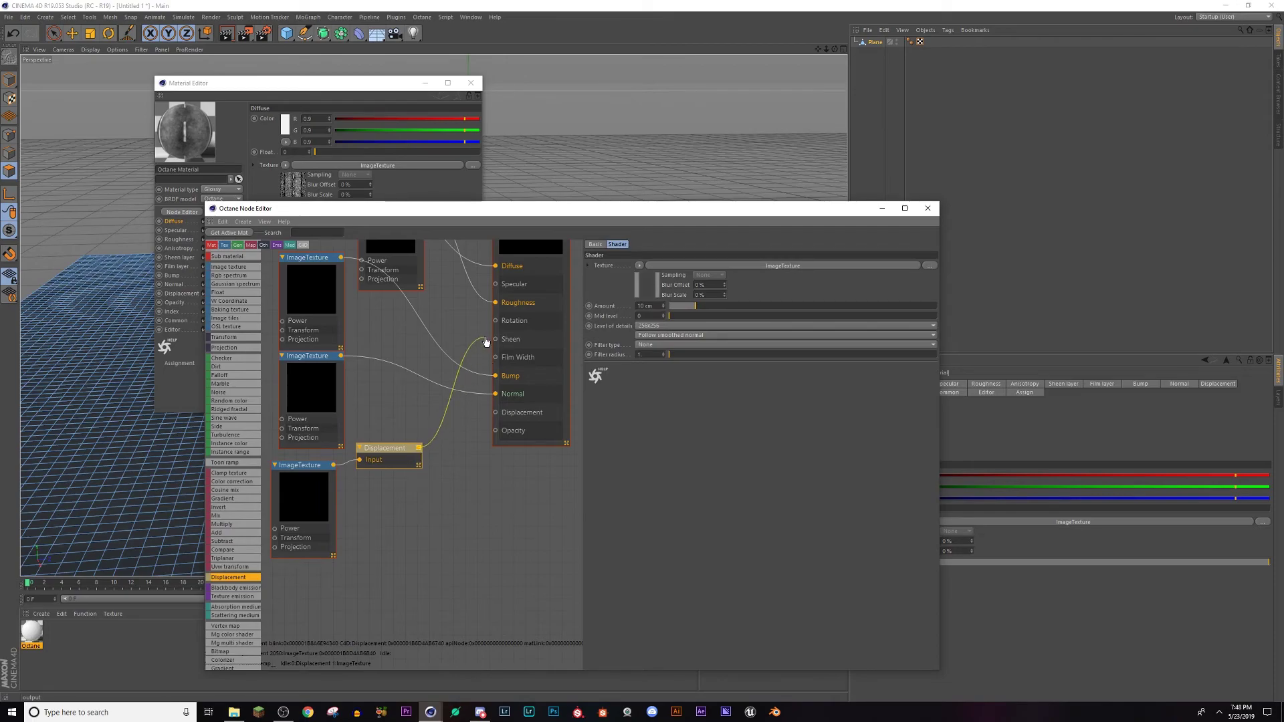
{"action": "left_click_drag", "start_coordinate": [495, 325], "coordinate": [480, 348]}
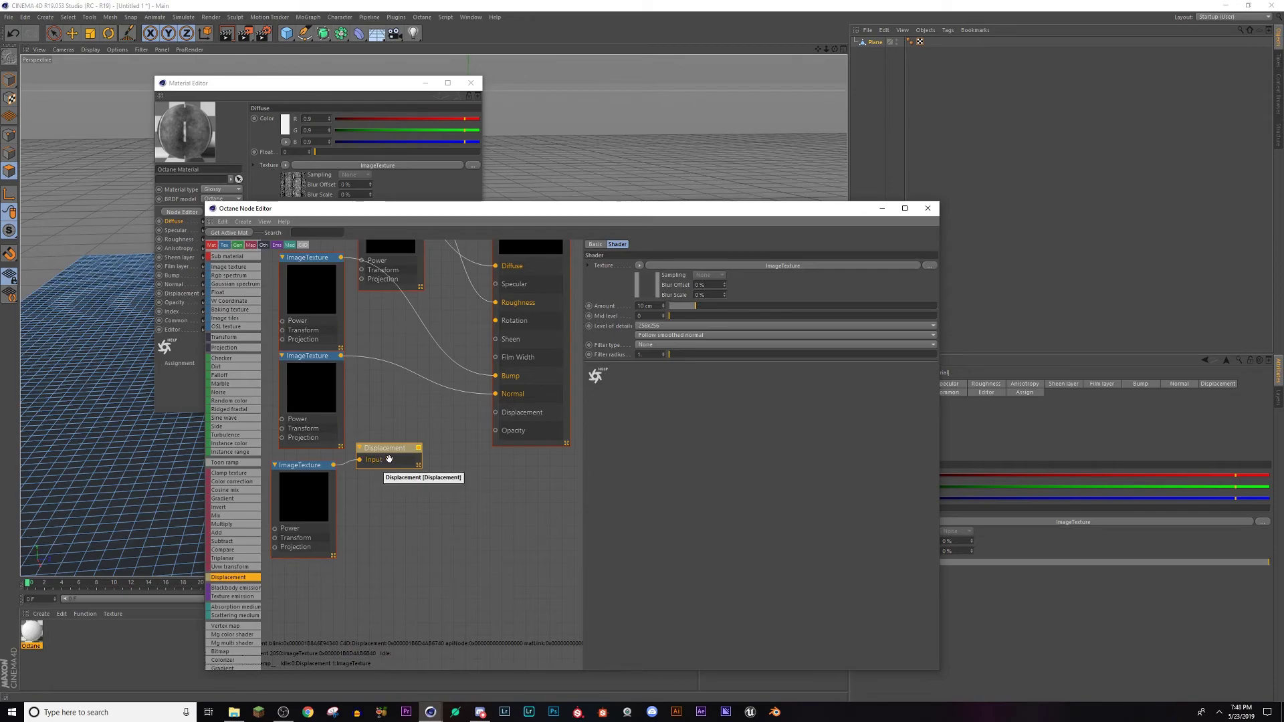
Step: Delete the duplicated height texture node and the Displacement node from the material's node graph
{"action": "left_click", "coordinate": [298, 517]}
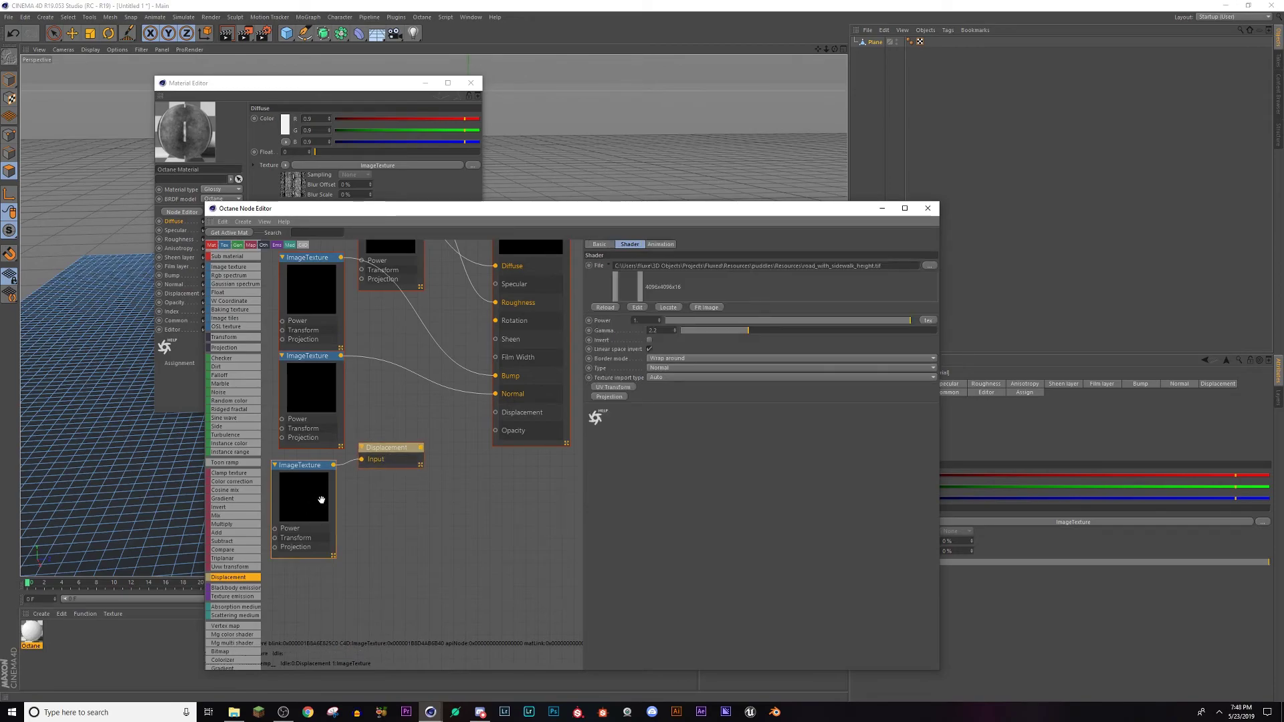
{"action": "key", "text": "Delete"}
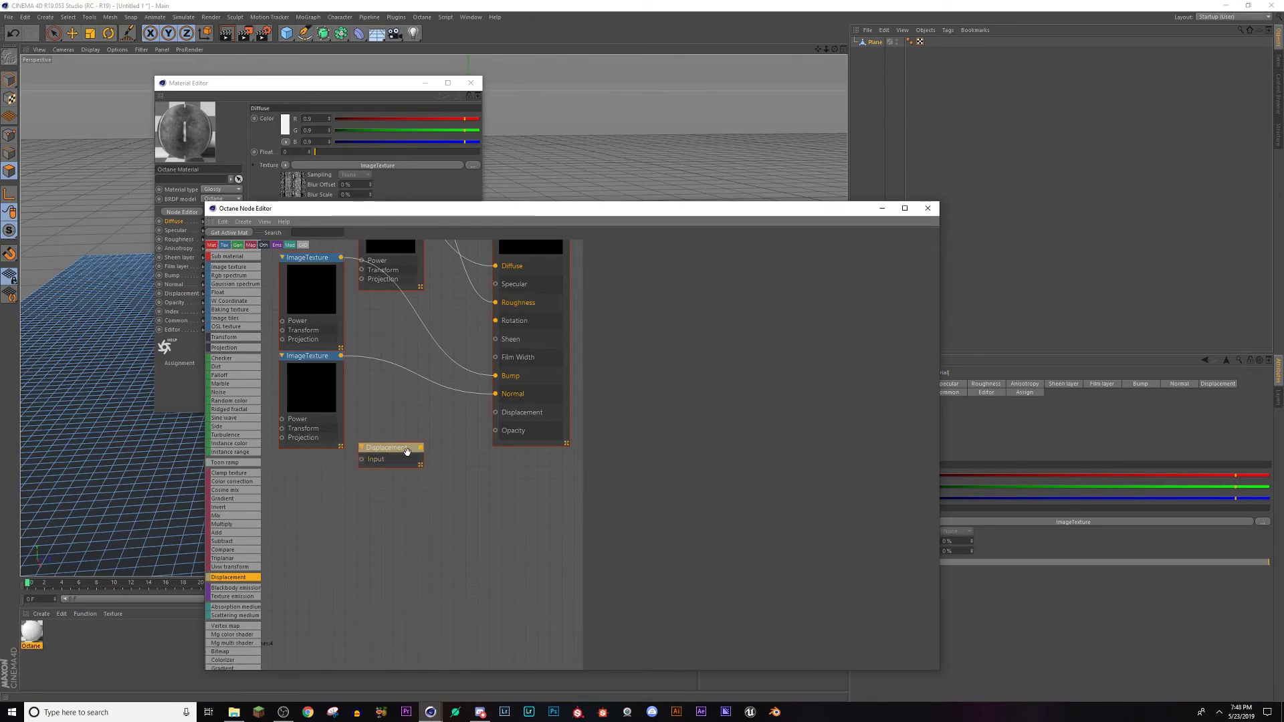
{"action": "key", "text": "Delete"}
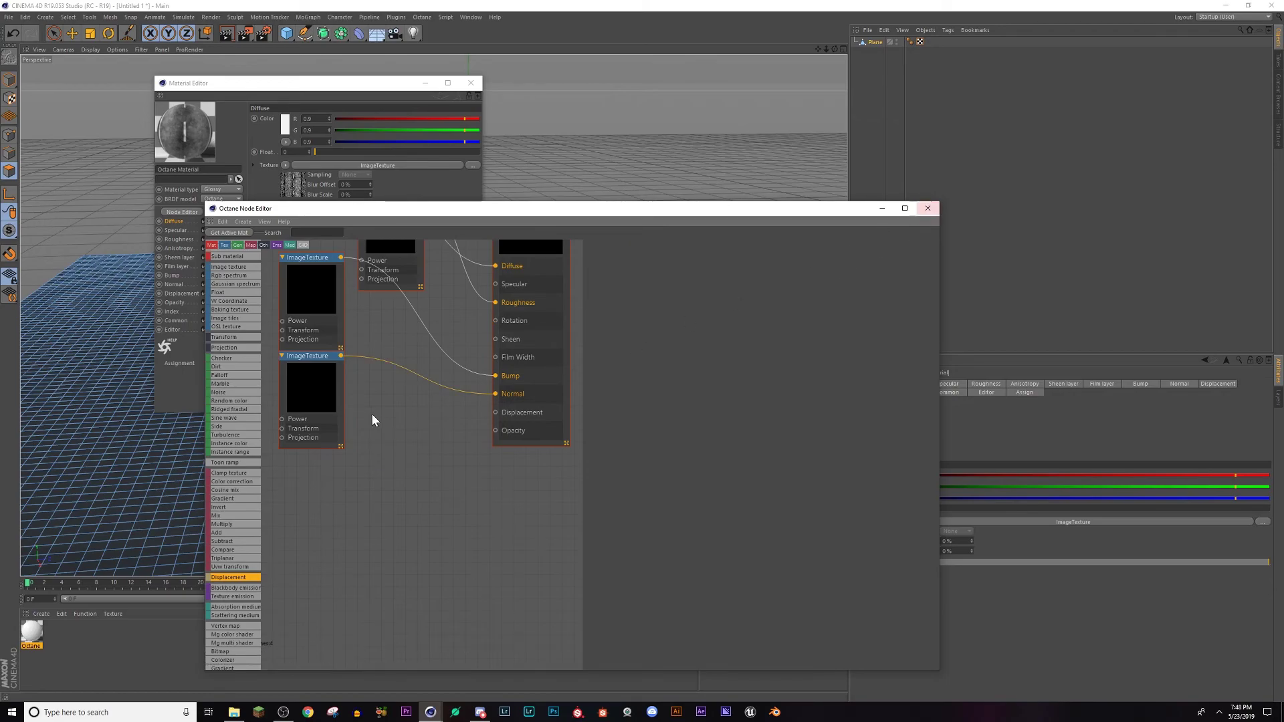
Step: Close the node and material editors and apply the Octane road material to the sculpted plane
{"action": "middle_click_drag", "start_coordinate": [373, 420], "coordinate": [415, 552]}
{"action": "left_click", "coordinate": [170, 138]}
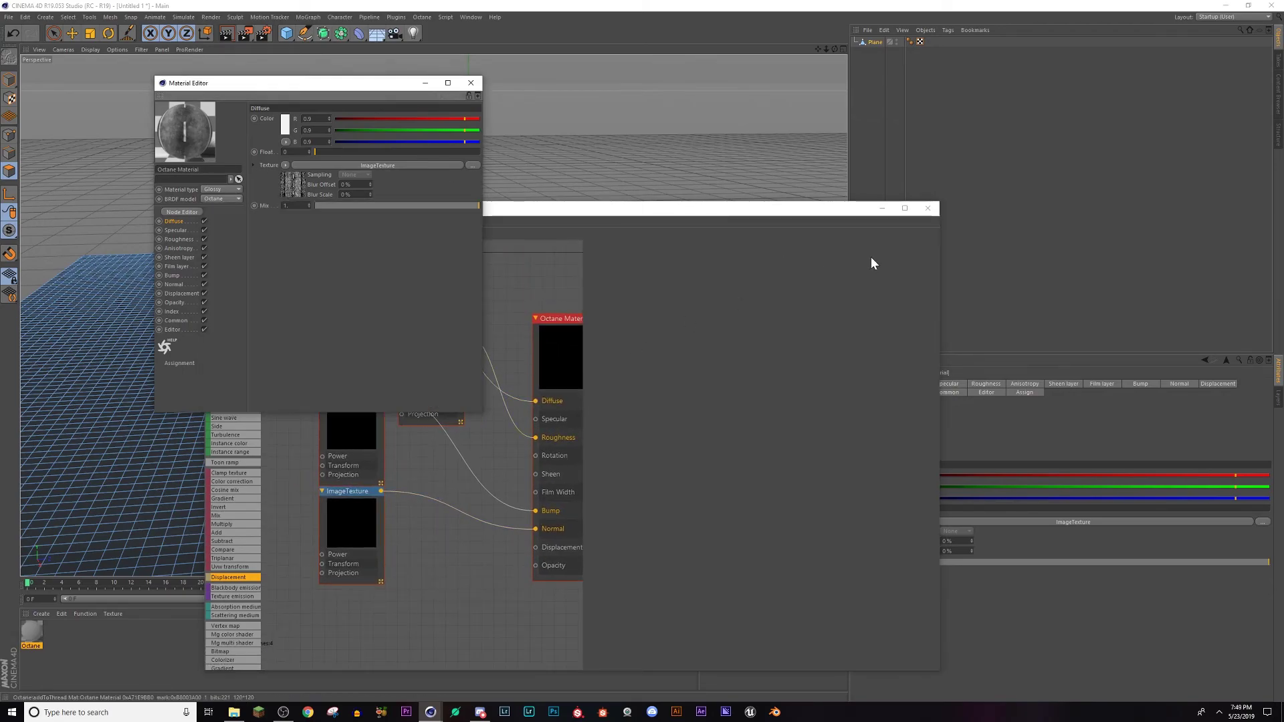
{"action": "left_click", "coordinate": [927, 208]}
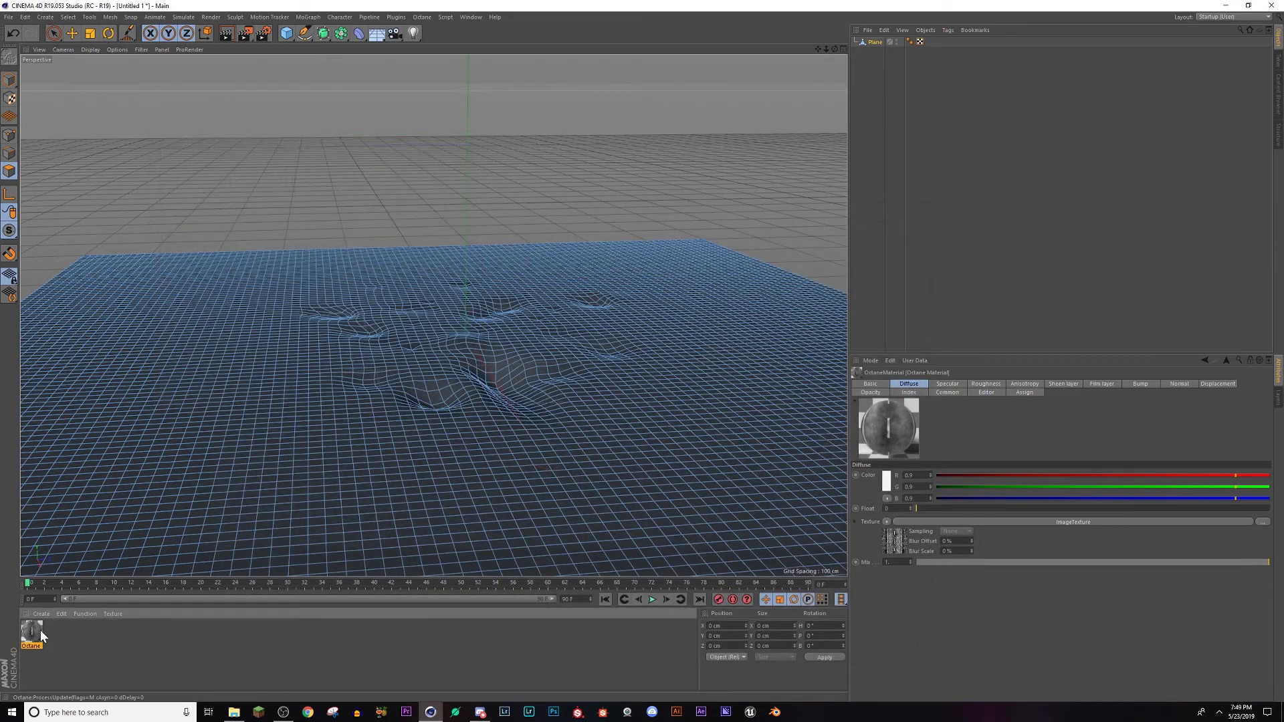
{"action": "left_click_drag", "start_coordinate": [393, 464], "coordinate": [394, 461]}
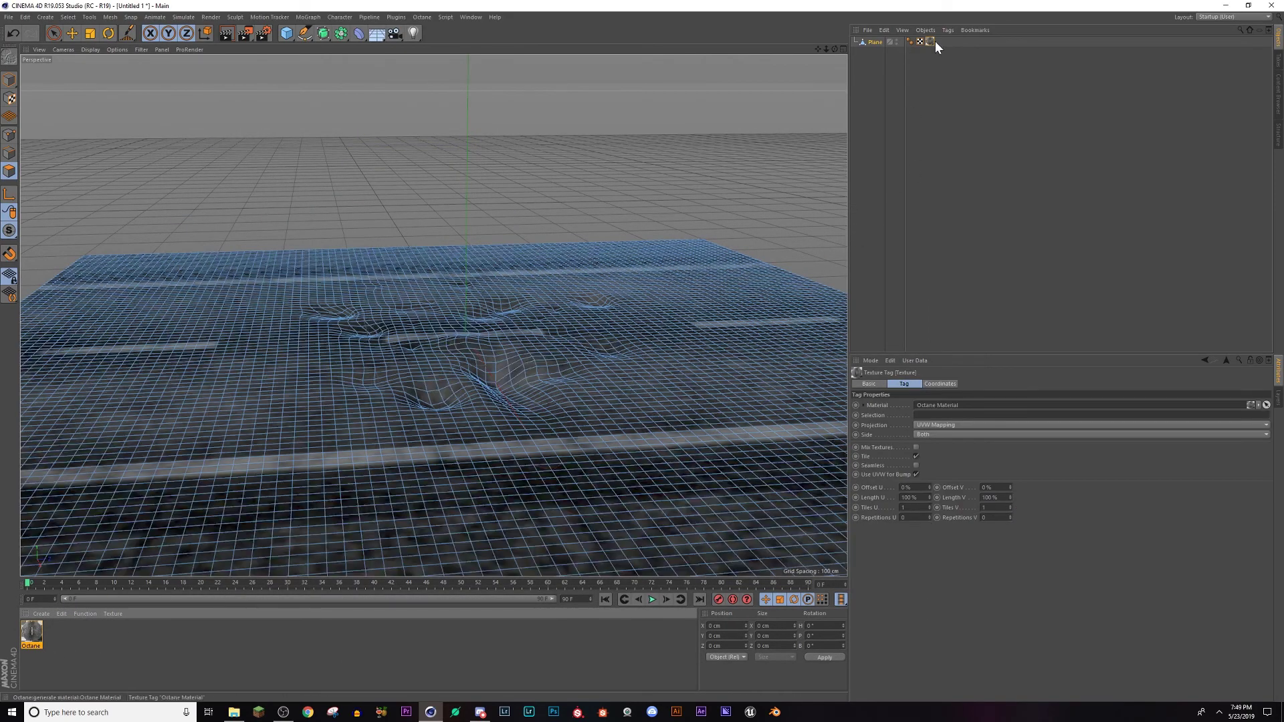
Step: Open the Octane Live Viewer, start rendering the scene, and reduce the size of its window
{"action": "left_click", "coordinate": [422, 17]}
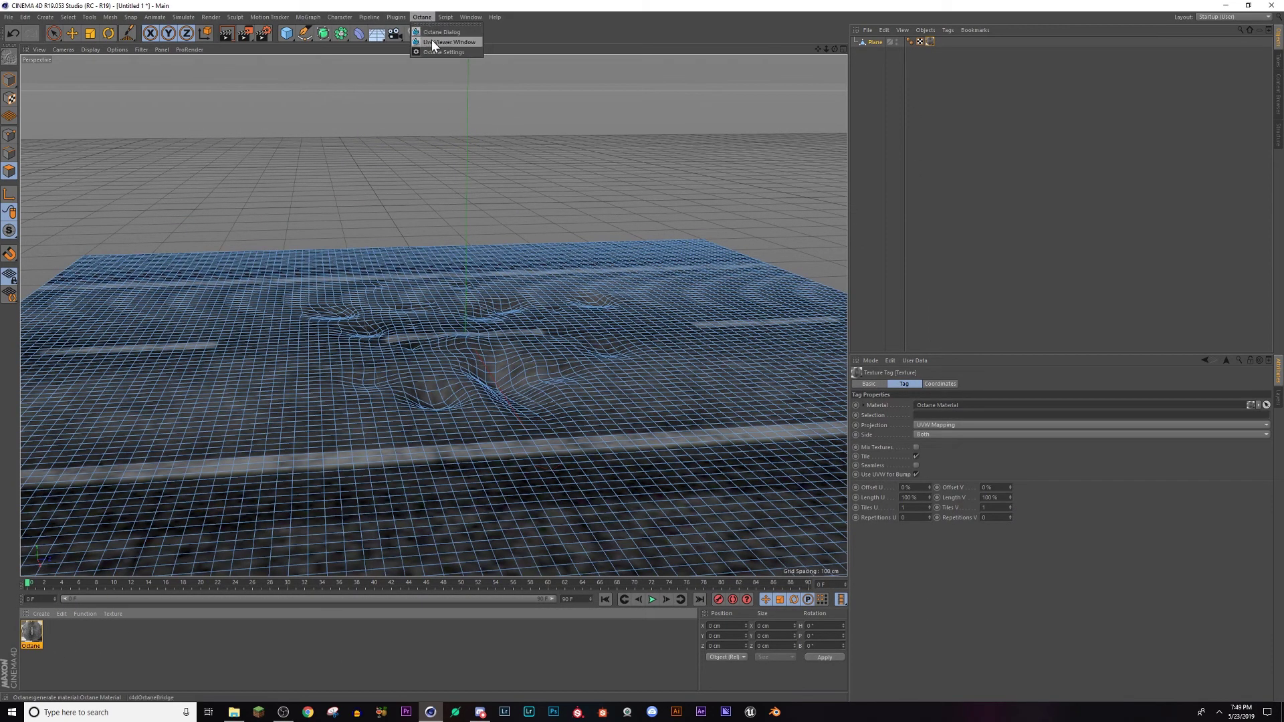
{"action": "left_click", "coordinate": [431, 39]}
{"action": "left_click_drag", "start_coordinate": [401, 216], "coordinate": [686, 176]}
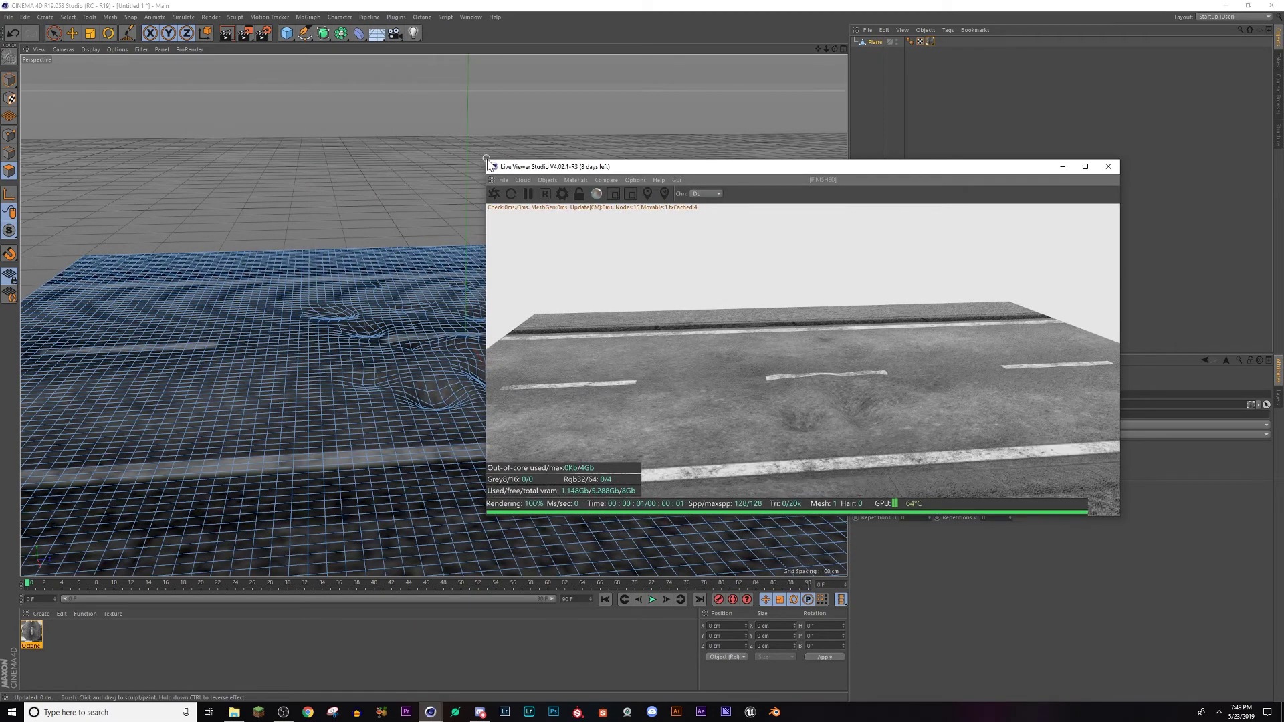
{"action": "left_click_drag", "start_coordinate": [487, 160], "coordinate": [643, 126]}
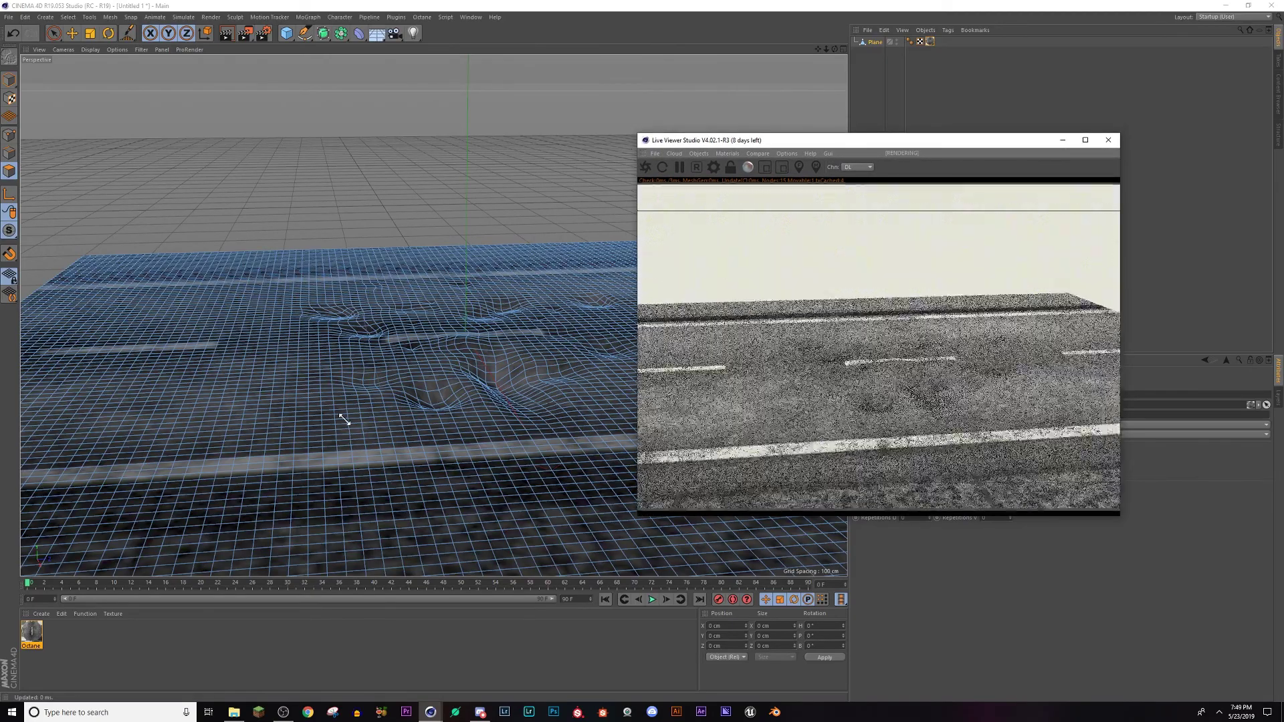
Step: Set the projection of the plane's texture tag to Cubic
{"action": "left_click_drag", "start_coordinate": [326, 474], "coordinate": [407, 493], "text": "alt"}
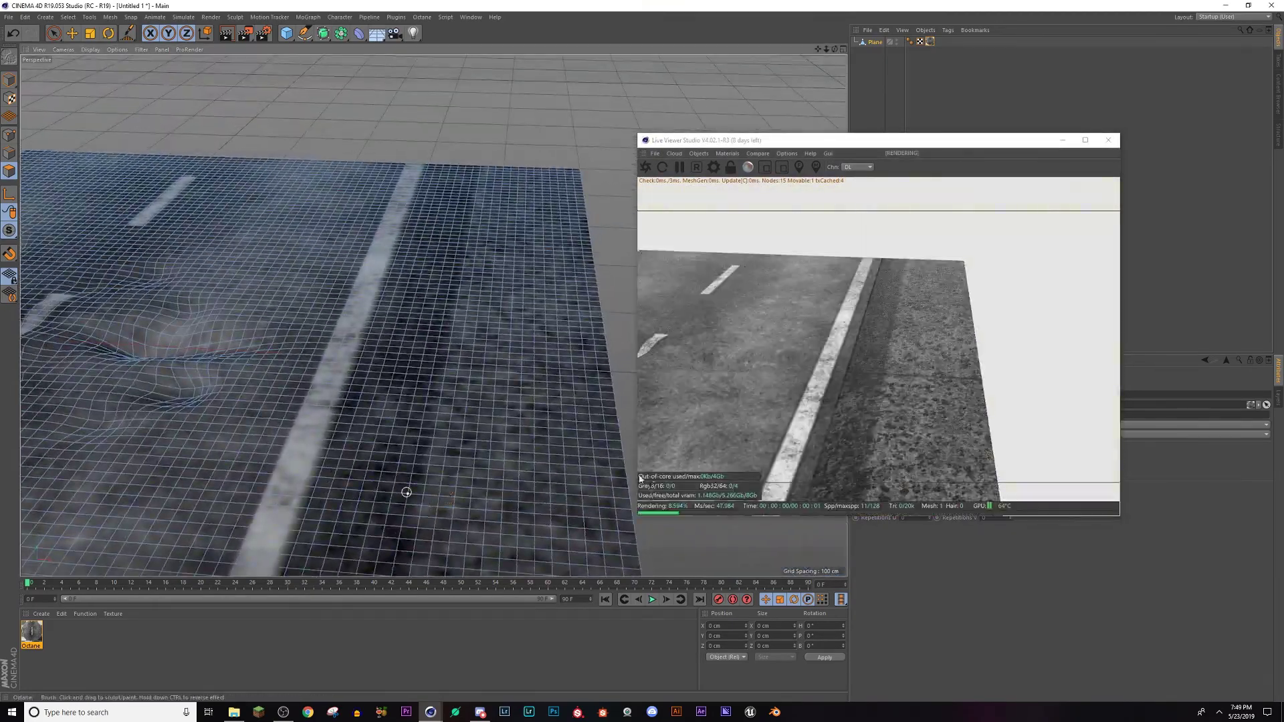
{"action": "middle_click_drag", "start_coordinate": [406, 493], "coordinate": [430, 420], "text": "alt"}
{"action": "left_click_drag", "start_coordinate": [430, 420], "coordinate": [474, 273], "text": "alt"}
{"action": "left_click_drag", "start_coordinate": [424, 381], "coordinate": [428, 483], "text": "alt"}
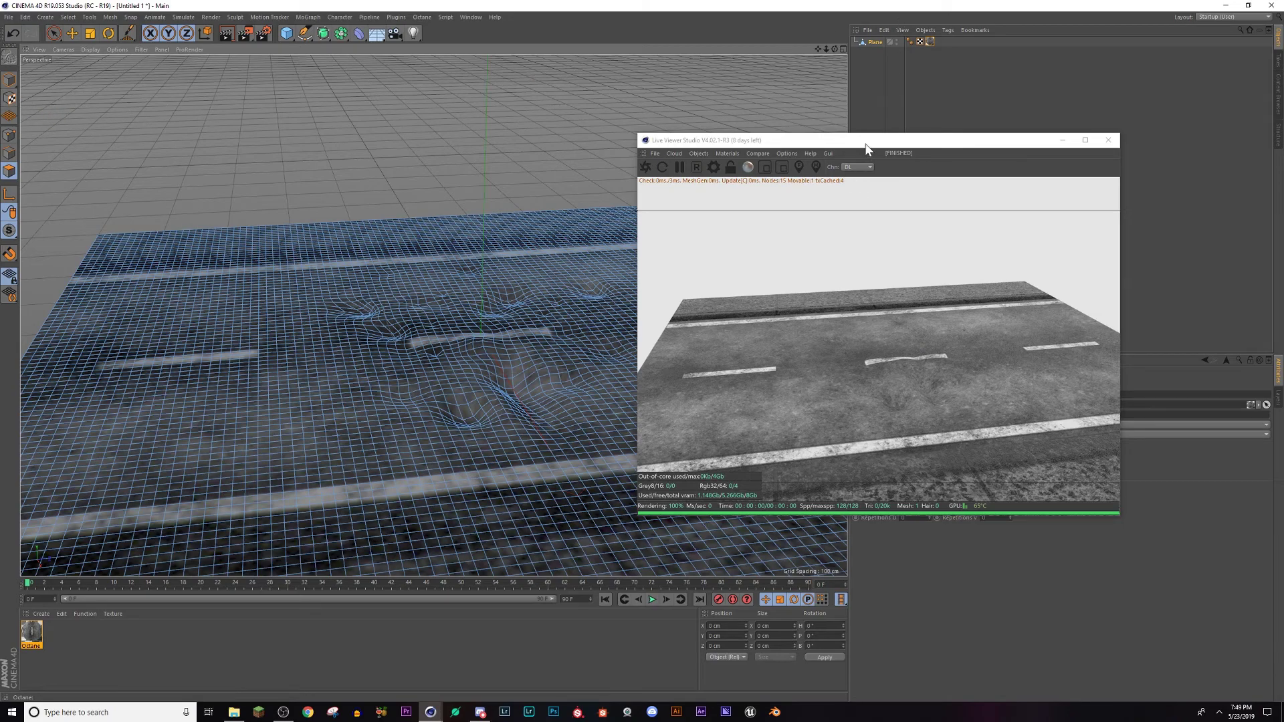
{"action": "left_click_drag", "start_coordinate": [866, 147], "coordinate": [815, 69]}
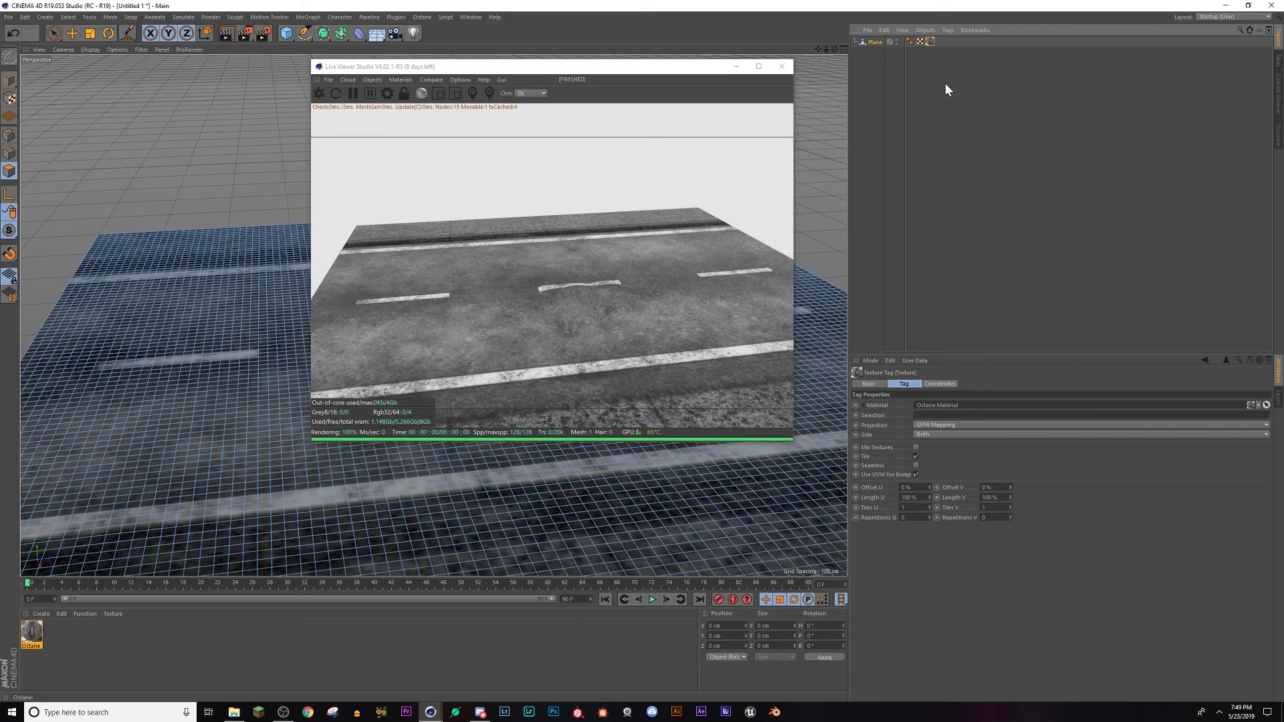
{"action": "left_click", "coordinate": [923, 426]}
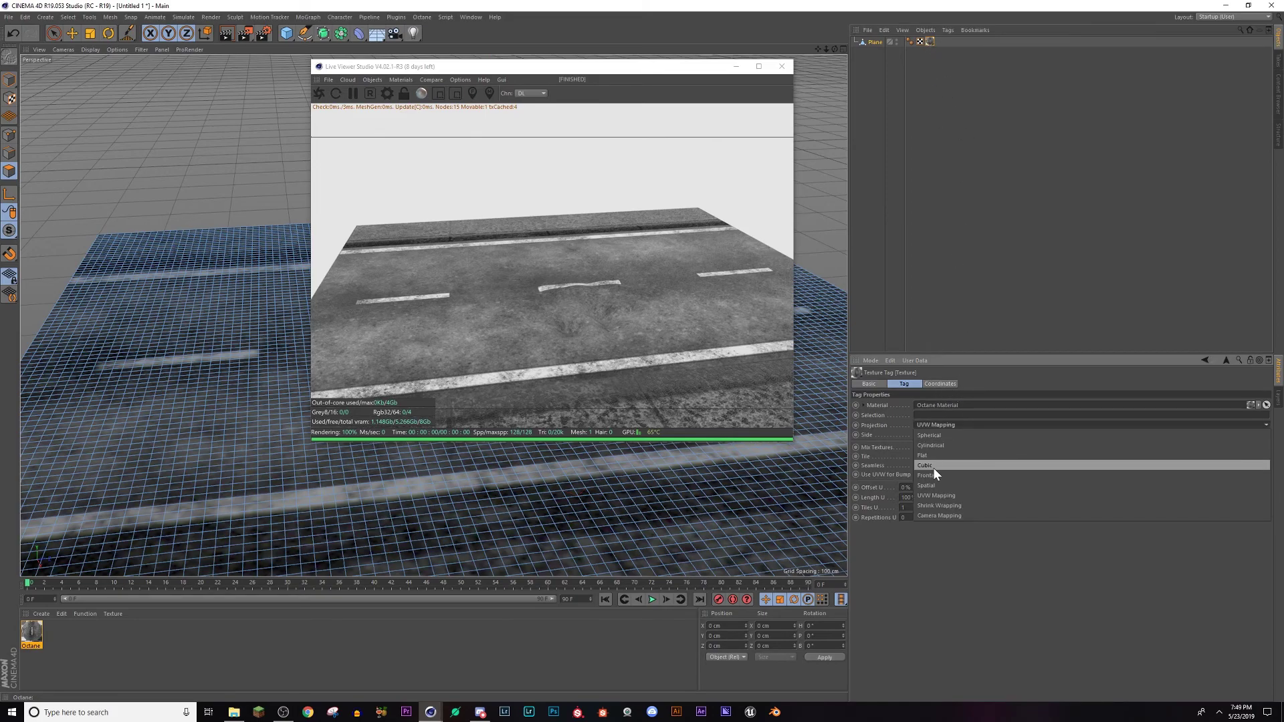
{"action": "left_click", "coordinate": [933, 467]}
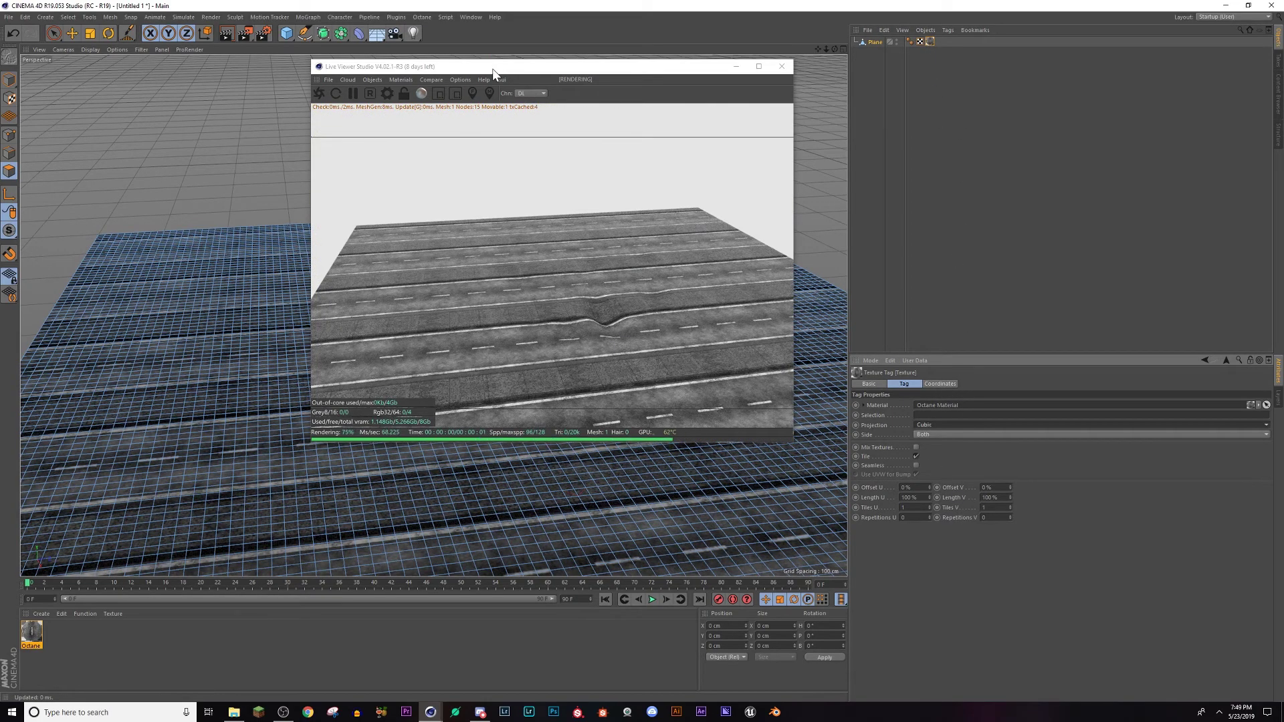
Step: Shrink the Live Viewer window and place it over the empty area of the object list, clear of the viewport
{"action": "left_click_drag", "start_coordinate": [492, 68], "coordinate": [910, 19]}
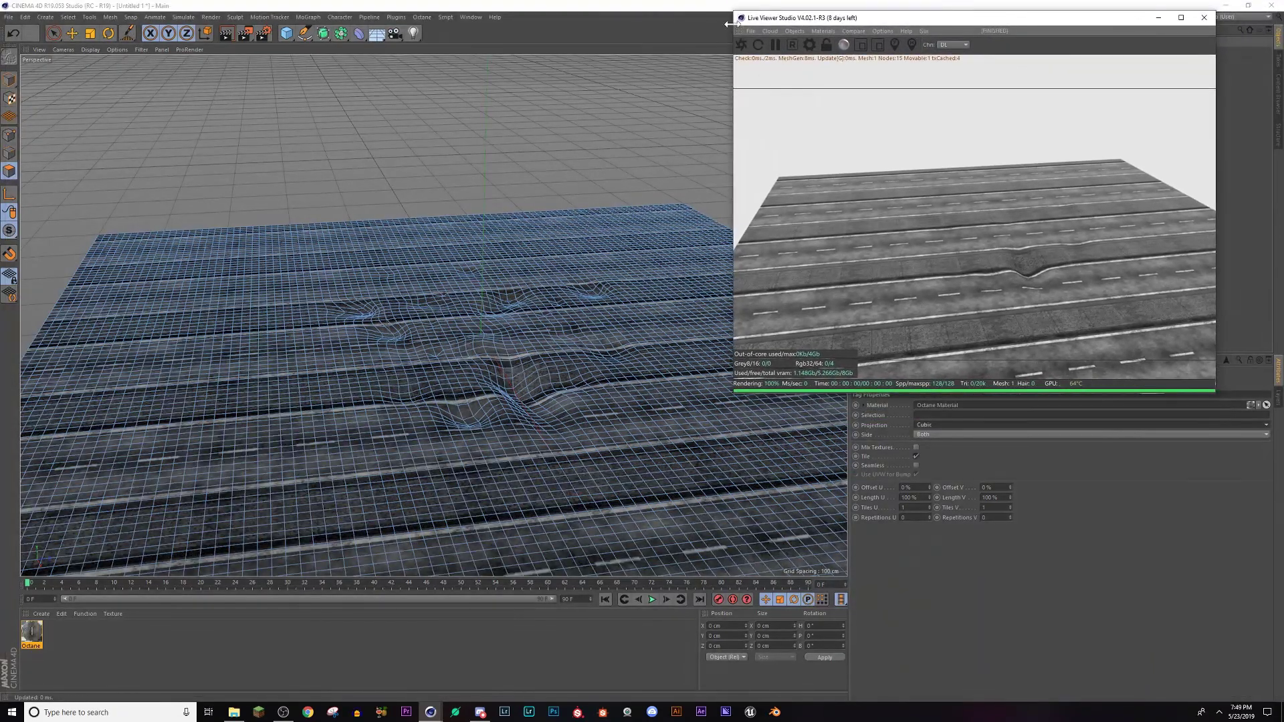
{"action": "left_click_drag", "start_coordinate": [752, 12], "coordinate": [752, 78]}
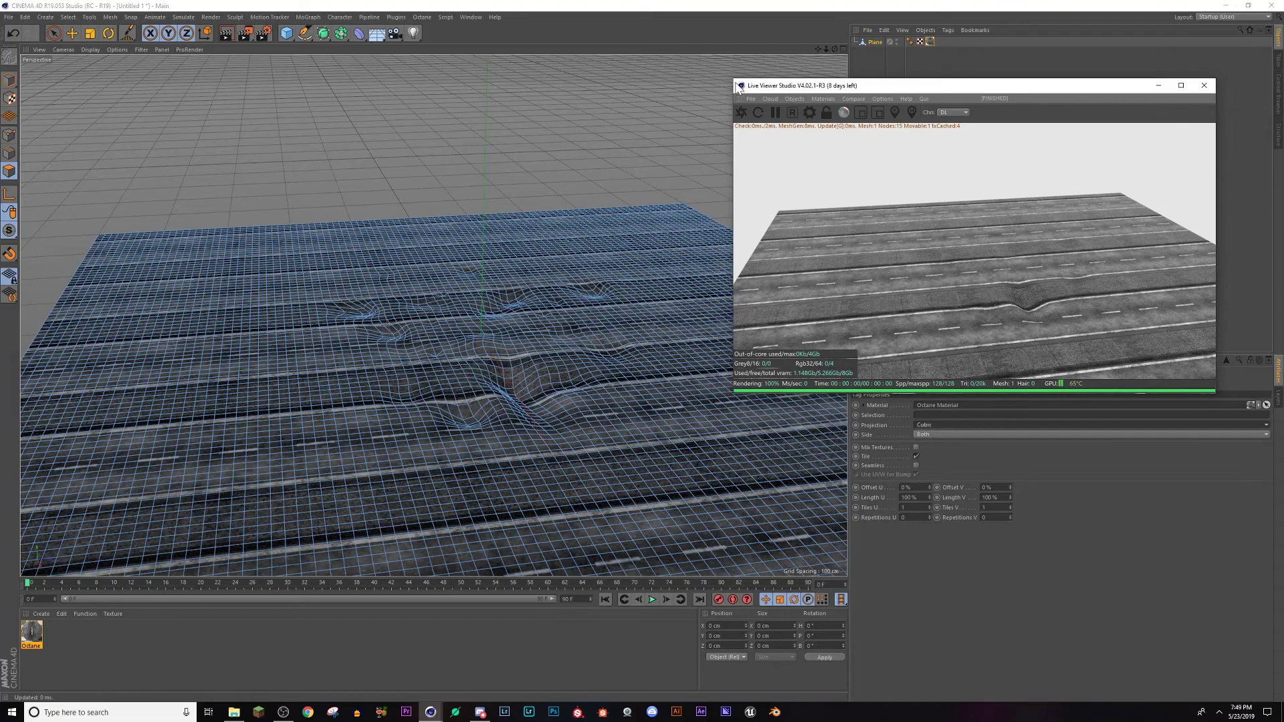
{"action": "left_click_drag", "start_coordinate": [734, 80], "coordinate": [958, 124]}
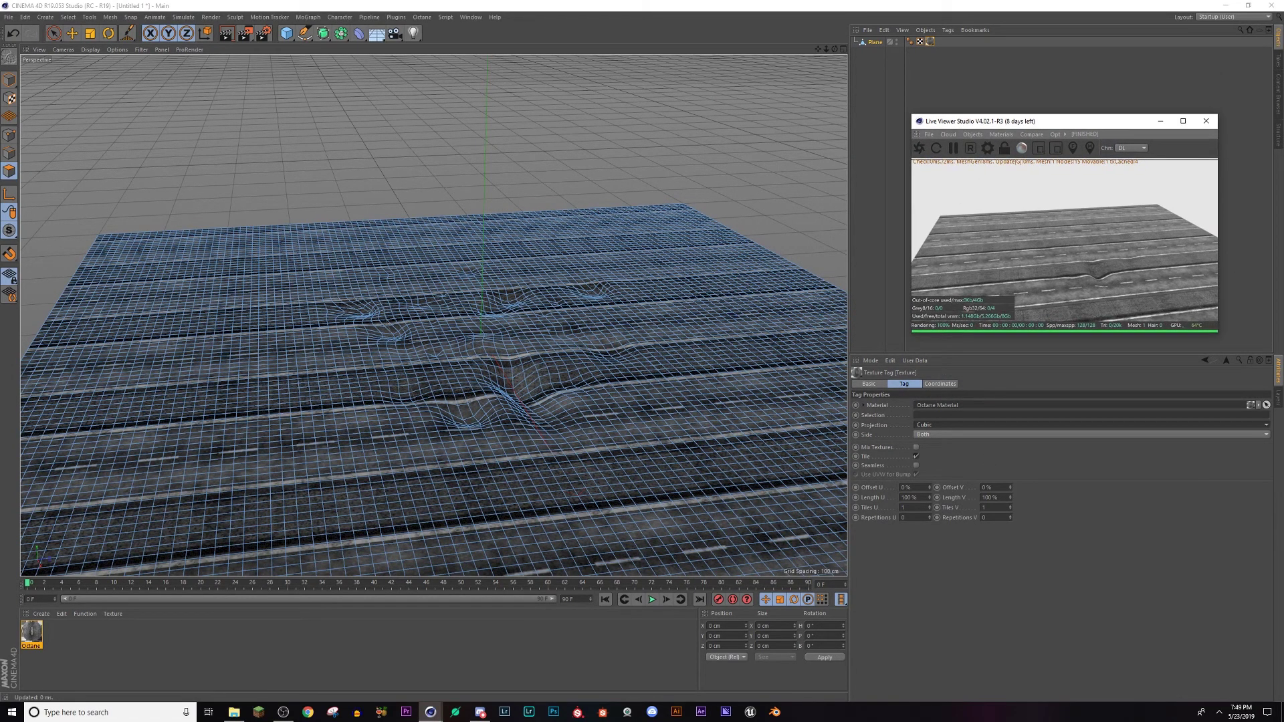
Step: Set the texture tag's Length U and Length V to 400 %
{"action": "double_click", "coordinate": [908, 497]}
{"action": "type", "text": "400"}
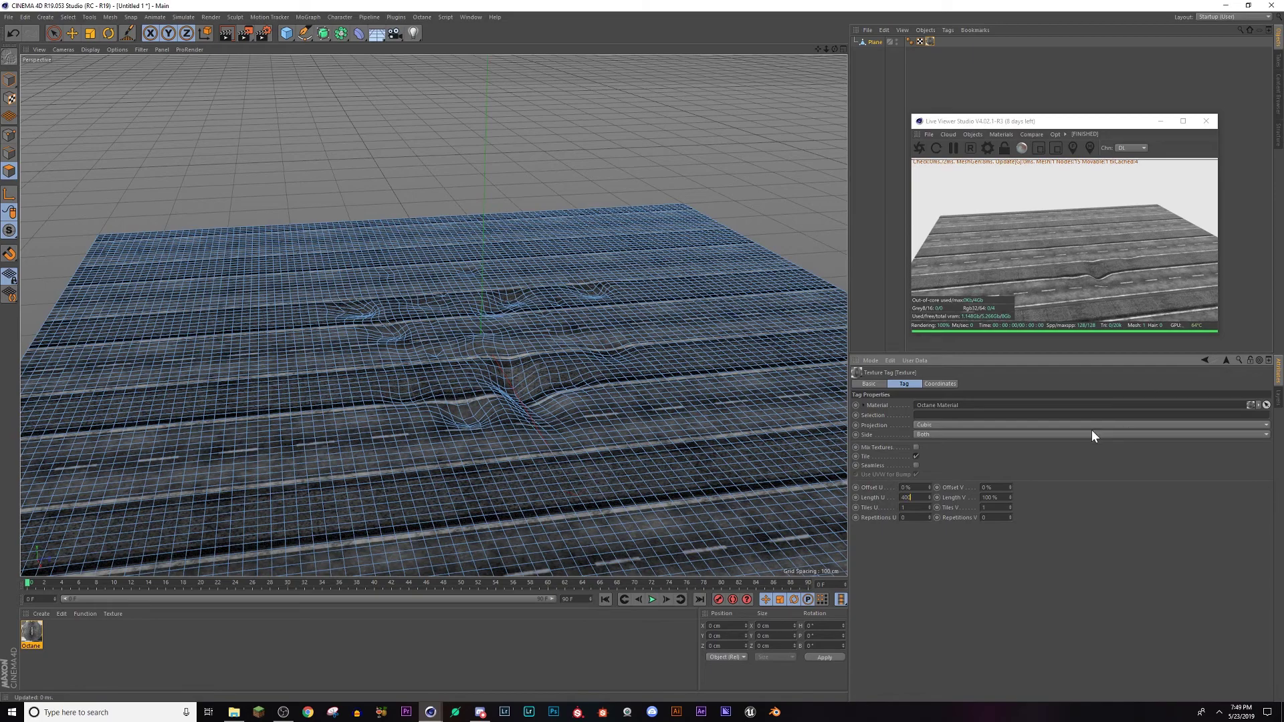
{"action": "key", "text": "Return"}
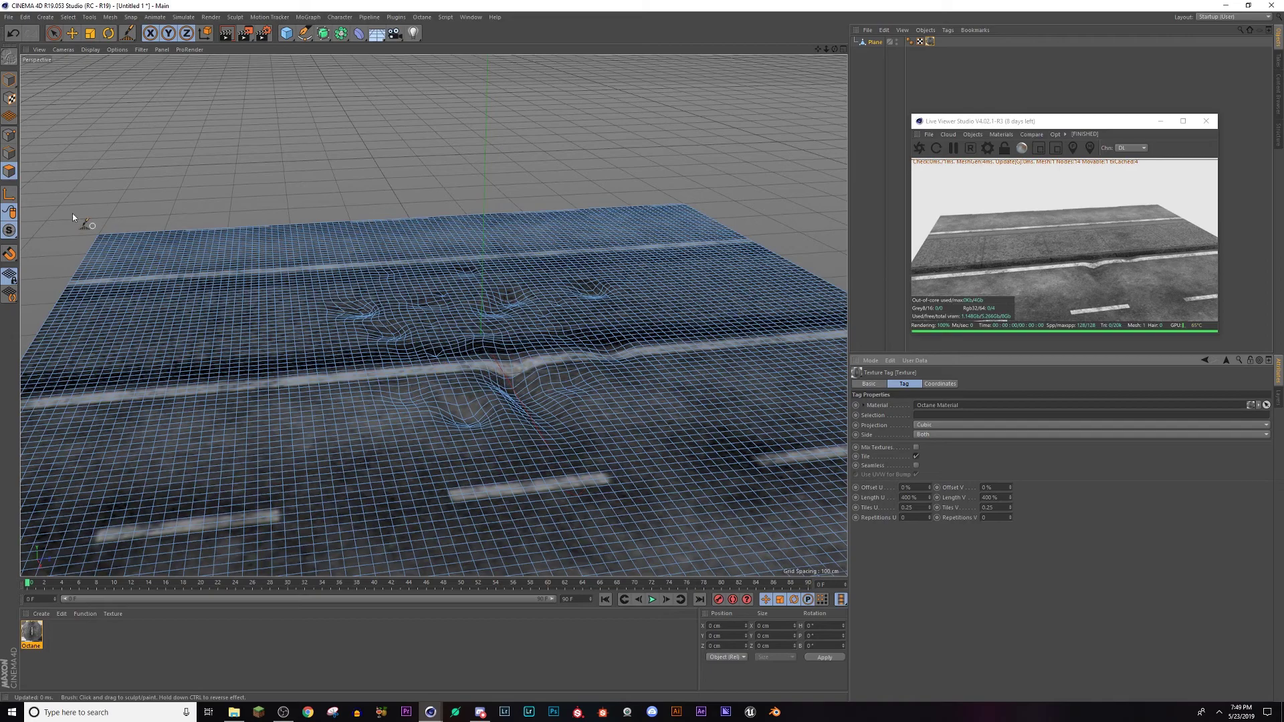
Step: In Texture mode, rotate the road texture's projection a quarter turn about the vertical axis, then return to Model mode
{"action": "left_click", "coordinate": [10, 99]}
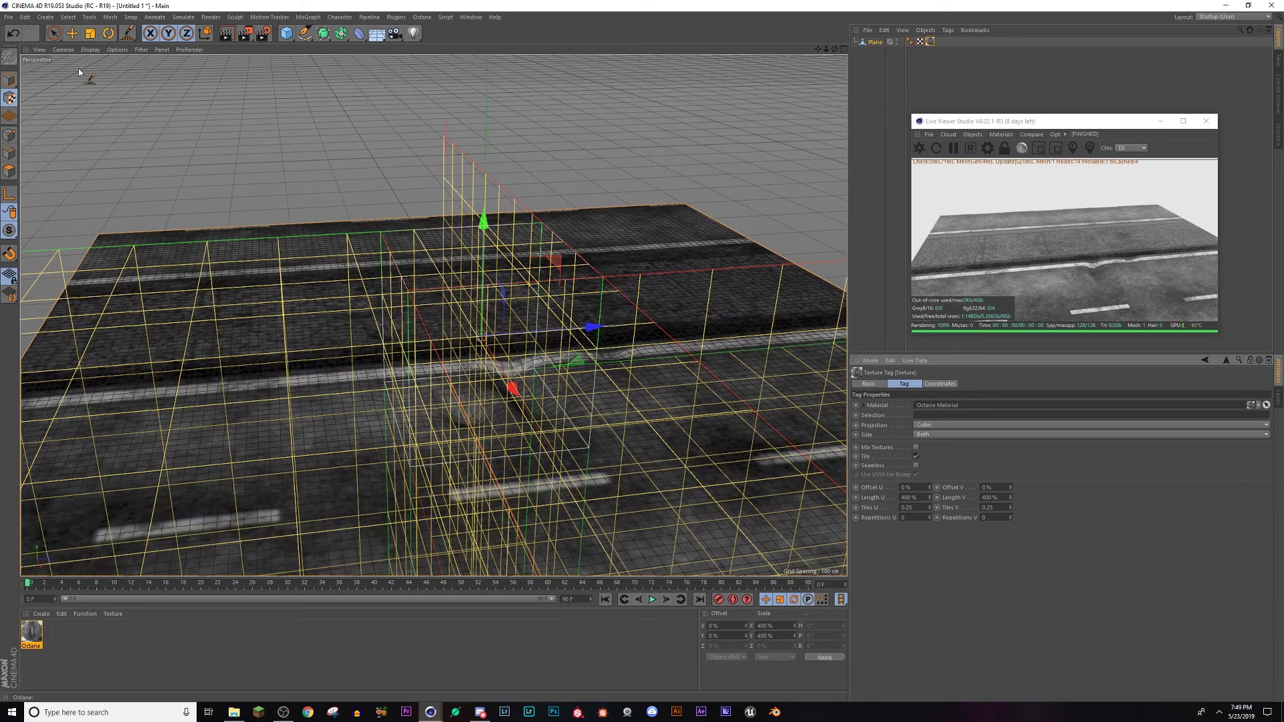
{"action": "left_click", "coordinate": [104, 32]}
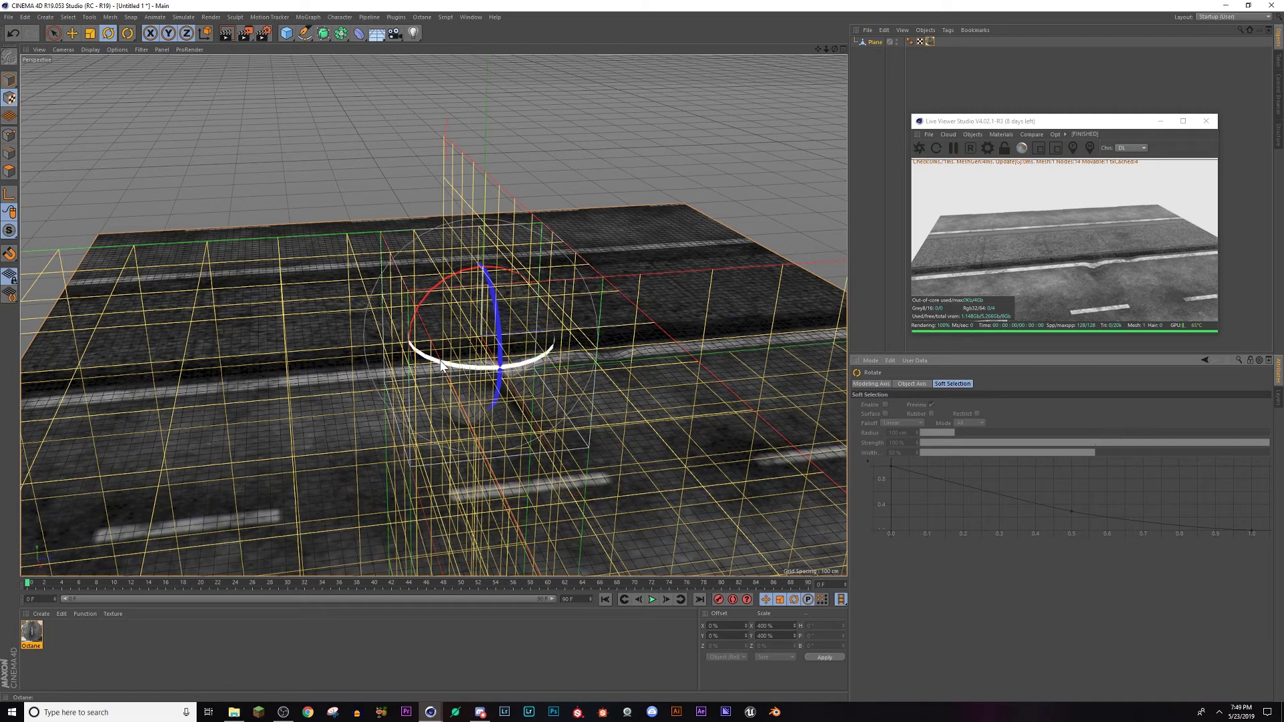
{"action": "left_click_drag", "start_coordinate": [443, 372], "coordinate": [664, 489], "text": "alt"}
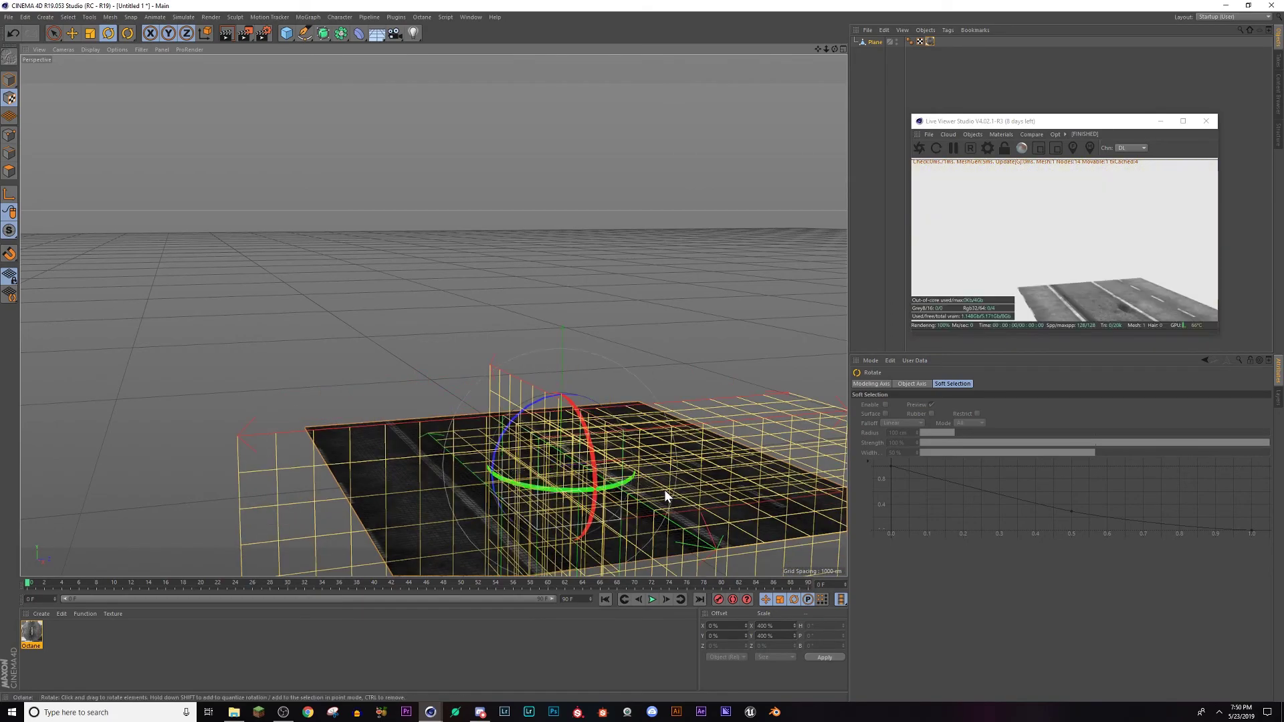
{"action": "scroll", "coordinate": [688, 501], "scroll_direction": "up", "scroll_amount": 2}
{"action": "scroll", "coordinate": [689, 502], "scroll_direction": "up", "scroll_amount": 6}
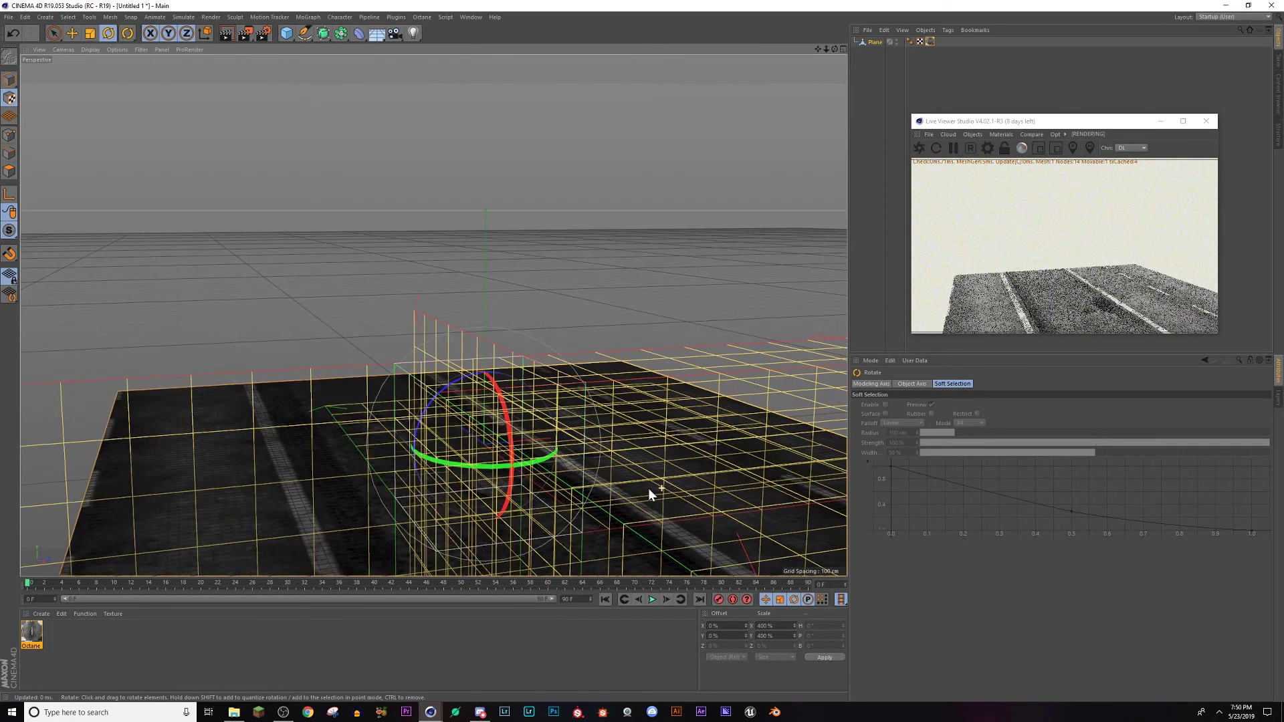
{"action": "left_click", "coordinate": [8, 78]}
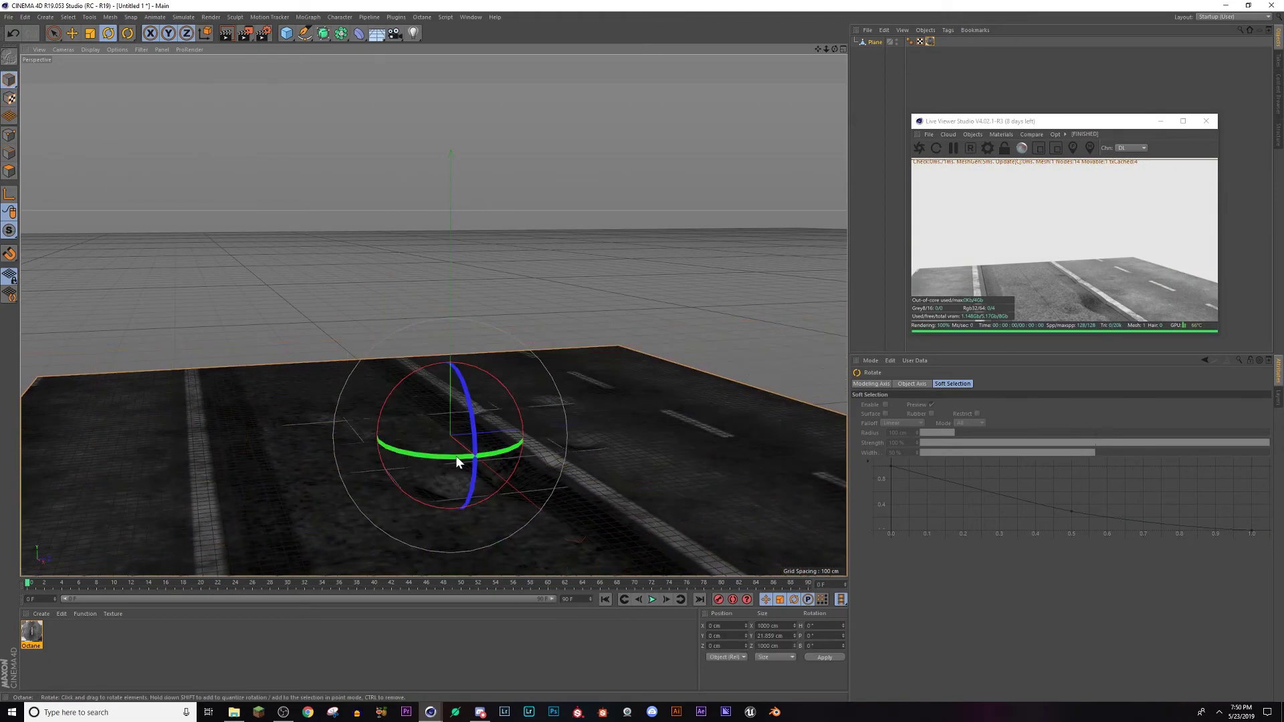
Step: Shift the texture tag's Offset U to about -148 % so the dashed centre line crosses the dents mid-plane
{"action": "middle_click_drag", "start_coordinate": [455, 455], "coordinate": [441, 349], "text": "alt"}
{"action": "left_click_drag", "start_coordinate": [439, 361], "coordinate": [434, 380], "text": "alt"}
{"action": "middle_click_drag", "start_coordinate": [434, 380], "coordinate": [470, 514], "text": "alt"}
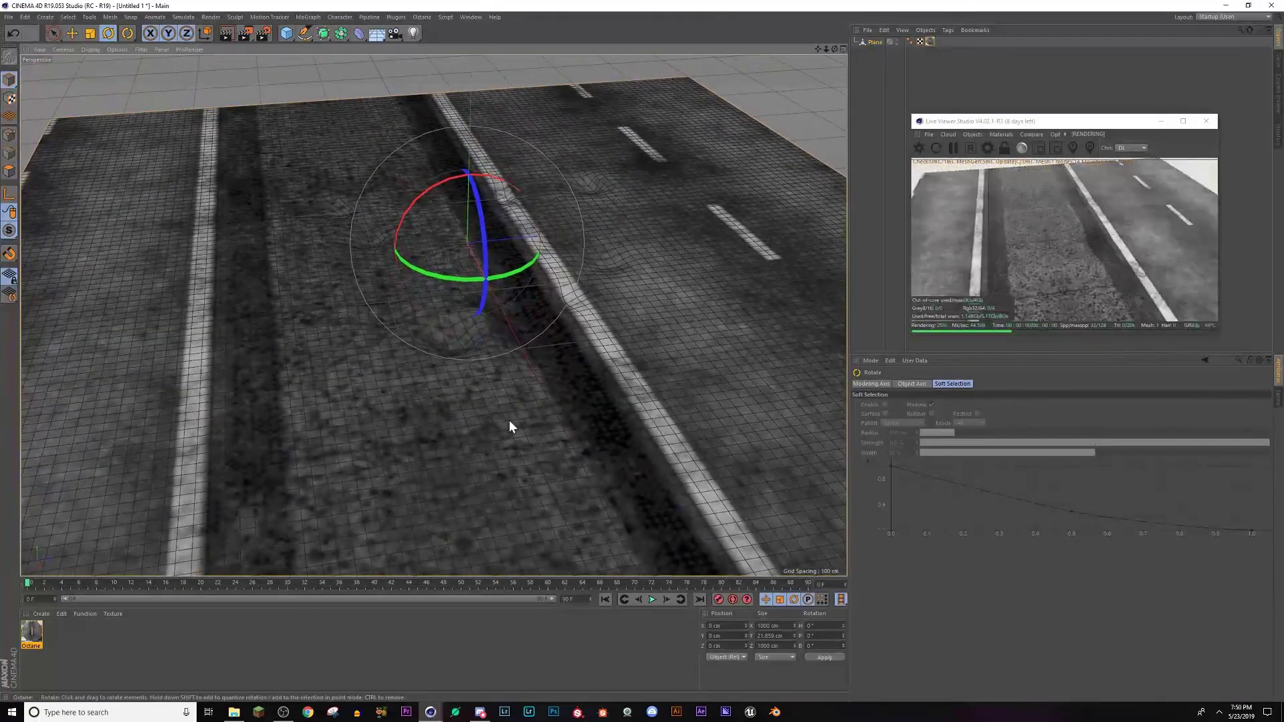
{"action": "left_click", "coordinate": [930, 41]}
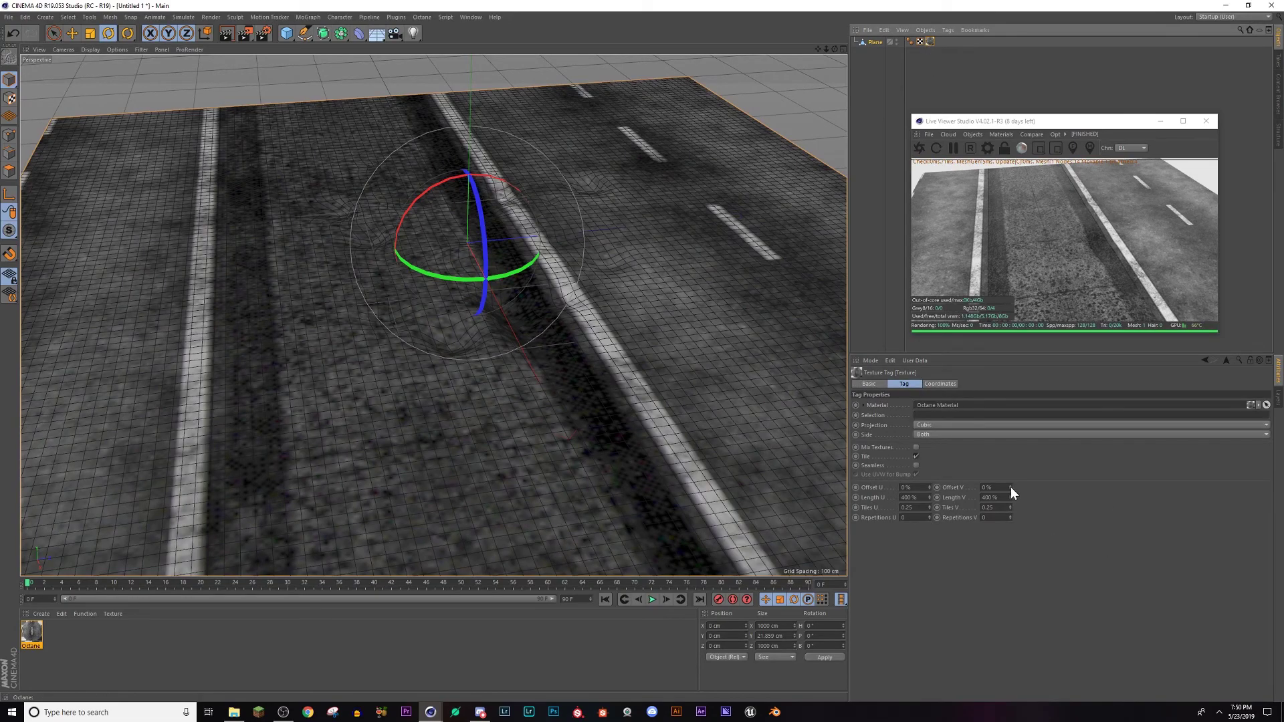
{"action": "left_click_drag", "start_coordinate": [929, 489], "coordinate": [929, 499]}
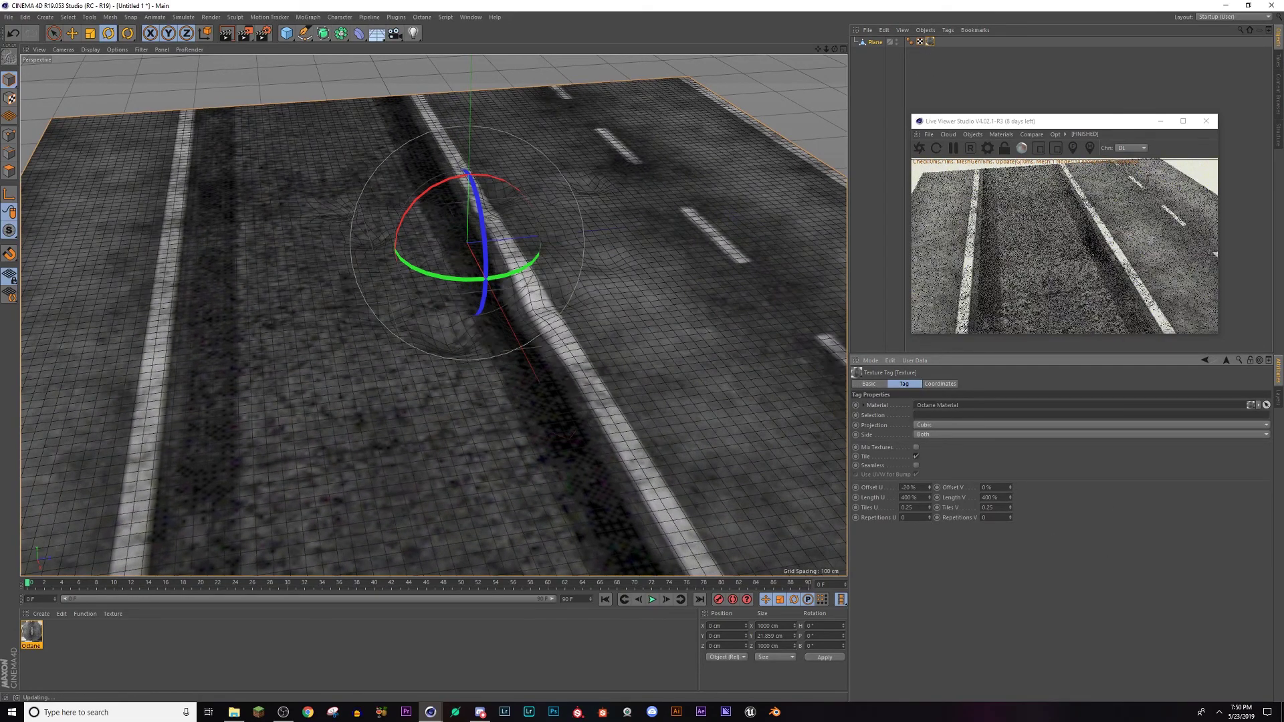
{"action": "left_click_drag", "start_coordinate": [929, 487], "coordinate": [929, 532]}
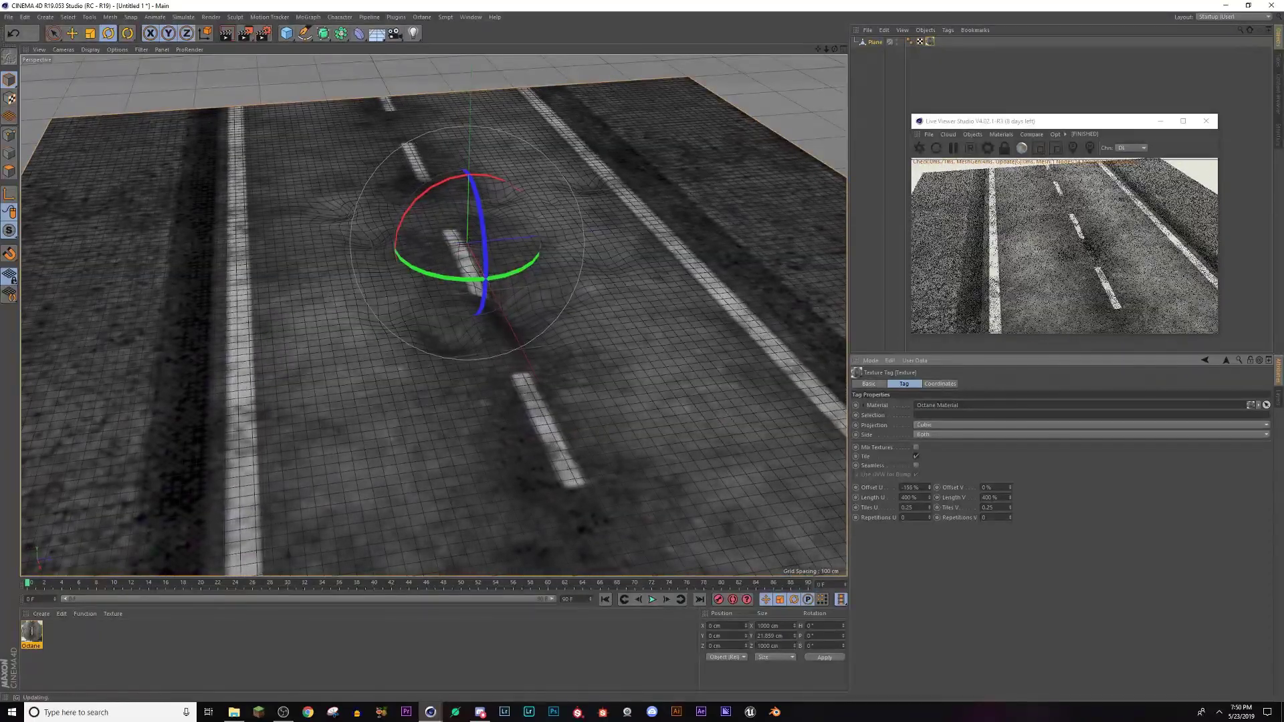
{"action": "left_click_drag", "start_coordinate": [929, 444], "coordinate": [929, 462]}
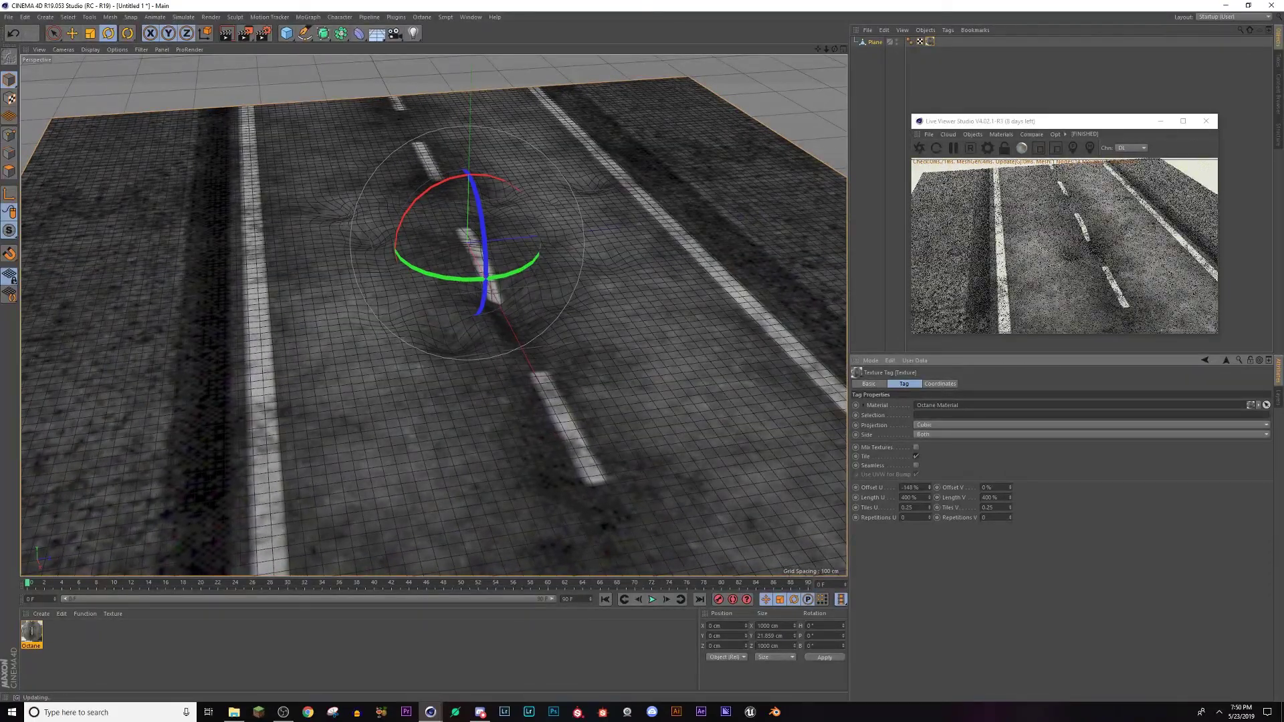
Step: Add a second plane of 400 × 400 cm at the scene's origin, cutting through the sculpted dents in the road
{"action": "left_click_drag", "start_coordinate": [654, 467], "coordinate": [588, 439], "text": "alt"}
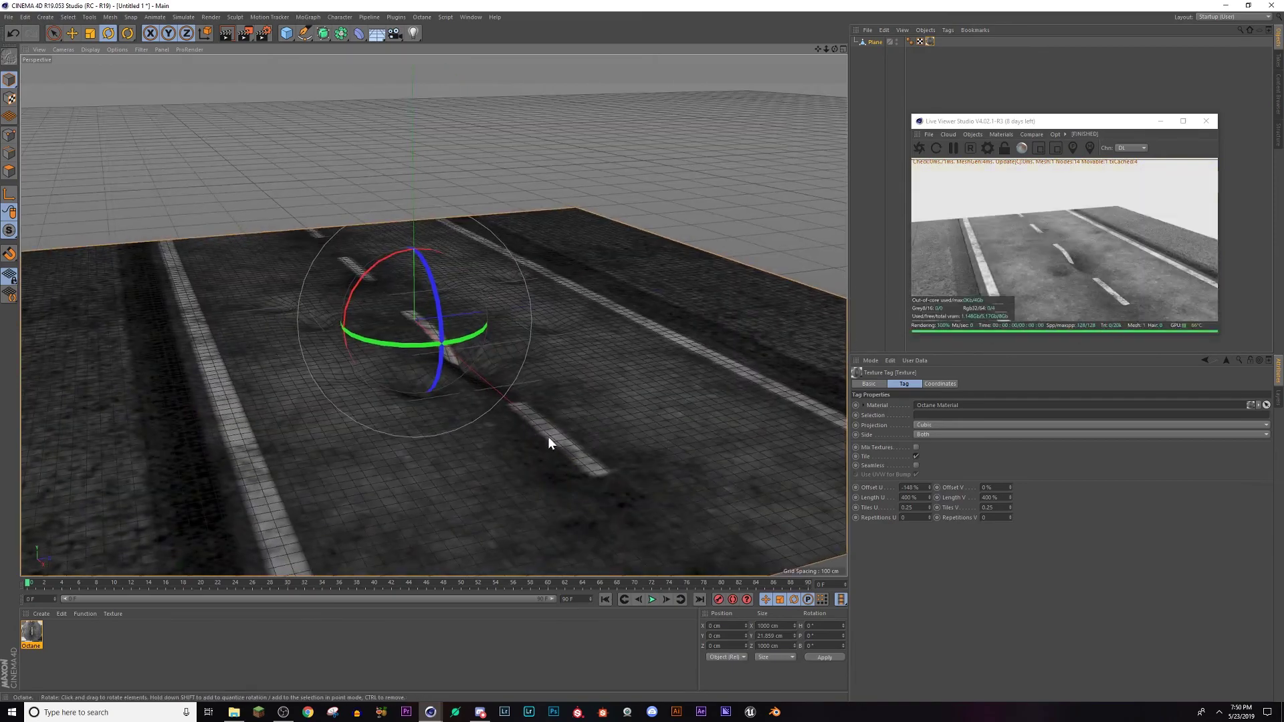
{"action": "middle_click_drag", "start_coordinate": [548, 436], "coordinate": [592, 503], "text": "alt"}
{"action": "left_click_drag", "start_coordinate": [591, 503], "coordinate": [550, 539], "text": "alt"}
{"action": "left_click_drag", "start_coordinate": [569, 463], "coordinate": [446, 406], "text": "alt"}
{"action": "mouse_move", "coordinate": [441, 473]}
{"action": "left_mouse_down", "text": "alt"}
{"action": "mouse_move", "coordinate": [488, 387]}
{"action": "mouse_move", "coordinate": [434, 432]}
{"action": "mouse_move", "coordinate": [436, 452]}
{"action": "left_mouse_up", "text": "alt"}
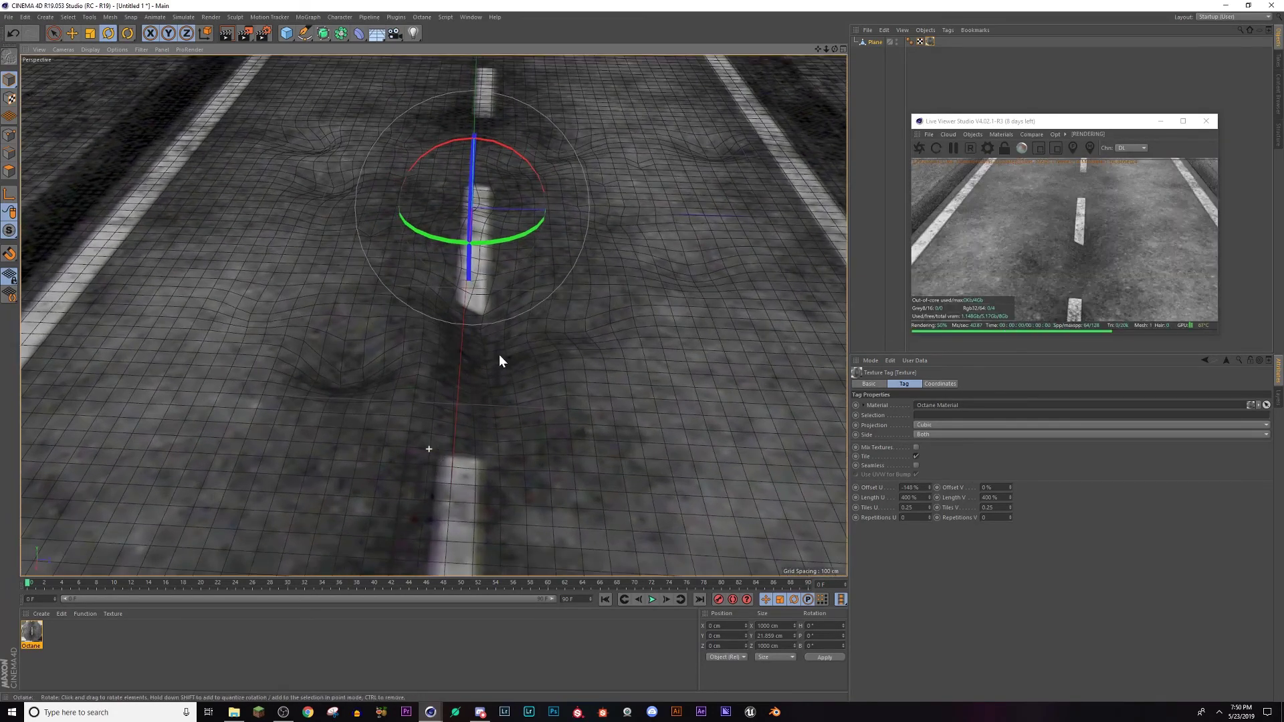
{"action": "left_click_drag", "start_coordinate": [501, 361], "coordinate": [447, 415], "text": "alt"}
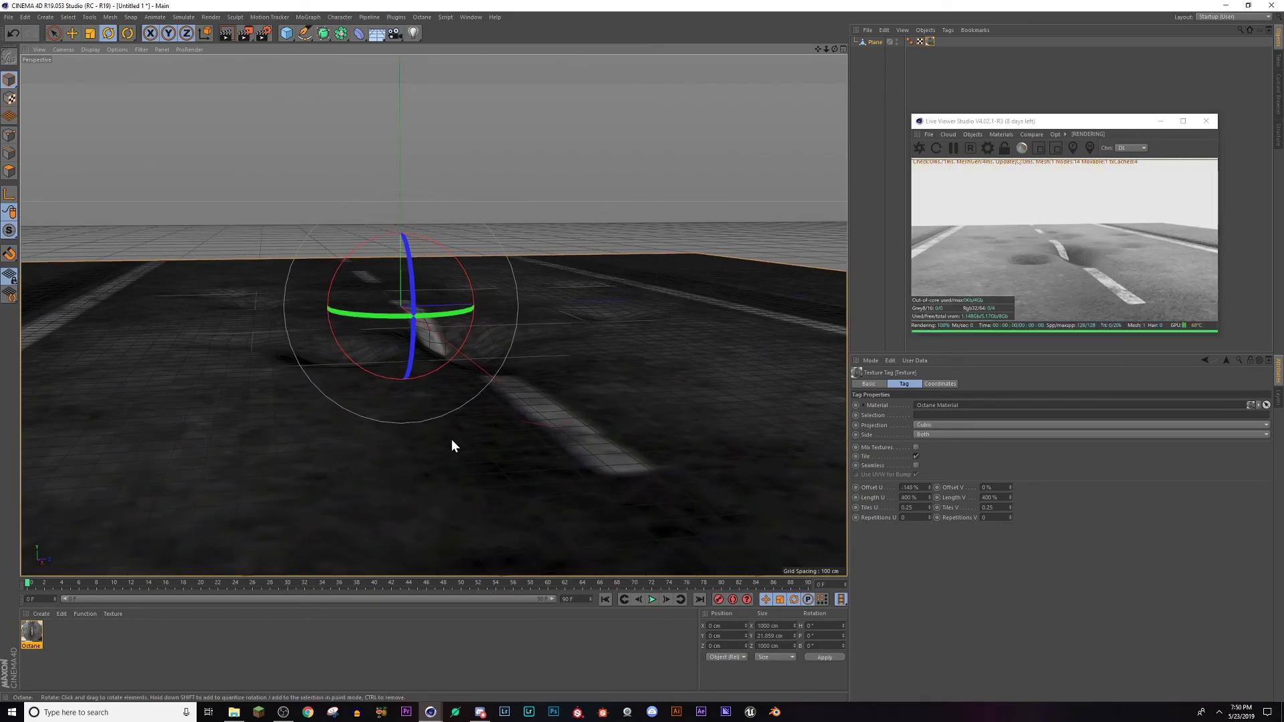
{"action": "left_click_drag", "start_coordinate": [286, 33], "coordinate": [369, 66]}
{"action": "left_click_drag", "start_coordinate": [392, 407], "coordinate": [379, 449], "text": "alt"}
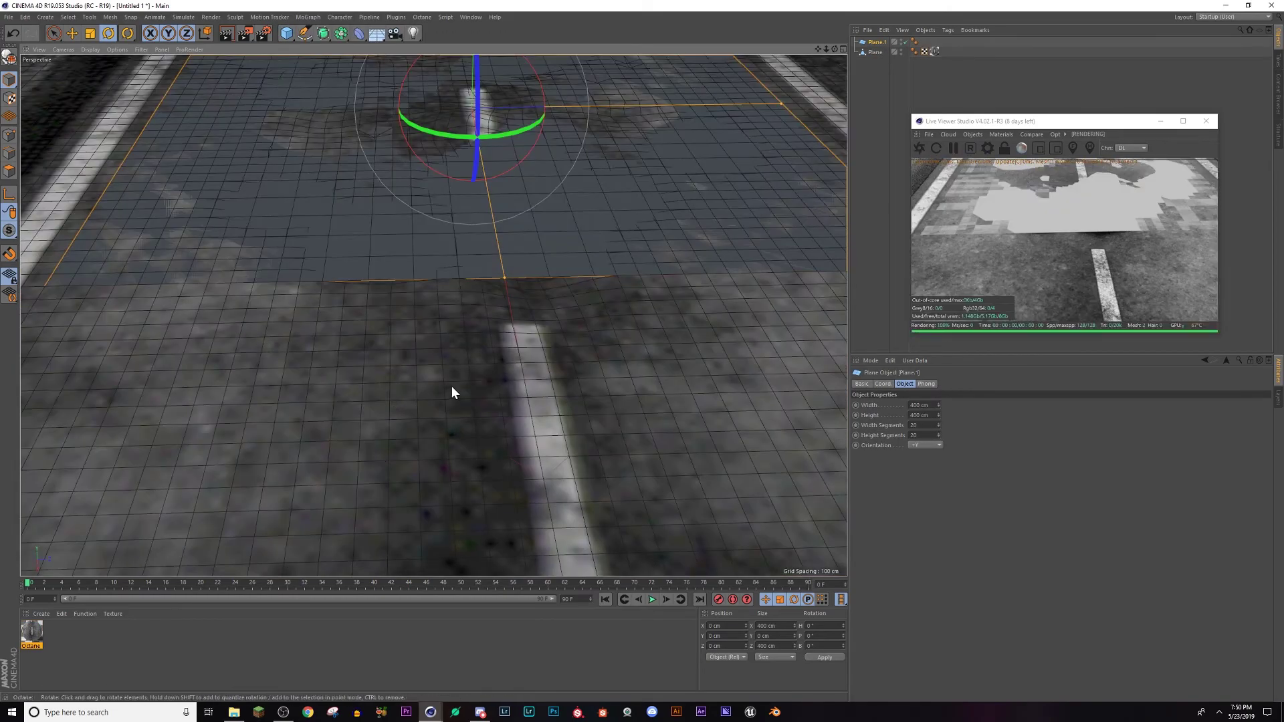
Step: Widen the water plane along the road to about 712 cm, keeping its height of 400 cm
{"action": "scroll", "coordinate": [449, 386], "scroll_direction": "down", "scroll_amount": 2}
{"action": "left_click_drag", "start_coordinate": [495, 303], "coordinate": [521, 499]}
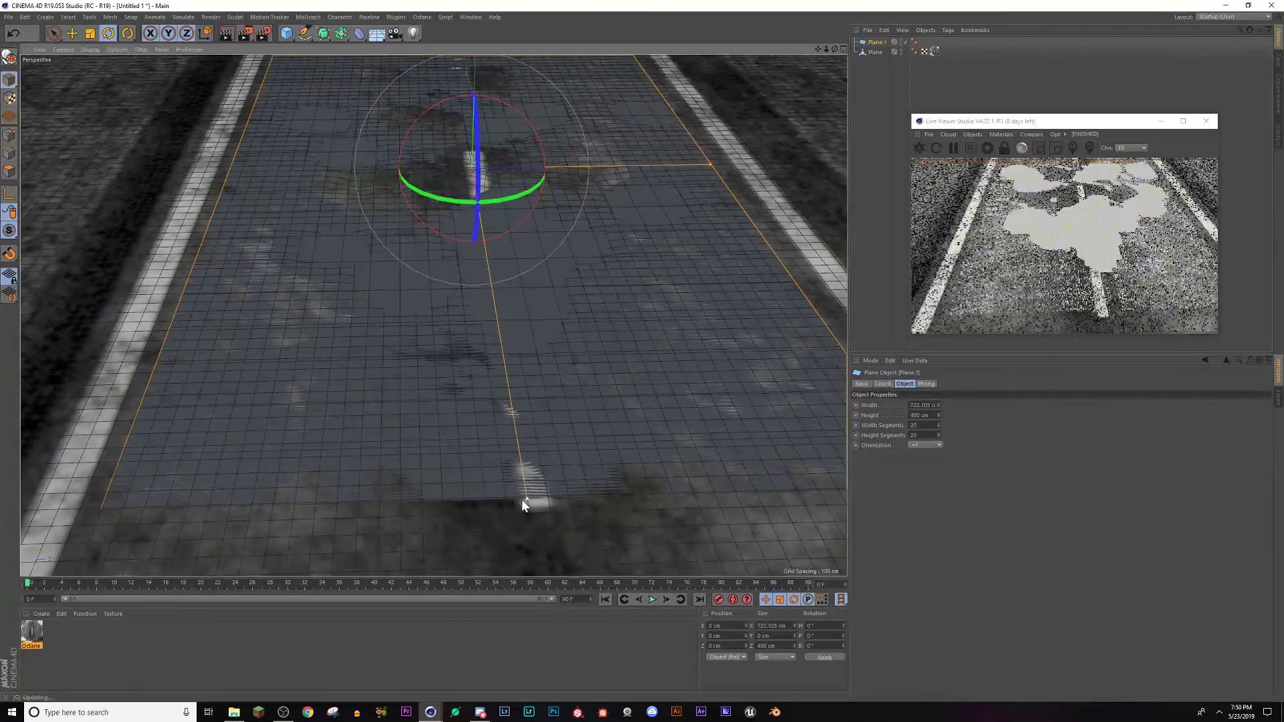
{"action": "left_click_drag", "start_coordinate": [489, 390], "coordinate": [520, 275], "text": "alt"}
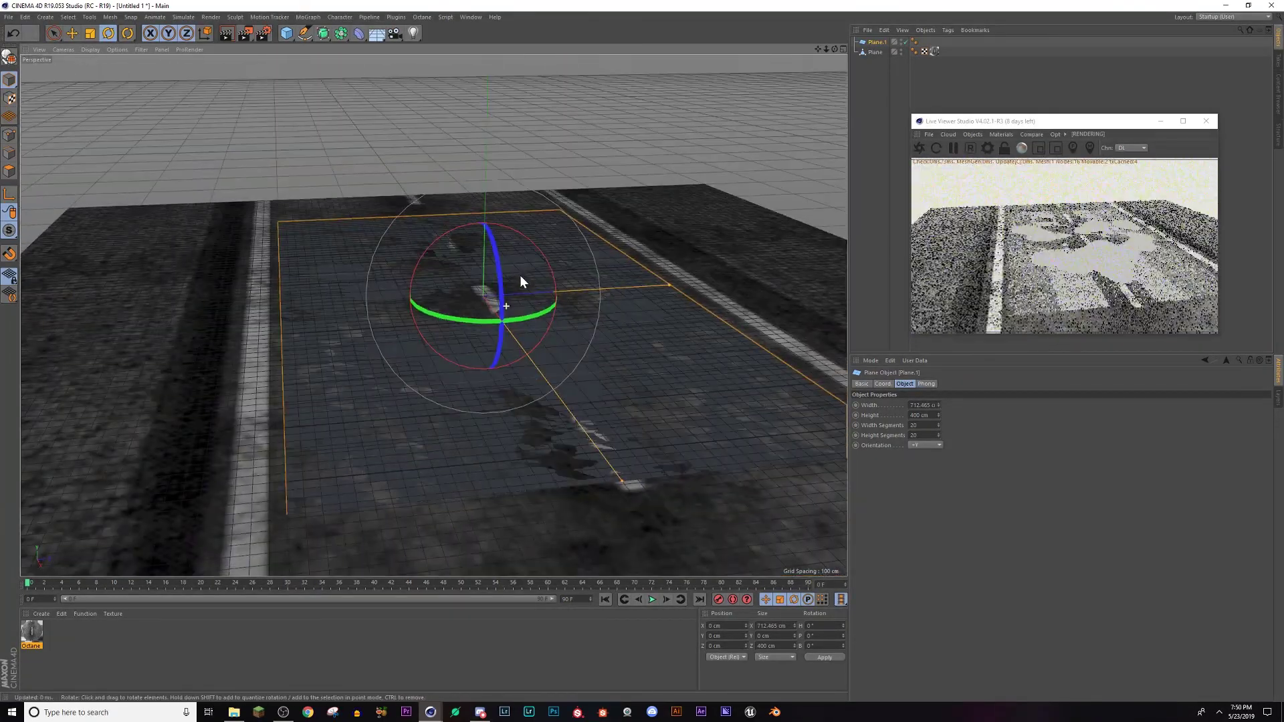
Step: Lower the water plane to about Y -0.43 cm so that it only fills the sculpted dents in the road
{"action": "left_click", "coordinate": [72, 32]}
{"action": "left_click_drag", "start_coordinate": [481, 176], "coordinate": [487, 177]}
{"action": "scroll", "coordinate": [554, 323], "scroll_direction": "up", "scroll_amount": 8}
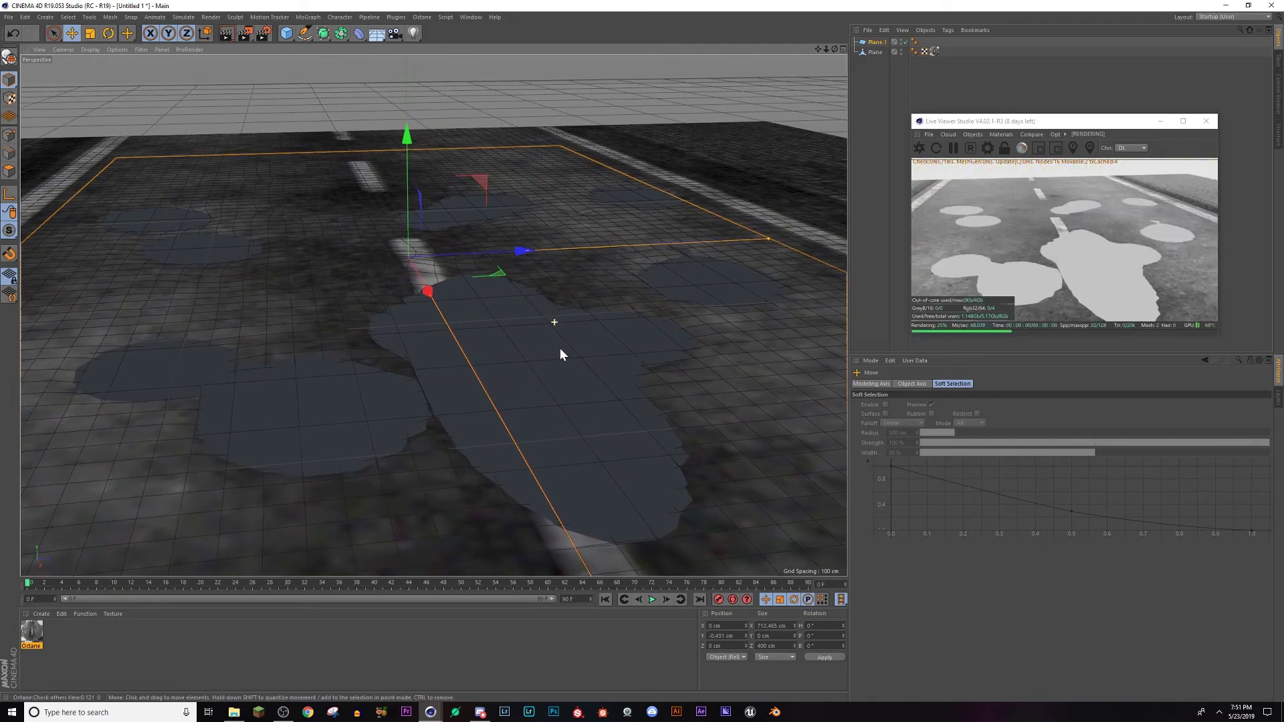
{"action": "mouse_move", "coordinate": [560, 347]}
{"action": "left_mouse_down", "text": "alt"}
{"action": "mouse_move", "coordinate": [539, 375]}
{"action": "mouse_move", "coordinate": [536, 355]}
{"action": "mouse_move", "coordinate": [560, 361]}
{"action": "left_mouse_up", "text": "alt"}
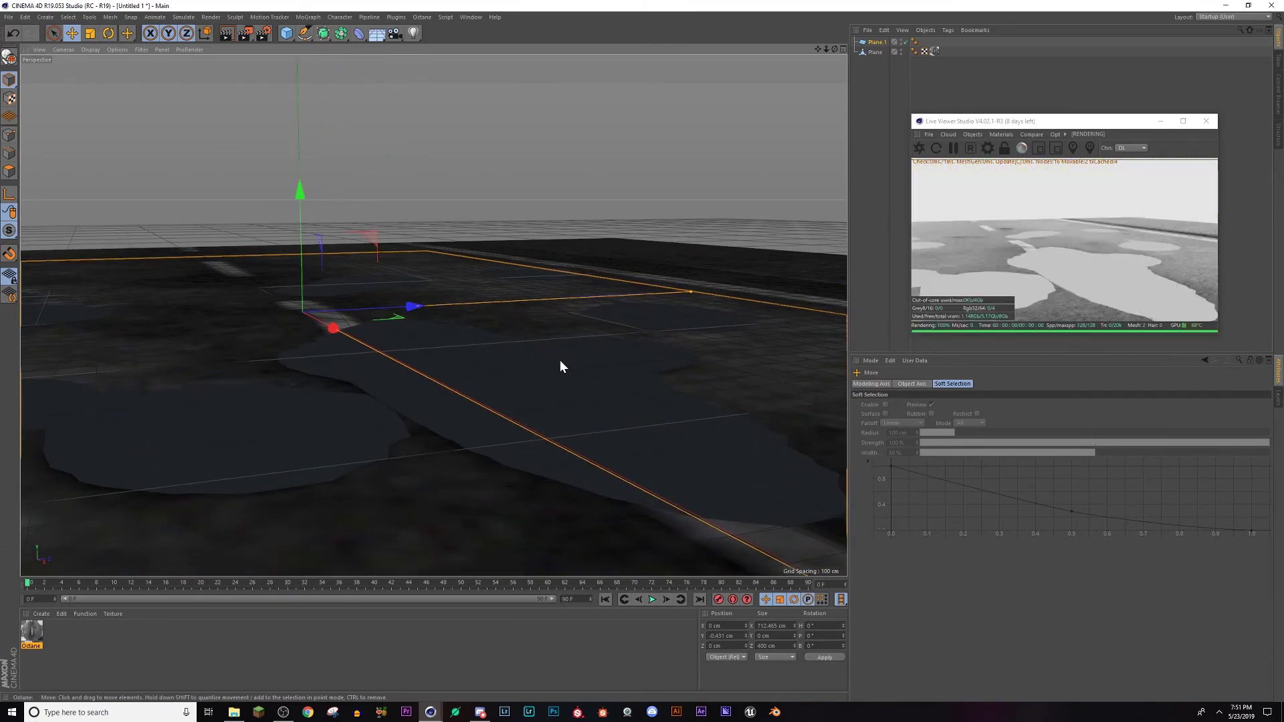
Step: Save the scene as puddles in the puddles project folder
{"action": "key", "text": "ctrl+s"}
{"action": "type", "text": "puddle"}
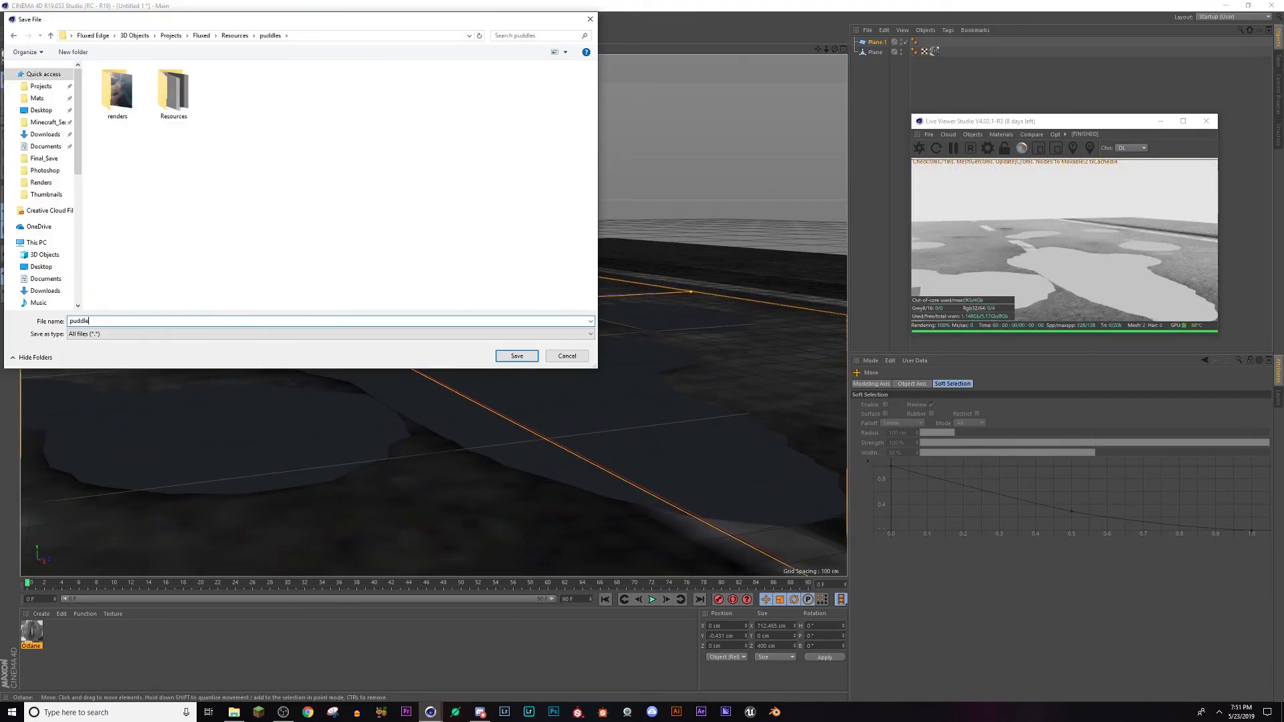
{"action": "type", "text": "s"}
{"action": "key", "text": "Return"}
Step: Create a new Octane Material for the water and open it for editing
{"action": "right_click_drag", "start_coordinate": [355, 427], "coordinate": [351, 484], "text": "alt"}
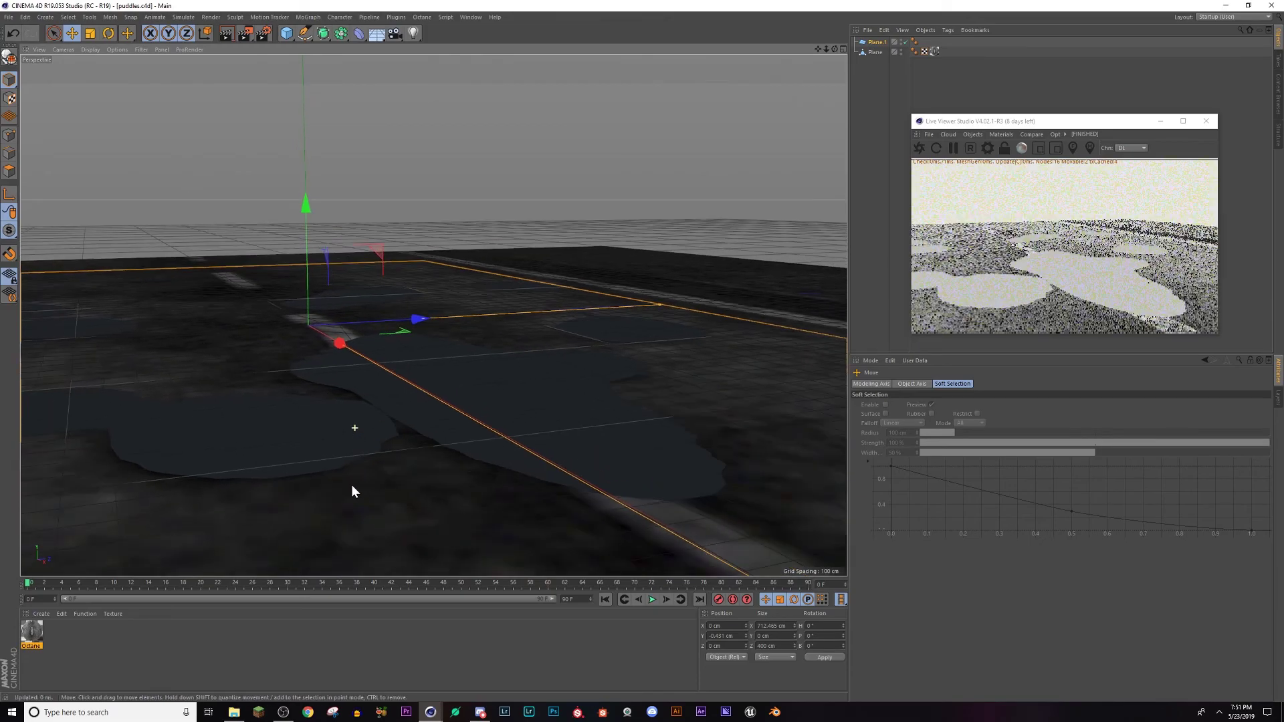
{"action": "middle_click_drag", "start_coordinate": [351, 484], "coordinate": [407, 396], "text": "alt"}
{"action": "left_click_drag", "start_coordinate": [390, 408], "coordinate": [376, 452], "text": "alt"}
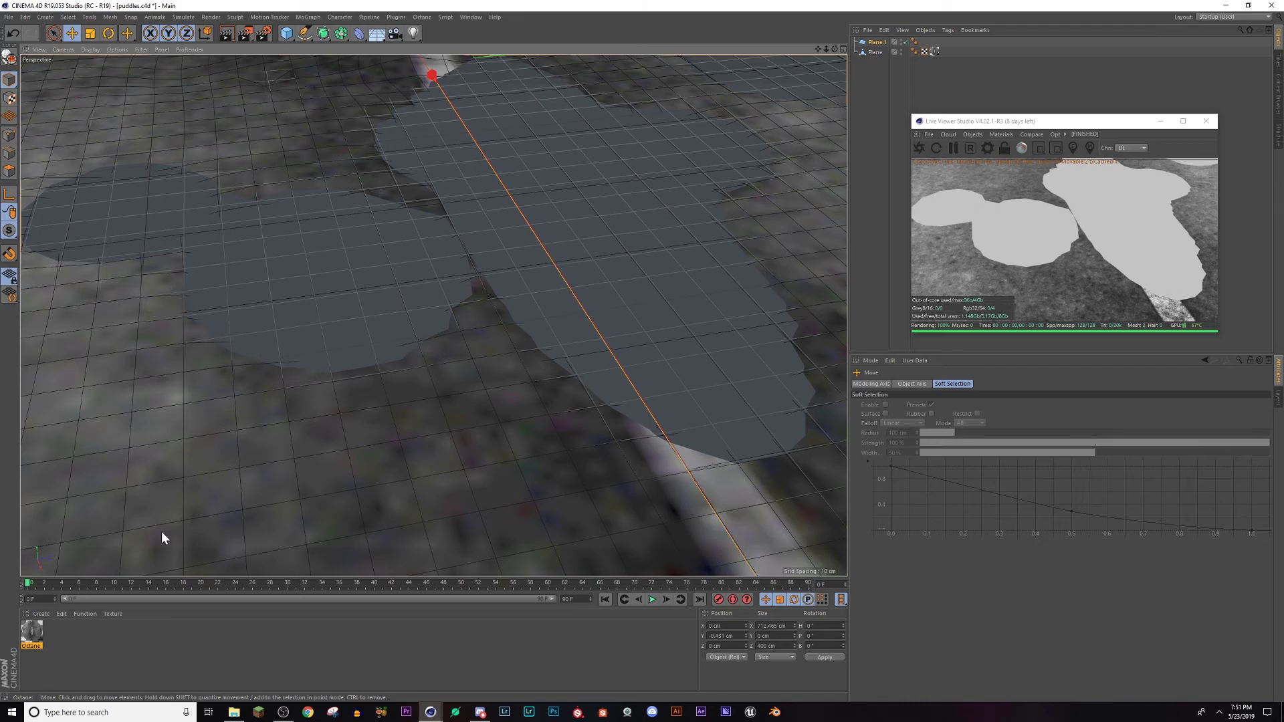
{"action": "left_click", "coordinate": [38, 615]}
{"action": "mouse_move", "coordinate": [99, 539]}
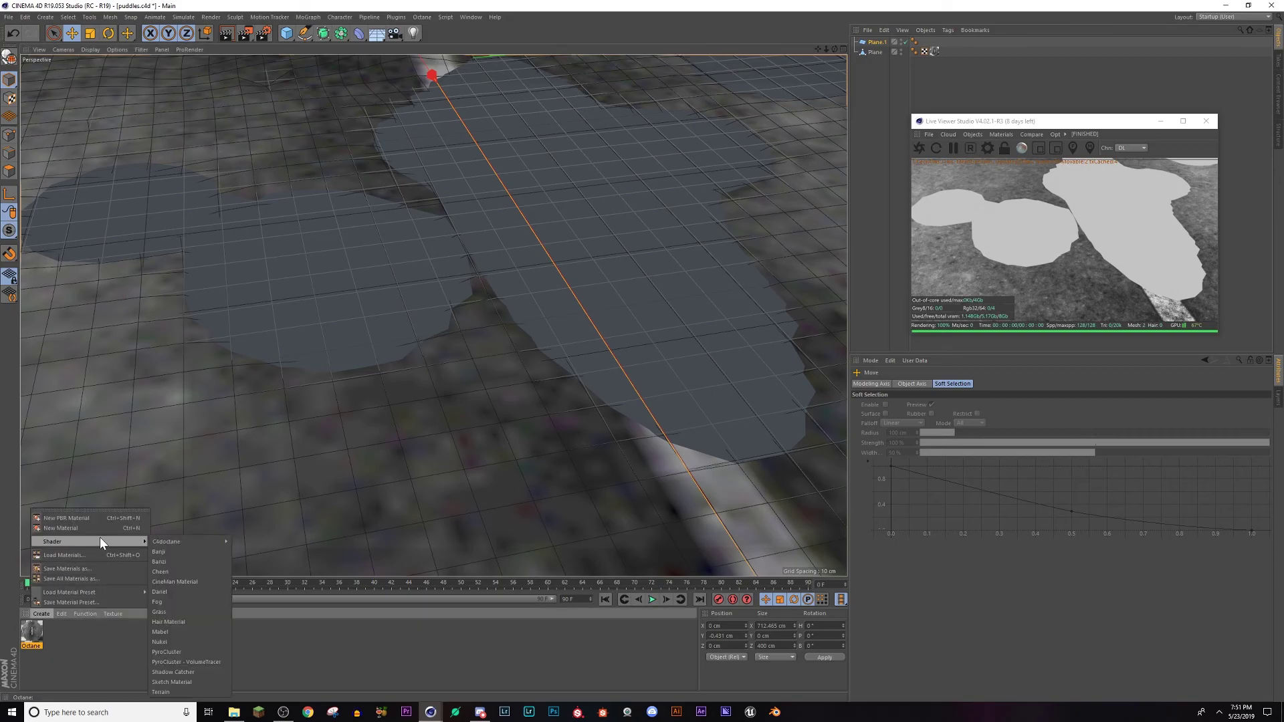
{"action": "mouse_move", "coordinate": [169, 544]}
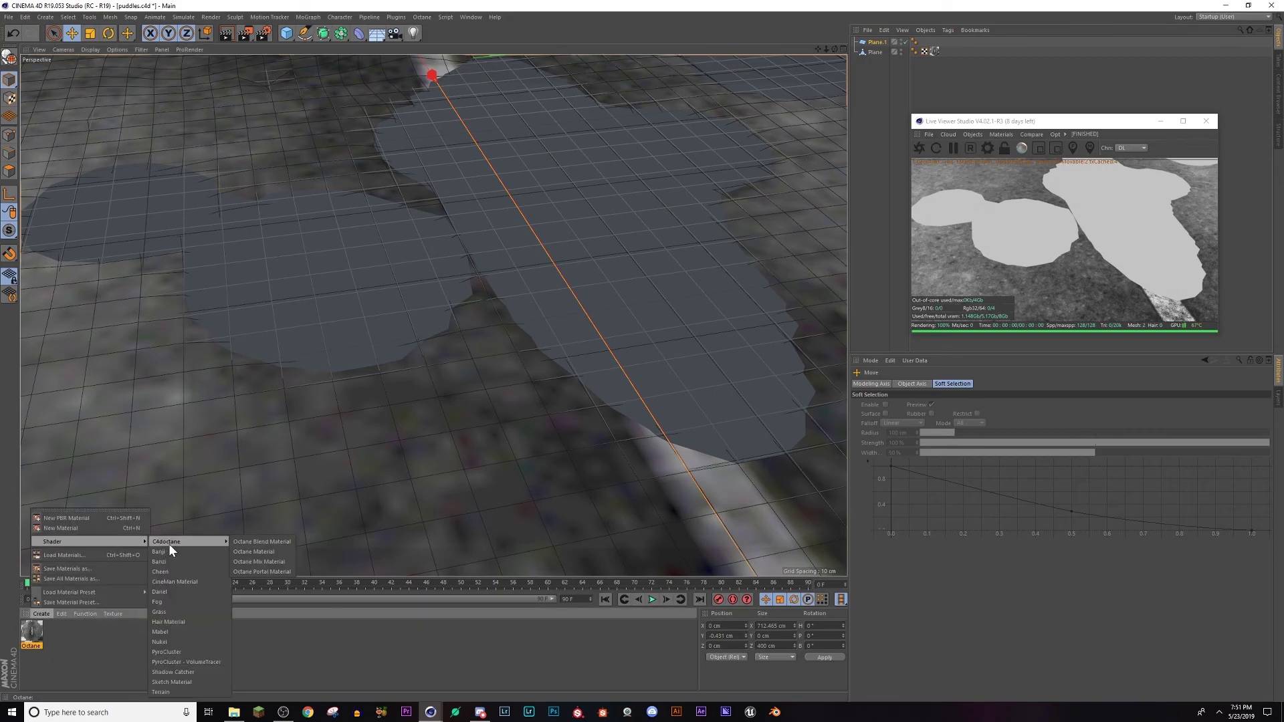
{"action": "left_click", "coordinate": [264, 551]}
{"action": "double_click", "coordinate": [34, 632]}
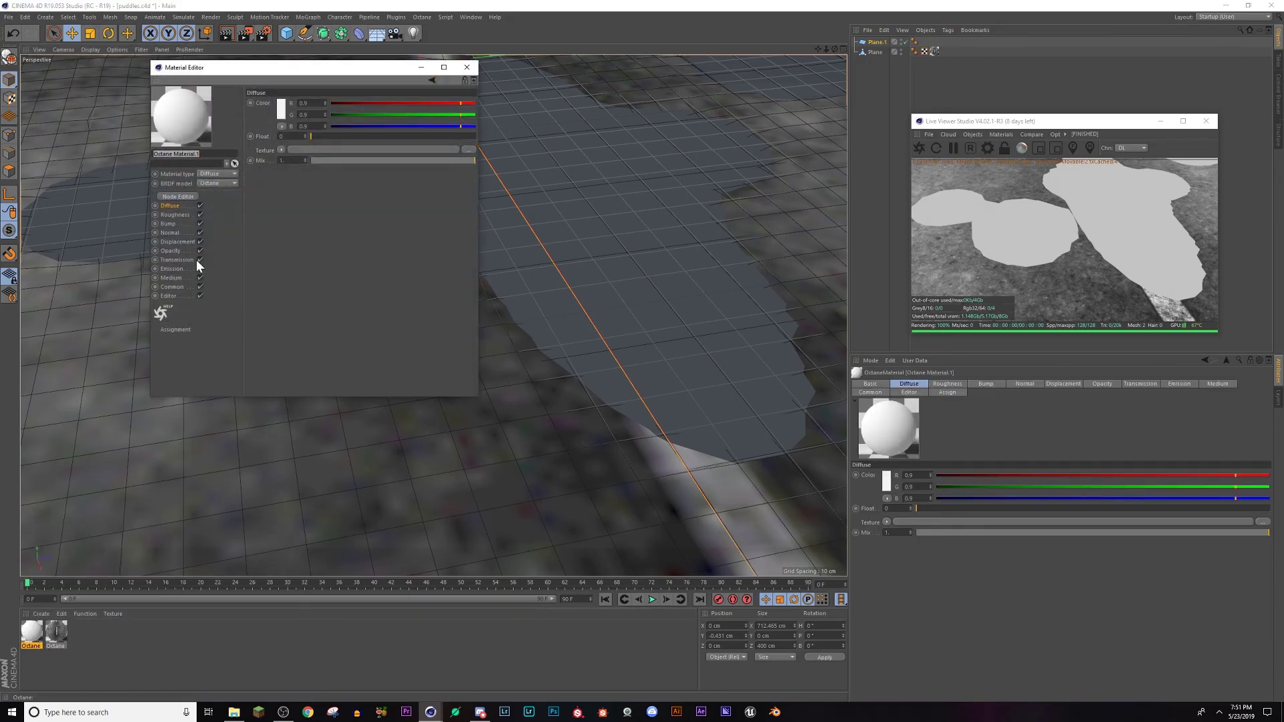
Step: Change the new material's type to Specular and raise its Index slightly to 1.5
{"action": "left_click", "coordinate": [213, 203]}
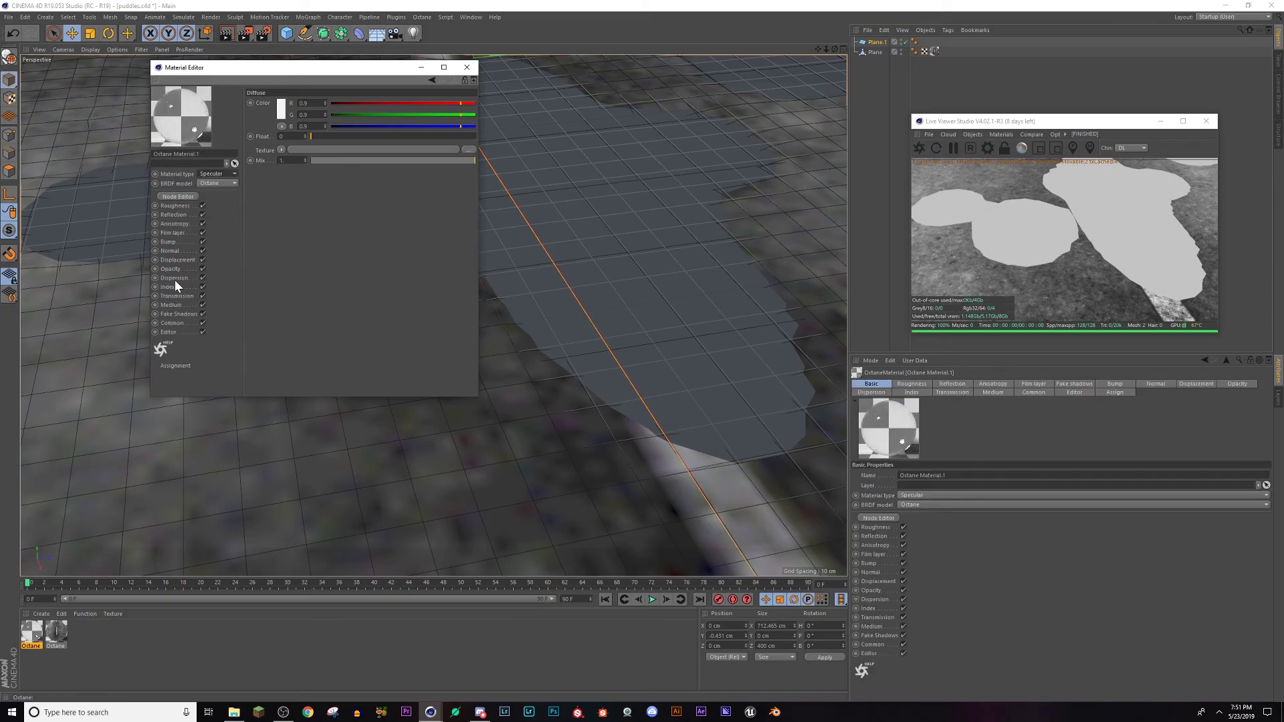
{"action": "left_click", "coordinate": [168, 287]}
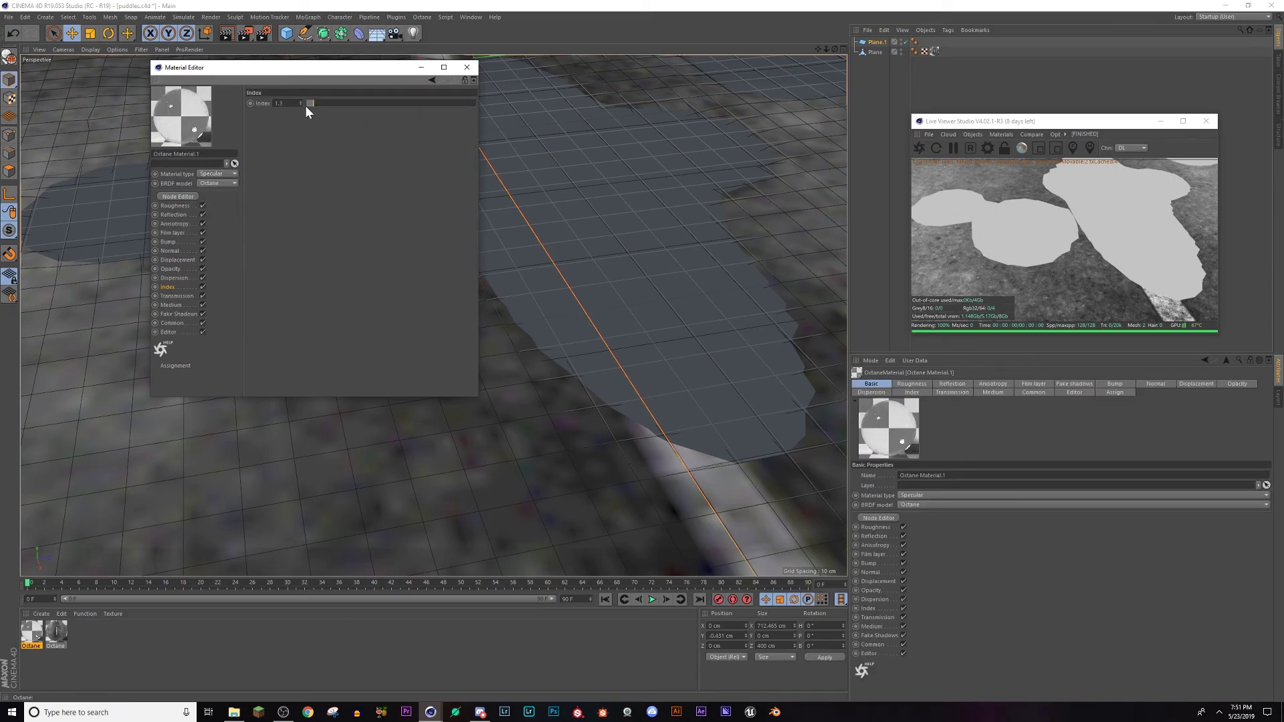
{"action": "left_click", "coordinate": [315, 103]}
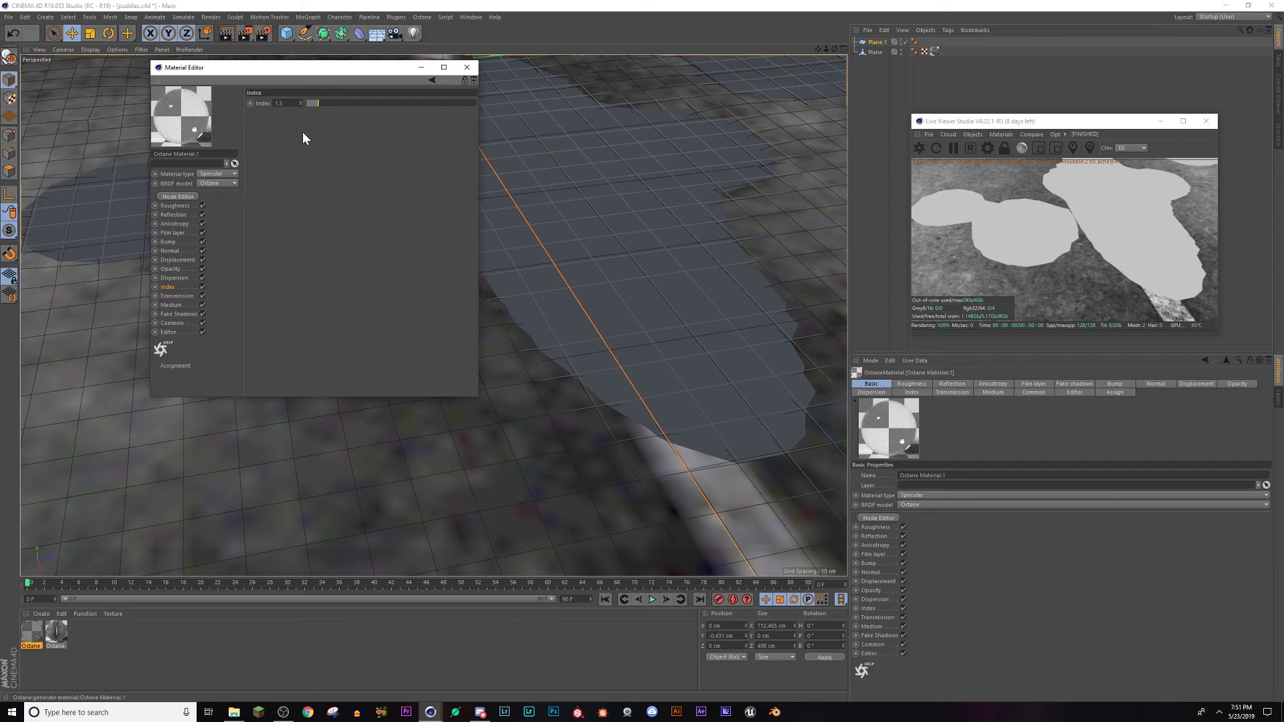
Step: Tint the water material's Transmission colour a pale orange with hue 31° and saturation 25 %
{"action": "left_click", "coordinate": [173, 296]}
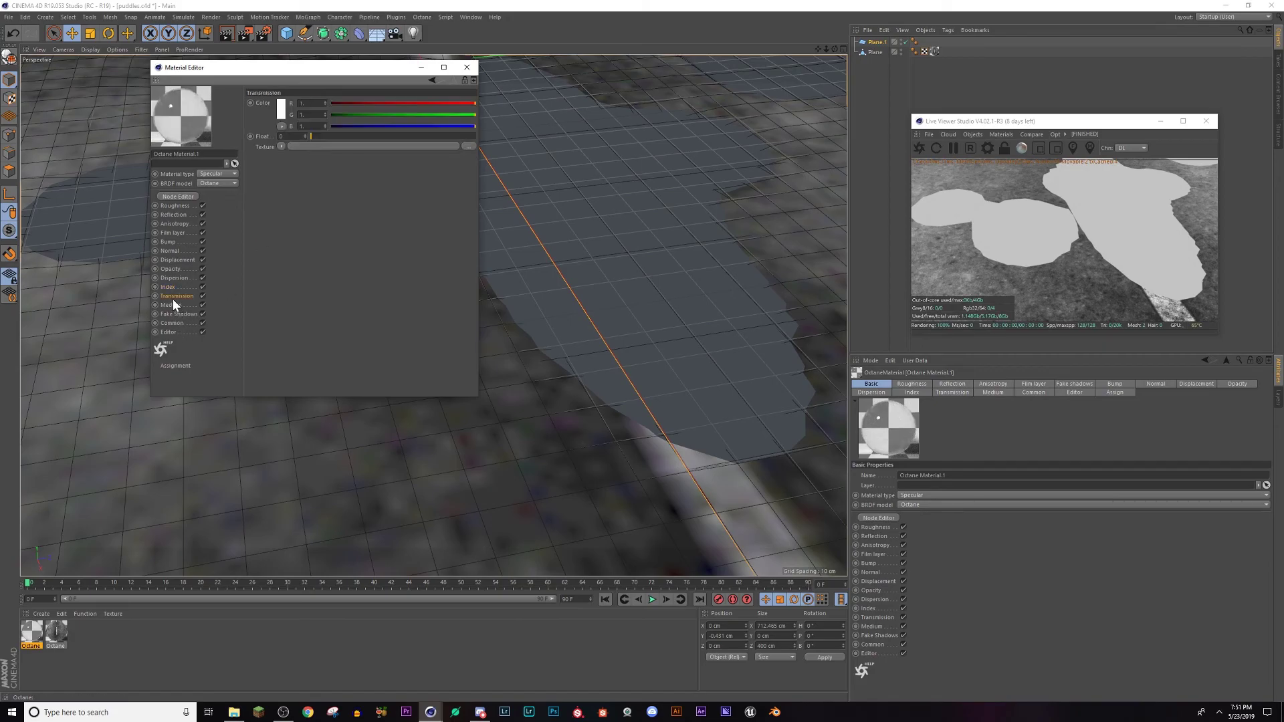
{"action": "left_click", "coordinate": [271, 110]}
{"action": "left_click_drag", "start_coordinate": [265, 105], "coordinate": [348, 123]}
{"action": "left_click", "coordinate": [329, 123]}
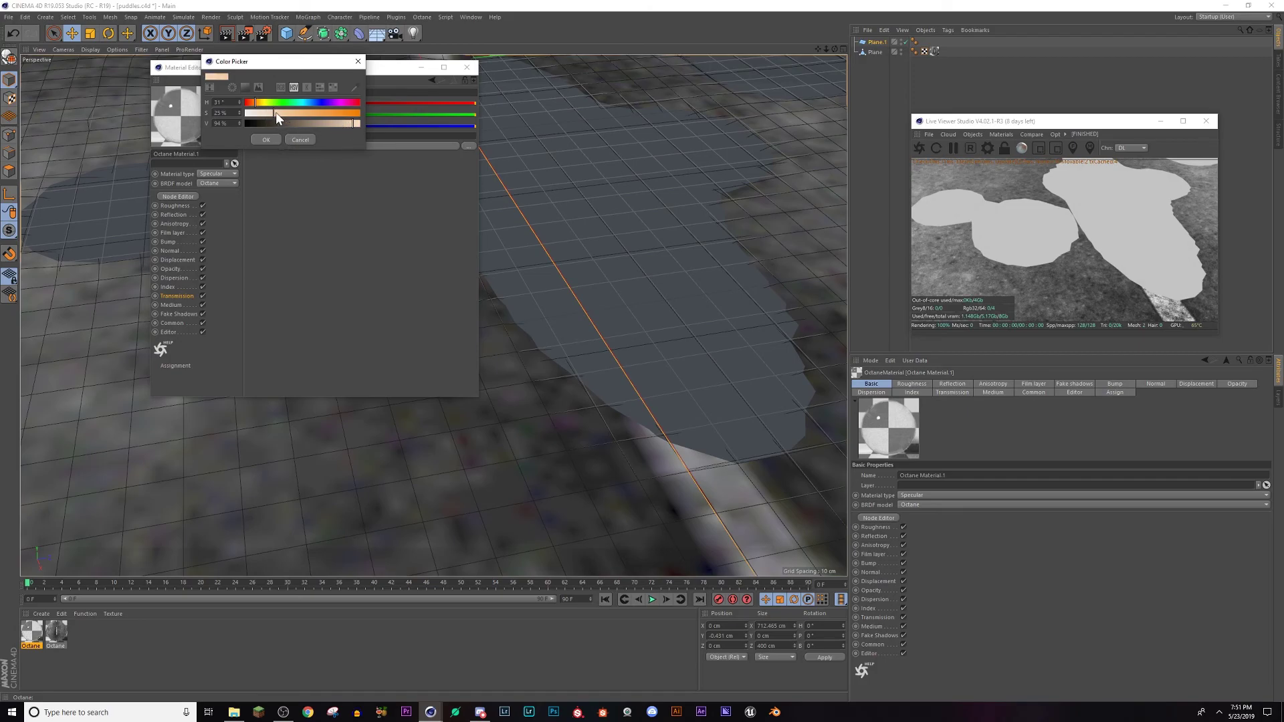
{"action": "left_click_drag", "start_coordinate": [302, 123], "coordinate": [347, 119]}
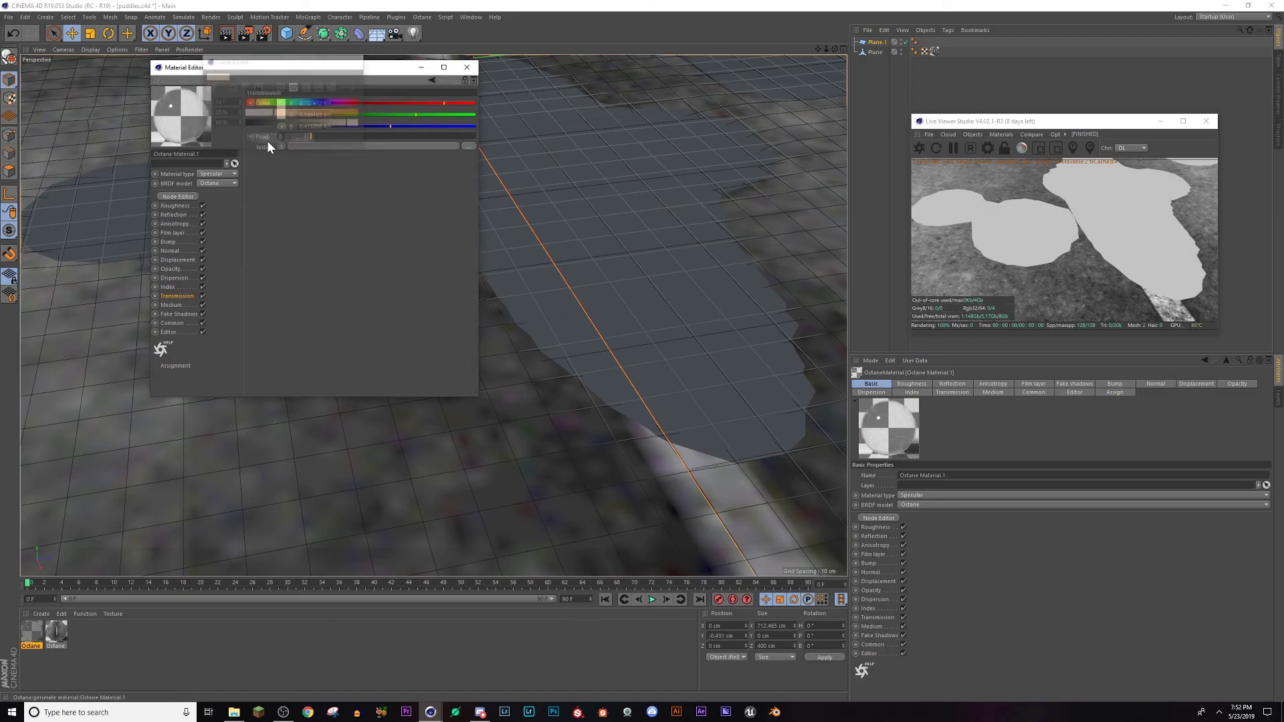
{"action": "left_click", "coordinate": [266, 140]}
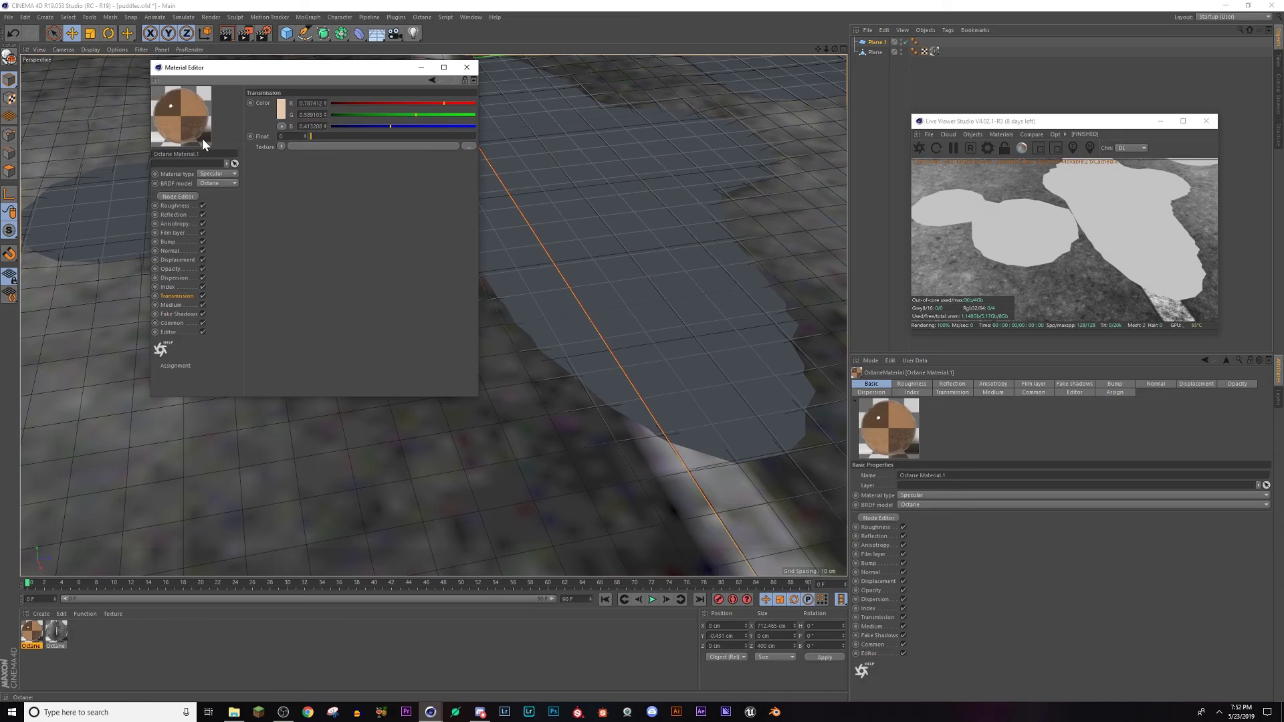
Step: Darken the Transmission colour to a very dark brown with a brightness of 26 %
{"action": "left_click", "coordinate": [287, 115]}
{"action": "left_click_drag", "start_coordinate": [286, 131], "coordinate": [277, 133]}
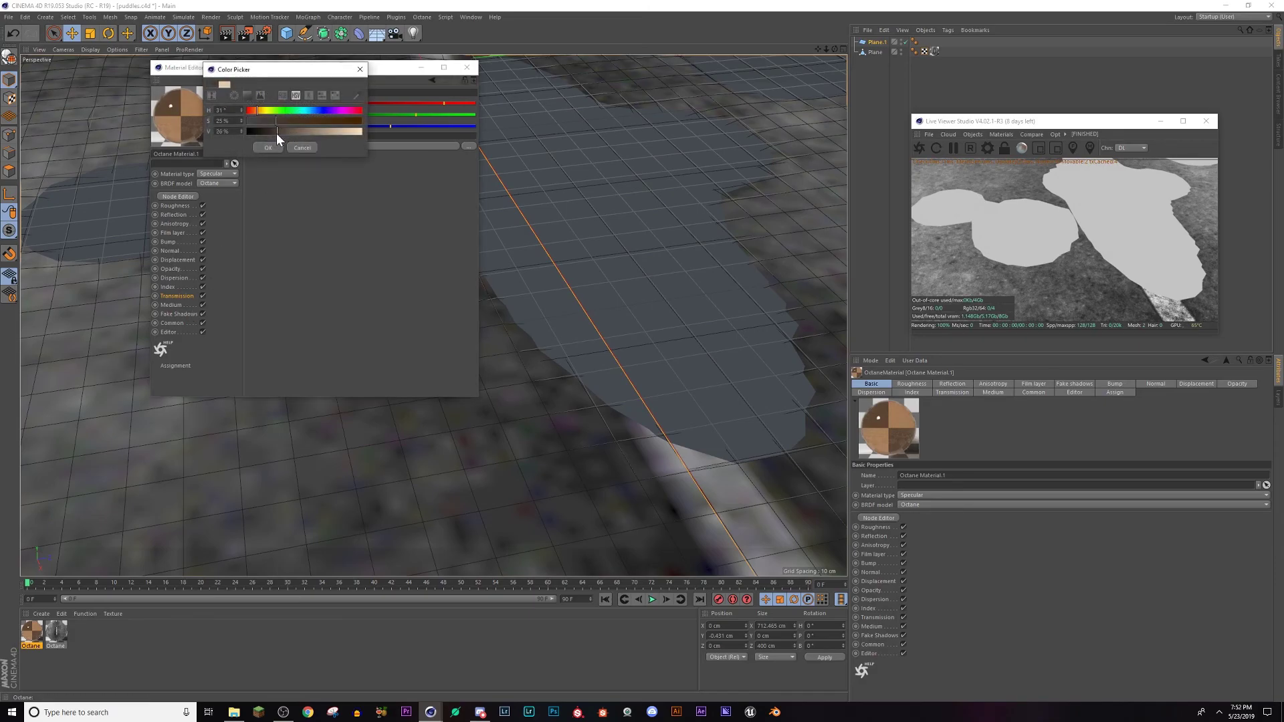
{"action": "left_click", "coordinate": [267, 147]}
{"action": "left_click", "coordinate": [275, 108]}
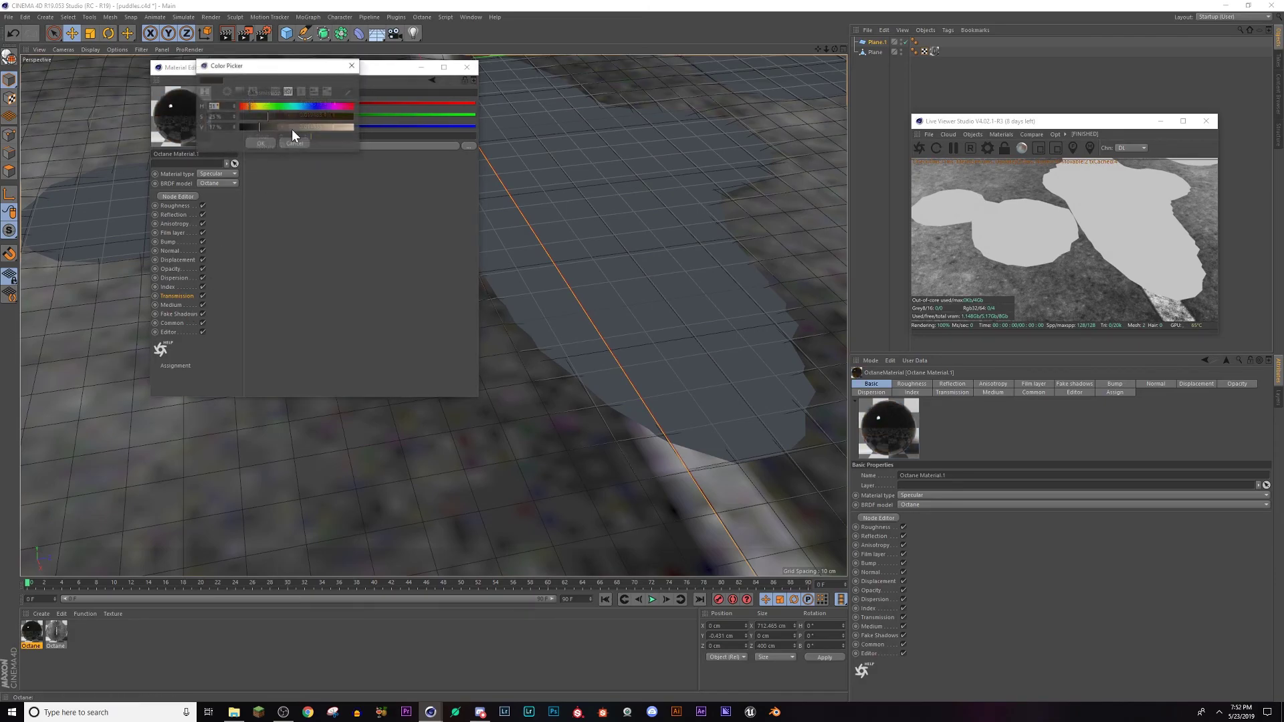
{"action": "left_click", "coordinate": [292, 129]}
{"action": "left_click", "coordinate": [271, 127]}
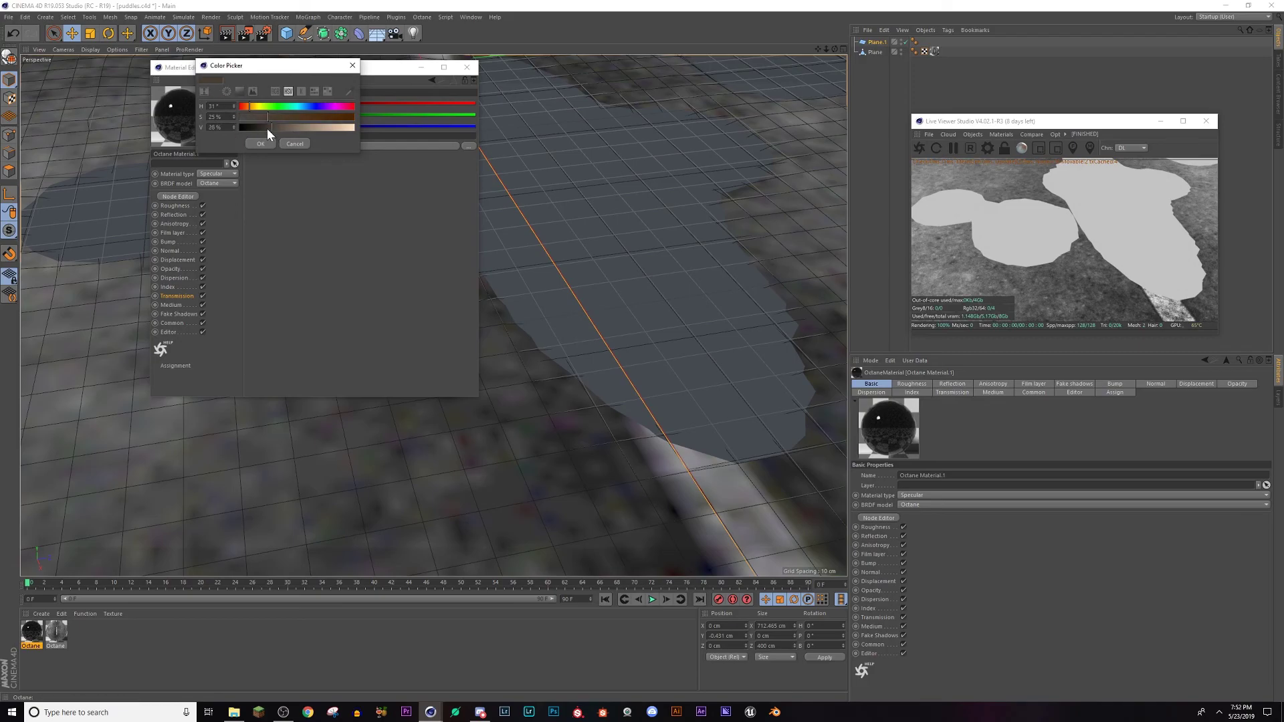
{"action": "left_click", "coordinate": [264, 143]}
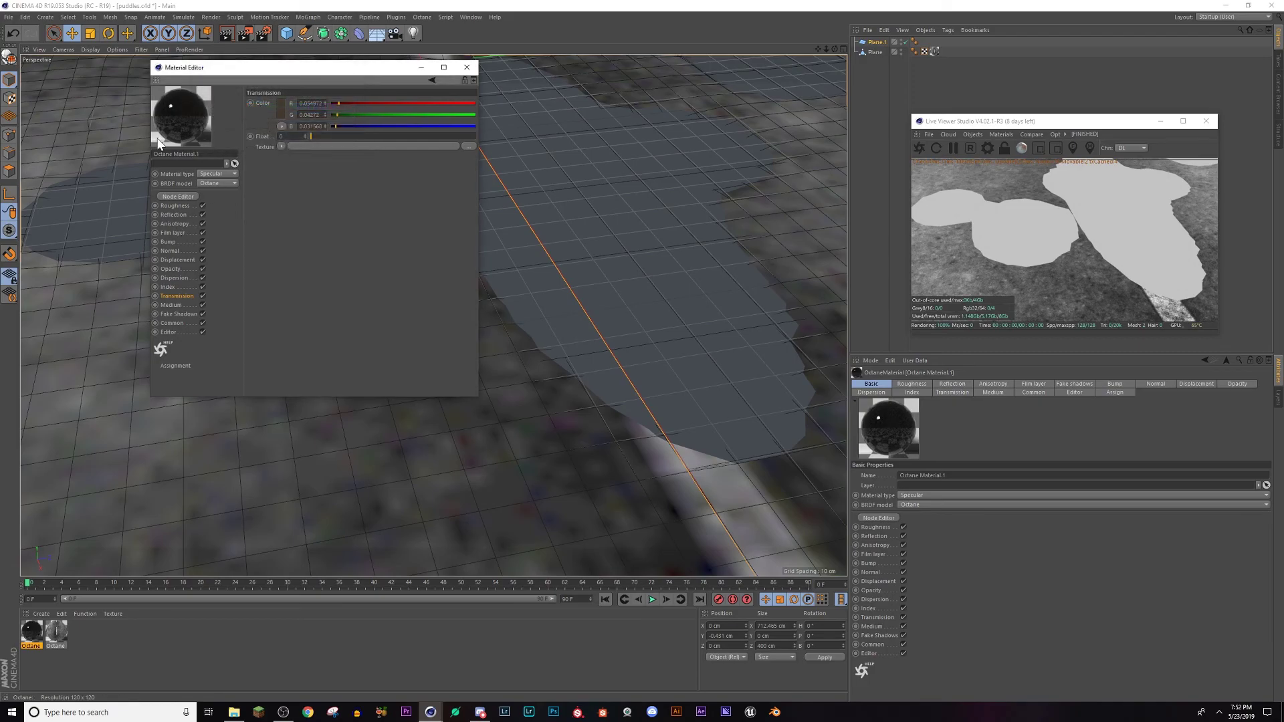
Step: Apply the dark specular water material to the water plane
{"action": "left_click", "coordinate": [170, 305]}
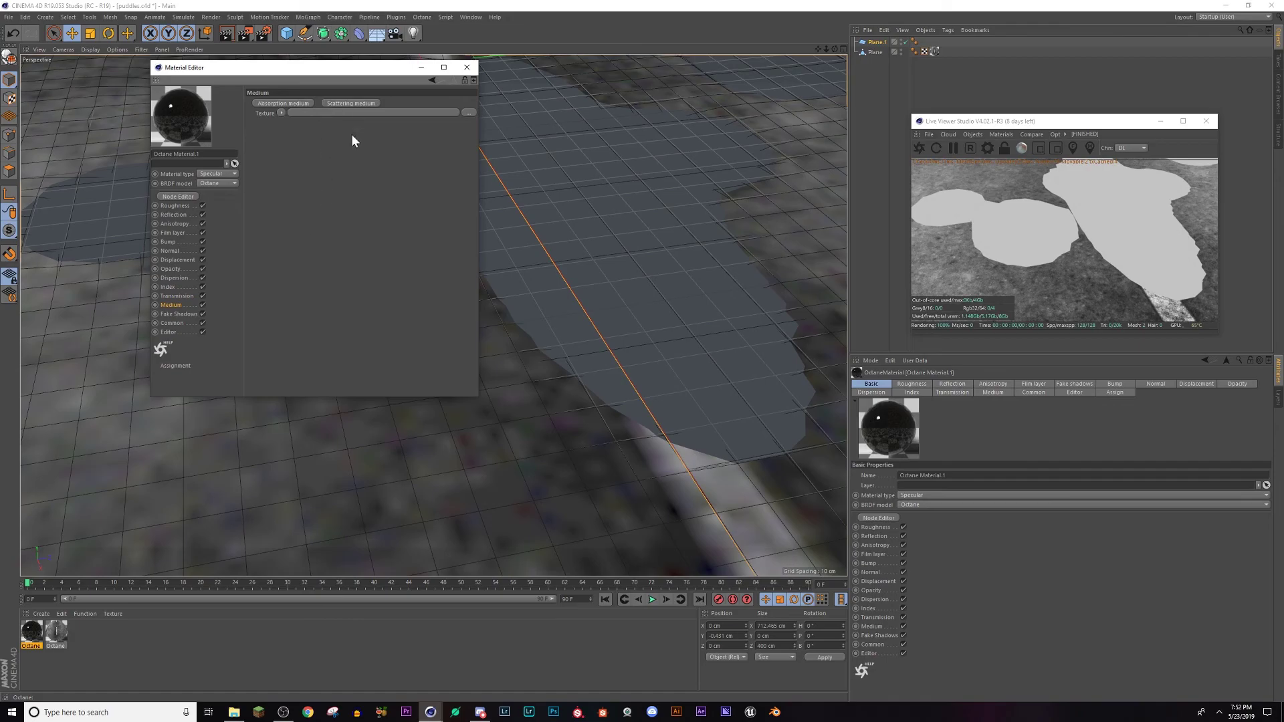
{"action": "left_click_drag", "start_coordinate": [32, 638], "coordinate": [585, 301]}
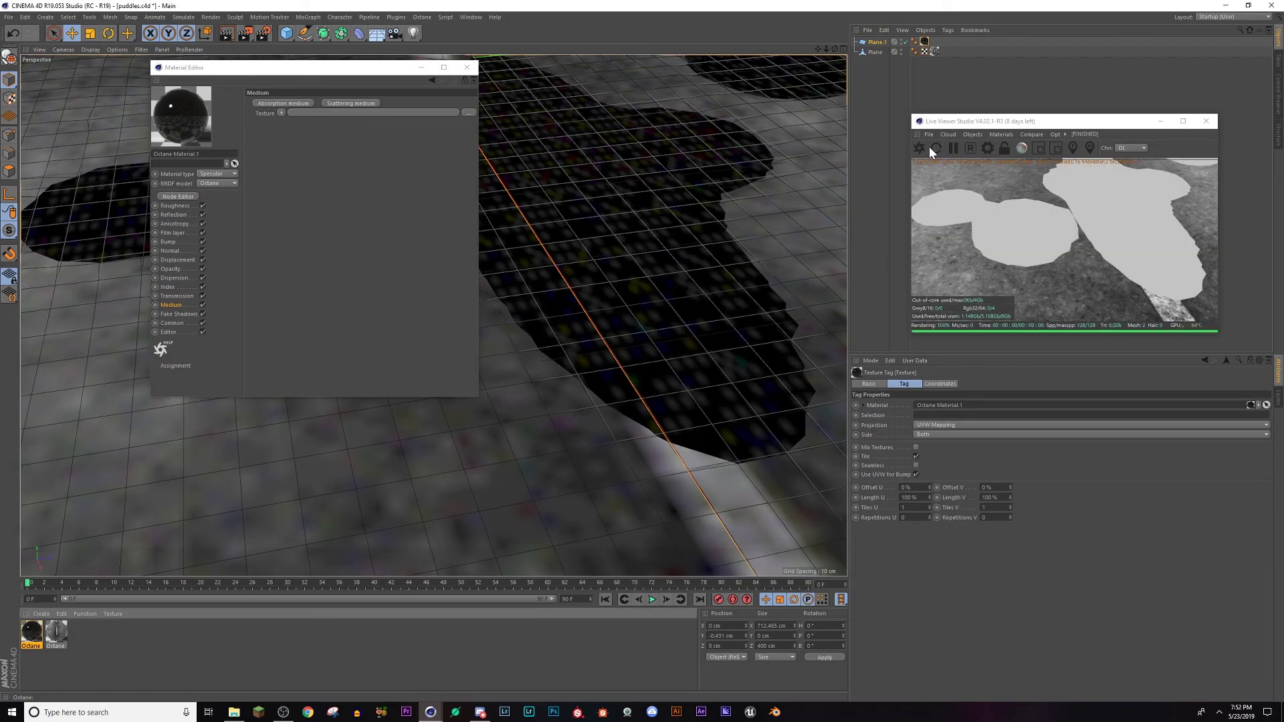
{"action": "scroll", "coordinate": [748, 321], "scroll_direction": "down", "scroll_amount": 8}
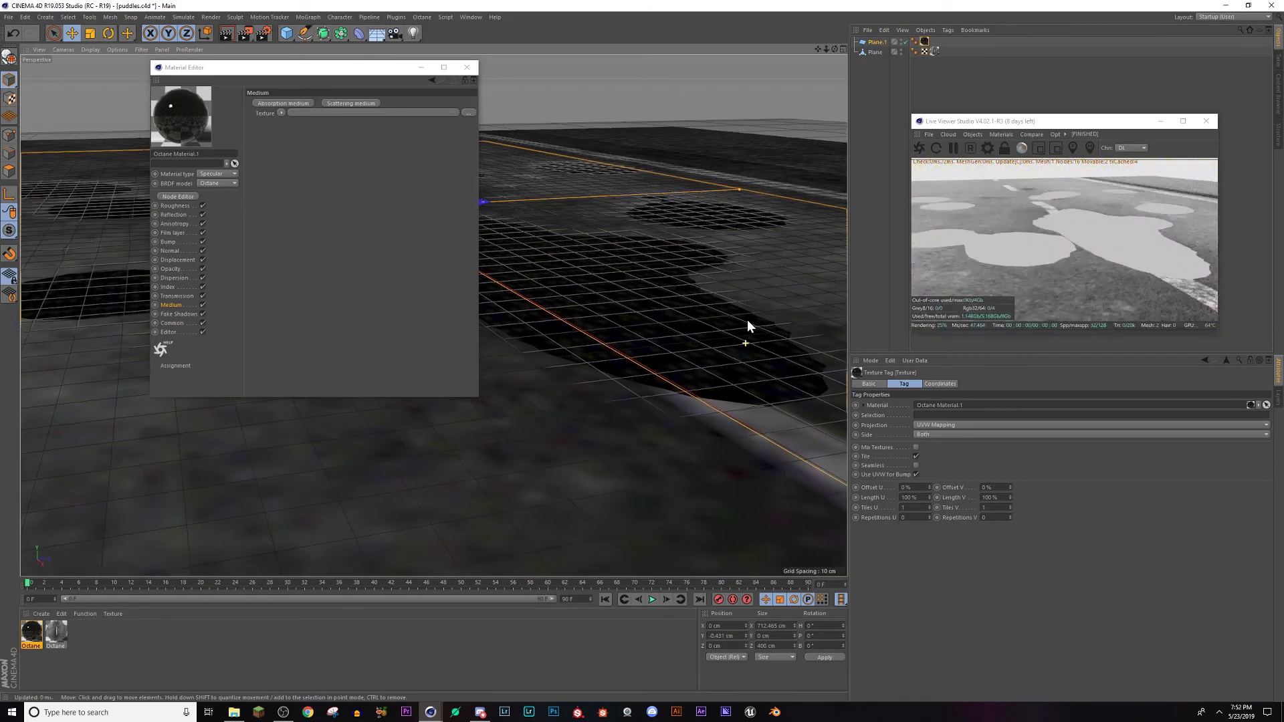
Step: Add an Octane Daylight to the scene and tilt it to a pitch of about -11.1°
{"action": "left_click", "coordinate": [972, 134]}
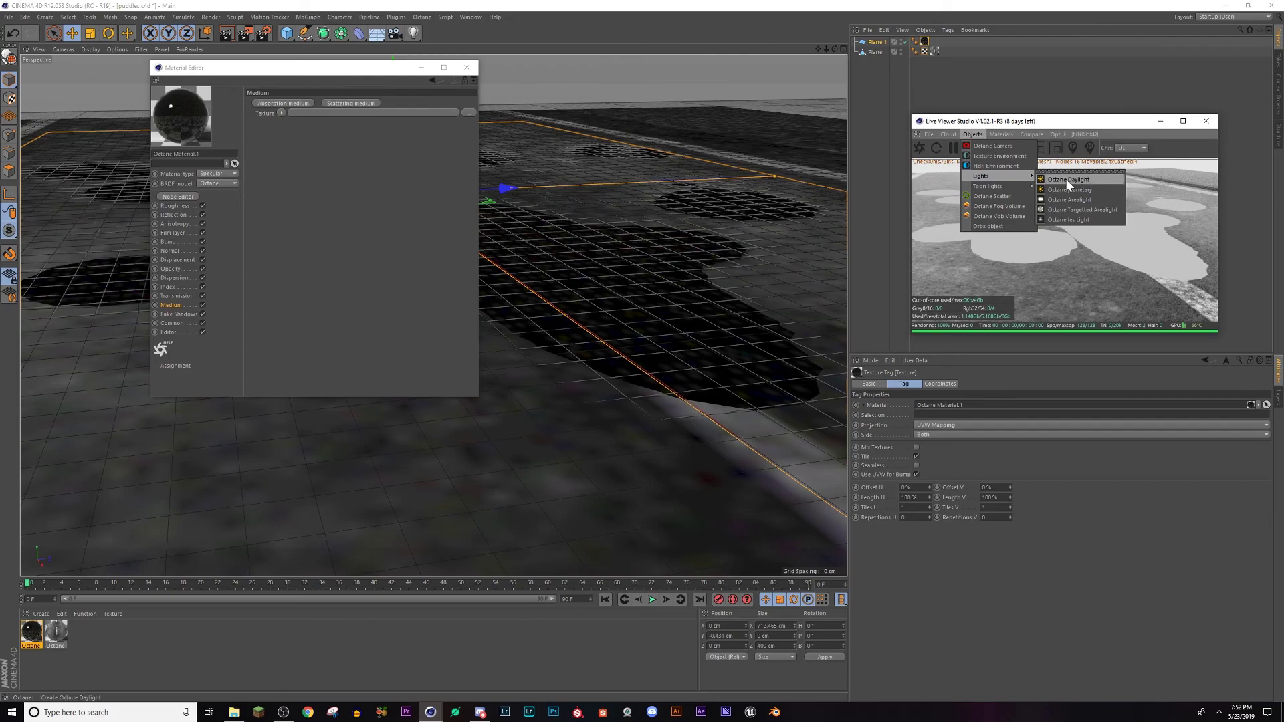
{"action": "left_click", "coordinate": [1067, 179]}
{"action": "left_click_drag", "start_coordinate": [217, 73], "coordinate": [136, 217]}
{"action": "left_click", "coordinate": [108, 34]}
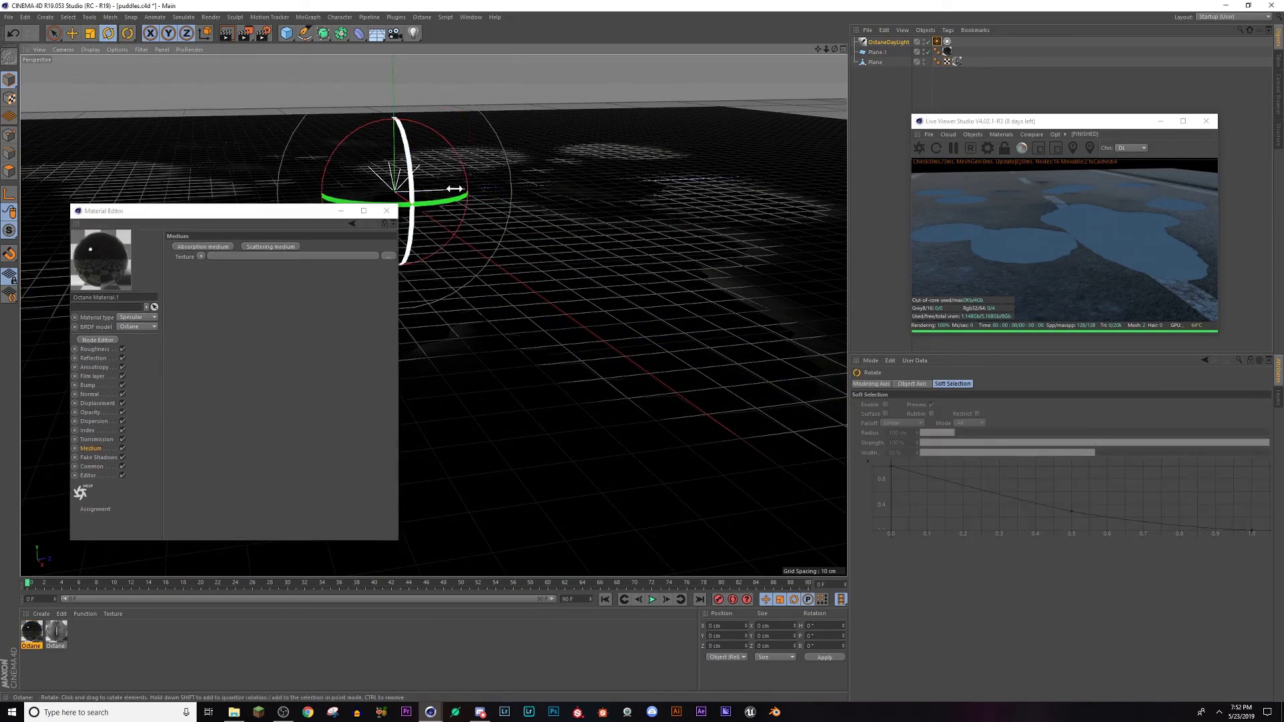
{"action": "mouse_move", "coordinate": [448, 146]}
{"action": "left_mouse_down"}
{"action": "mouse_move", "coordinate": [484, 187]}
{"action": "mouse_move", "coordinate": [427, 223]}
{"action": "mouse_move", "coordinate": [354, 218]}
{"action": "mouse_move", "coordinate": [359, 235]}
{"action": "mouse_move", "coordinate": [383, 242]}
{"action": "mouse_move", "coordinate": [447, 206]}
{"action": "mouse_move", "coordinate": [439, 137]}
{"action": "mouse_move", "coordinate": [460, 153]}
{"action": "left_mouse_up"}
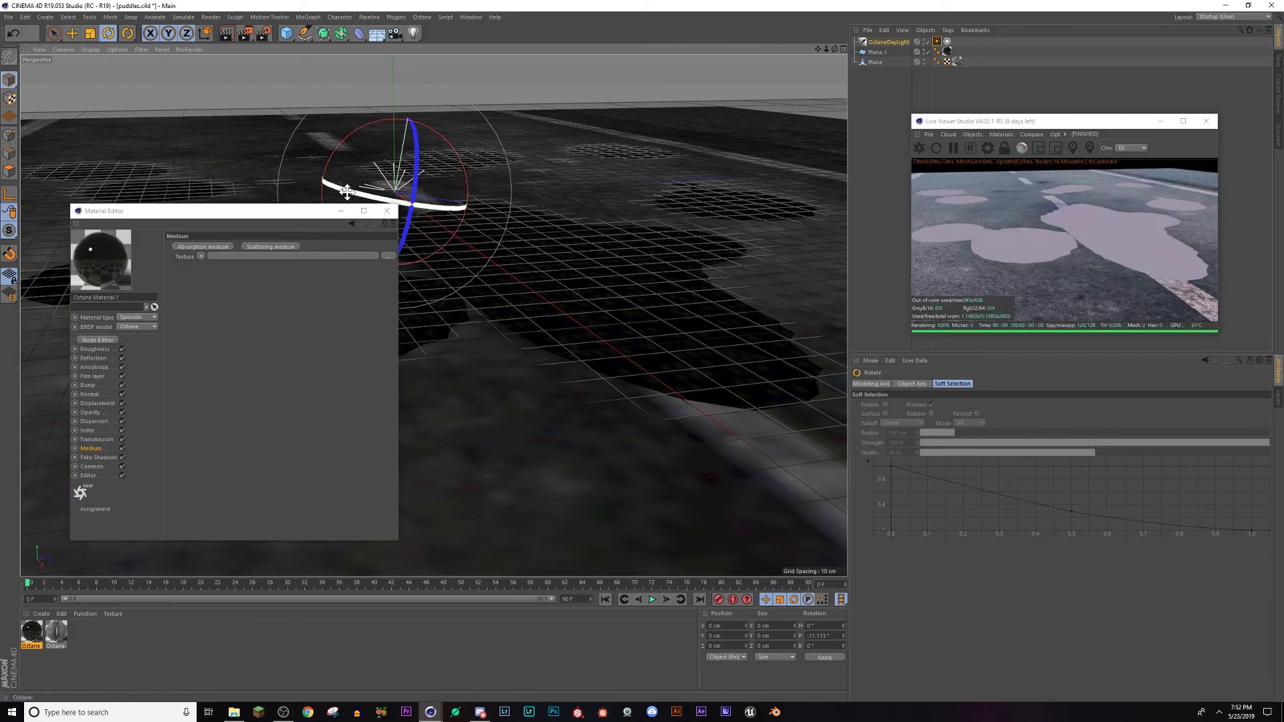
Step: Set the daylight's North Offset to about 0.46 and rotate the light to a pitch of about -2.5° for a low sun
{"action": "left_click", "coordinate": [937, 41]}
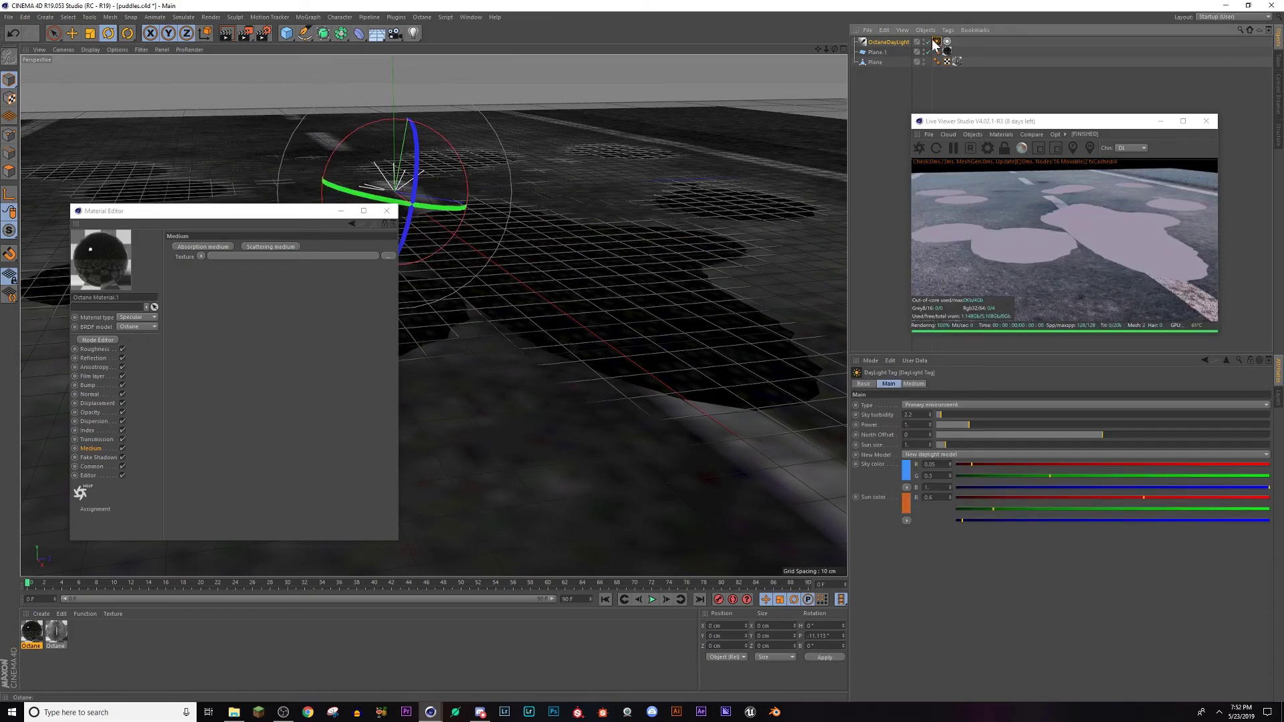
{"action": "left_click_drag", "start_coordinate": [582, 342], "coordinate": [565, 444], "text": "alt"}
{"action": "left_click_drag", "start_coordinate": [982, 124], "coordinate": [969, 76]}
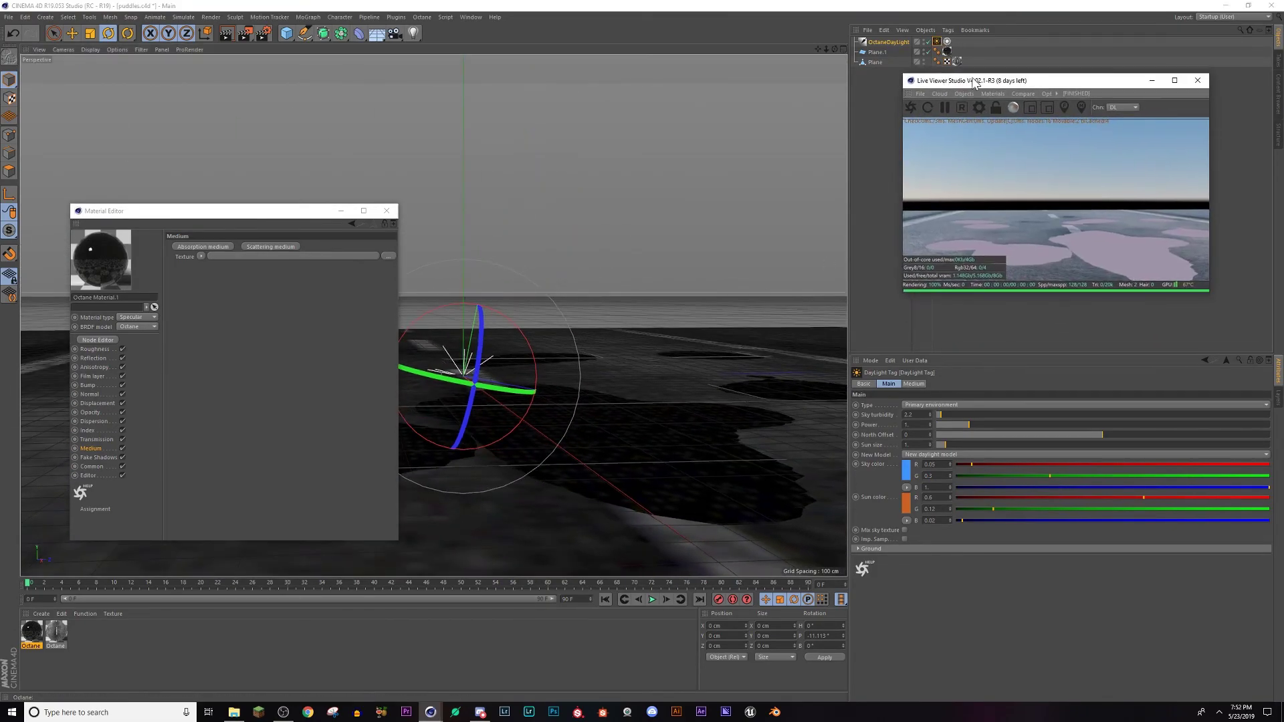
{"action": "left_click_drag", "start_coordinate": [1100, 436], "coordinate": [1179, 434]}
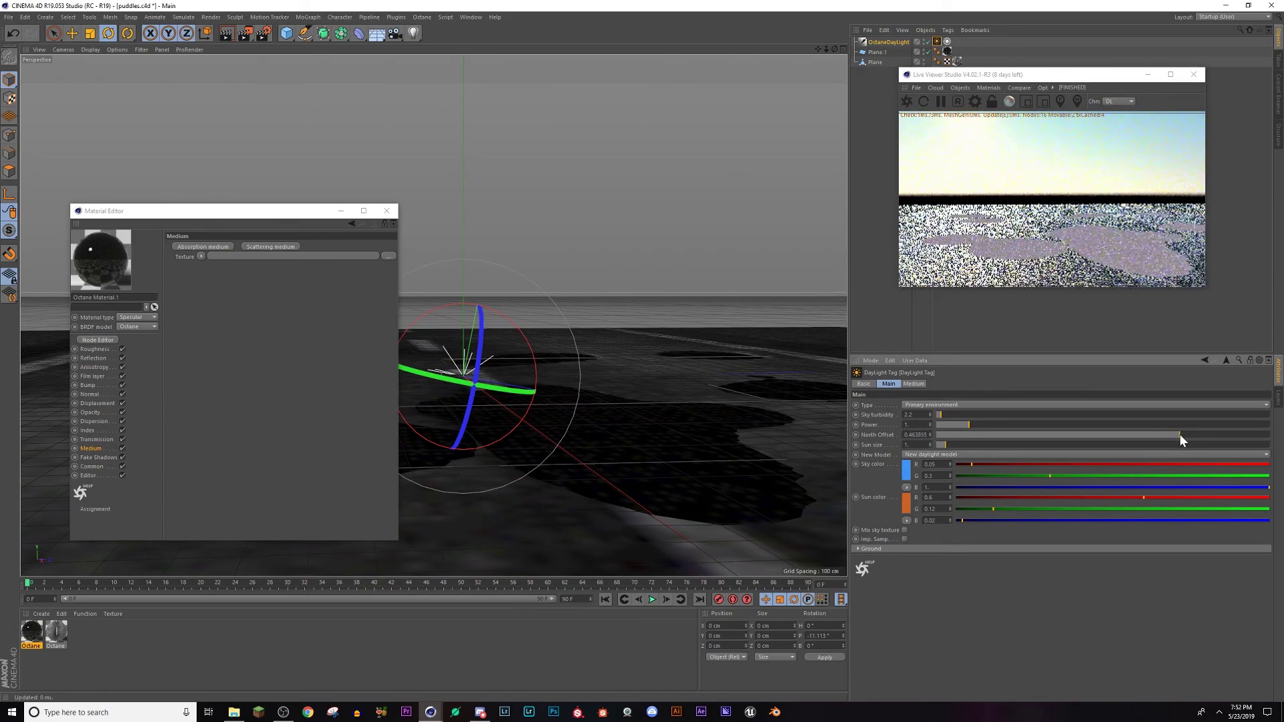
{"action": "mouse_move", "coordinate": [524, 341]}
{"action": "left_mouse_down"}
{"action": "mouse_move", "coordinate": [503, 330]}
{"action": "mouse_move", "coordinate": [525, 339]}
{"action": "left_mouse_up"}
Step: Switch the Live Viewer's render kernel to PT and restart the render with a closer view of the puddles
{"action": "left_click", "coordinate": [1109, 101]}
{"action": "left_click", "coordinate": [1107, 122]}
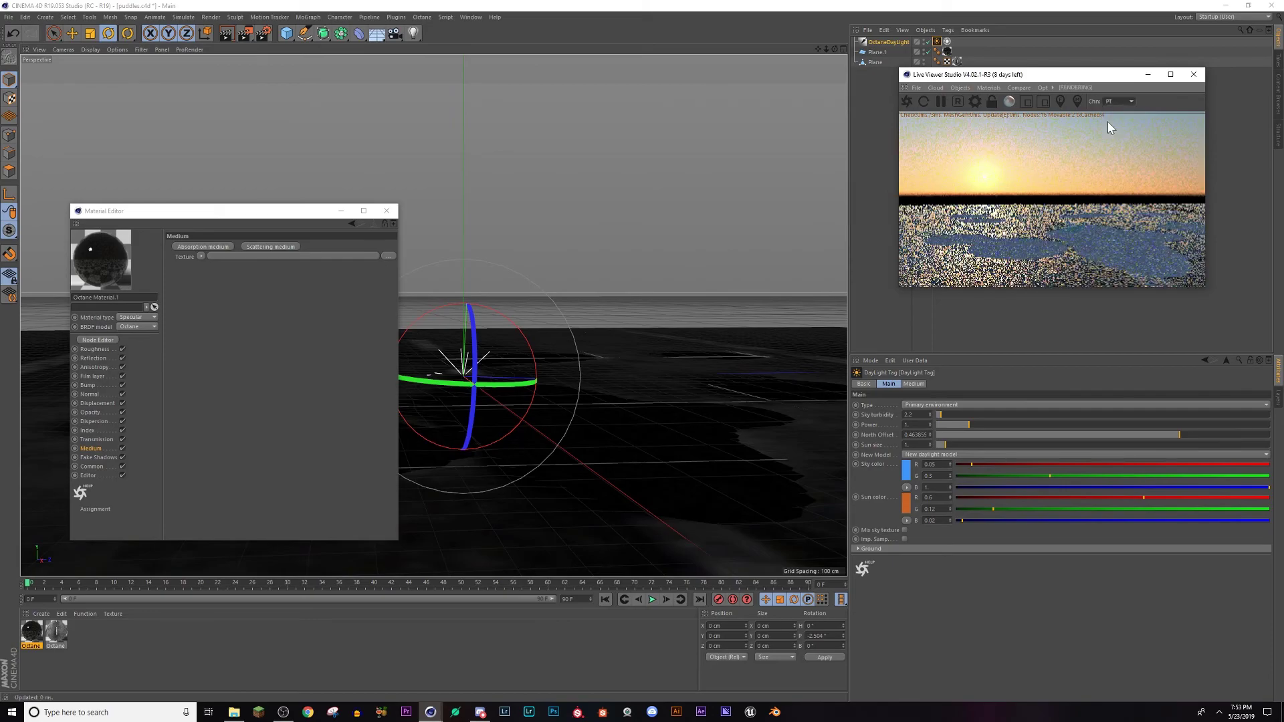
{"action": "left_click_drag", "start_coordinate": [602, 410], "coordinate": [544, 455], "text": "alt"}
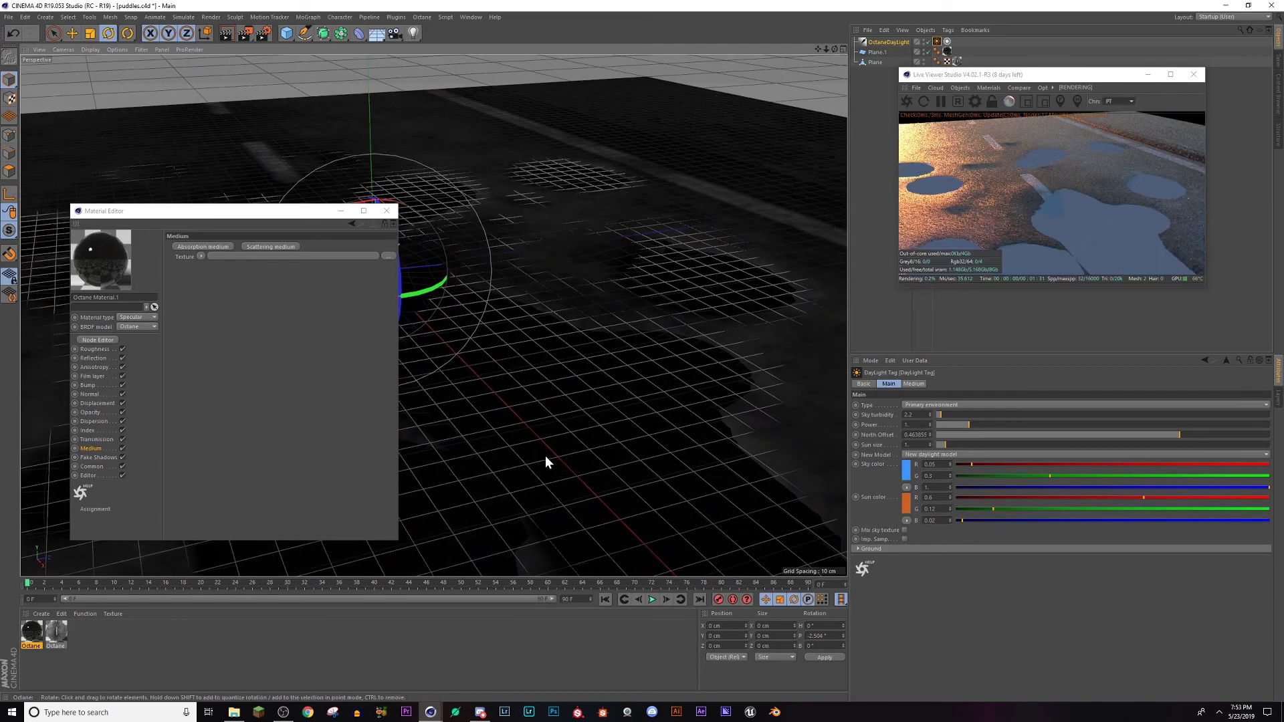
{"action": "middle_click_drag", "start_coordinate": [544, 456], "coordinate": [593, 322], "text": "alt"}
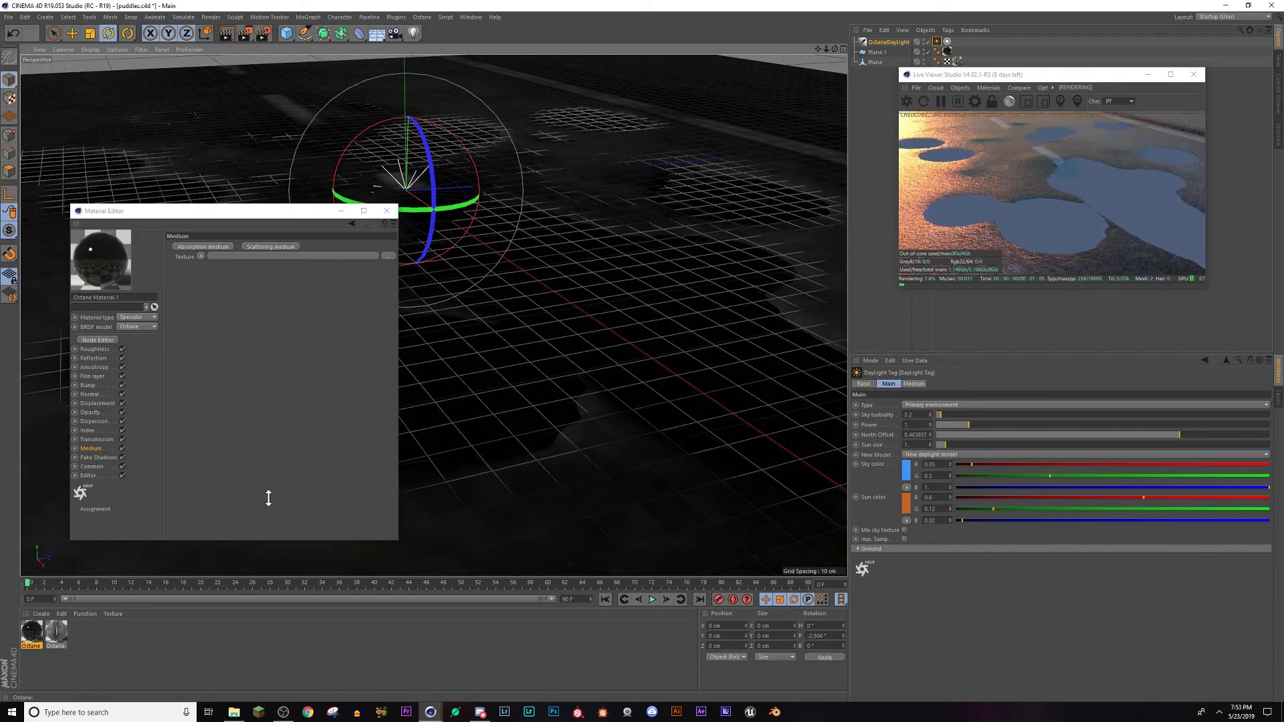
{"action": "left_click", "coordinate": [946, 52]}
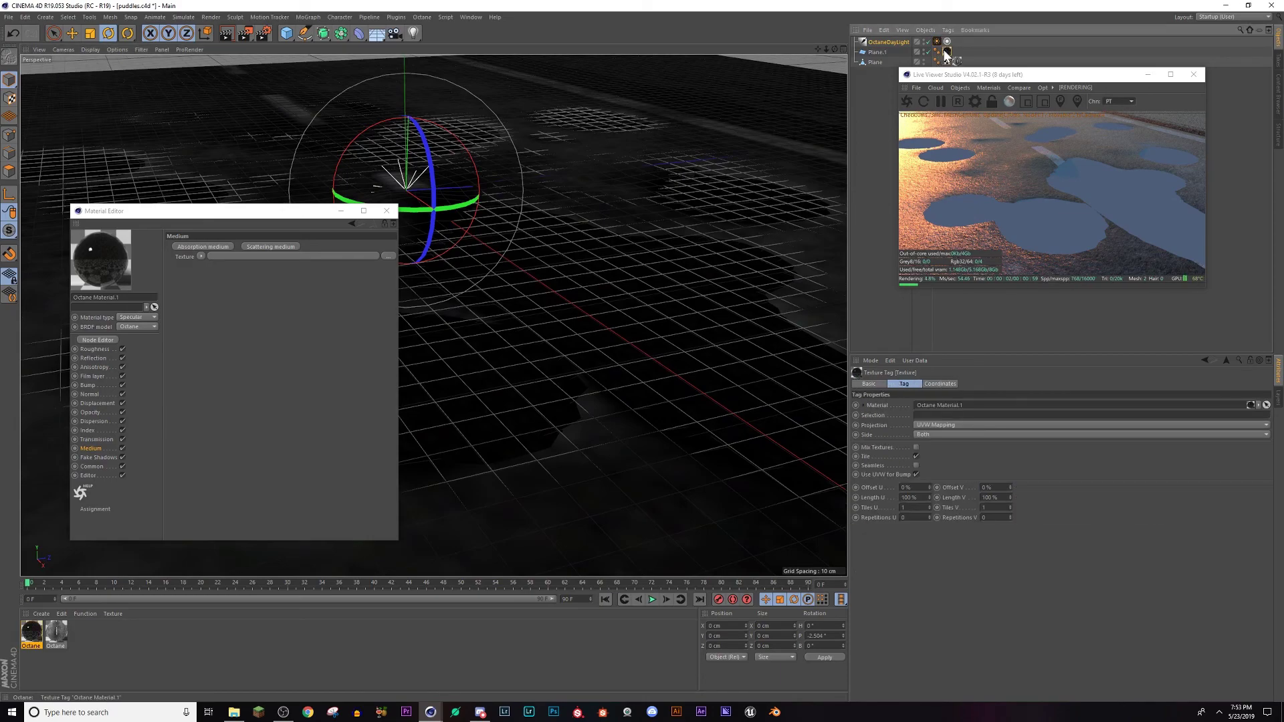
{"action": "left_click", "coordinate": [910, 104]}
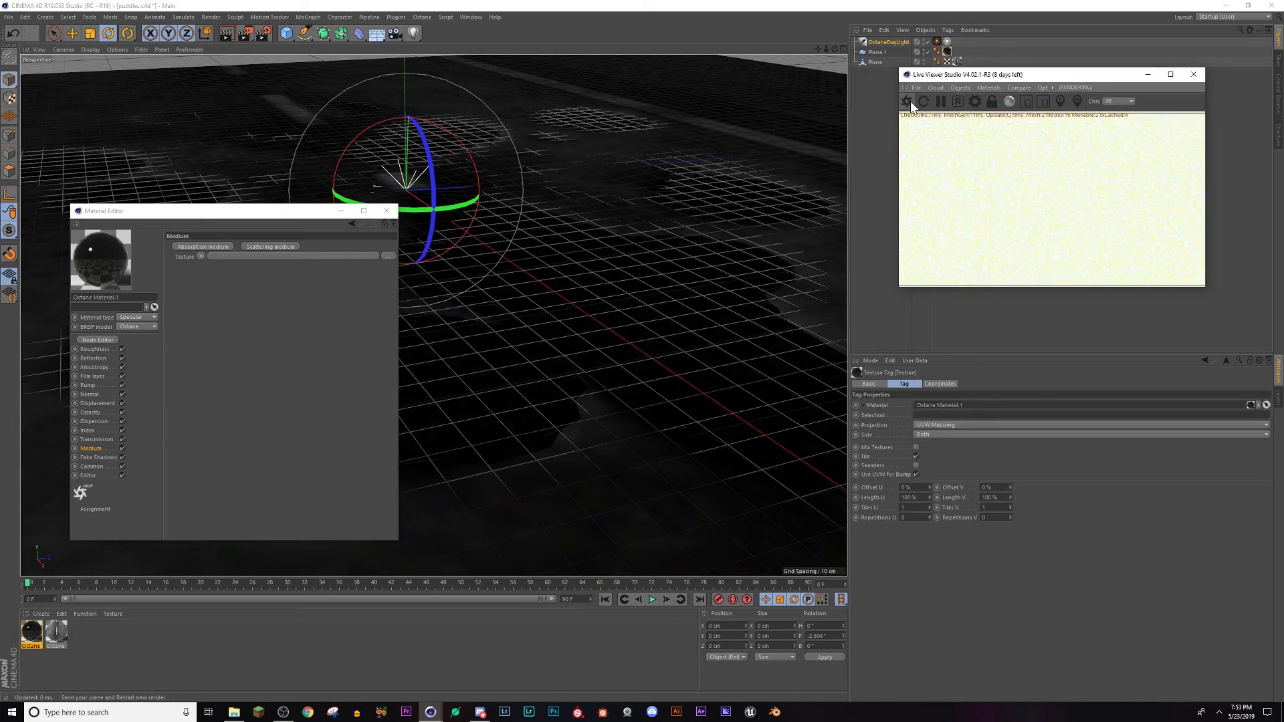
Step: Add a Scattering Medium to the water material and reduce its Density to about 0.005 and Volume Step Length to about 0.073
{"action": "left_click_drag", "start_coordinate": [500, 451], "coordinate": [490, 310], "text": "alt"}
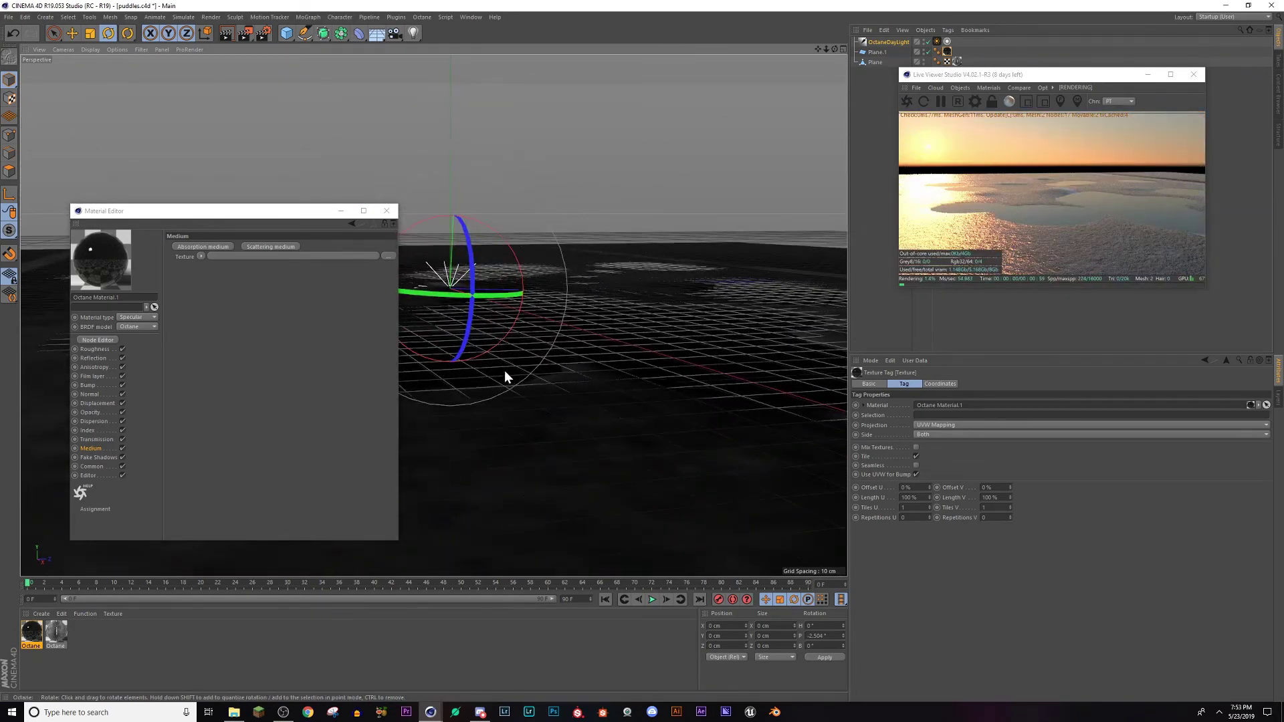
{"action": "left_click_drag", "start_coordinate": [491, 379], "coordinate": [493, 483], "text": "alt"}
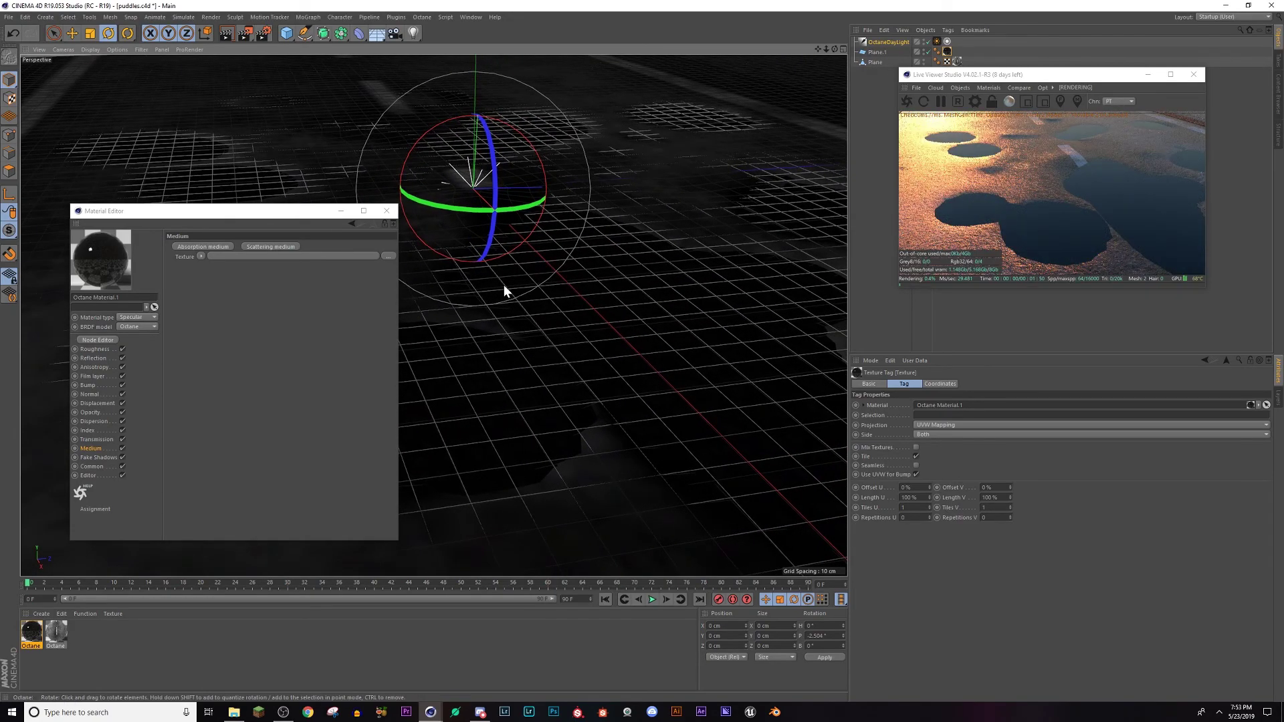
{"action": "left_click_drag", "start_coordinate": [523, 259], "coordinate": [618, 314], "text": "alt"}
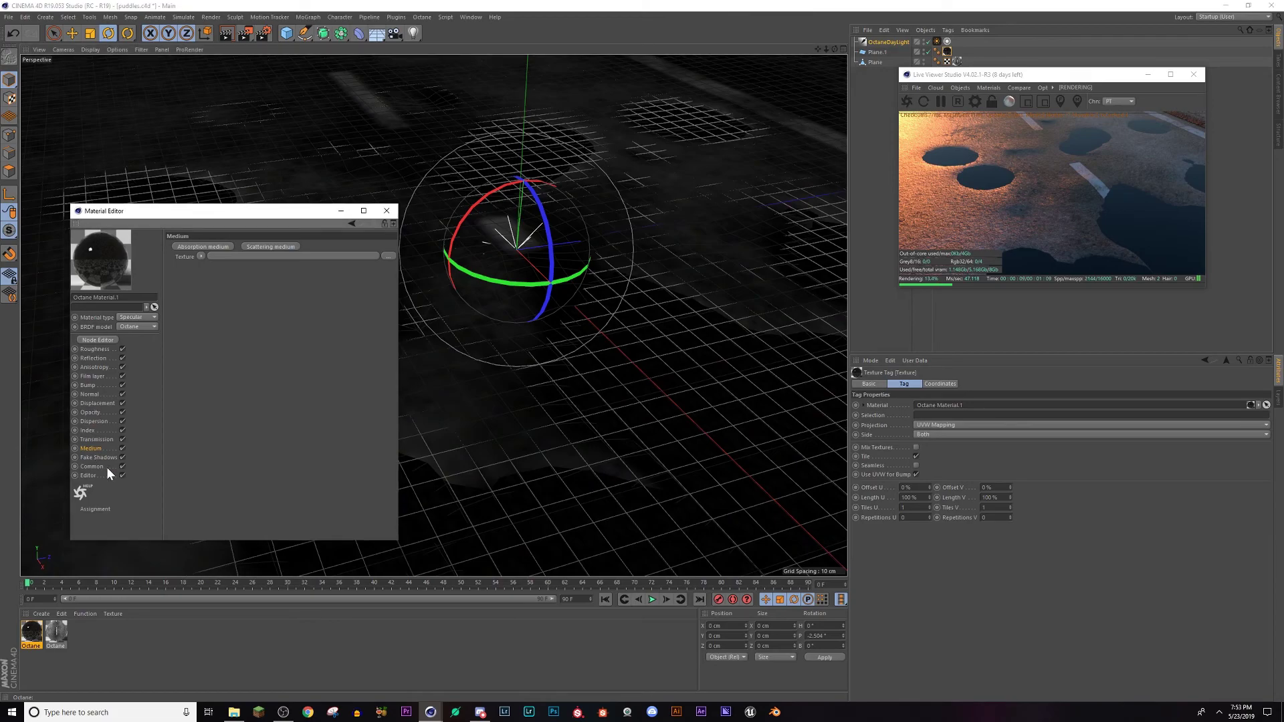
{"action": "left_click", "coordinate": [270, 245]}
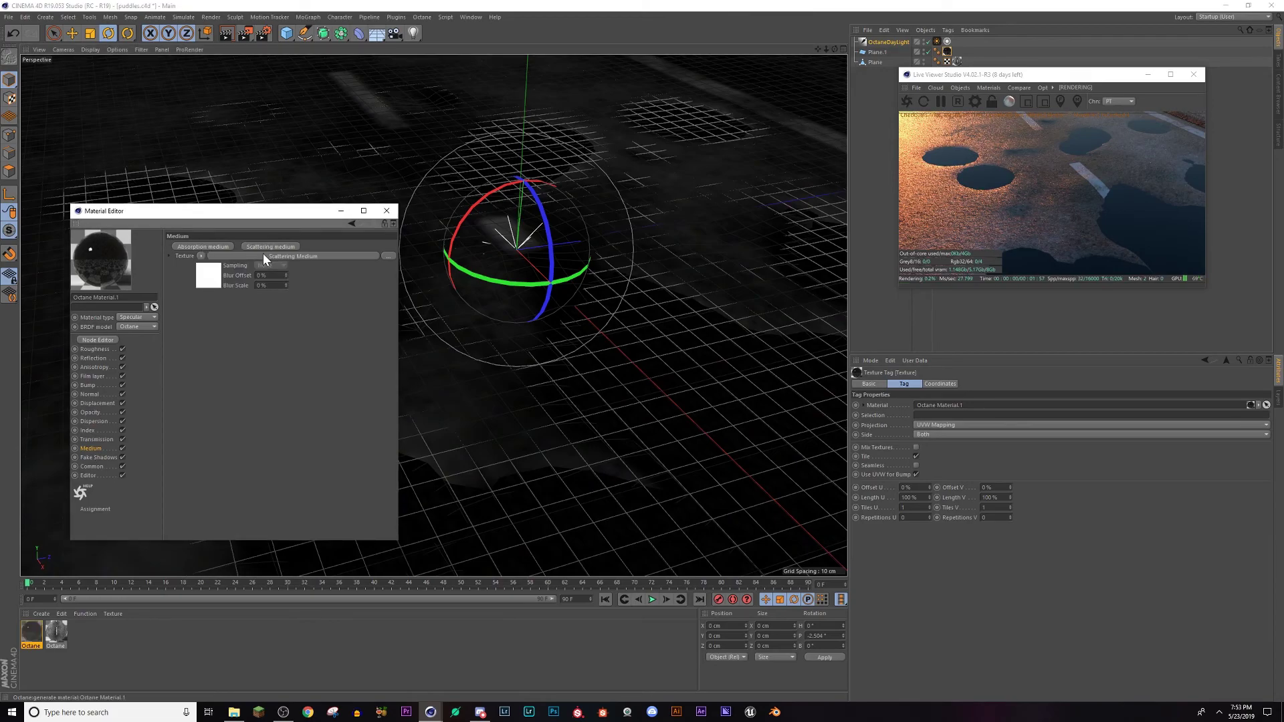
{"action": "left_click", "coordinate": [263, 255]}
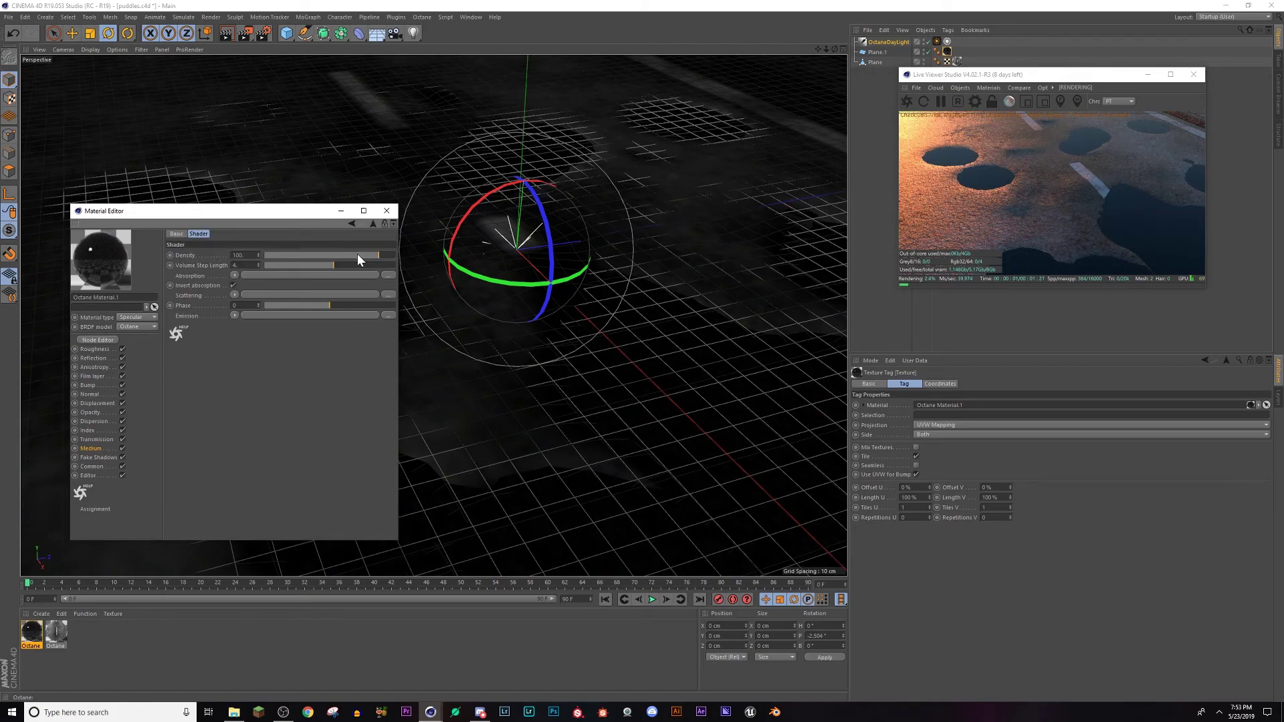
{"action": "left_click_drag", "start_coordinate": [357, 254], "coordinate": [287, 262]}
Step: Brighten the water material's Transmission color to a value (V) of 93%
{"action": "left_click", "coordinate": [99, 440]}
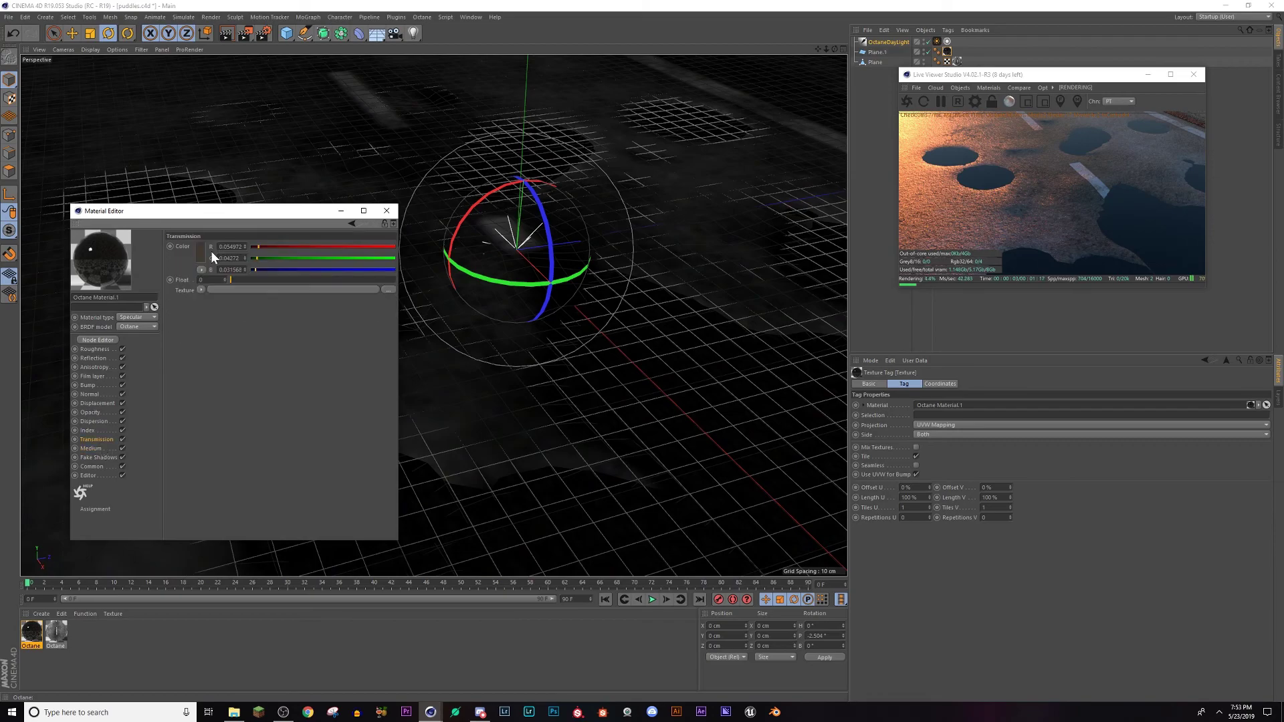
{"action": "left_click", "coordinate": [203, 253]}
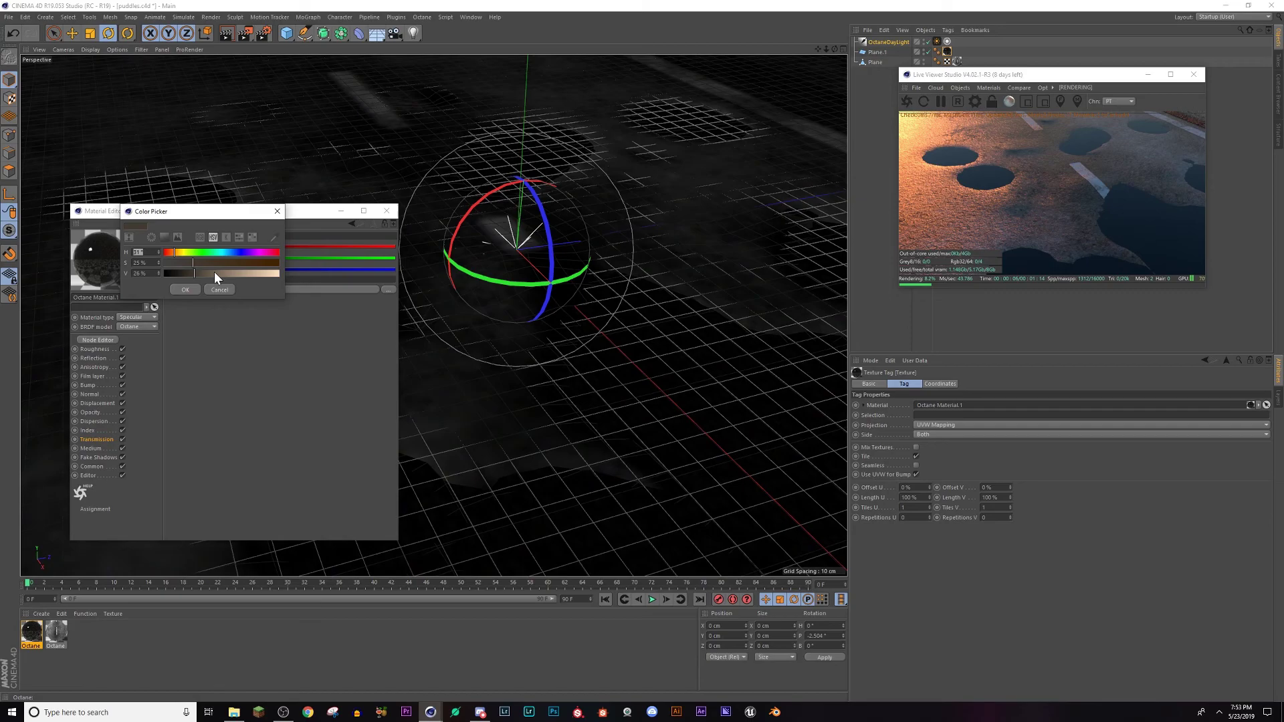
{"action": "left_click_drag", "start_coordinate": [214, 272], "coordinate": [271, 274]}
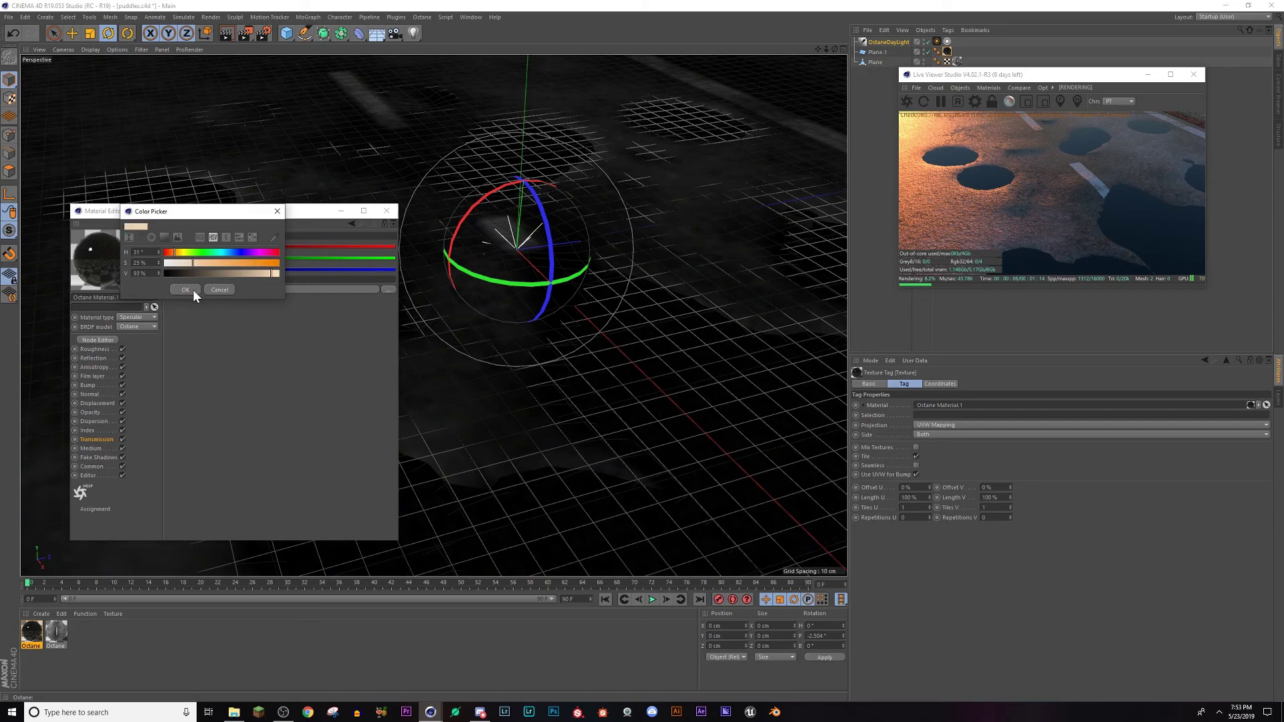
{"action": "left_click", "coordinate": [192, 290]}
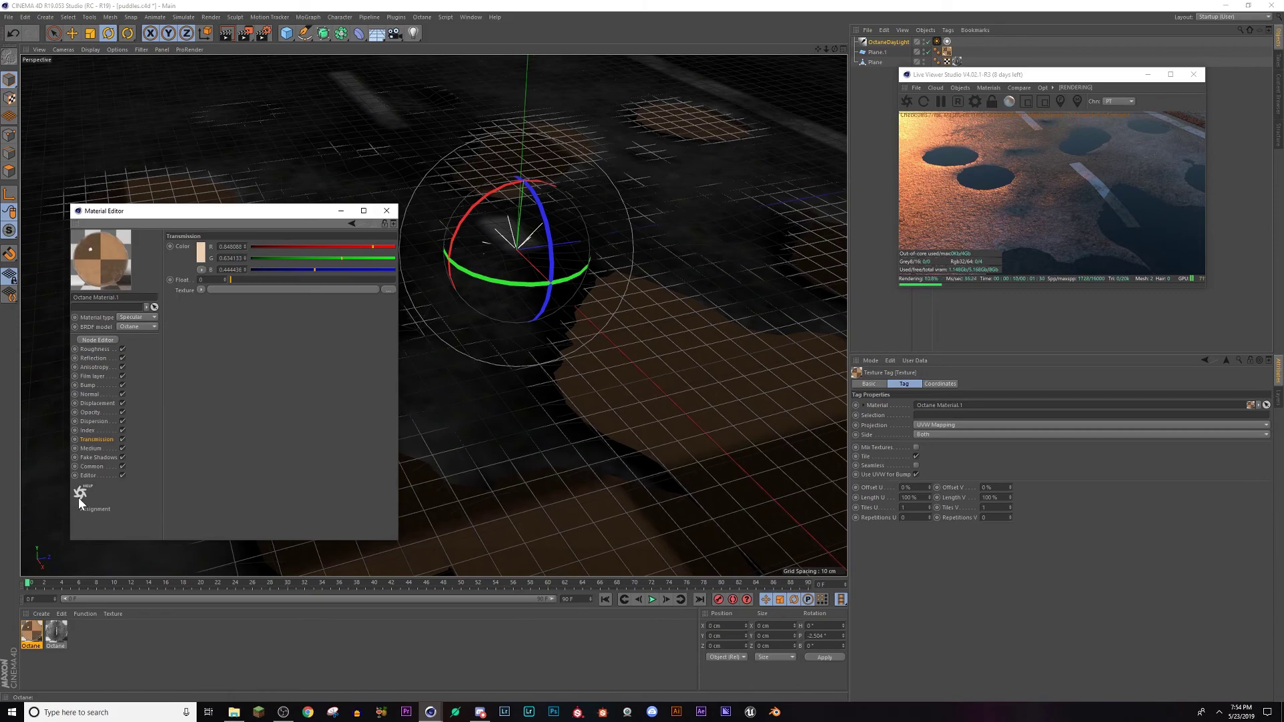
Step: Try higher Density values for the water's scattering medium, settling at about 7.99
{"action": "left_click", "coordinate": [91, 448]}
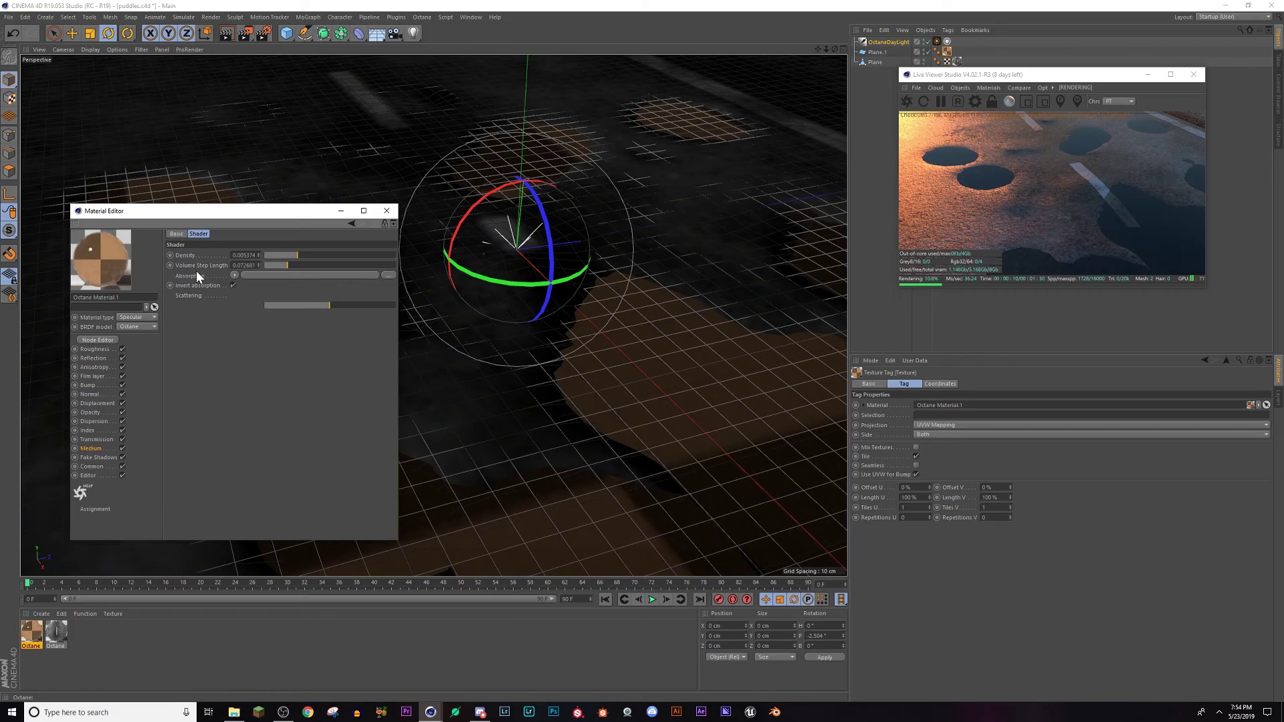
{"action": "left_click_drag", "start_coordinate": [297, 255], "coordinate": [375, 254]}
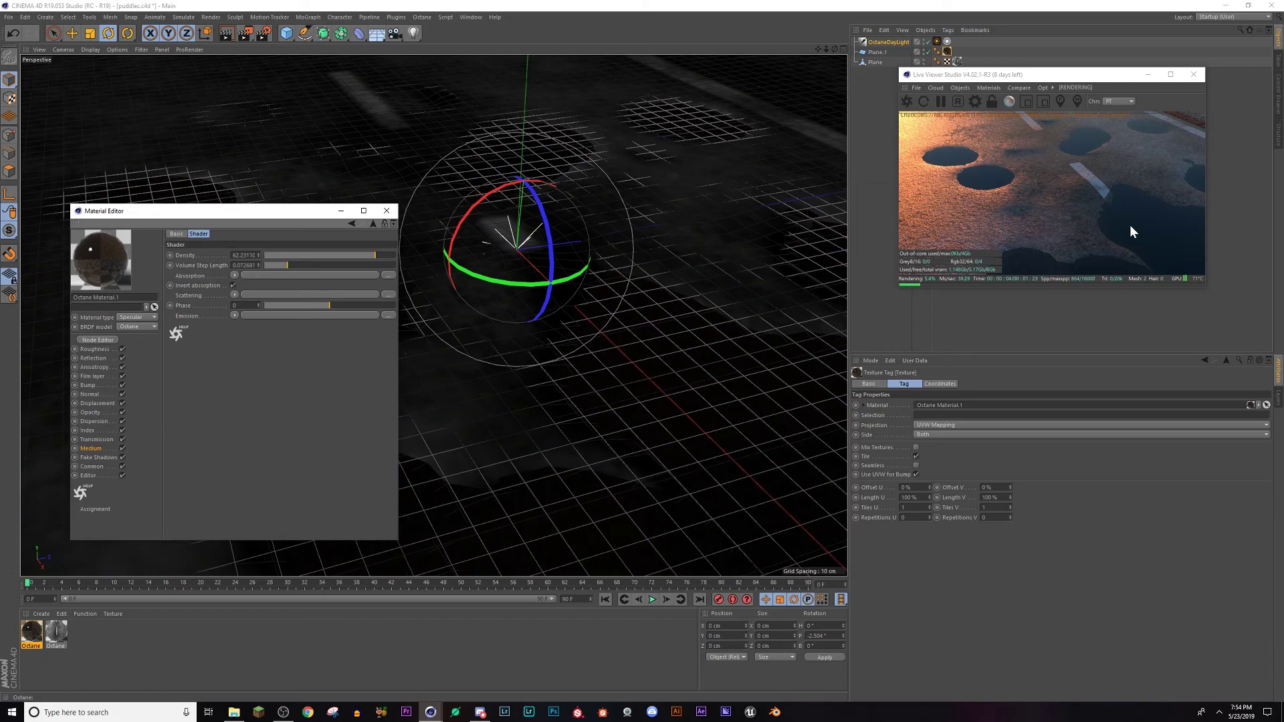
{"action": "left_click_drag", "start_coordinate": [375, 255], "coordinate": [1177, 241]}
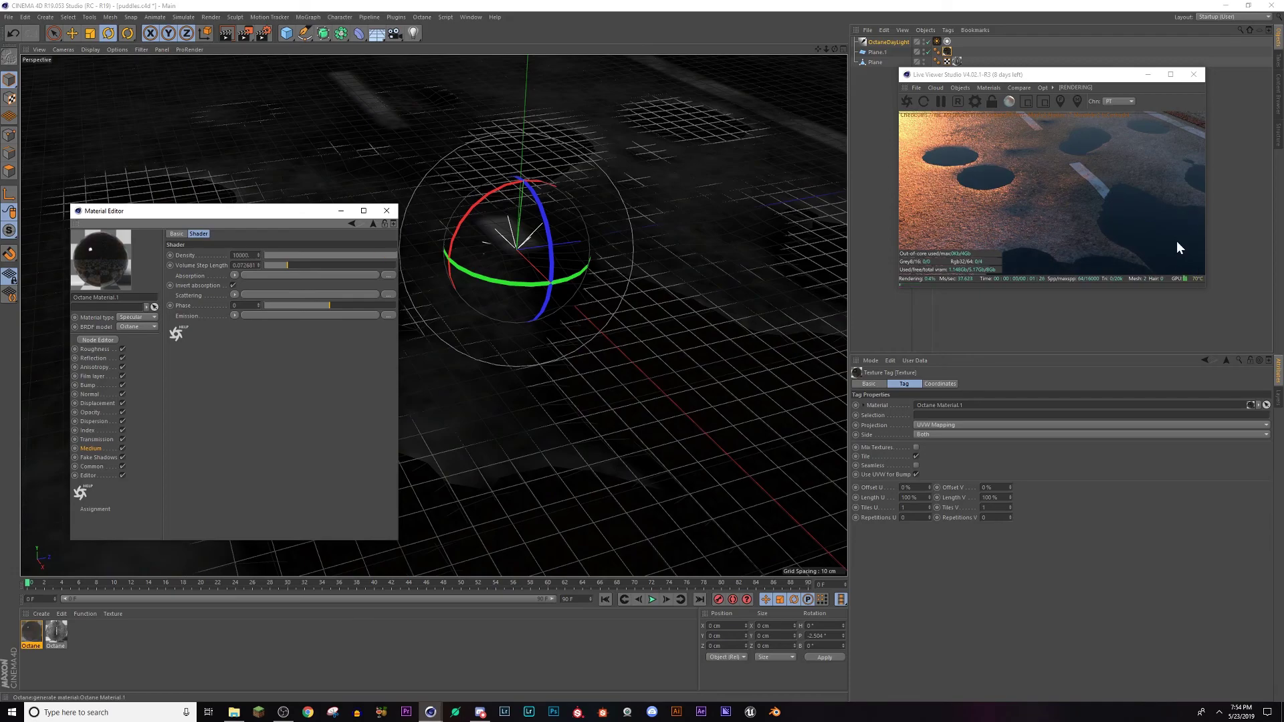
{"action": "left_click", "coordinate": [349, 254]}
{"action": "mouse_move", "coordinate": [349, 255]}
{"action": "left_mouse_down"}
{"action": "mouse_move", "coordinate": [287, 252]}
{"action": "mouse_move", "coordinate": [359, 254]}
{"action": "left_mouse_up"}
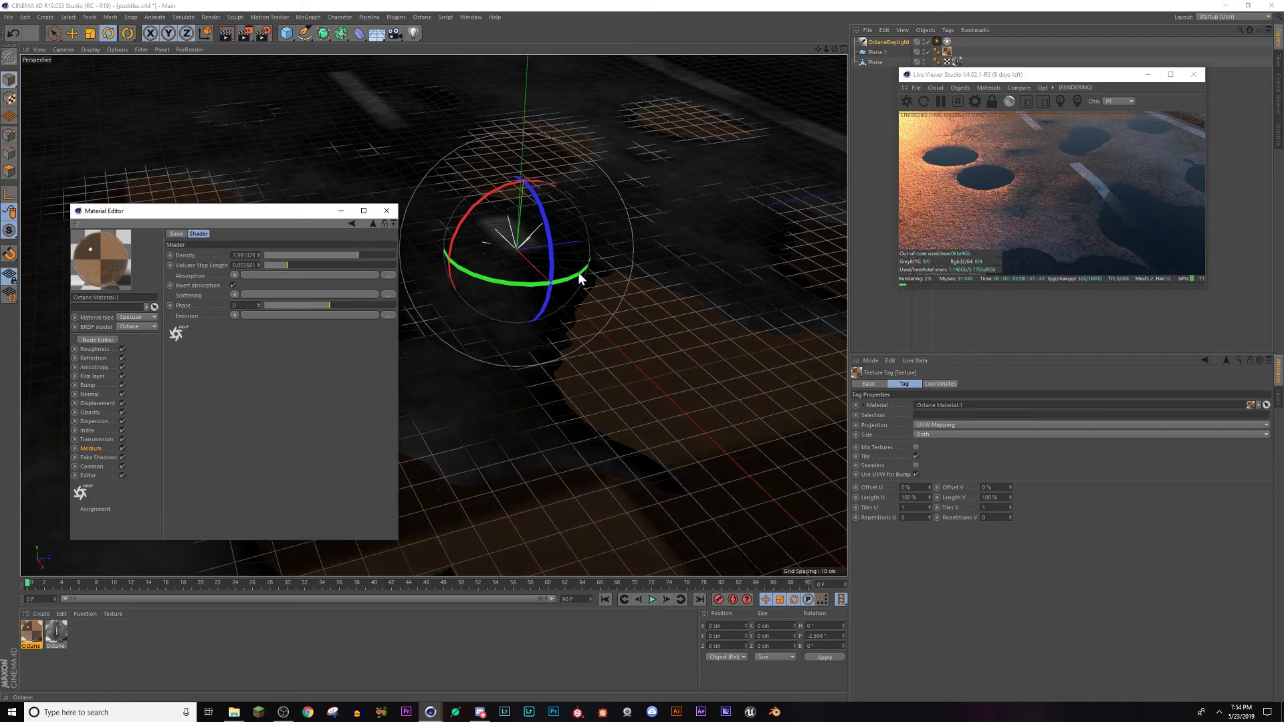
Step: Lower the scattering medium's Density in stages to about 0.0014, checking the puddles from a low angle
{"action": "left_click_drag", "start_coordinate": [543, 245], "coordinate": [544, 227], "text": "alt"}
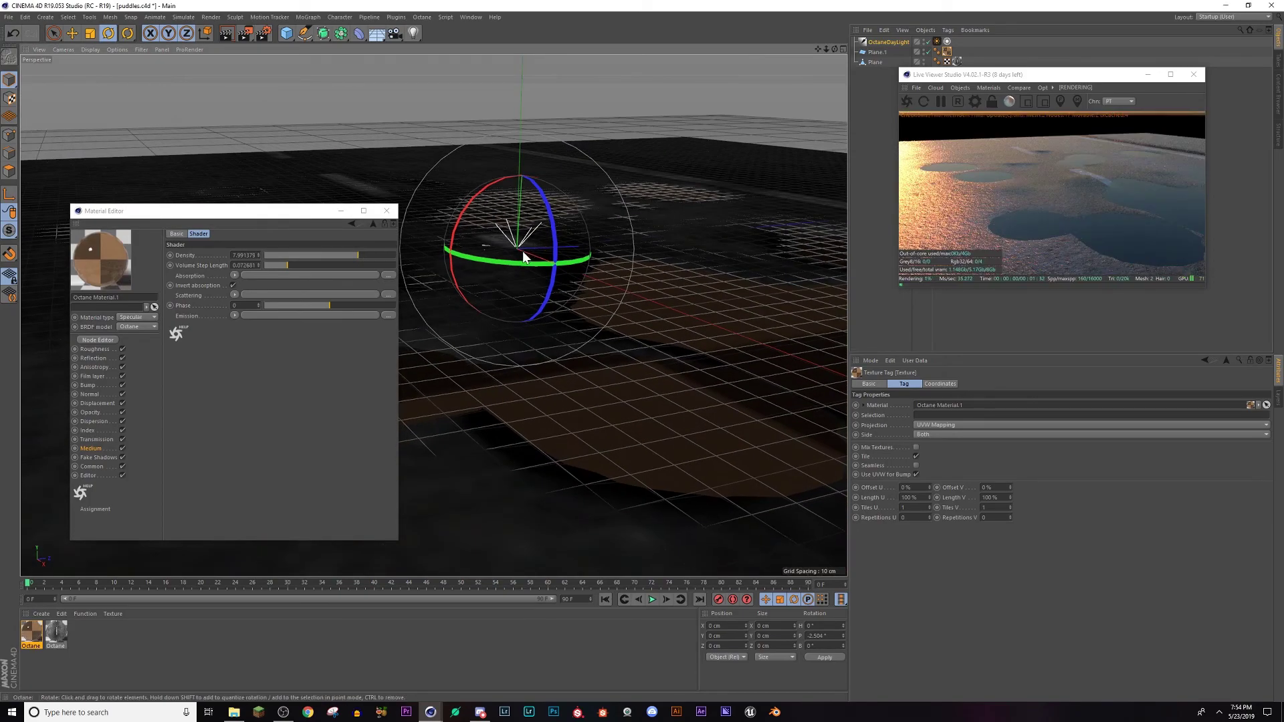
{"action": "left_click_drag", "start_coordinate": [506, 260], "coordinate": [483, 287], "text": "alt"}
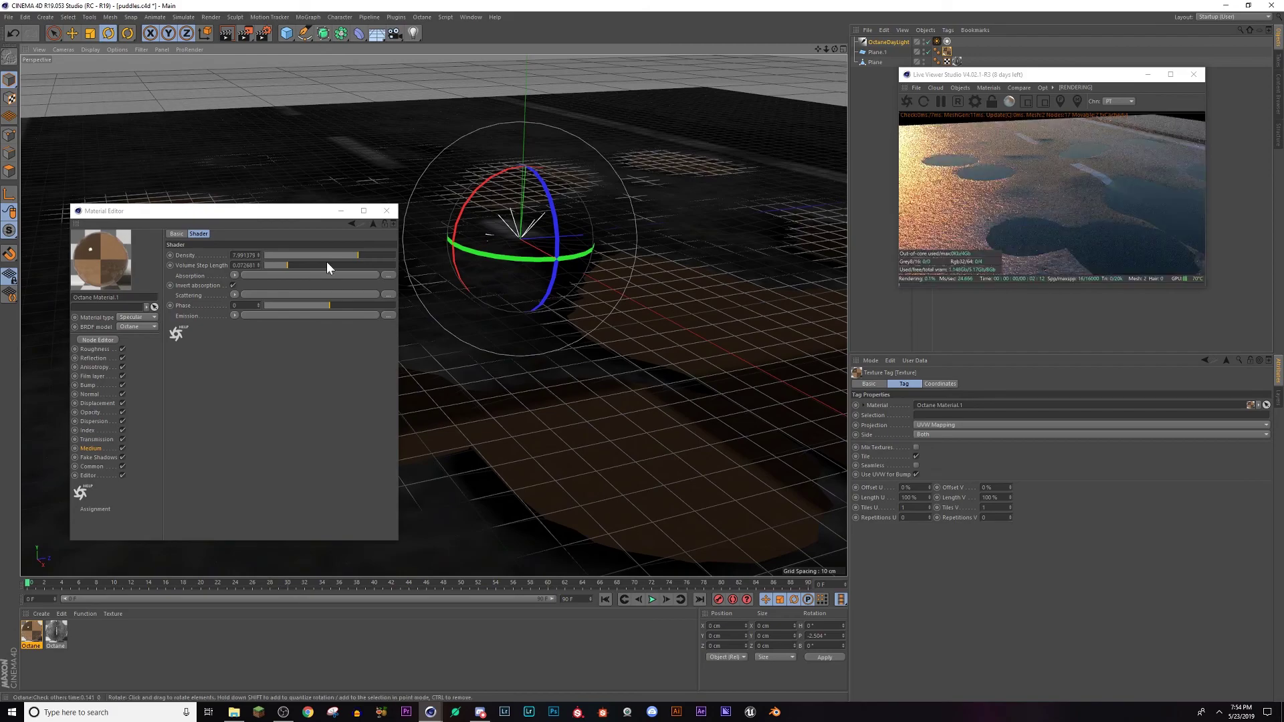
{"action": "left_click", "coordinate": [348, 256]}
{"action": "left_click", "coordinate": [343, 255]}
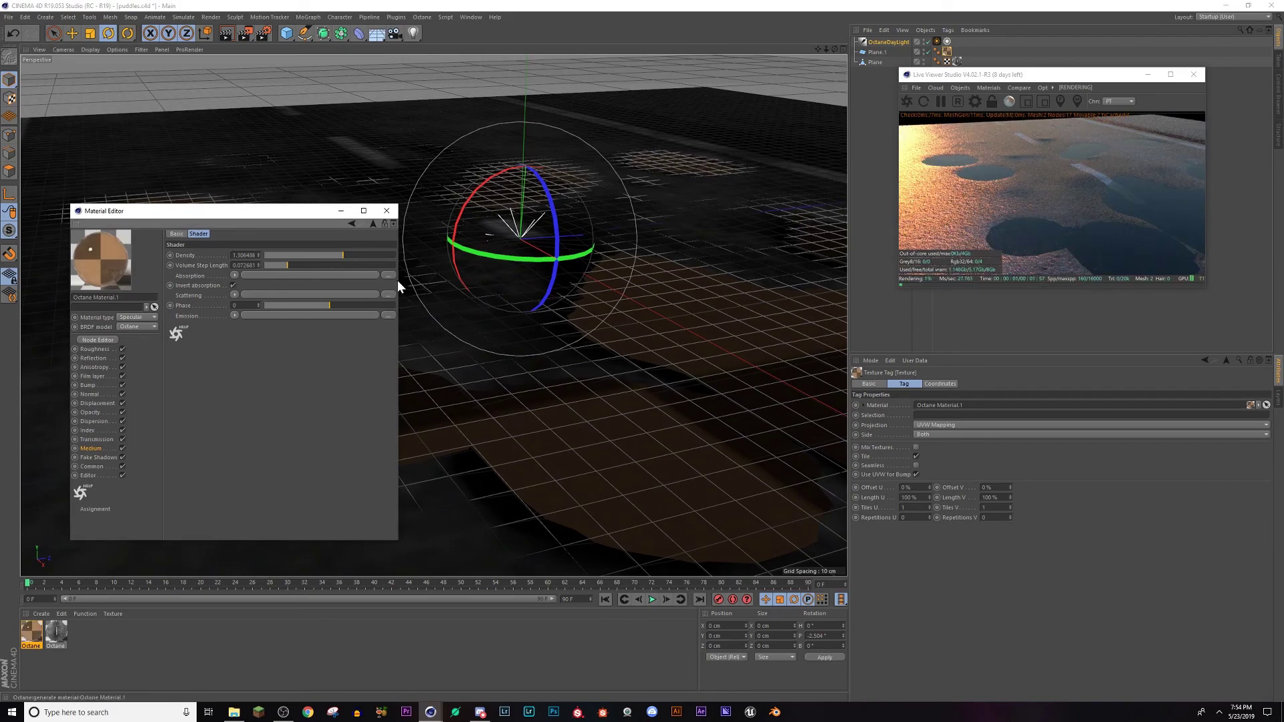
{"action": "left_click", "coordinate": [582, 311]}
{"action": "left_click_drag", "start_coordinate": [583, 312], "coordinate": [581, 298], "text": "alt"}
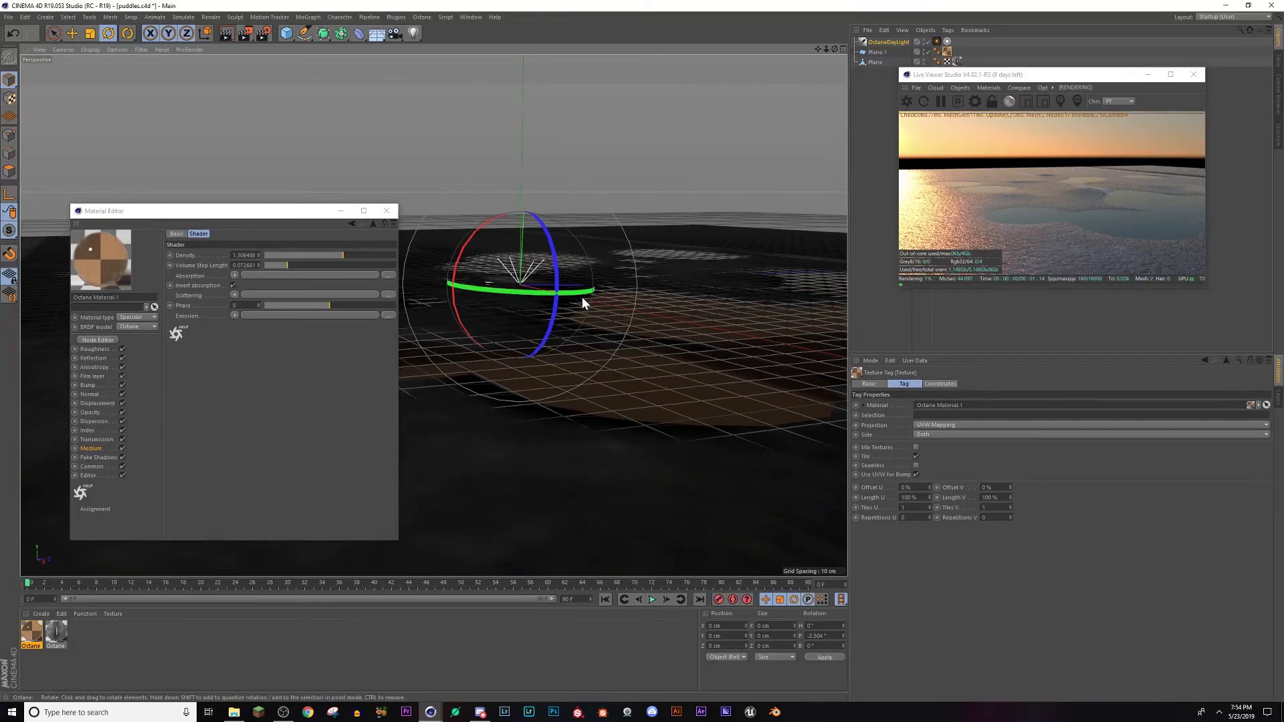
{"action": "left_click", "coordinate": [320, 255]}
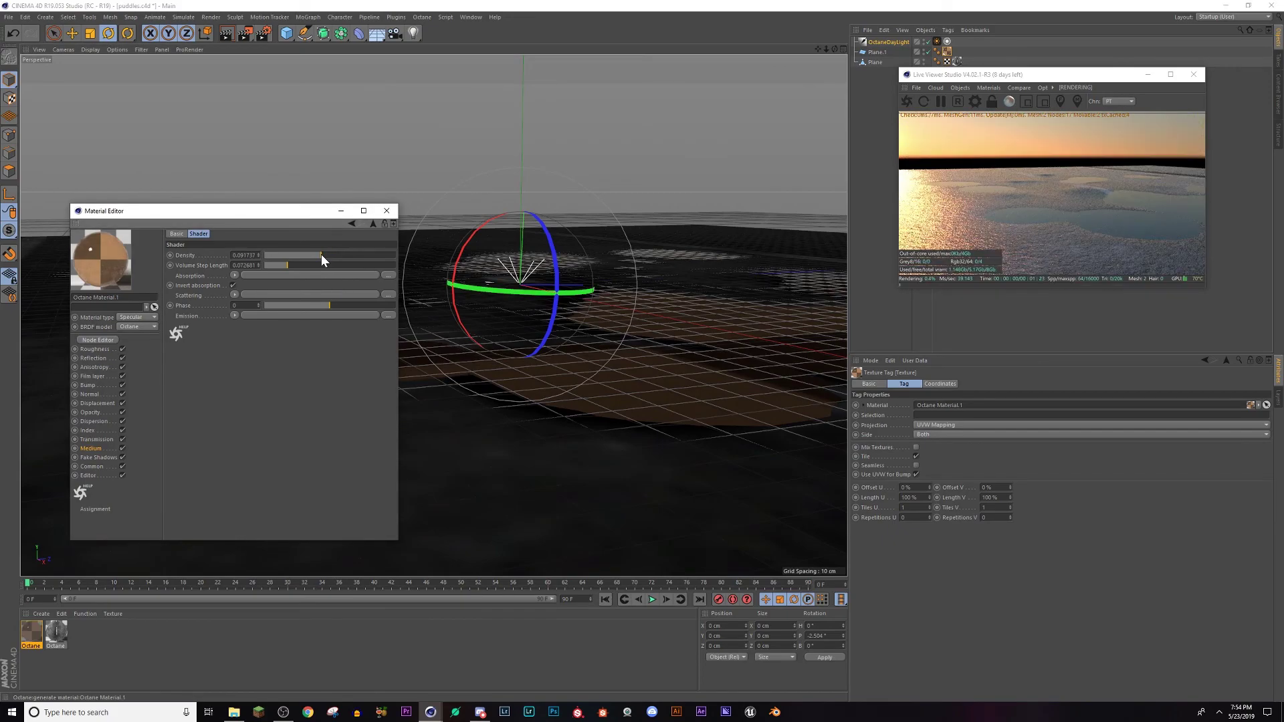
{"action": "left_click", "coordinate": [309, 255]}
{"action": "left_click", "coordinate": [286, 256]}
Step: Reduce the scattering medium's Volume Step Length to about 0.036 and check the puddles in the render
{"action": "left_click_drag", "start_coordinate": [605, 291], "coordinate": [608, 313], "text": "alt"}
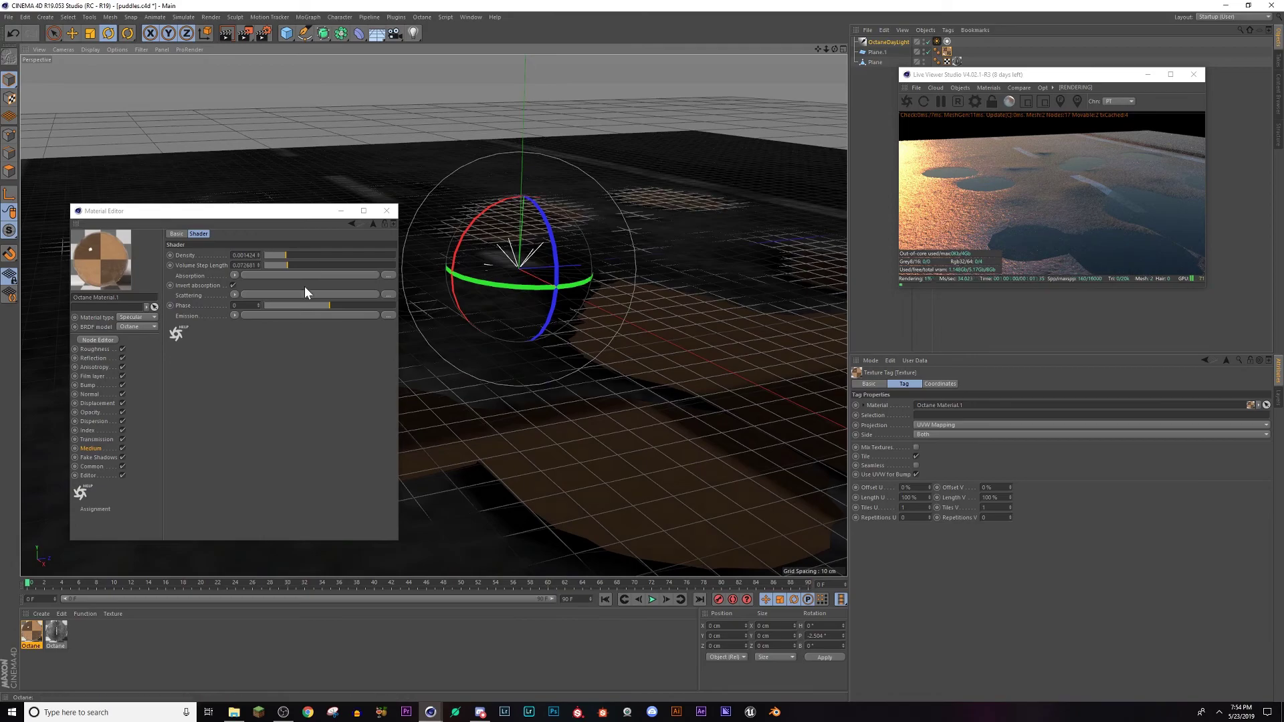
{"action": "left_click", "coordinate": [270, 265]}
{"action": "left_click_drag", "start_coordinate": [271, 265], "coordinate": [278, 266]}
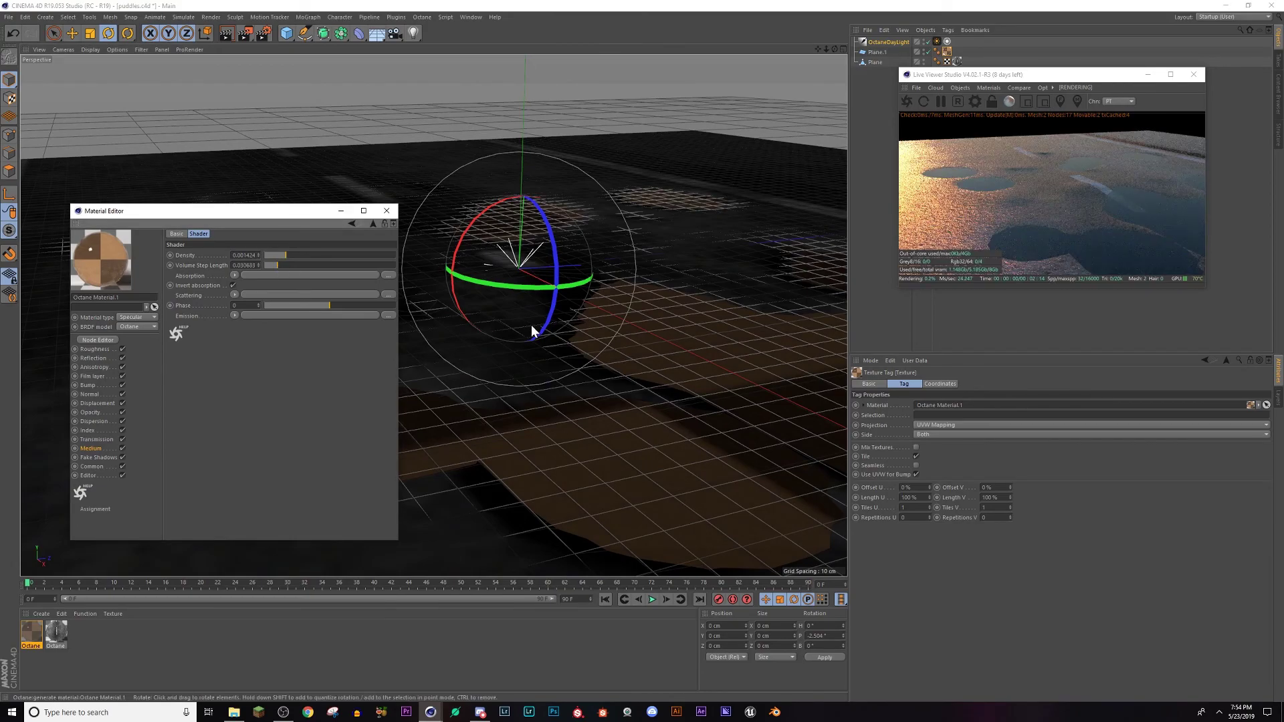
{"action": "left_click_drag", "start_coordinate": [540, 329], "coordinate": [552, 370], "text": "alt"}
{"action": "left_click_drag", "start_coordinate": [581, 313], "coordinate": [579, 317], "text": "alt"}
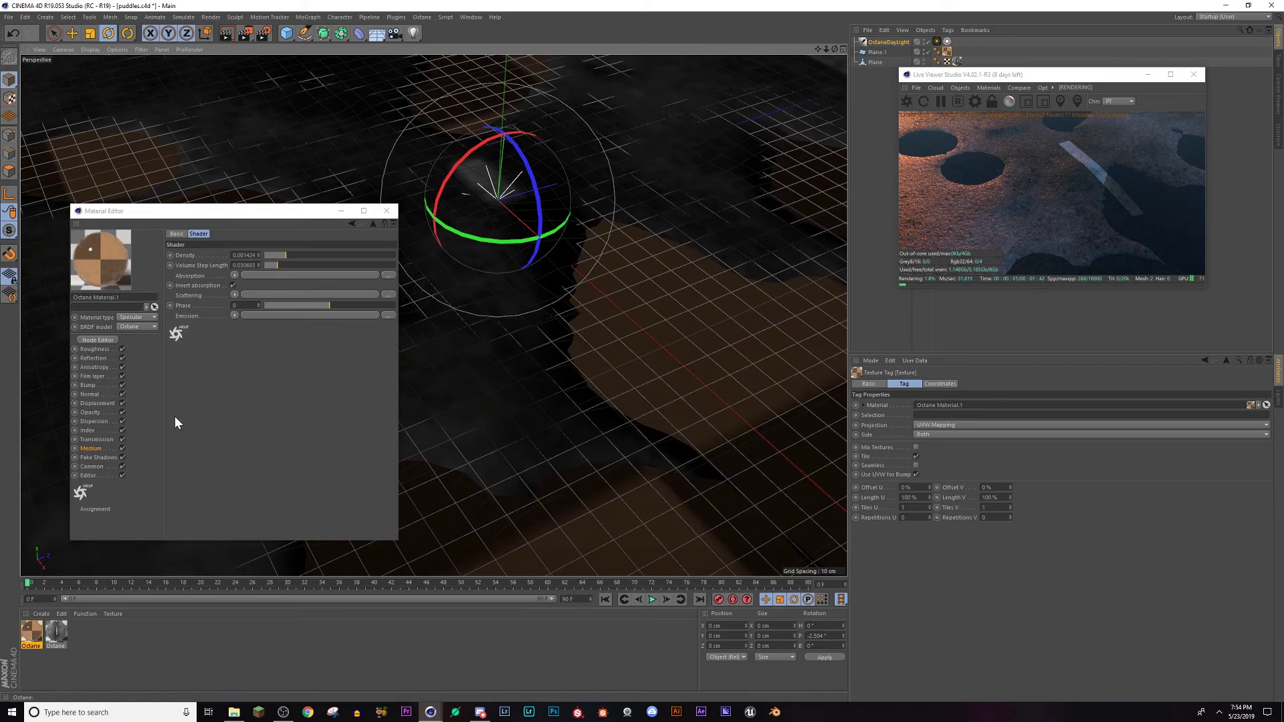
Step: Add an Octane Noise texture to the water material's Bump channel and open its shader settings
{"action": "left_click", "coordinate": [97, 440]}
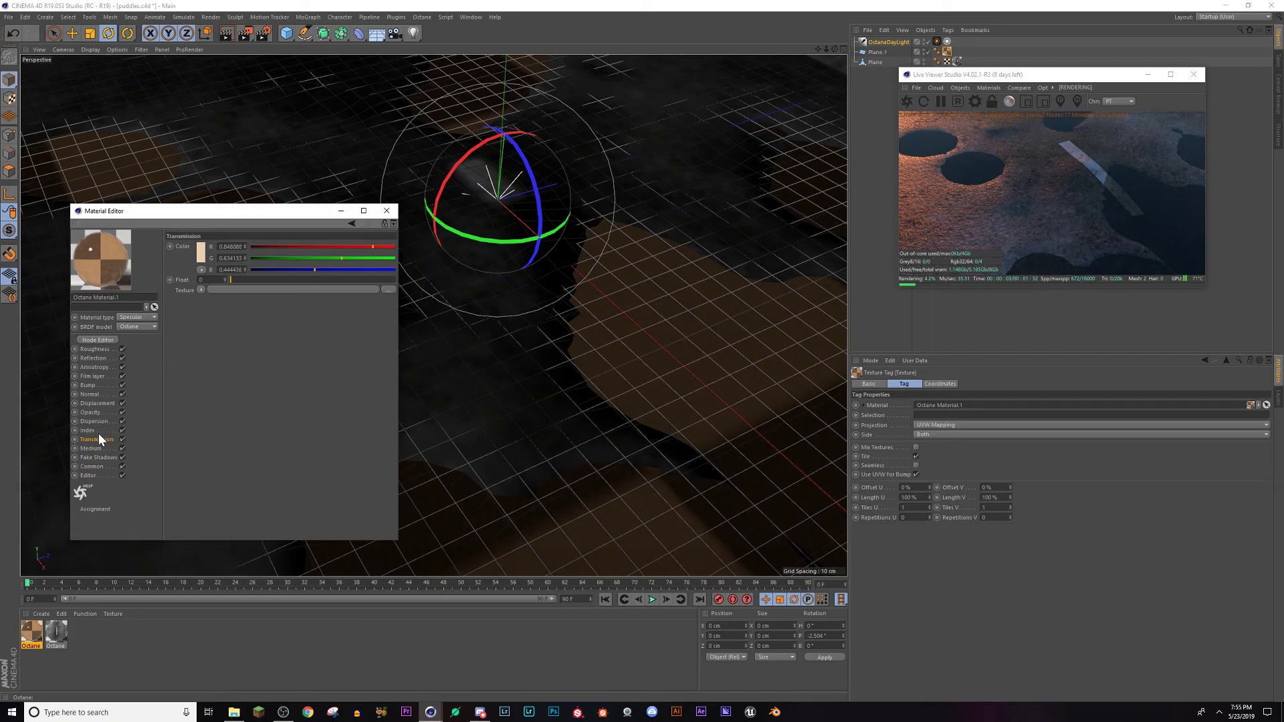
{"action": "left_click", "coordinate": [87, 385]}
{"action": "left_click_drag", "start_coordinate": [601, 213], "coordinate": [504, 194], "text": "alt"}
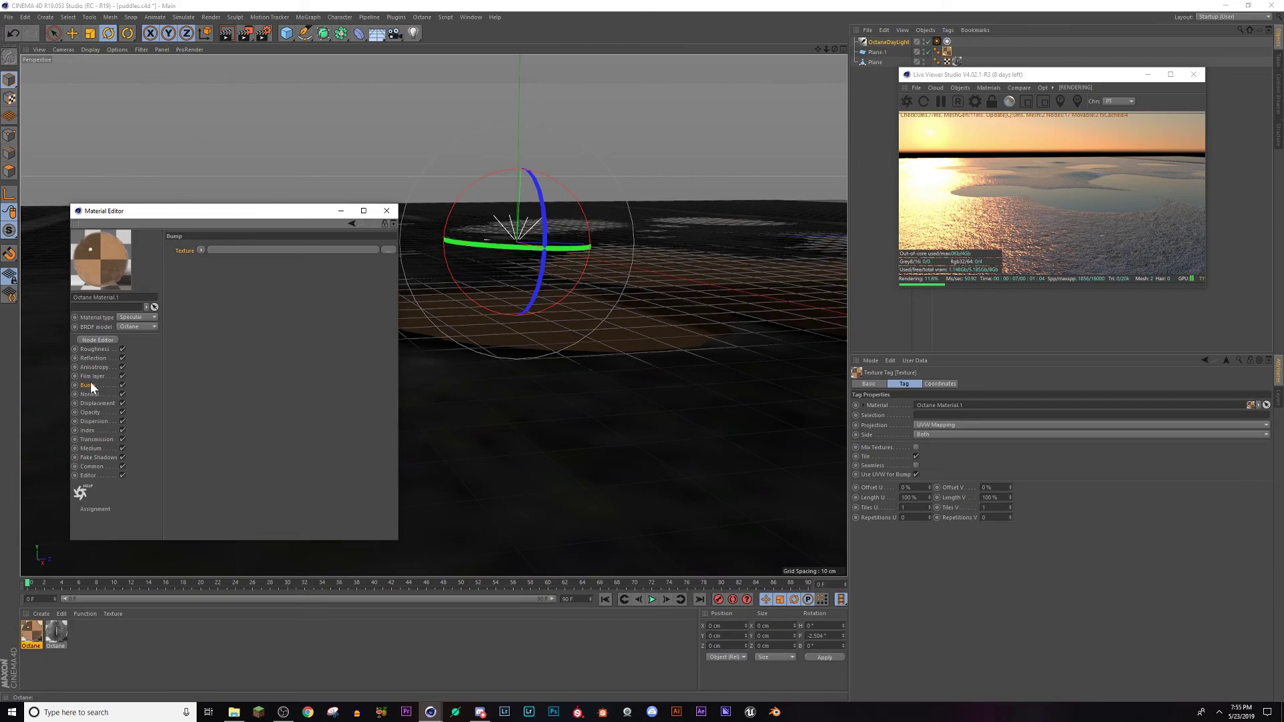
{"action": "left_click", "coordinate": [201, 250]}
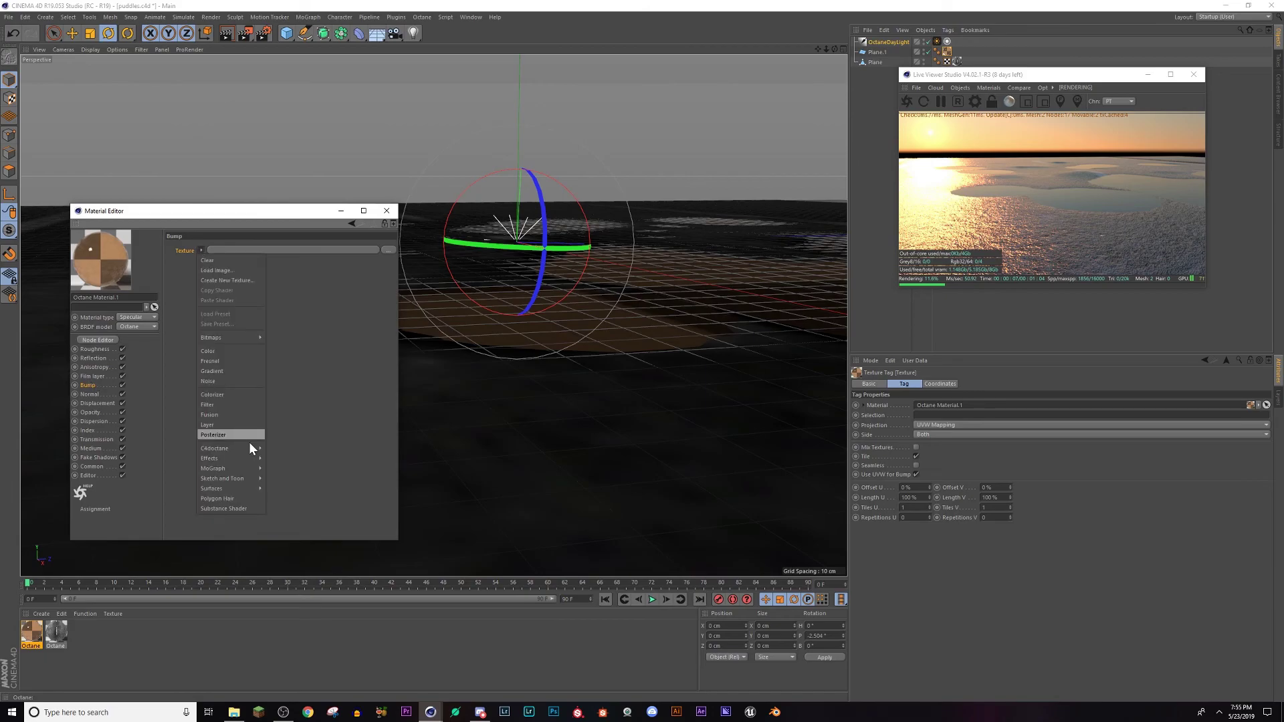
{"action": "mouse_move", "coordinate": [250, 445]}
{"action": "left_click", "coordinate": [288, 497]}
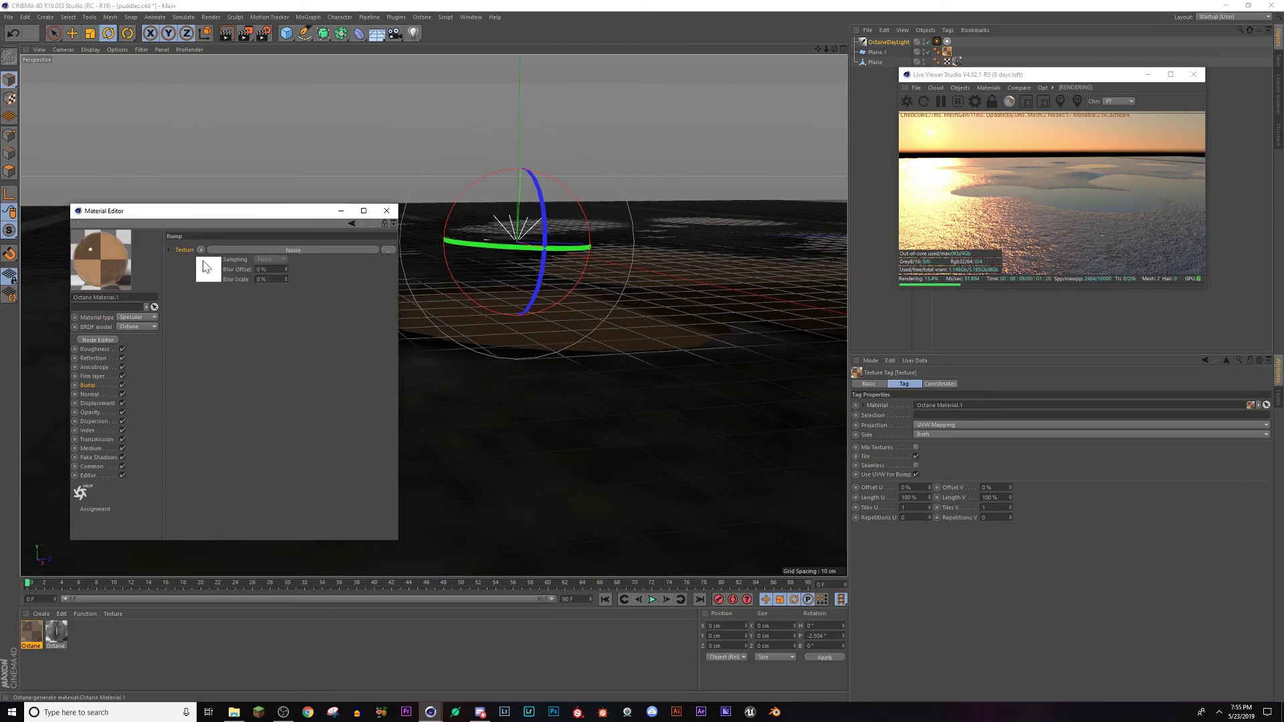
{"action": "left_click", "coordinate": [210, 280]}
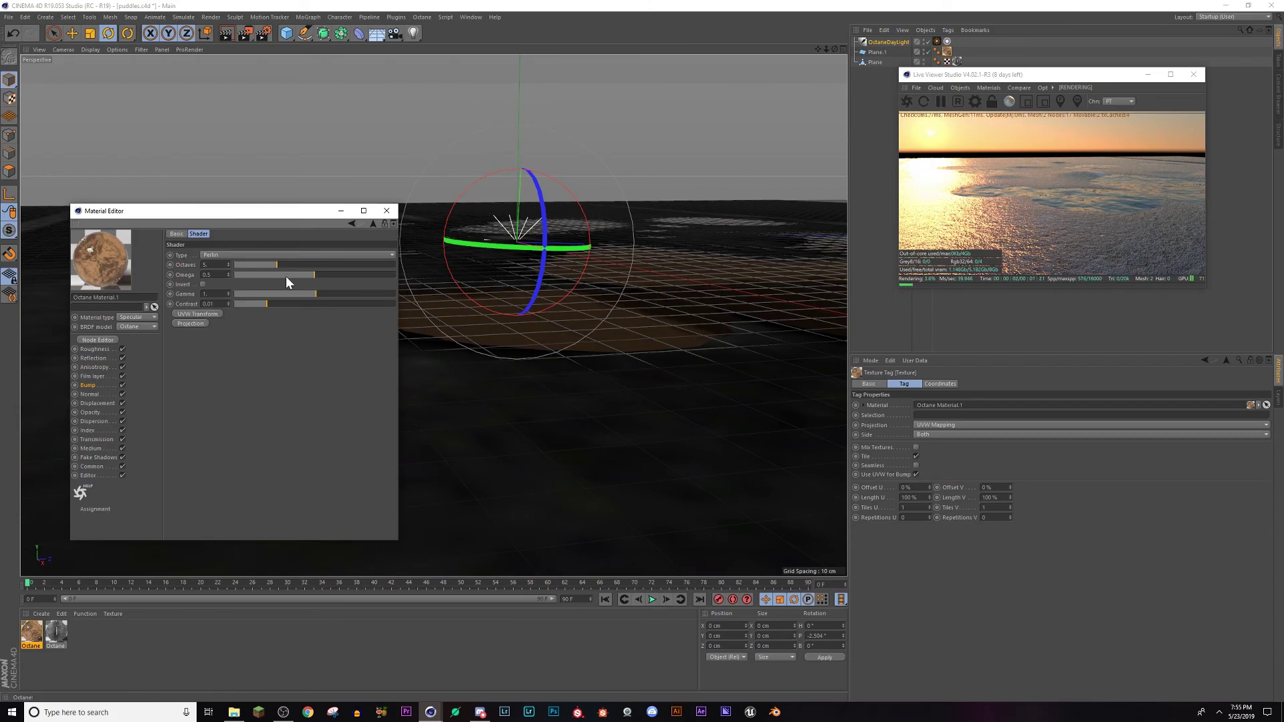
Step: Set the bump noise to 15 Octaves, with Omega about 0.73, Gamma about 4.5 and Contrast about 0.045
{"action": "left_click_drag", "start_coordinate": [266, 266], "coordinate": [389, 267]}
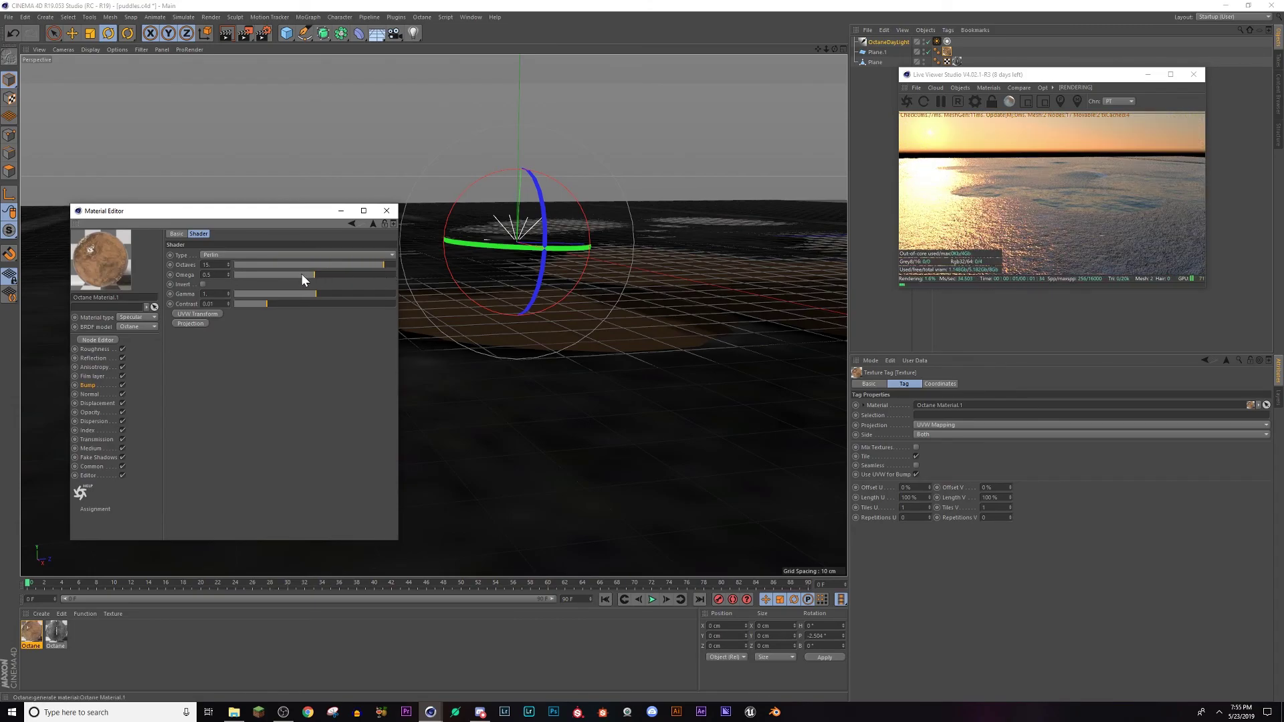
{"action": "left_click_drag", "start_coordinate": [302, 275], "coordinate": [352, 287]}
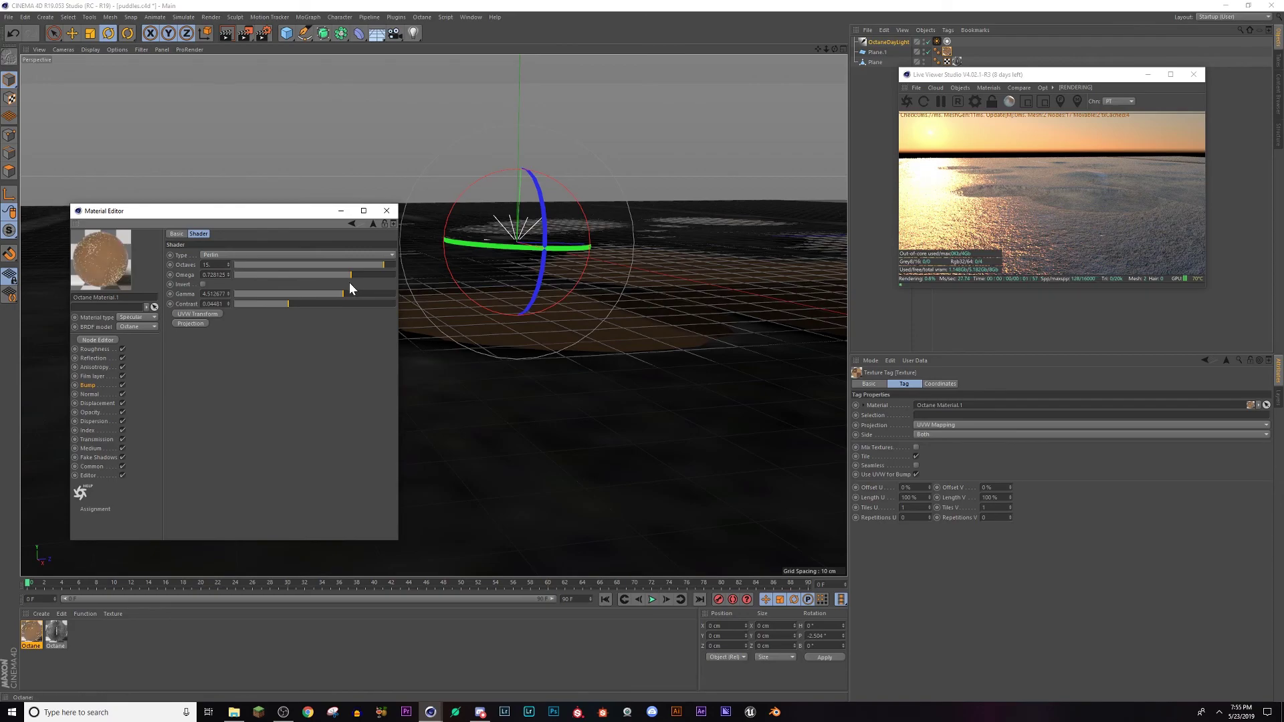
{"action": "left_click_drag", "start_coordinate": [558, 298], "coordinate": [521, 294], "text": "alt"}
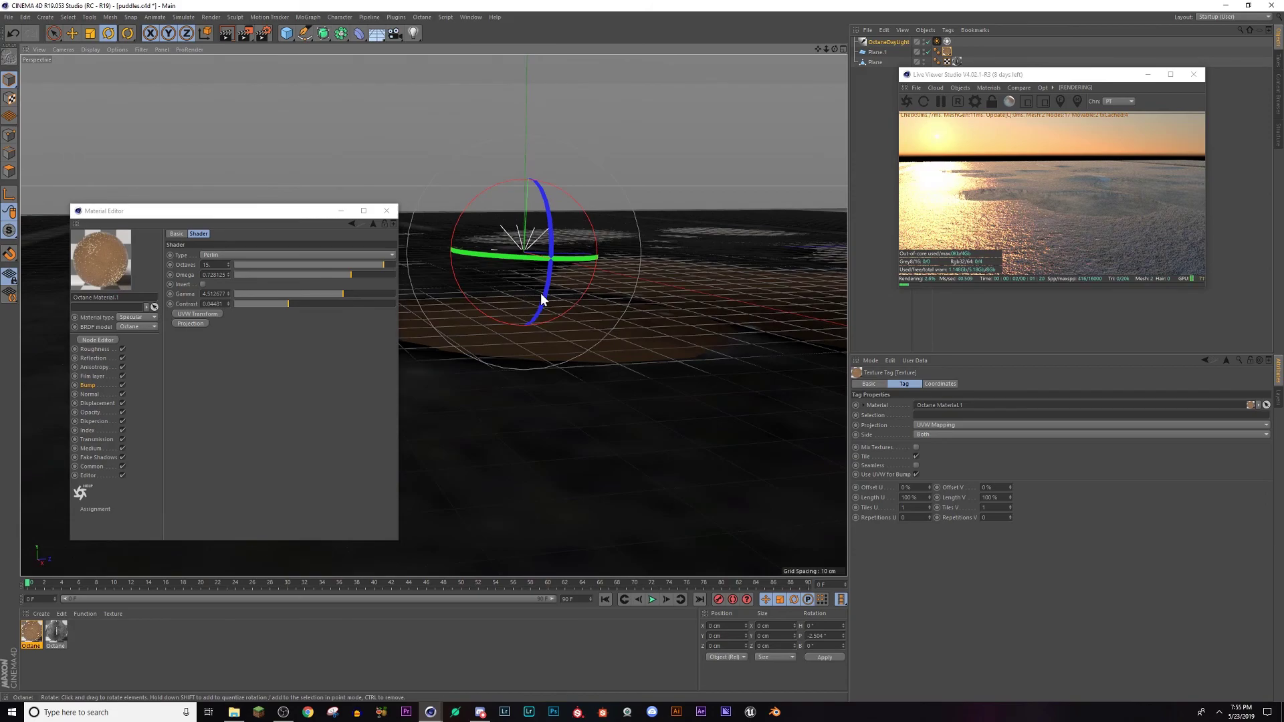
{"action": "left_click_drag", "start_coordinate": [551, 287], "coordinate": [557, 344], "text": "alt"}
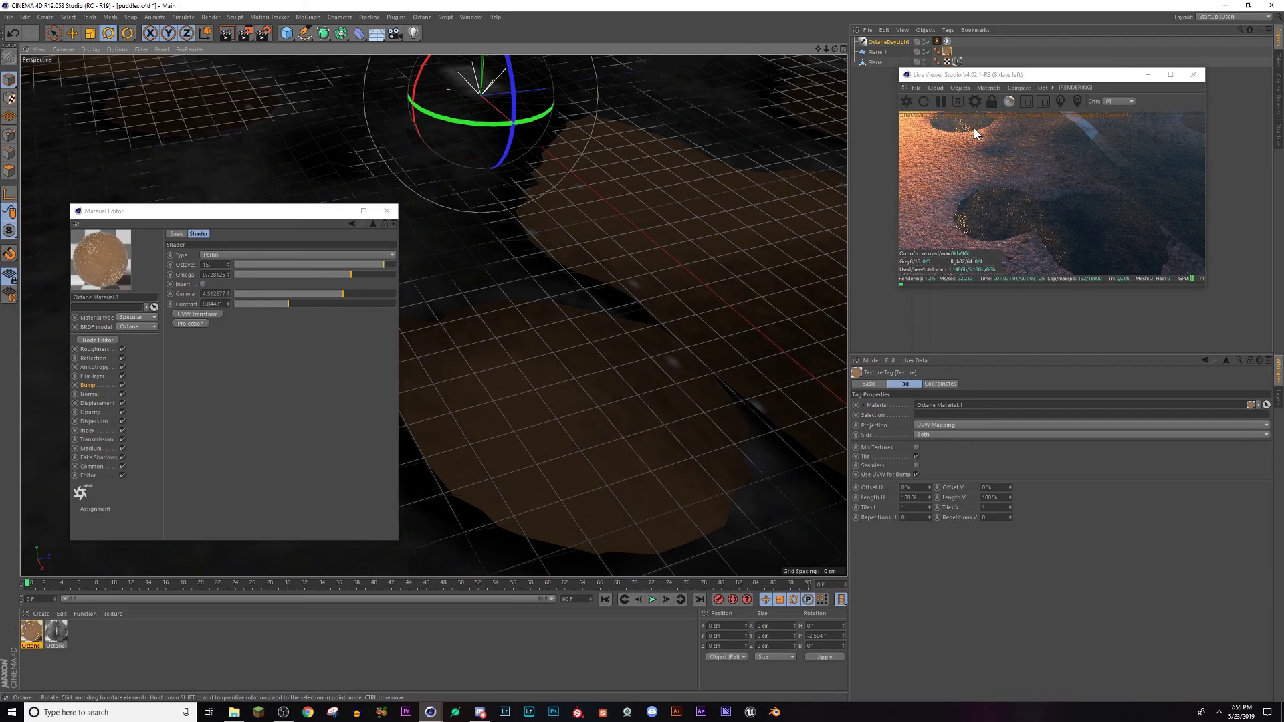
Step: Set the path tracing Max. samples to 1000 in the Octane Settings
{"action": "left_click", "coordinate": [975, 101]}
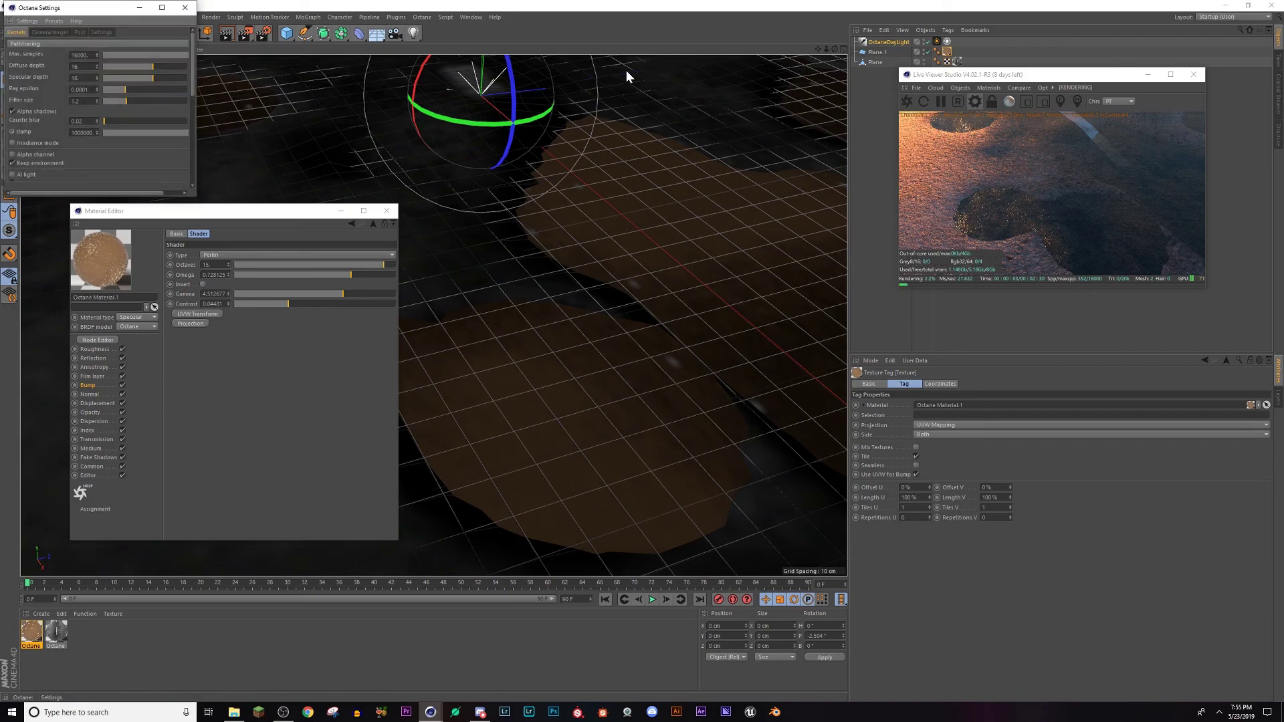
{"action": "left_click", "coordinate": [48, 22]}
{"action": "left_click", "coordinate": [62, 75]}
{"action": "double_click", "coordinate": [80, 54]}
{"action": "type", "text": "1000"}
{"action": "key", "text": "Return"}
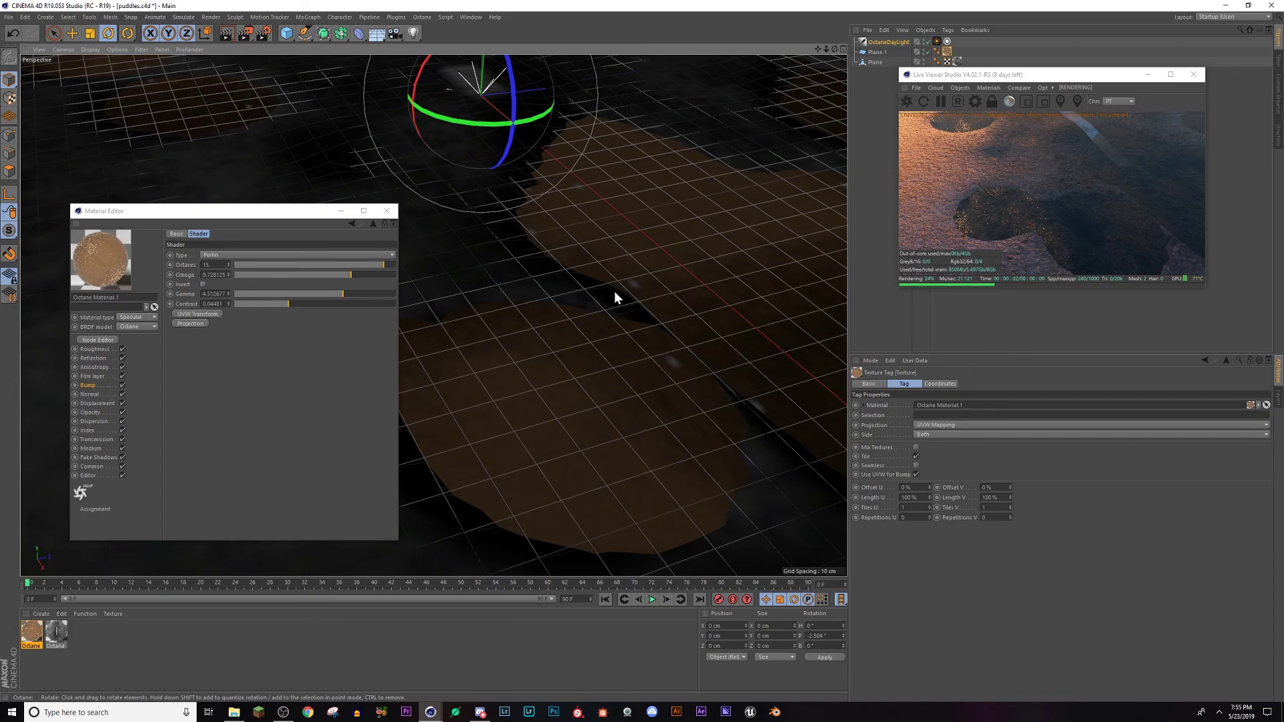
Step: Lower the bump noise's Omega to about 0.37 and Gamma to about 0.22, checking the puddles from different angles
{"action": "left_click_drag", "start_coordinate": [350, 274], "coordinate": [294, 276]}
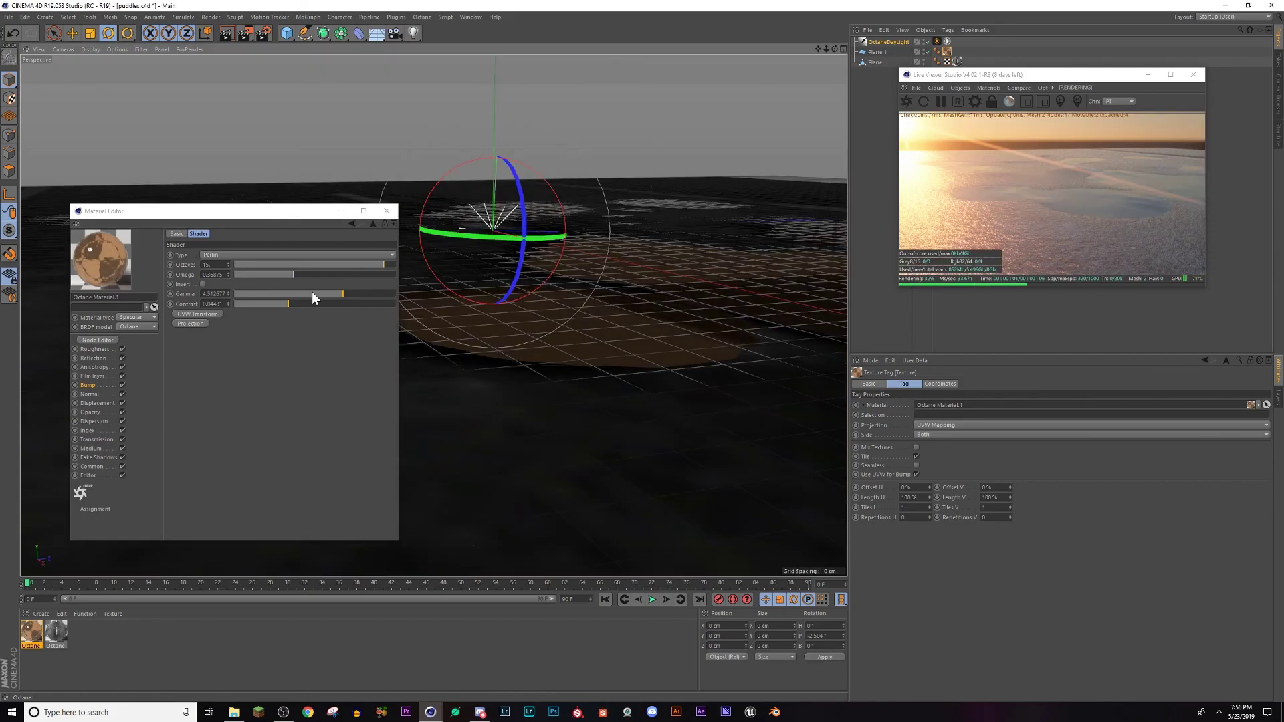
{"action": "mouse_move", "coordinate": [311, 293]}
{"action": "left_mouse_down"}
{"action": "mouse_move", "coordinate": [260, 296]}
{"action": "mouse_move", "coordinate": [290, 297]}
{"action": "left_mouse_up"}
{"action": "left_click_drag", "start_coordinate": [510, 298], "coordinate": [556, 218], "text": "alt"}
{"action": "left_click_drag", "start_coordinate": [565, 266], "coordinate": [605, 295], "text": "alt"}
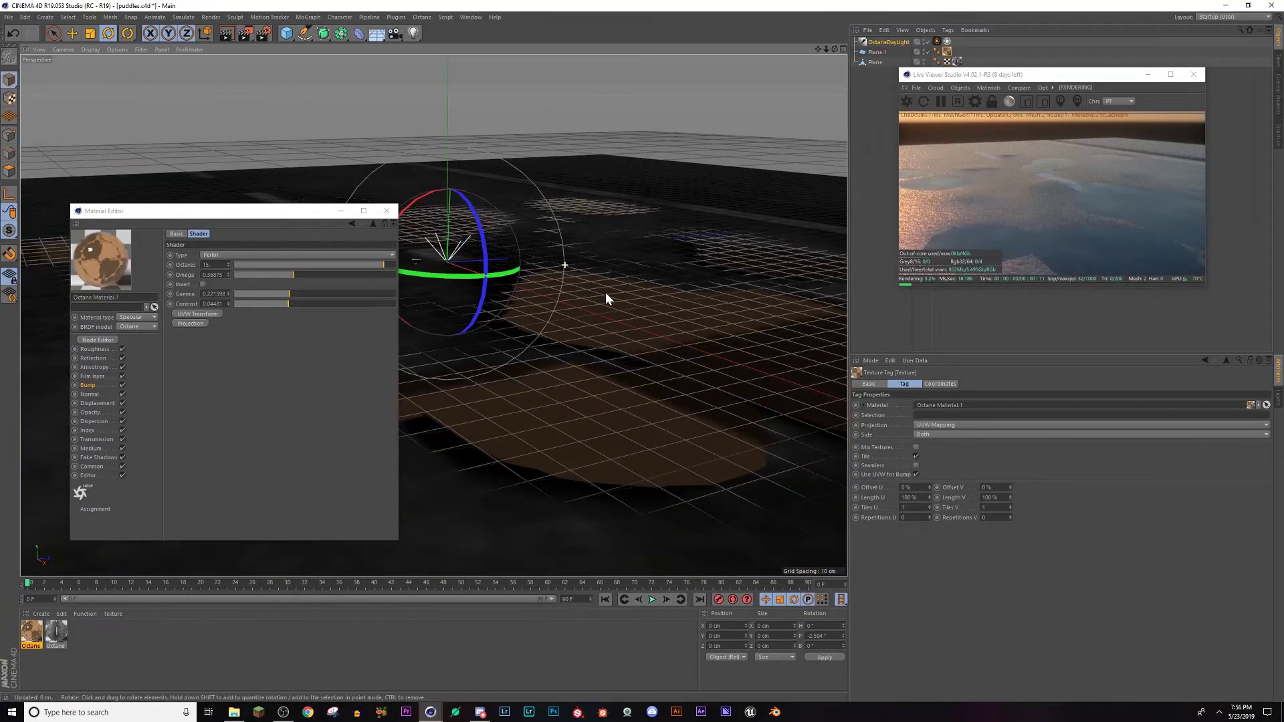
{"action": "left_click_drag", "start_coordinate": [515, 358], "coordinate": [522, 398], "text": "alt"}
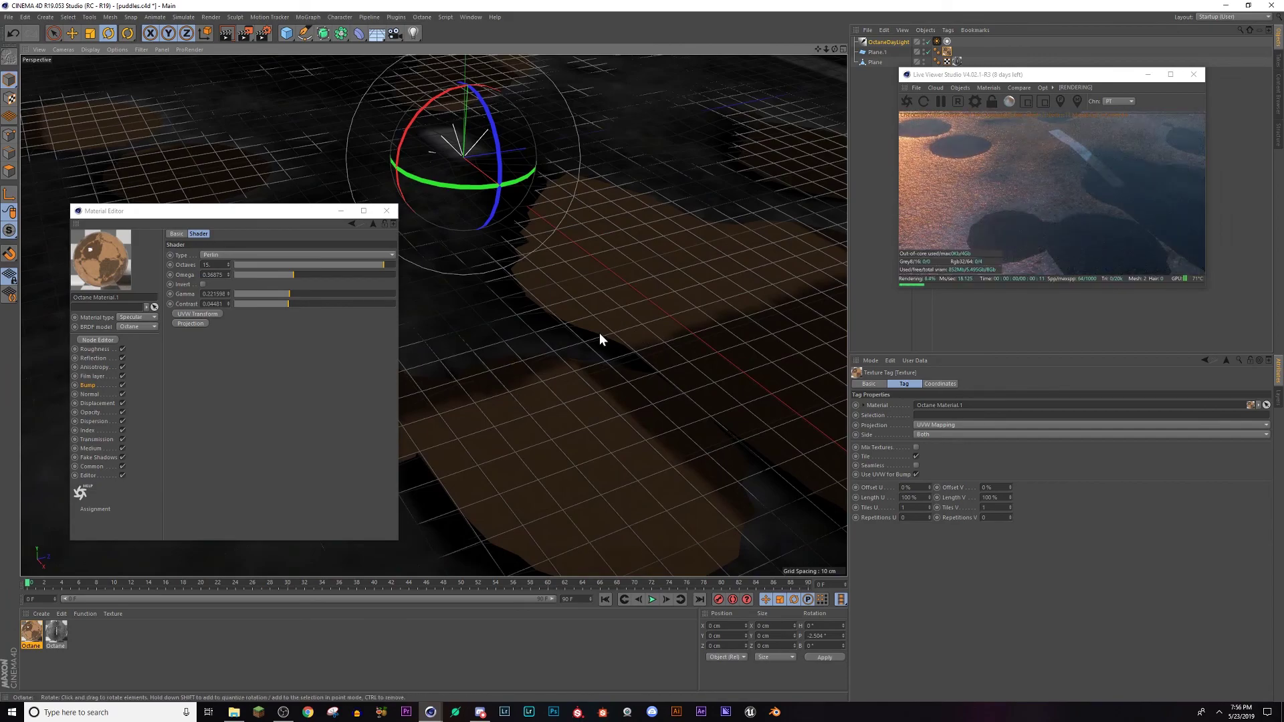
Step: Add a Subdivision Surface and make the asphalt Plane its child to smooth the ground mesh
{"action": "left_click_drag", "start_coordinate": [599, 332], "coordinate": [653, 374], "text": "alt"}
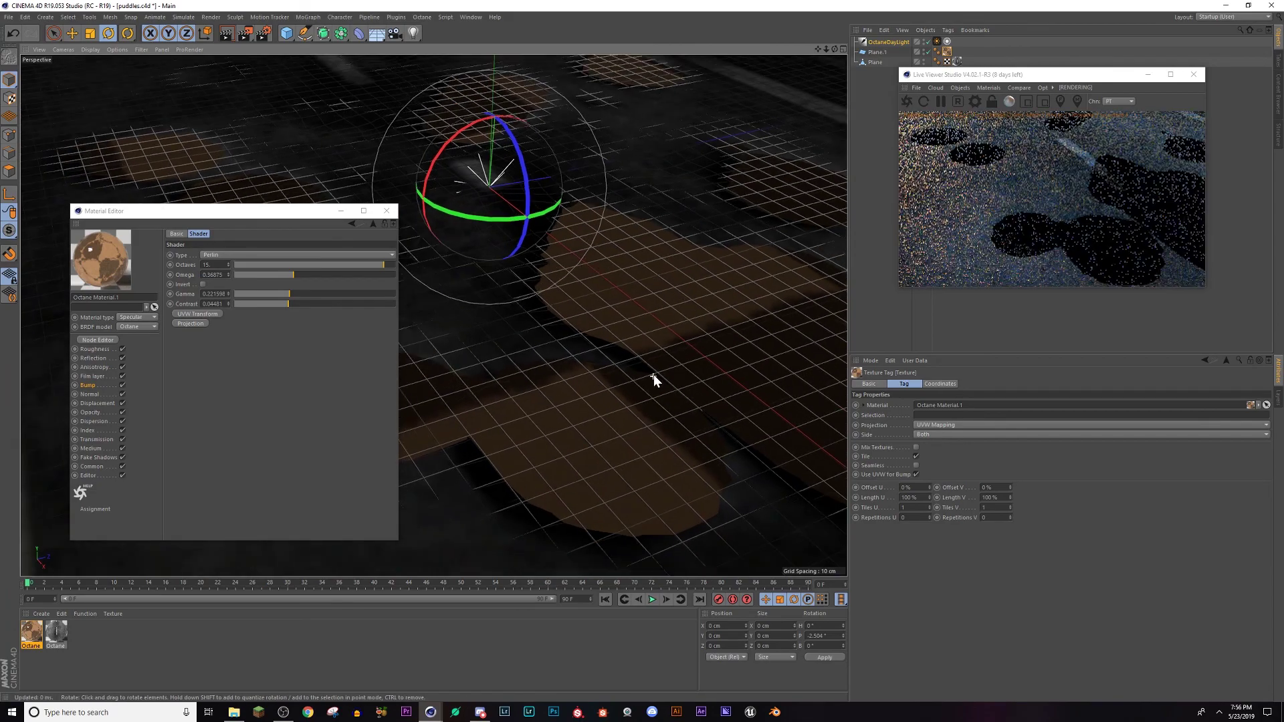
{"action": "left_click", "coordinate": [876, 52]}
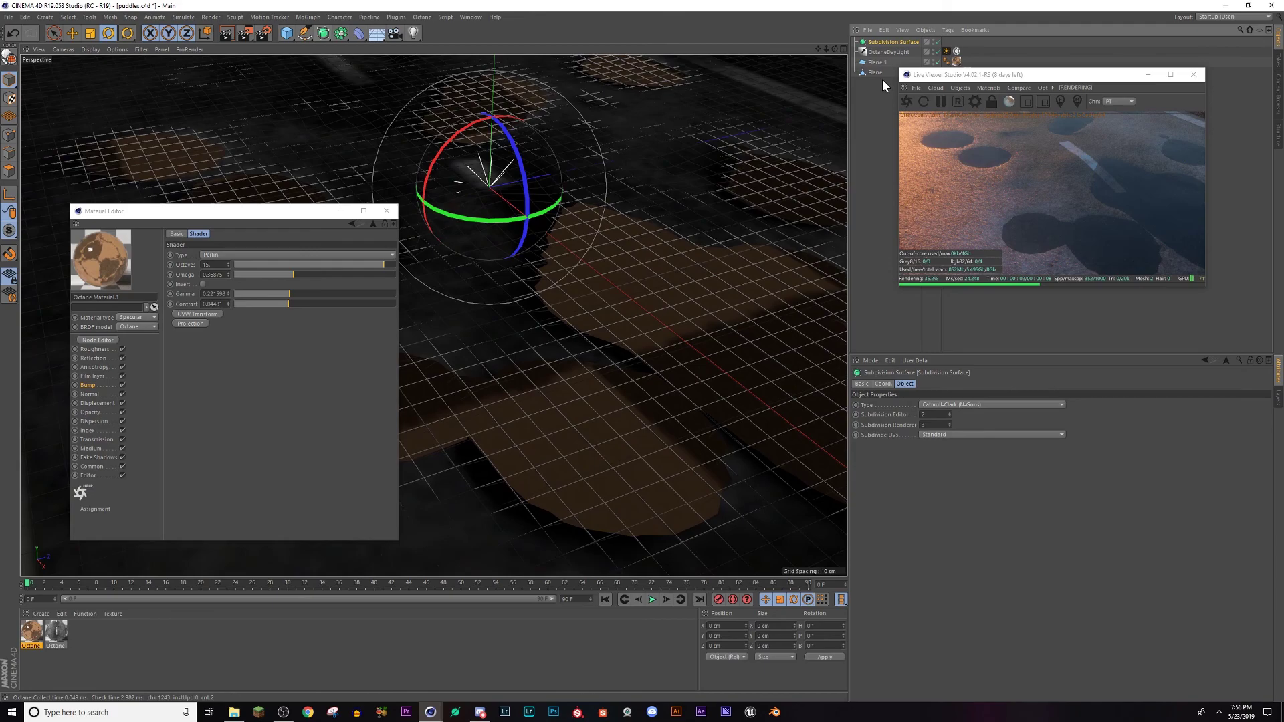
{"action": "left_click", "coordinate": [875, 62]}
{"action": "left_click", "coordinate": [875, 72]}
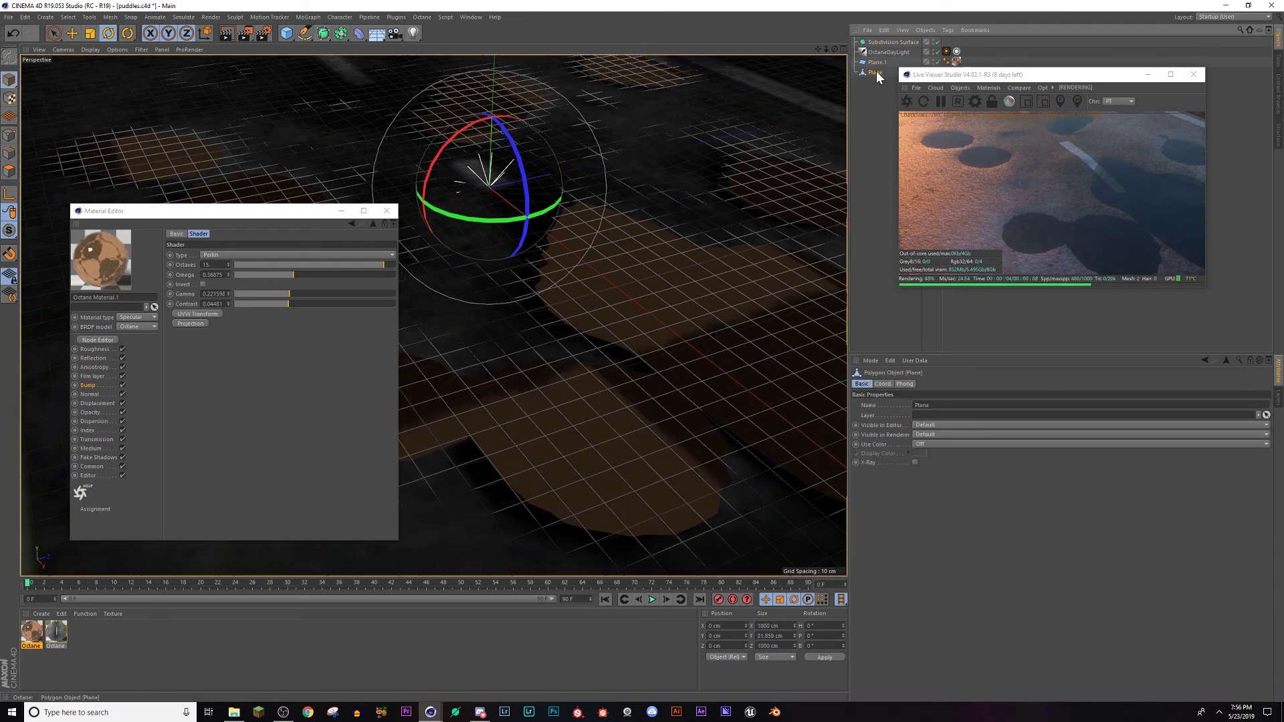
{"action": "left_click_drag", "start_coordinate": [886, 44], "coordinate": [886, 44]}
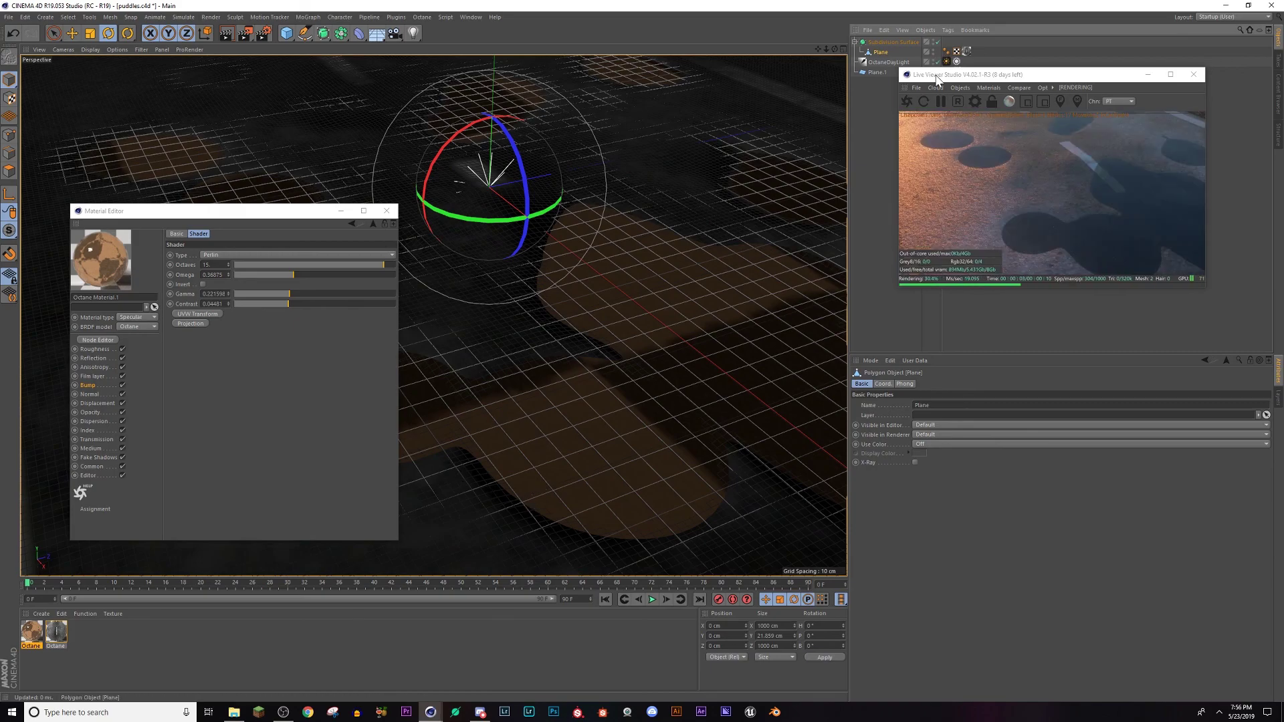
{"action": "left_click_drag", "start_coordinate": [936, 77], "coordinate": [944, 123]}
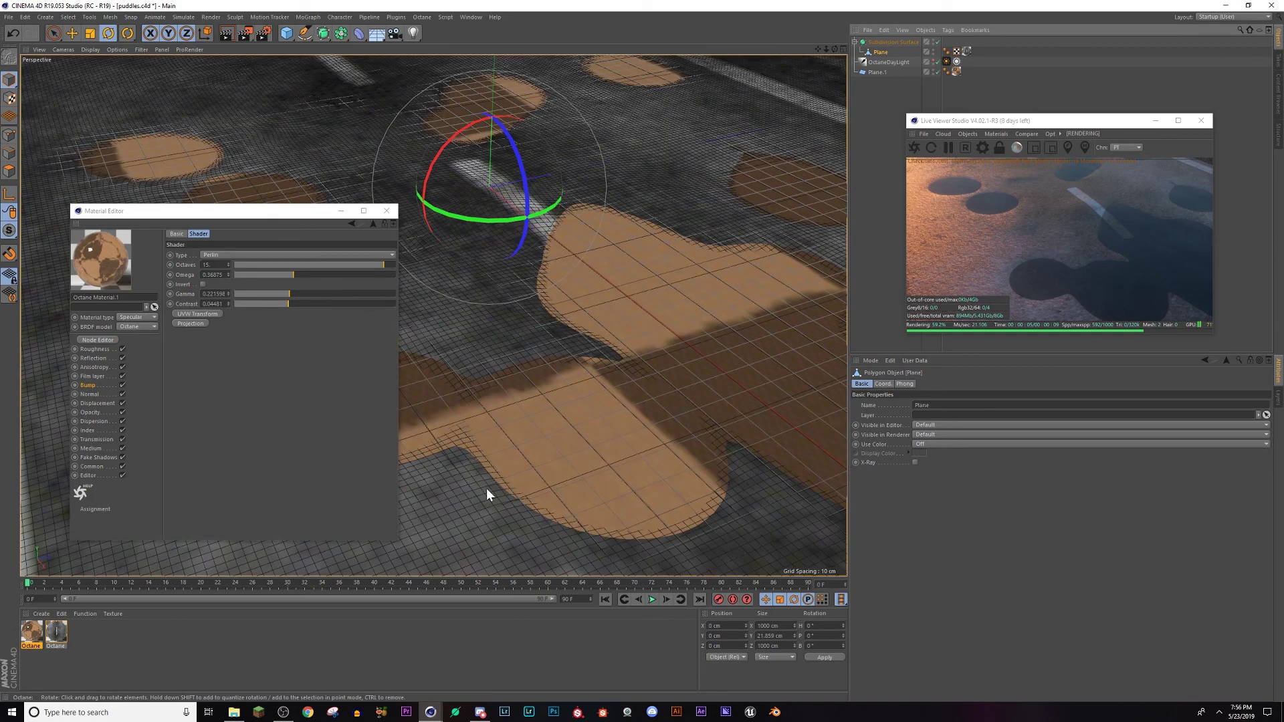
Step: Close the Material Editor and toggle the Subdivision Surface off and on to compare the puddle edges
{"action": "left_click", "coordinate": [387, 210]}
{"action": "left_click", "coordinate": [937, 41]}
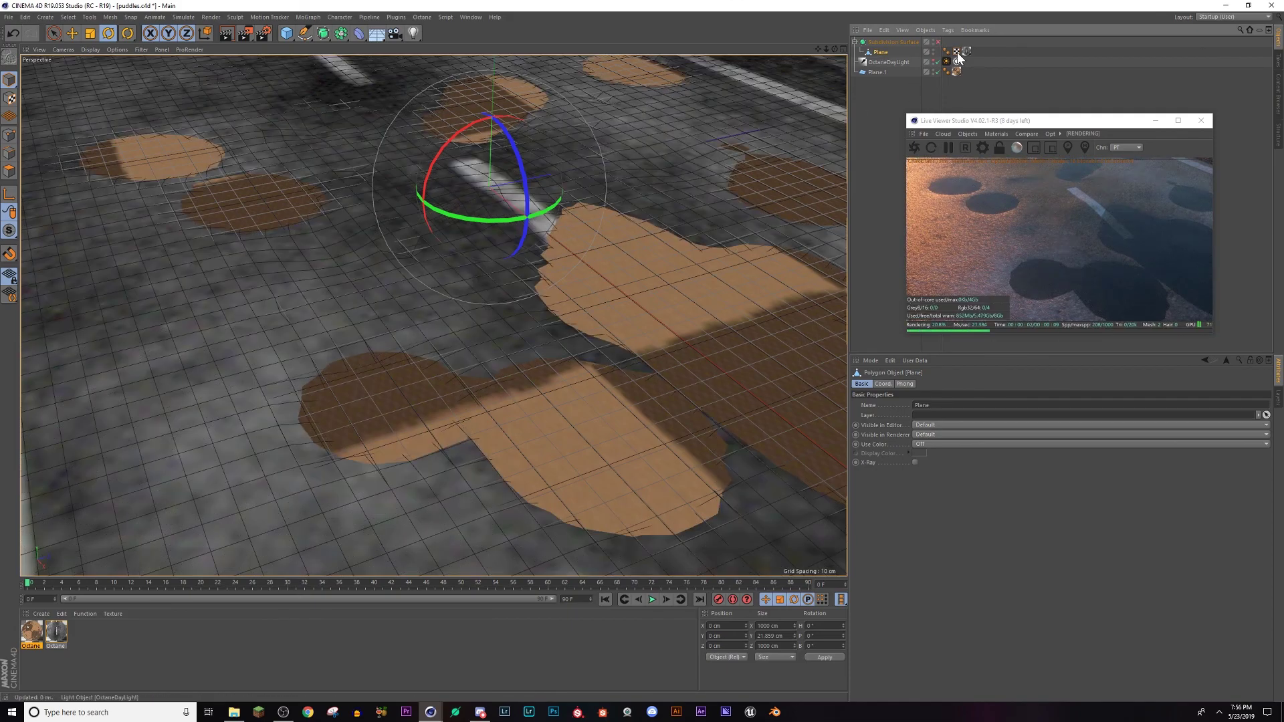
{"action": "left_click", "coordinate": [937, 41]}
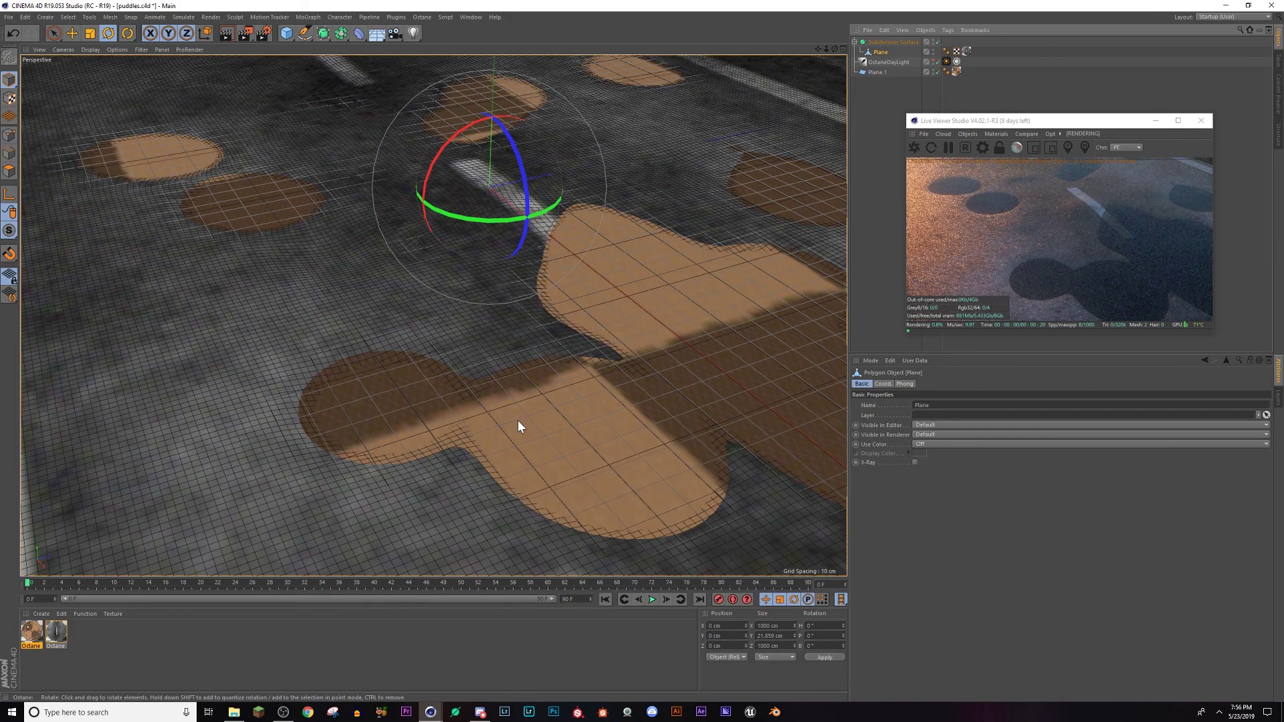
{"action": "mouse_move", "coordinate": [520, 414]}
{"action": "left_mouse_down", "text": "alt"}
{"action": "mouse_move", "coordinate": [526, 391]}
{"action": "mouse_move", "coordinate": [533, 431]}
{"action": "left_mouse_up", "text": "alt"}
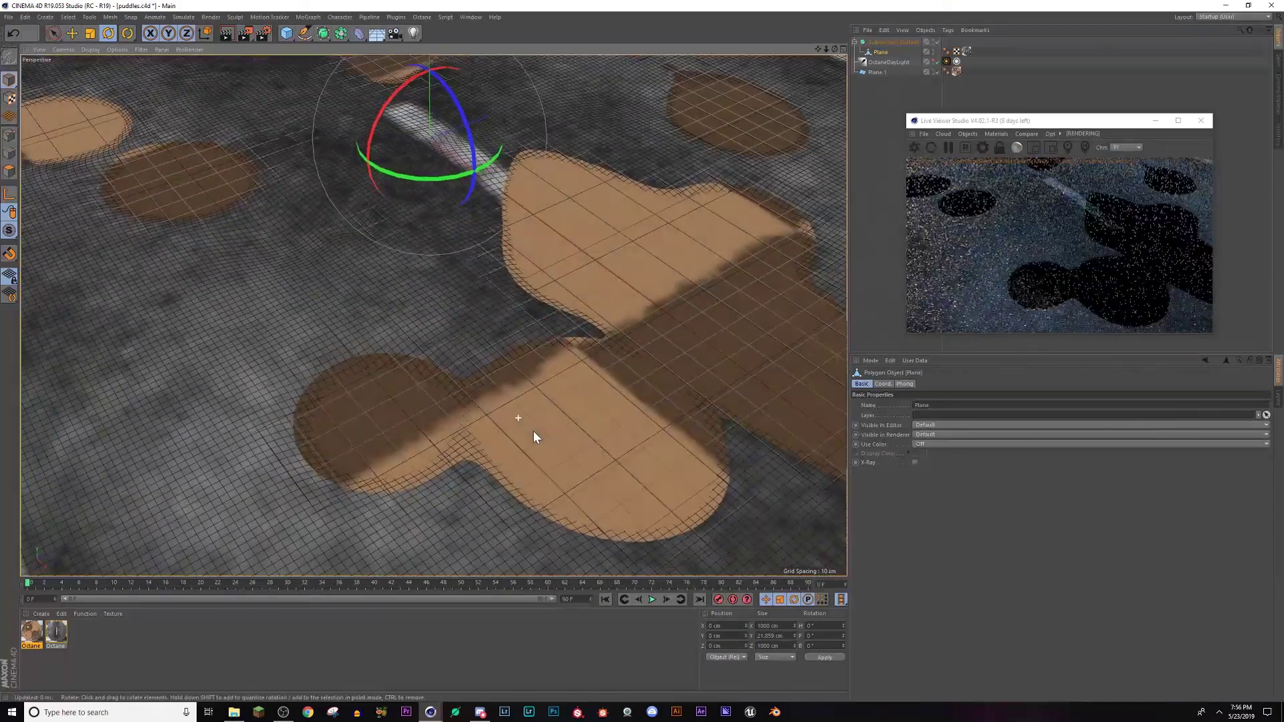
{"action": "middle_click_drag", "start_coordinate": [472, 414], "coordinate": [560, 334], "text": "alt"}
Step: Save the scene and examine the smoothed puddles and road from close-up, low and high angles
{"action": "key", "text": "ctrl+s"}
{"action": "mouse_move", "coordinate": [552, 375]}
{"action": "left_mouse_down", "text": "alt"}
{"action": "mouse_move", "coordinate": [532, 326]}
{"action": "mouse_move", "coordinate": [560, 344]}
{"action": "mouse_move", "coordinate": [549, 359]}
{"action": "left_mouse_up", "text": "alt"}
{"action": "scroll", "coordinate": [520, 260], "scroll_direction": "up", "scroll_amount": 3}
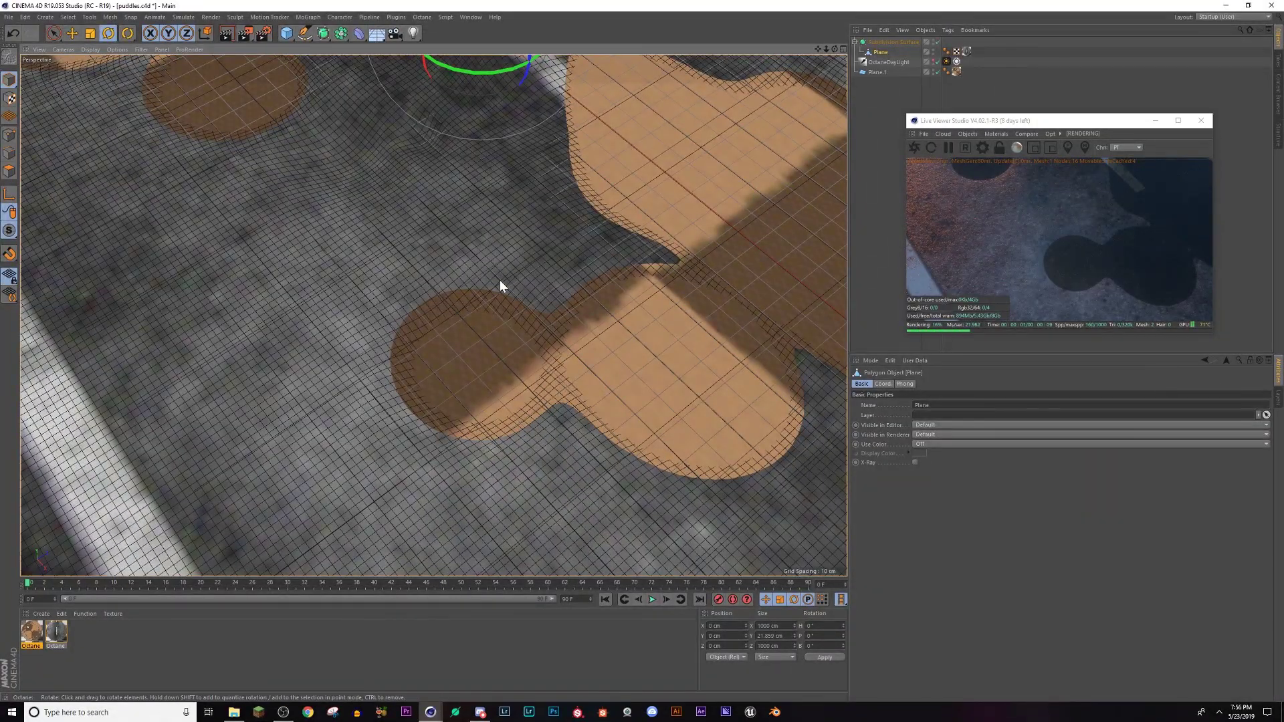
{"action": "scroll", "coordinate": [680, 221], "scroll_direction": "down", "scroll_amount": 5}
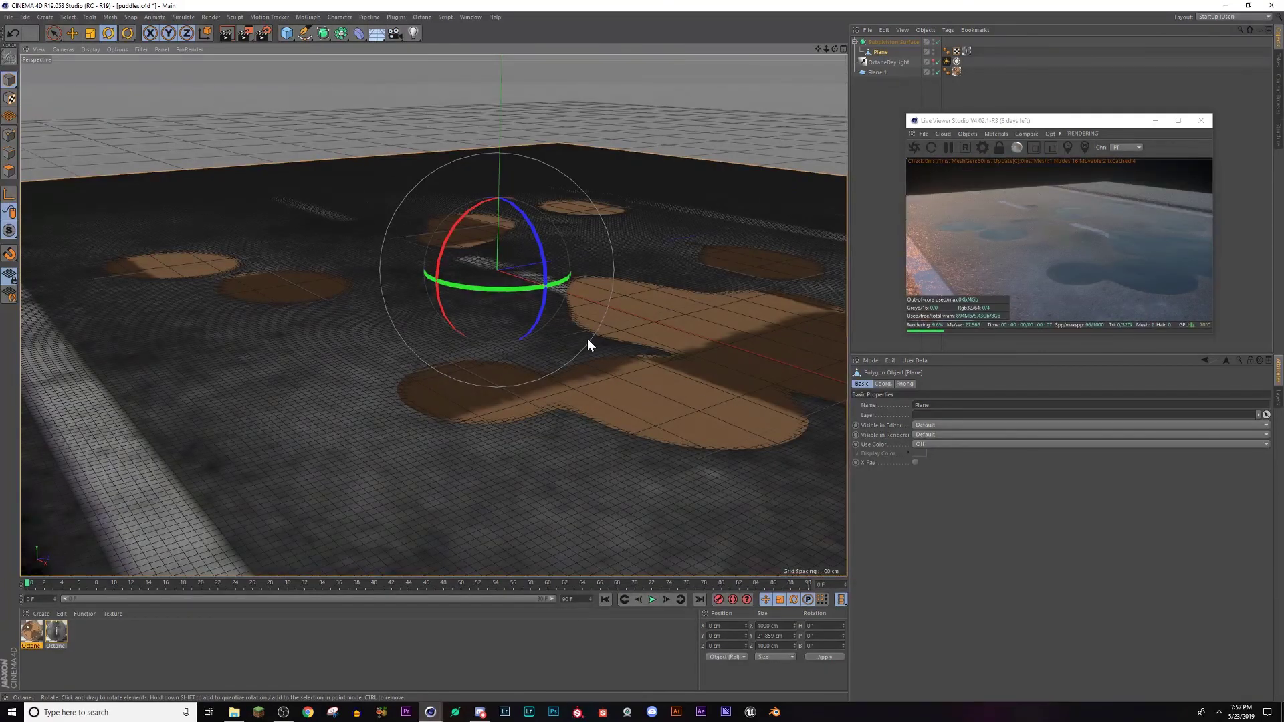
{"action": "left_click_drag", "start_coordinate": [621, 369], "coordinate": [430, 347], "text": "alt"}
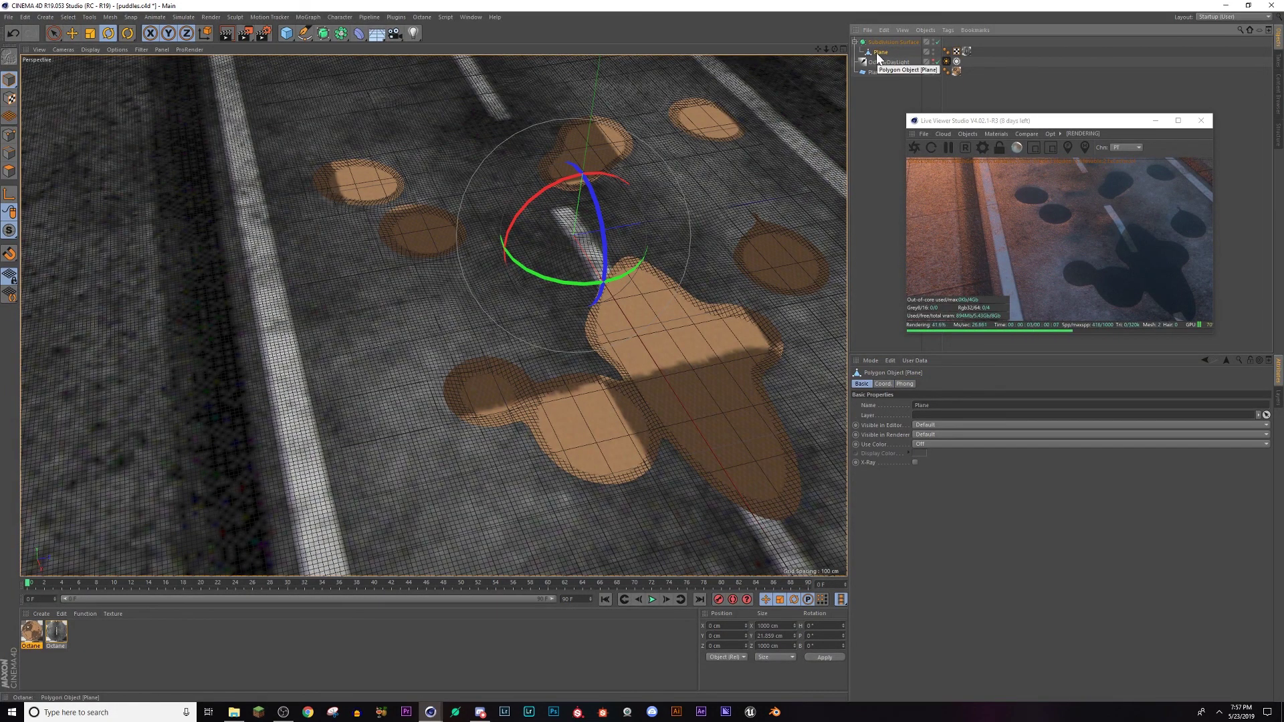
{"action": "left_click_drag", "start_coordinate": [699, 375], "coordinate": [696, 345], "text": "alt"}
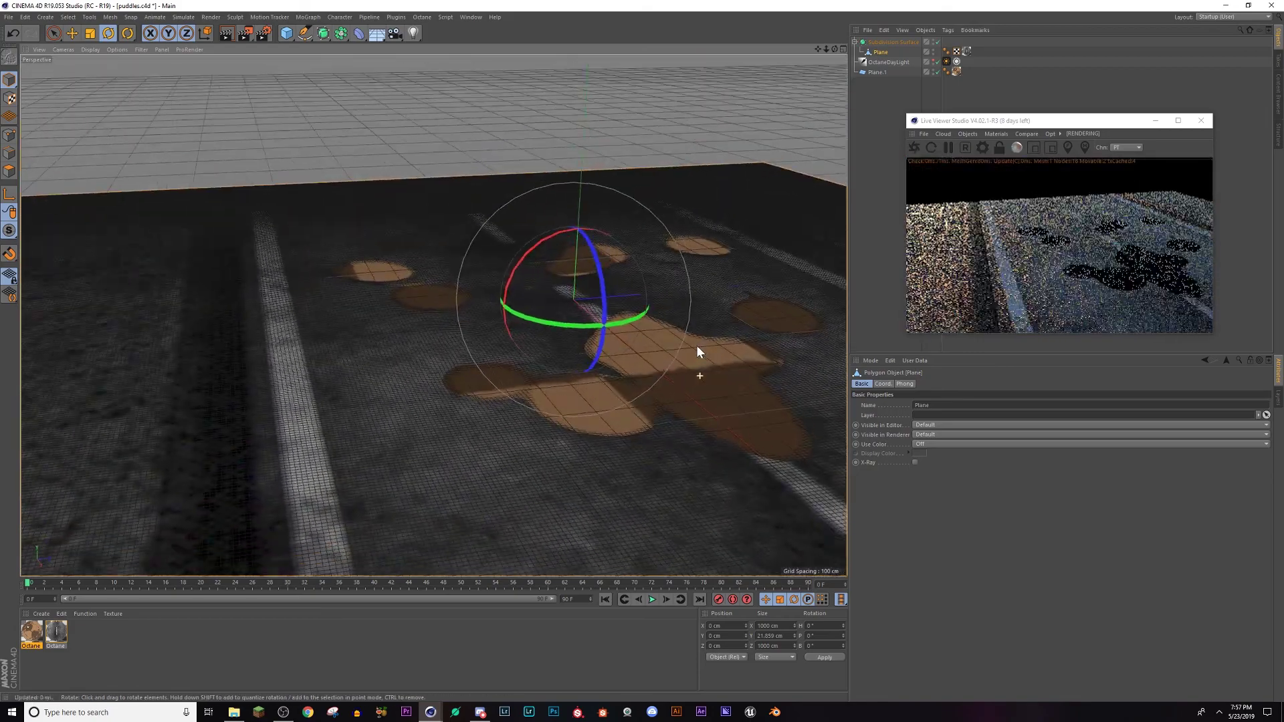
Step: Try a MoGraph Cloner on the ground by adding one and nesting the Subdivision Surface inside it
{"action": "left_click", "coordinate": [868, 41]}
{"action": "left_click", "coordinate": [855, 41]}
{"action": "left_click_drag", "start_coordinate": [871, 45], "coordinate": [872, 54]}
{"action": "key", "text": "ctrl+z"}
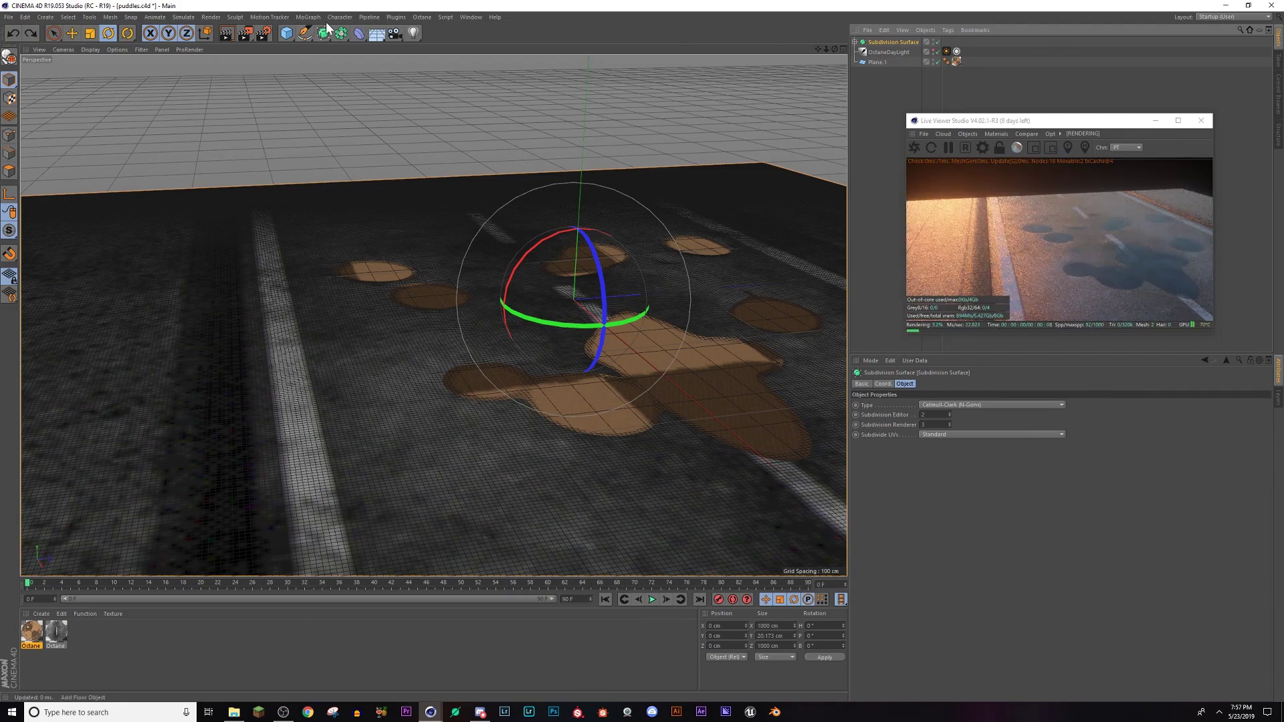
{"action": "left_click", "coordinate": [307, 17]}
{"action": "left_click", "coordinate": [340, 127]}
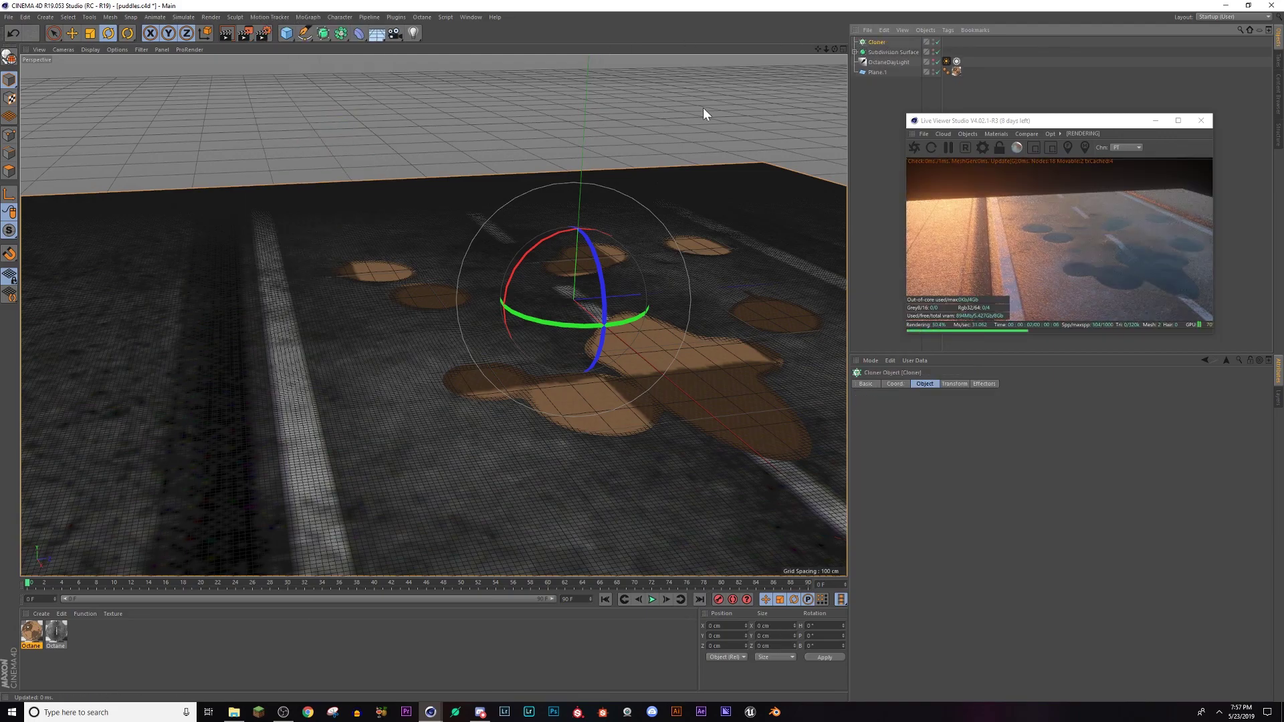
{"action": "left_click_drag", "start_coordinate": [878, 45], "coordinate": [877, 42]}
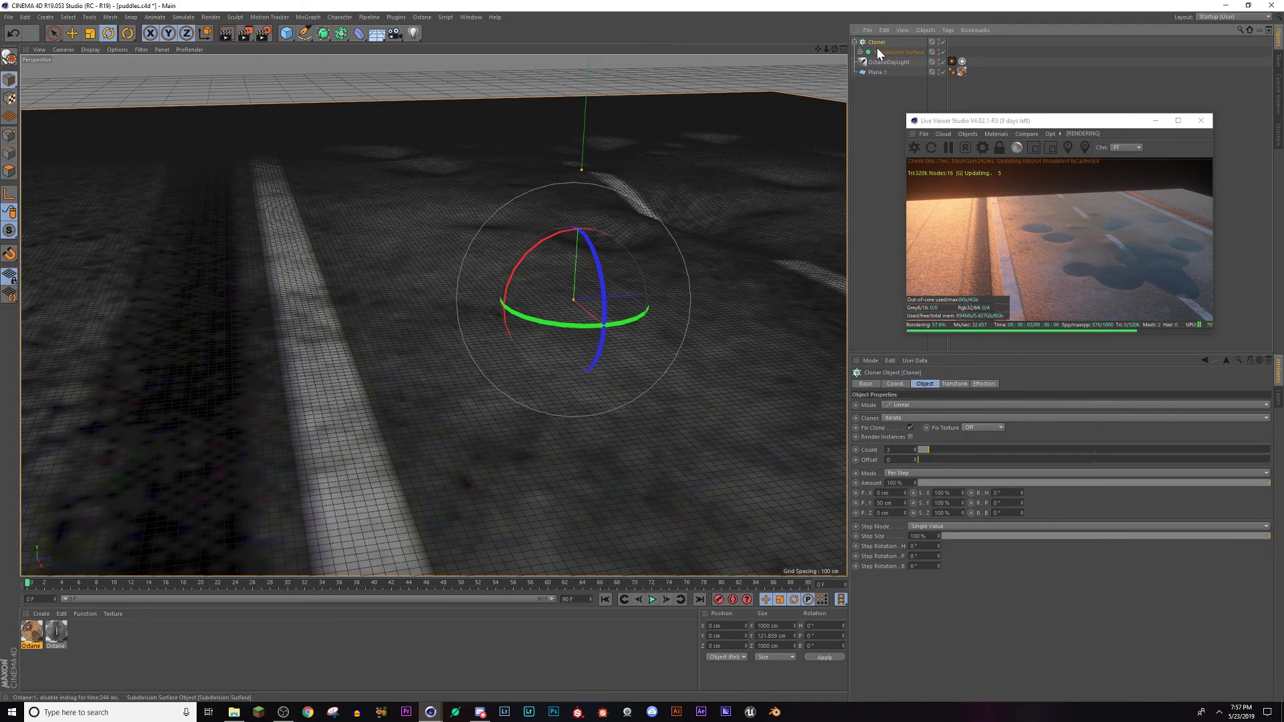
Step: Disable Fix Clone on the Cloner and set its P.Y offset to 0 cm
{"action": "left_click", "coordinate": [908, 427]}
{"action": "left_click_drag", "start_coordinate": [895, 503], "coordinate": [798, 509]}
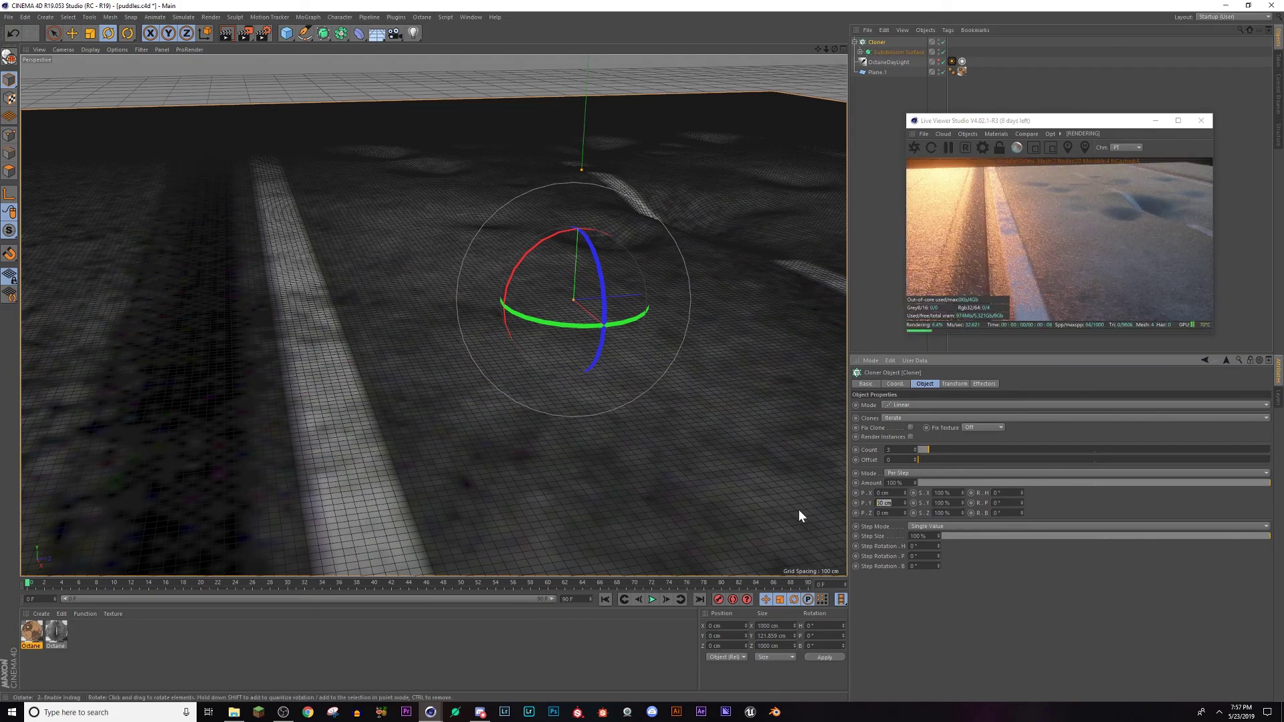
{"action": "type", "text": "0"}
{"action": "key", "text": "Return"}
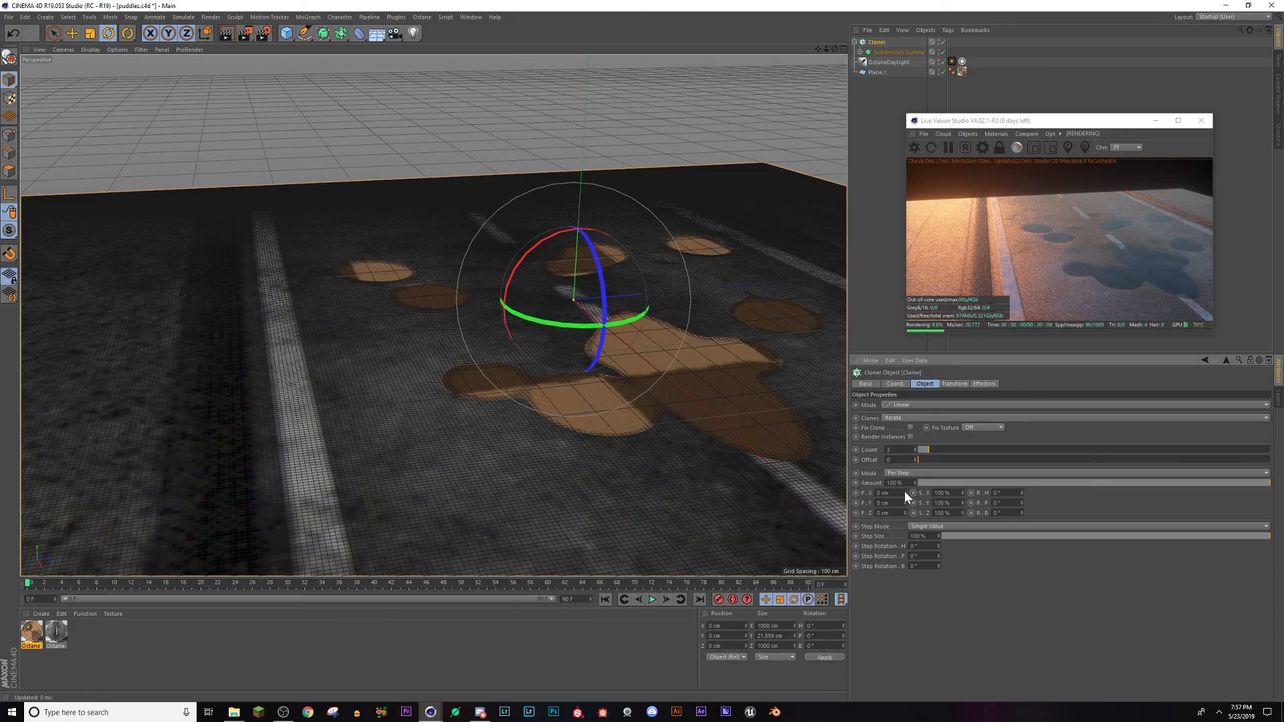
Step: Space the road clones along X by adjusting the Cloner's P.X offset to 799 cm
{"action": "left_click_drag", "start_coordinate": [904, 488], "coordinate": [906, 476]}
{"action": "scroll", "coordinate": [636, 425], "scroll_direction": "down", "scroll_amount": 6}
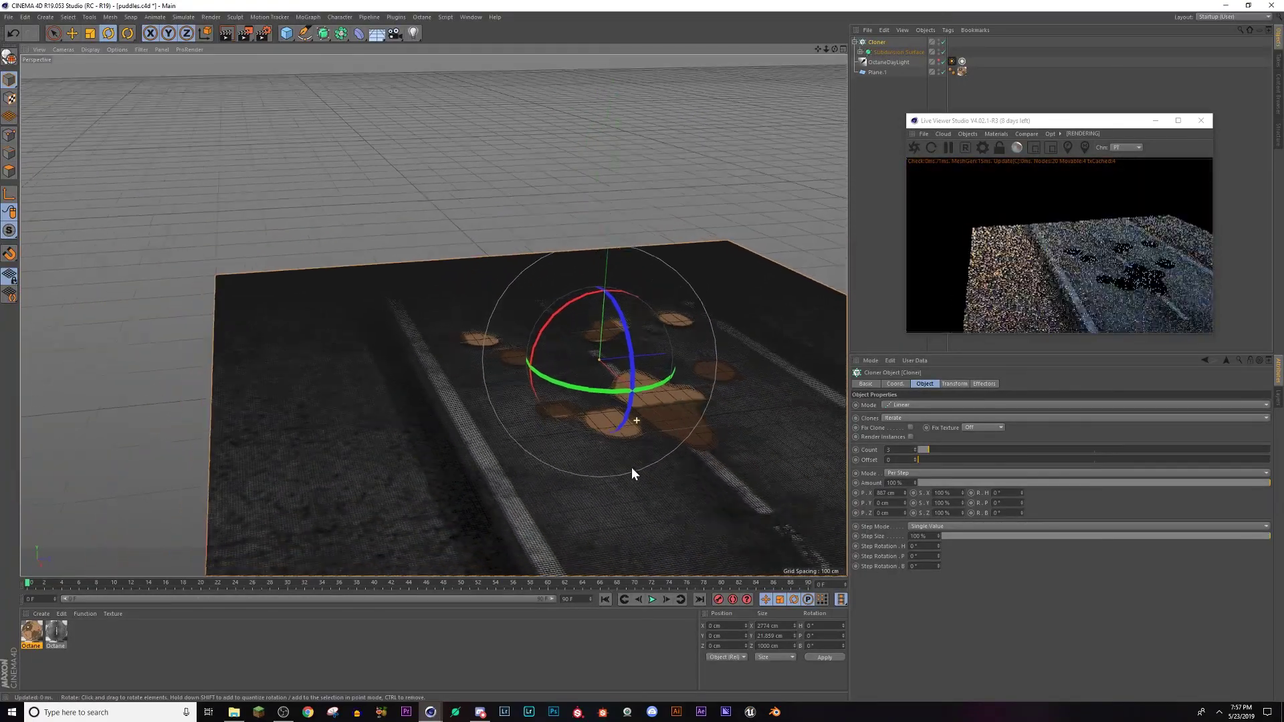
{"action": "left_click_drag", "start_coordinate": [672, 524], "coordinate": [751, 539], "text": "alt"}
{"action": "middle_click_drag", "start_coordinate": [752, 539], "coordinate": [377, 301], "text": "alt"}
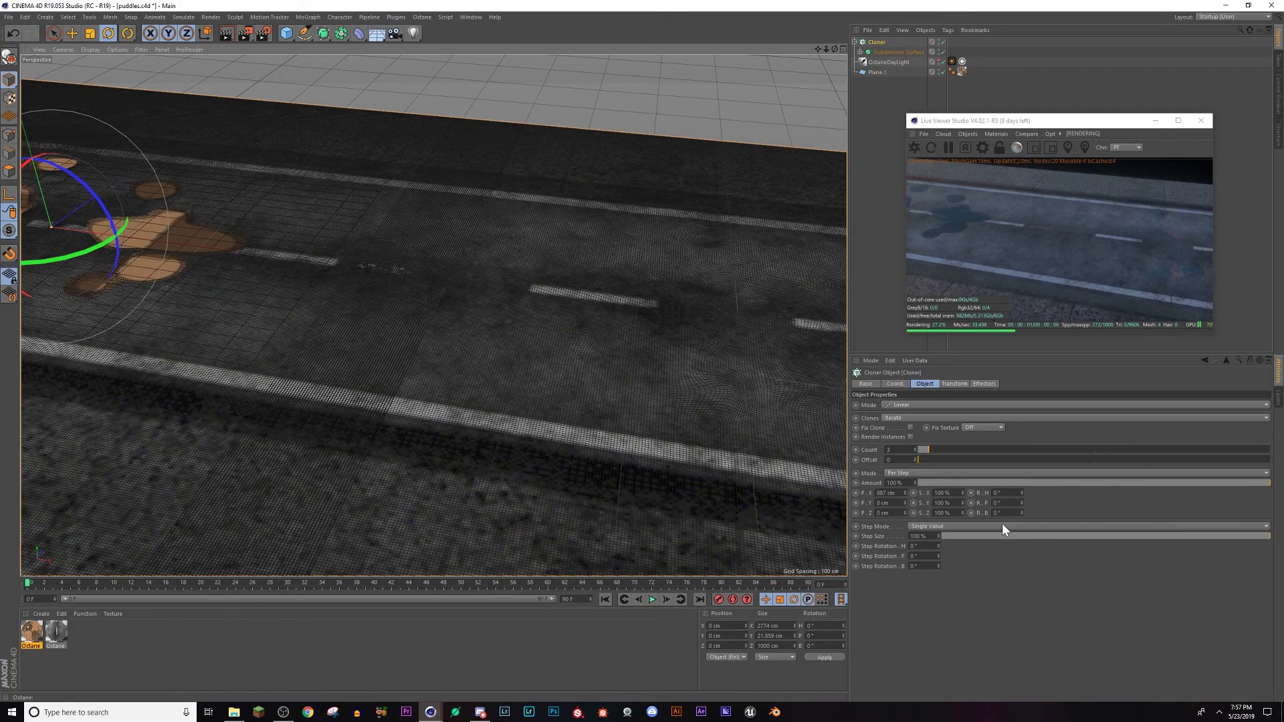
{"action": "mouse_move", "coordinate": [904, 492]}
{"action": "left_mouse_down"}
{"action": "mouse_move", "coordinate": [904, 465]}
{"action": "mouse_move", "coordinate": [904, 517]}
{"action": "left_mouse_up"}
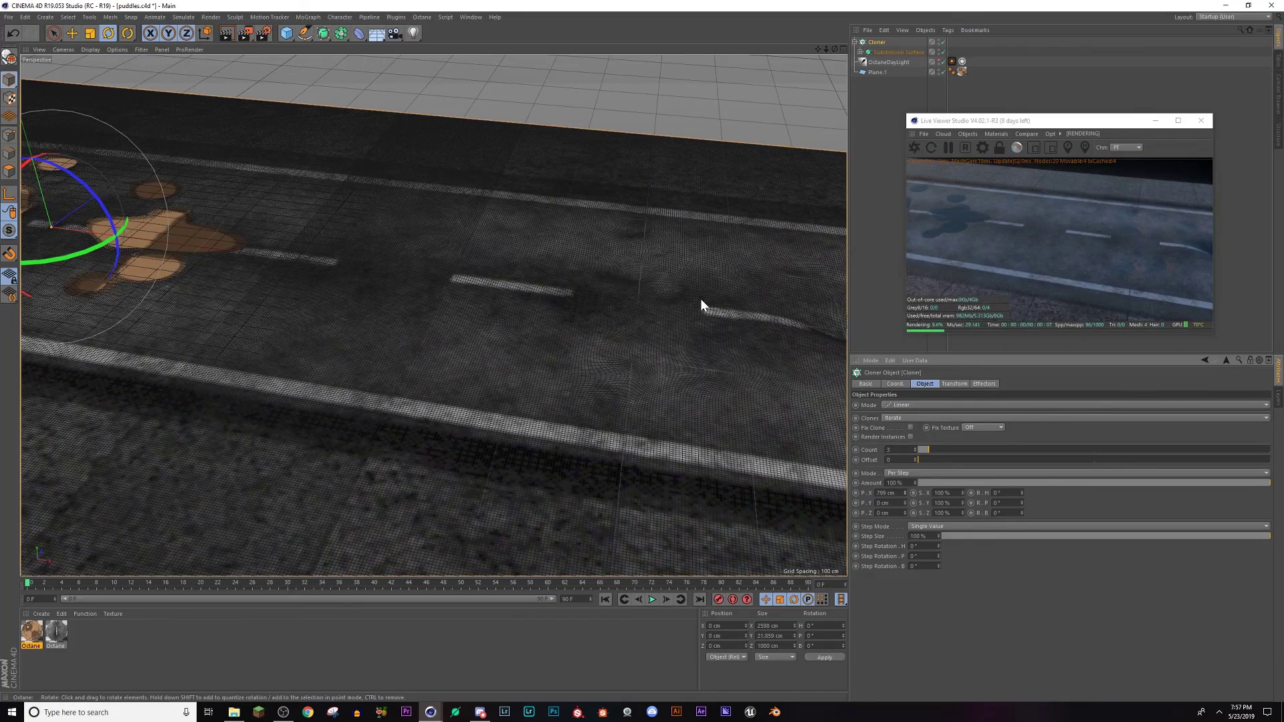
Step: Try a Cloner Count of 29 for a longer road and reduce it to 9
{"action": "left_click_drag", "start_coordinate": [582, 361], "coordinate": [682, 224], "text": "alt"}
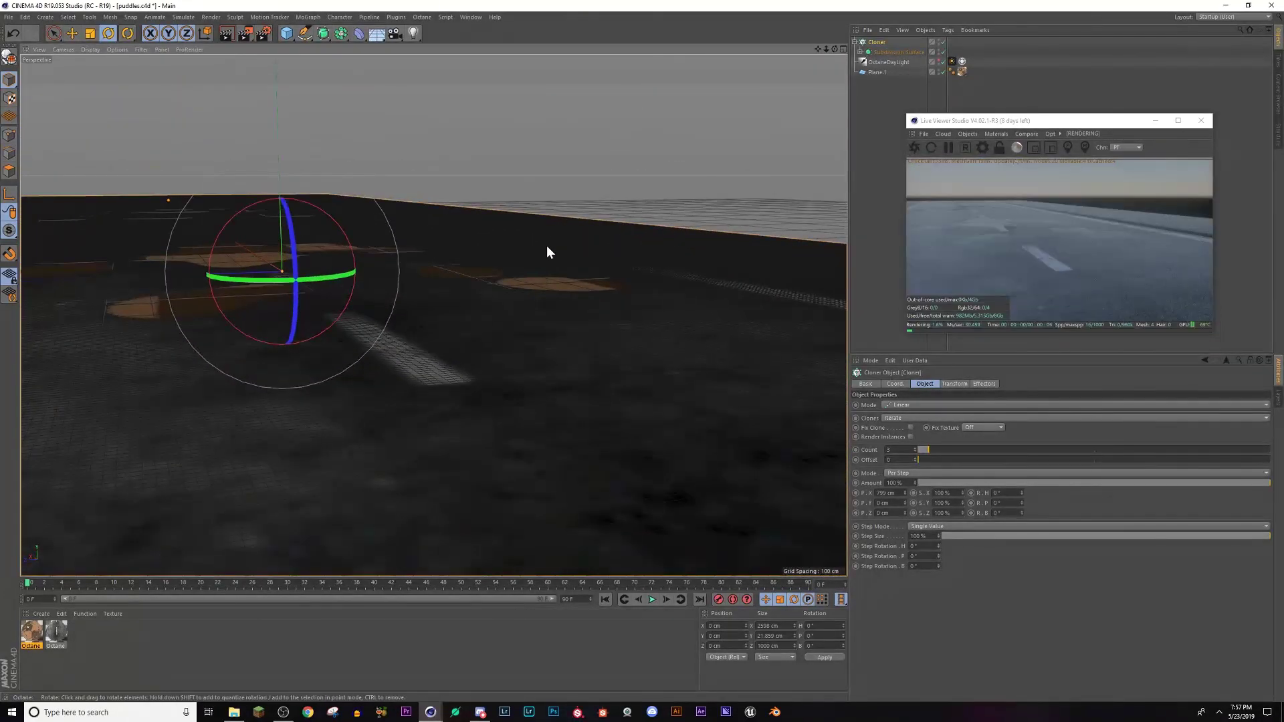
{"action": "left_click_drag", "start_coordinate": [547, 247], "coordinate": [631, 270], "text": "alt"}
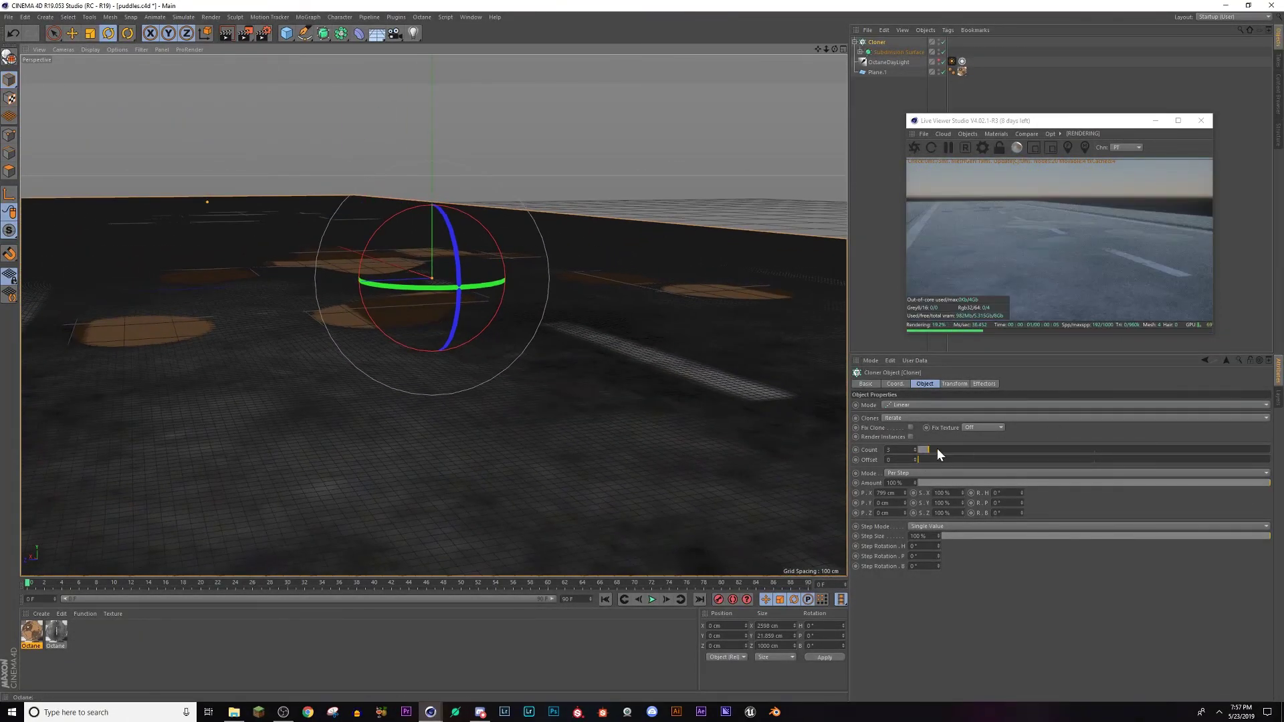
{"action": "left_click_drag", "start_coordinate": [937, 450], "coordinate": [1020, 449]}
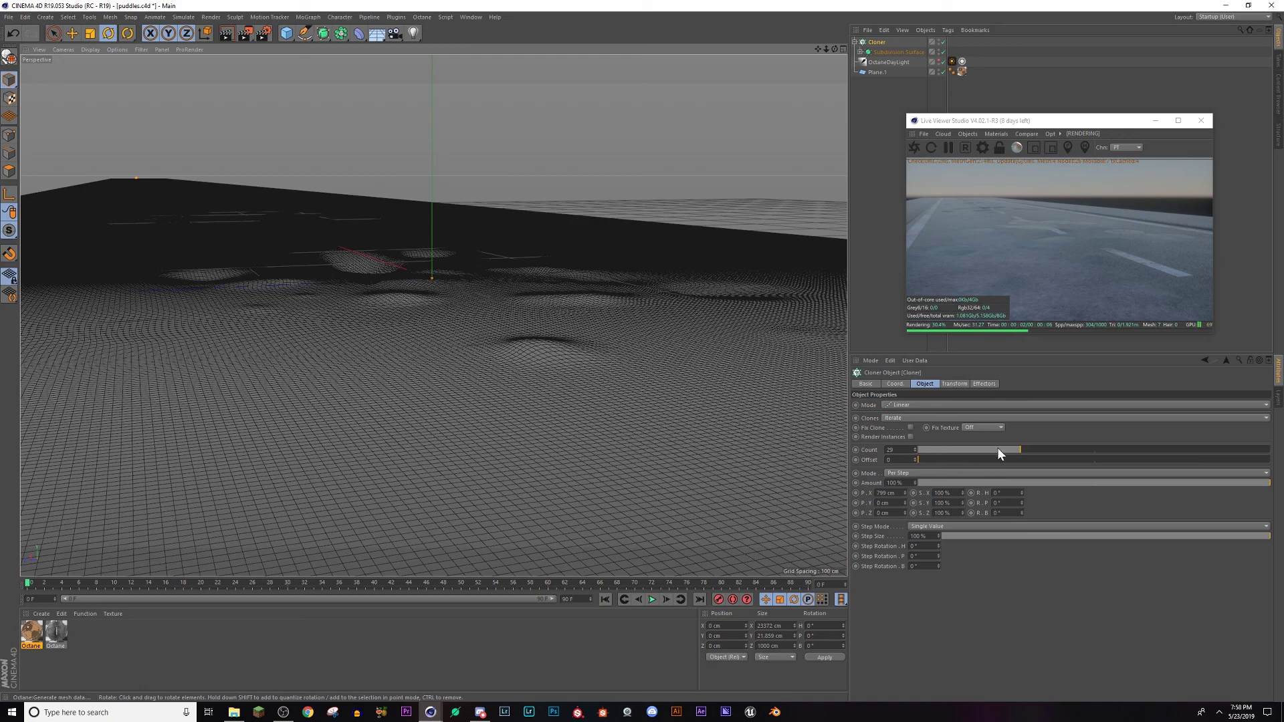
{"action": "left_click_drag", "start_coordinate": [499, 378], "coordinate": [500, 378], "text": "alt"}
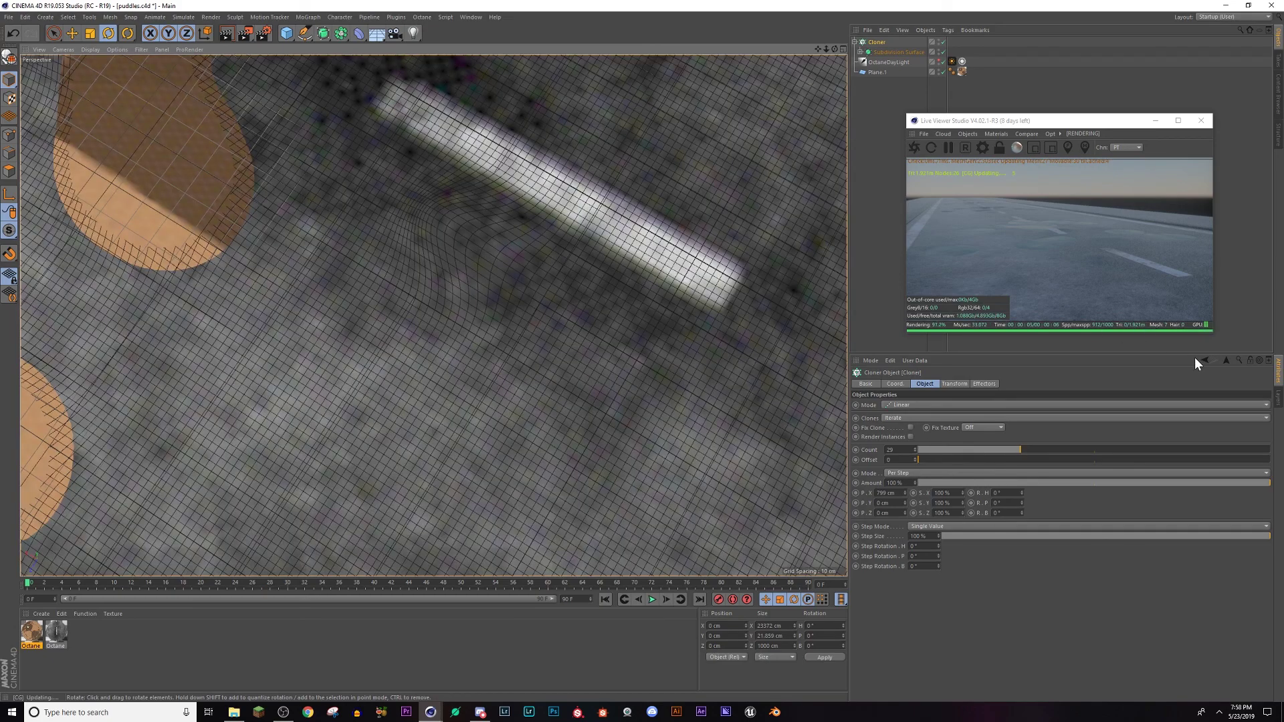
{"action": "left_click", "coordinate": [950, 449]}
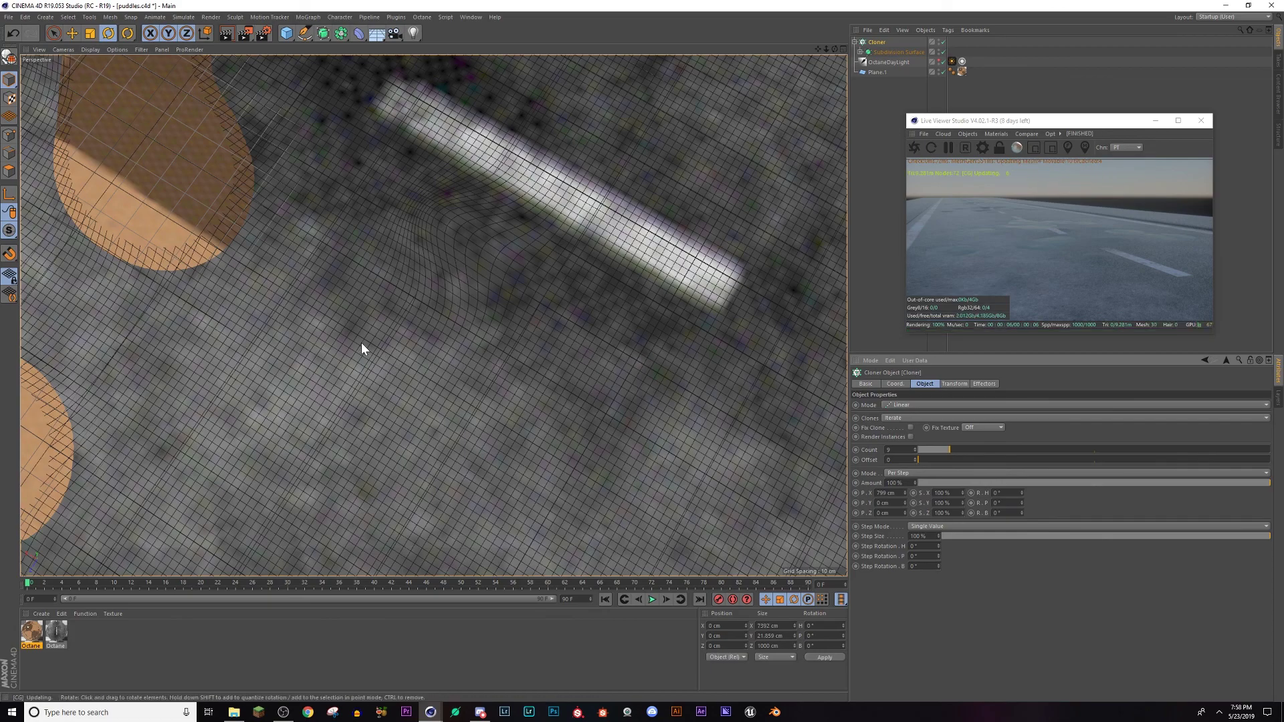
Step: Reverse the direction of the road clones by setting the Cloner's P.X offset to -799 cm
{"action": "left_click_drag", "start_coordinate": [313, 432], "coordinate": [631, 261], "text": "alt"}
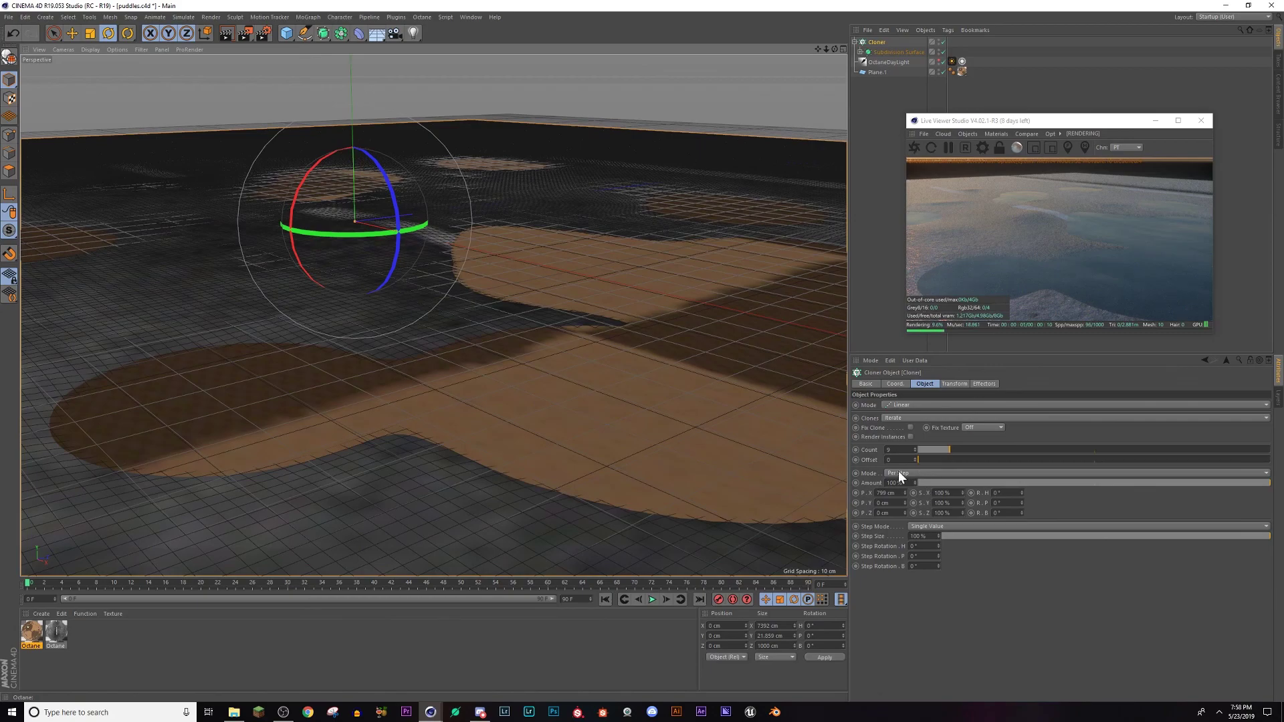
{"action": "left_click", "coordinate": [888, 493]}
{"action": "key", "text": "BackSpace"}
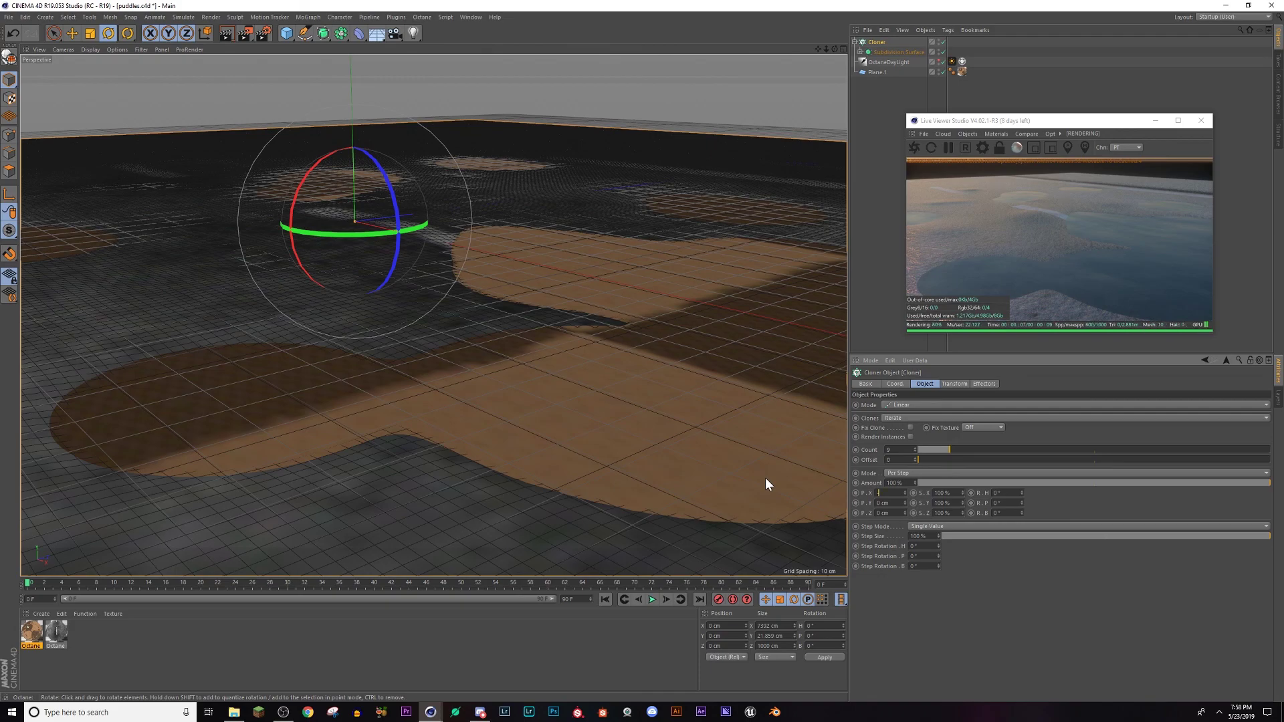
{"action": "type", "text": "-799"}
{"action": "key", "text": "Return"}
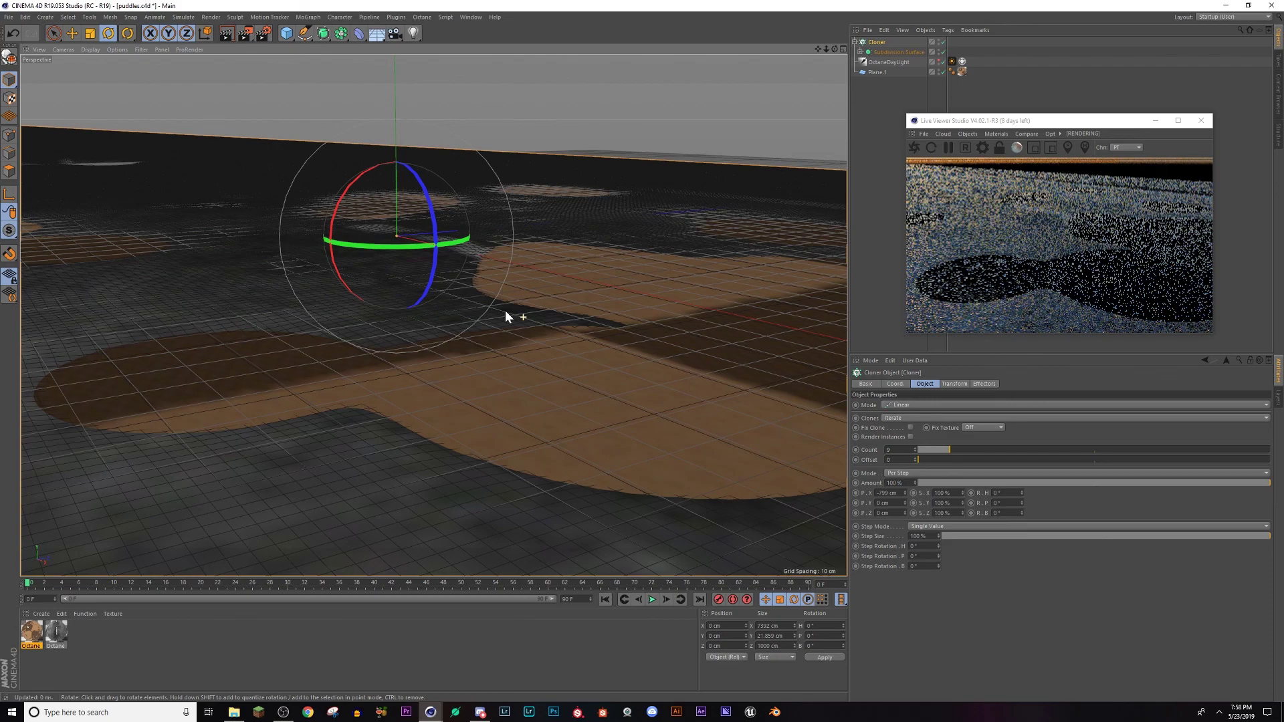
{"action": "middle_click_drag", "start_coordinate": [505, 316], "coordinate": [599, 336], "text": "alt"}
{"action": "left_click_drag", "start_coordinate": [589, 358], "coordinate": [605, 420], "text": "alt"}
{"action": "middle_click_drag", "start_coordinate": [571, 384], "coordinate": [599, 264], "text": "alt"}
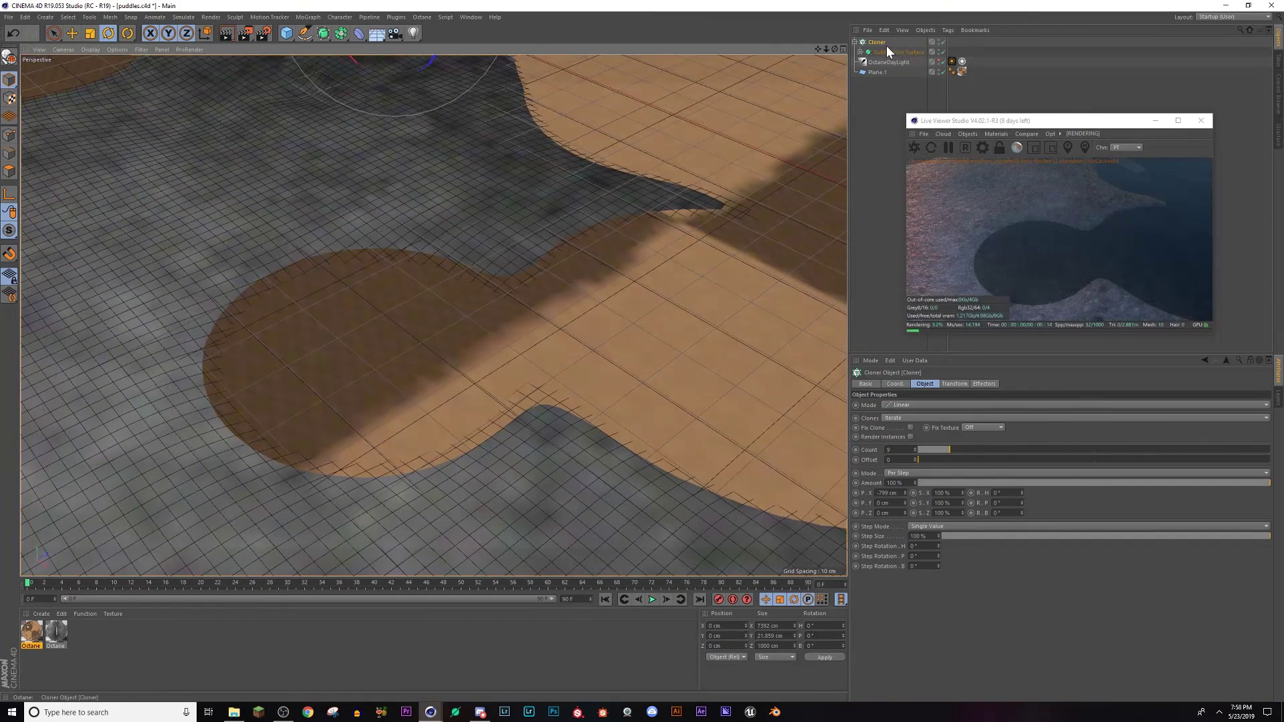
Step: Move the Subdivision Surface out of the Cloner and delete the Cloner
{"action": "left_click_drag", "start_coordinate": [884, 43], "coordinate": [888, 52]}
{"action": "left_click", "coordinate": [887, 55]}
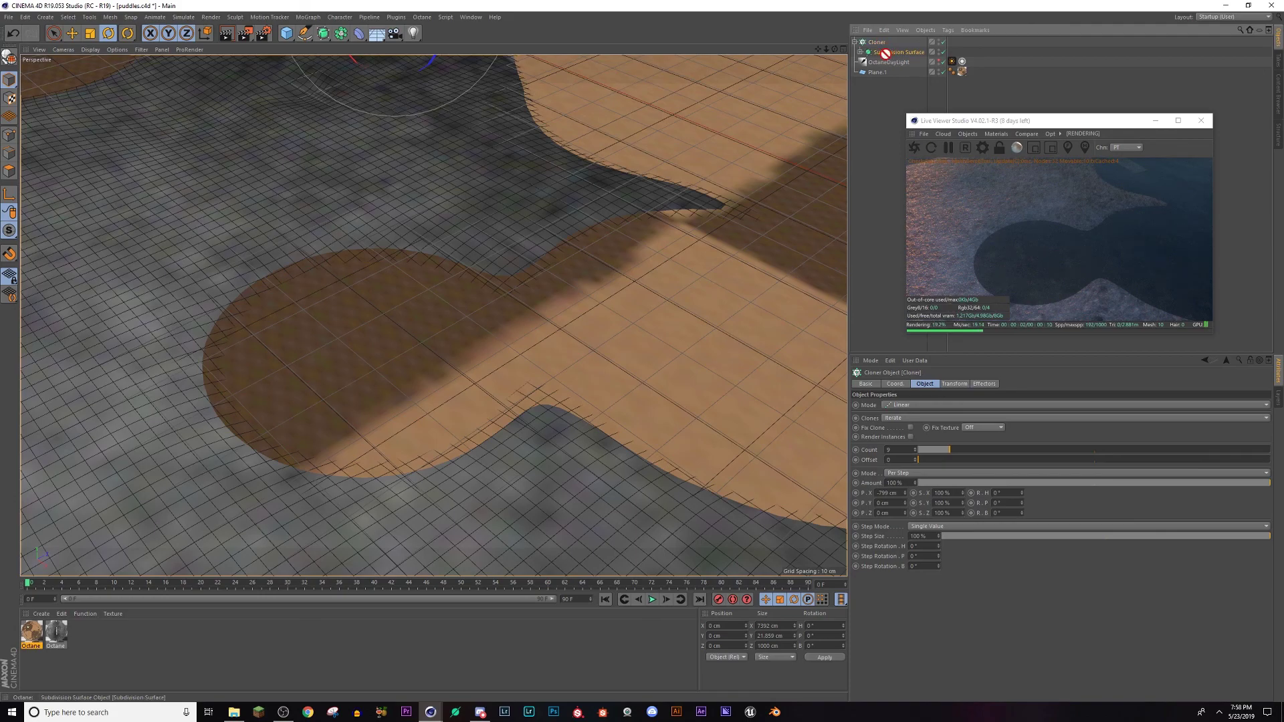
{"action": "left_click_drag", "start_coordinate": [878, 47], "coordinate": [873, 45]}
{"action": "left_click", "coordinate": [873, 42]}
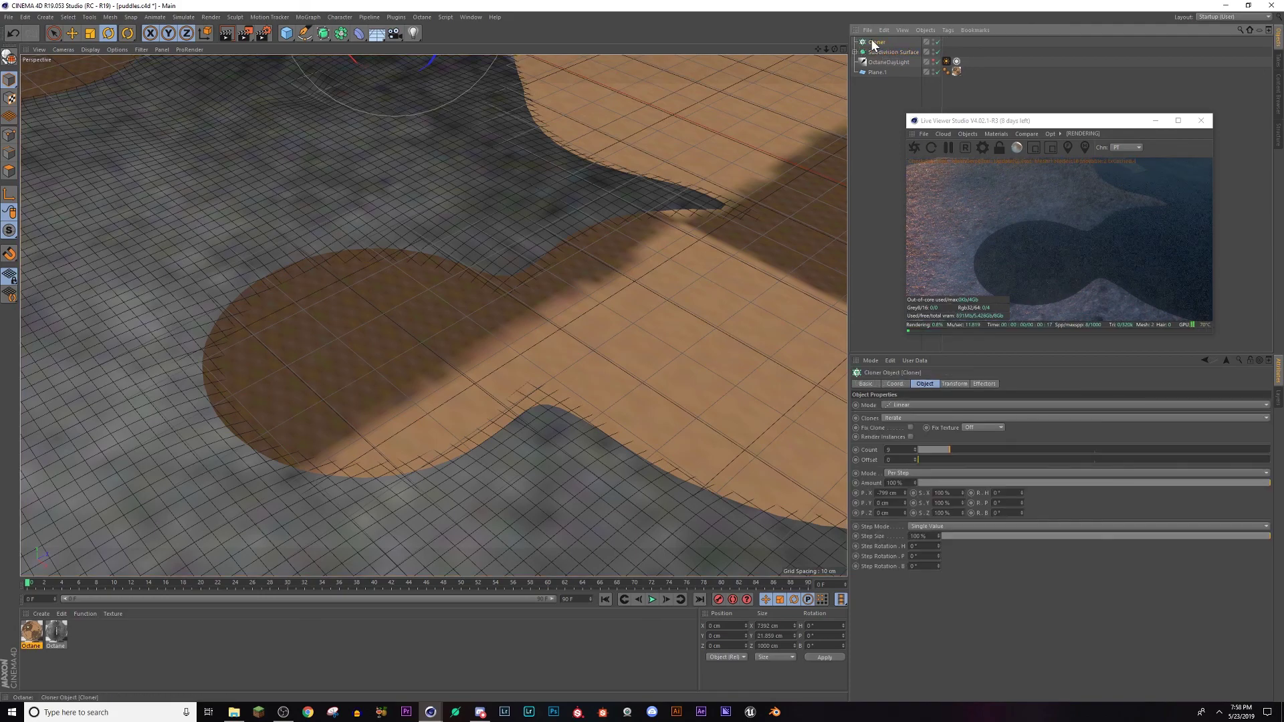
{"action": "key", "text": "Delete"}
Step: Hide the puddle surface Plane.1 in the viewport and select the road Plane inside the Subdivision Surface for scaling
{"action": "right_click_drag", "start_coordinate": [524, 347], "coordinate": [435, 318], "text": "alt"}
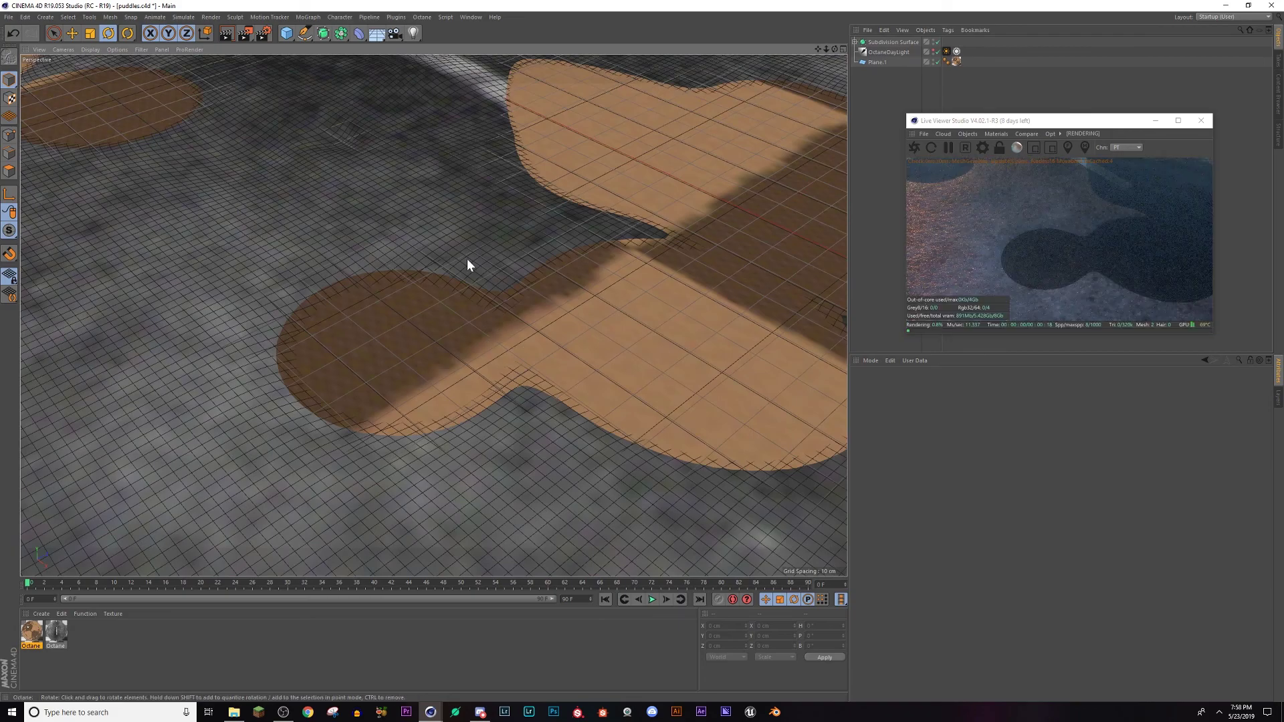
{"action": "middle_click_drag", "start_coordinate": [466, 258], "coordinate": [548, 445], "text": "alt"}
{"action": "left_click_drag", "start_coordinate": [485, 427], "coordinate": [533, 265], "text": "alt"}
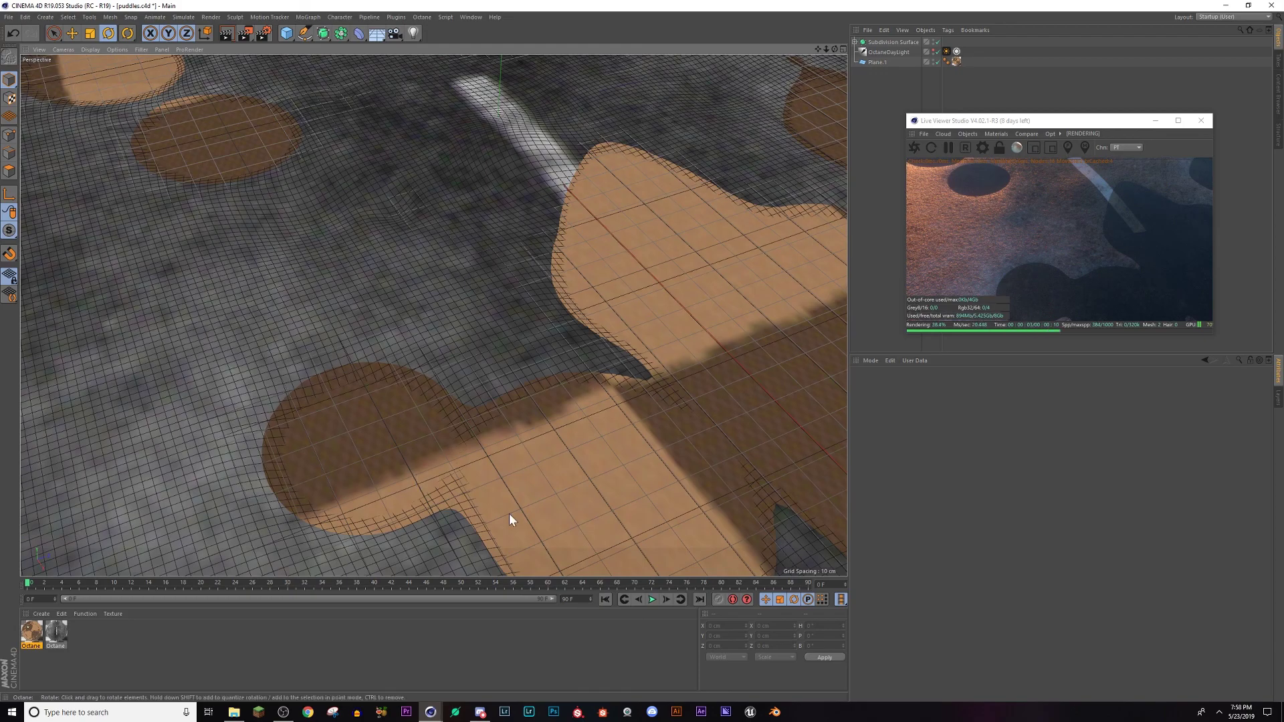
{"action": "left_click_drag", "start_coordinate": [604, 542], "coordinate": [491, 361], "text": "alt"}
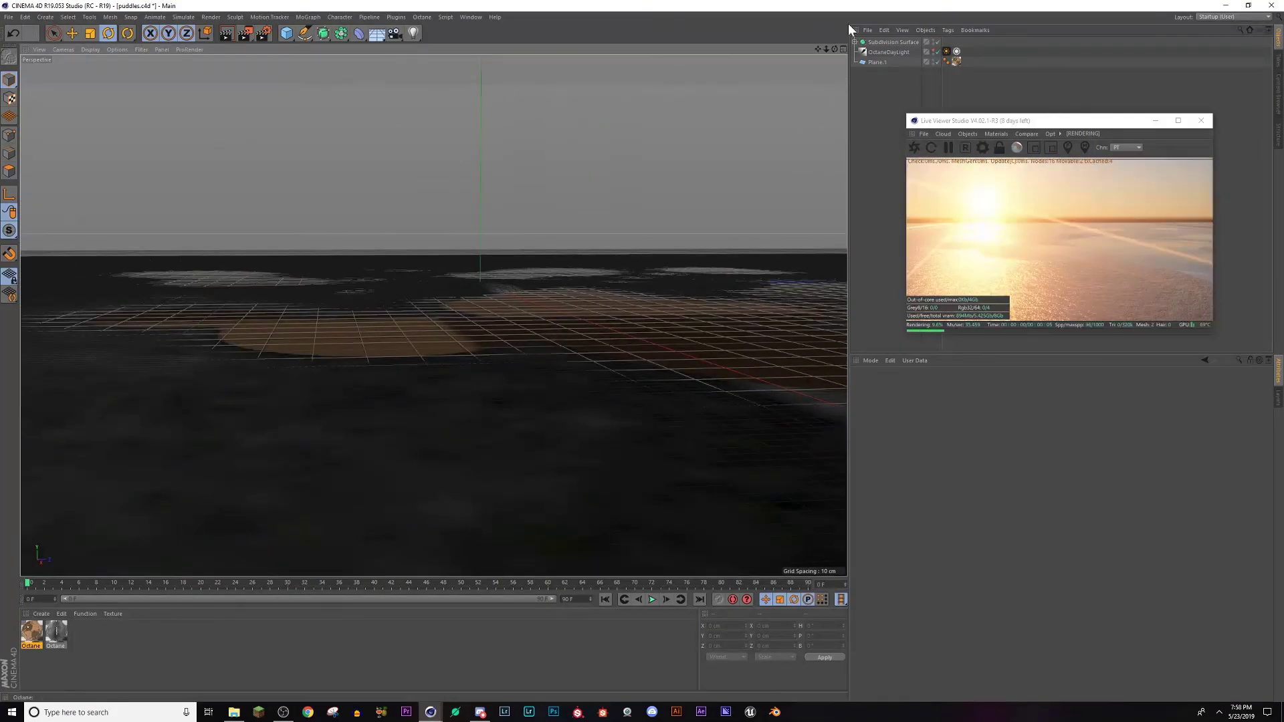
{"action": "left_click", "coordinate": [855, 42]}
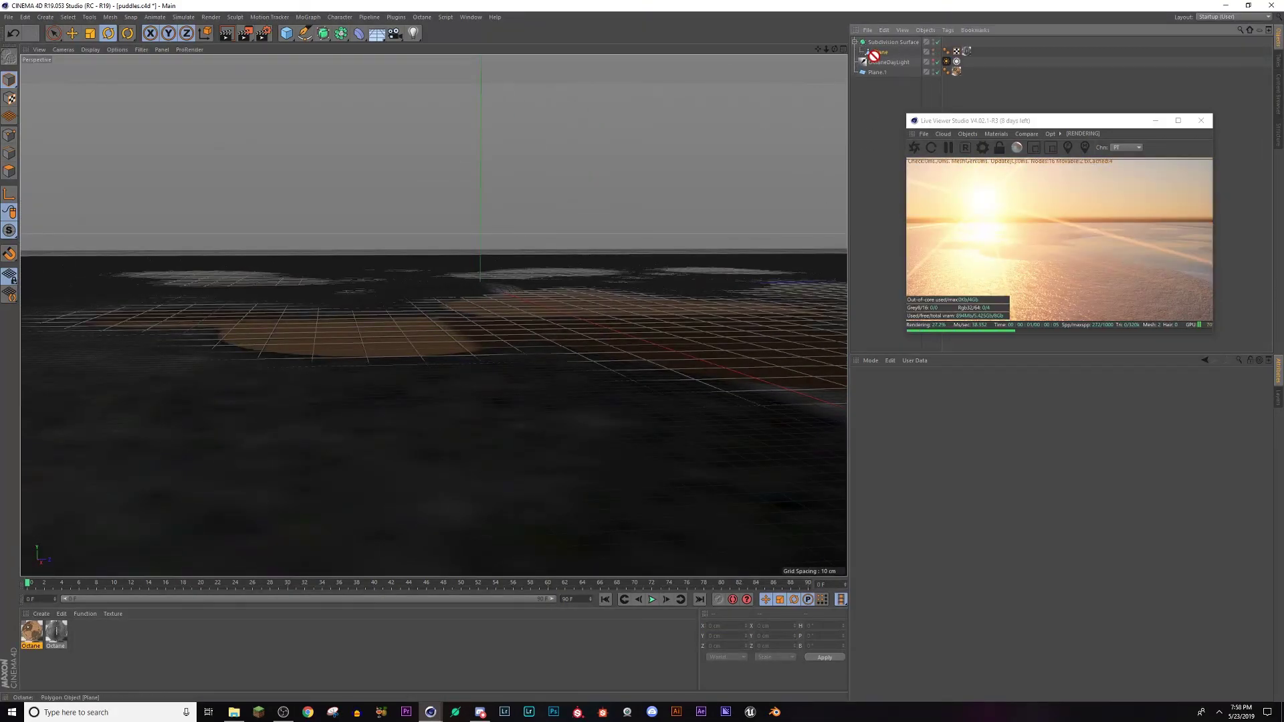
{"action": "left_click", "coordinate": [875, 54]}
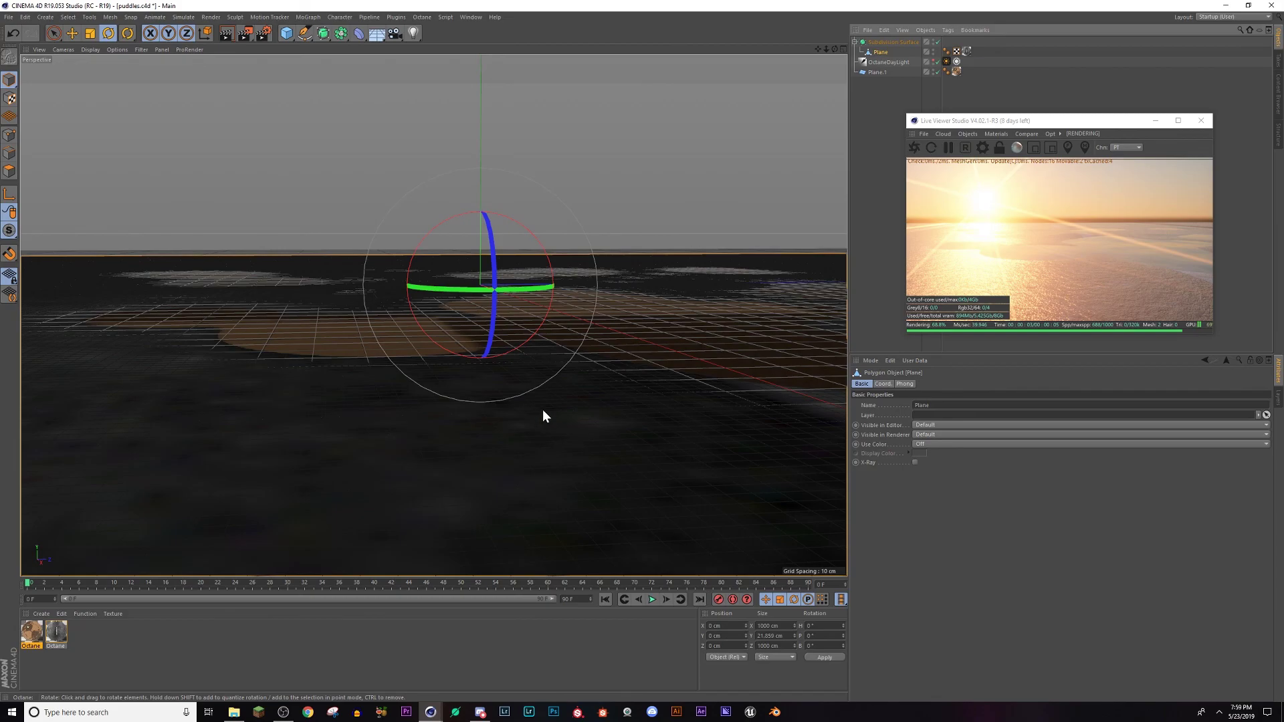
{"action": "left_click", "coordinate": [90, 35]}
{"action": "scroll", "coordinate": [518, 388], "scroll_direction": "up", "scroll_amount": 6}
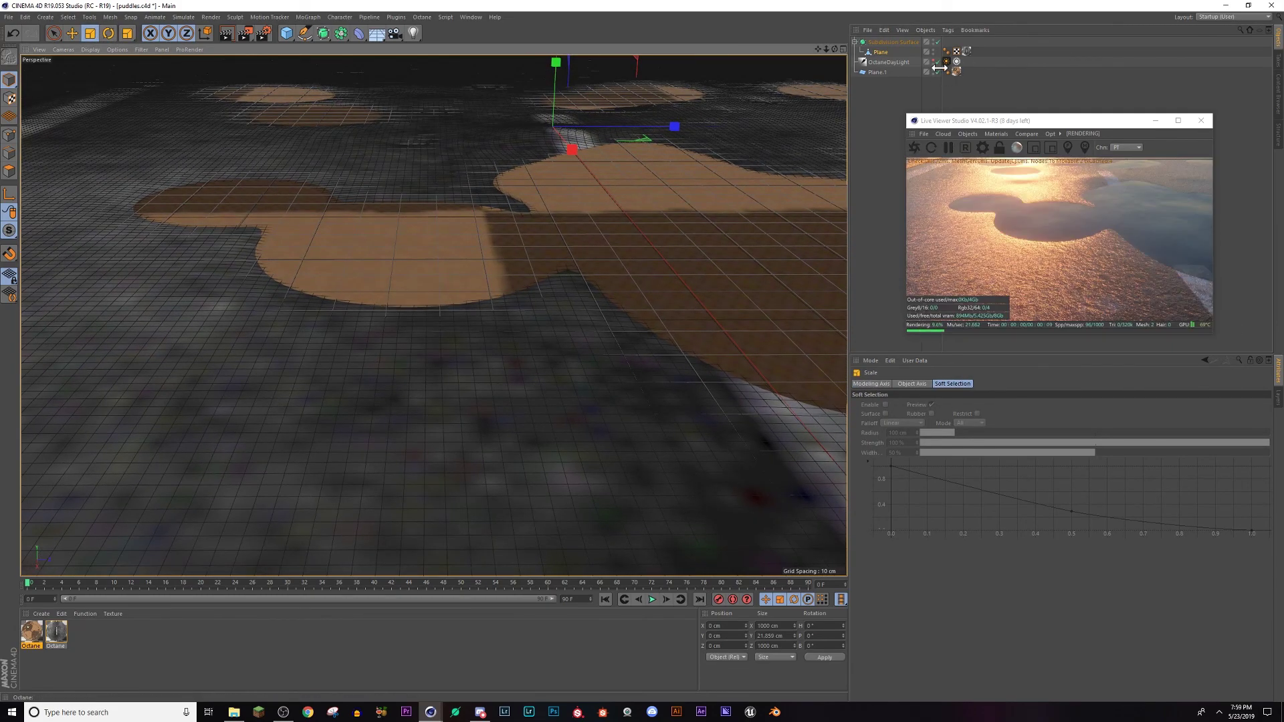
{"action": "left_click", "coordinate": [932, 71]}
Step: Try deeper puddle depressions by scaling the road Plane along Y to a height of about 62.9 cm
{"action": "mouse_move", "coordinate": [573, 307]}
{"action": "left_mouse_down", "text": "alt"}
{"action": "mouse_move", "coordinate": [586, 335]}
{"action": "mouse_move", "coordinate": [584, 290]}
{"action": "left_mouse_up", "text": "alt"}
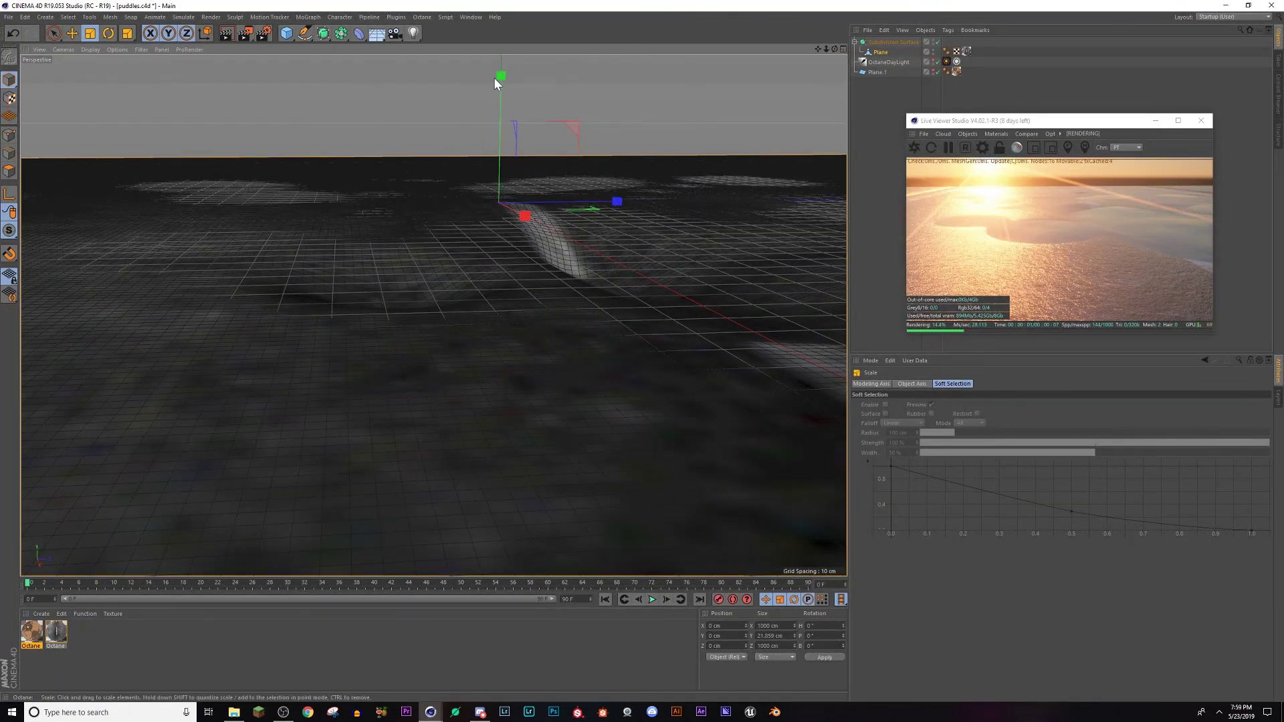
{"action": "left_click_drag", "start_coordinate": [495, 78], "coordinate": [496, 4]}
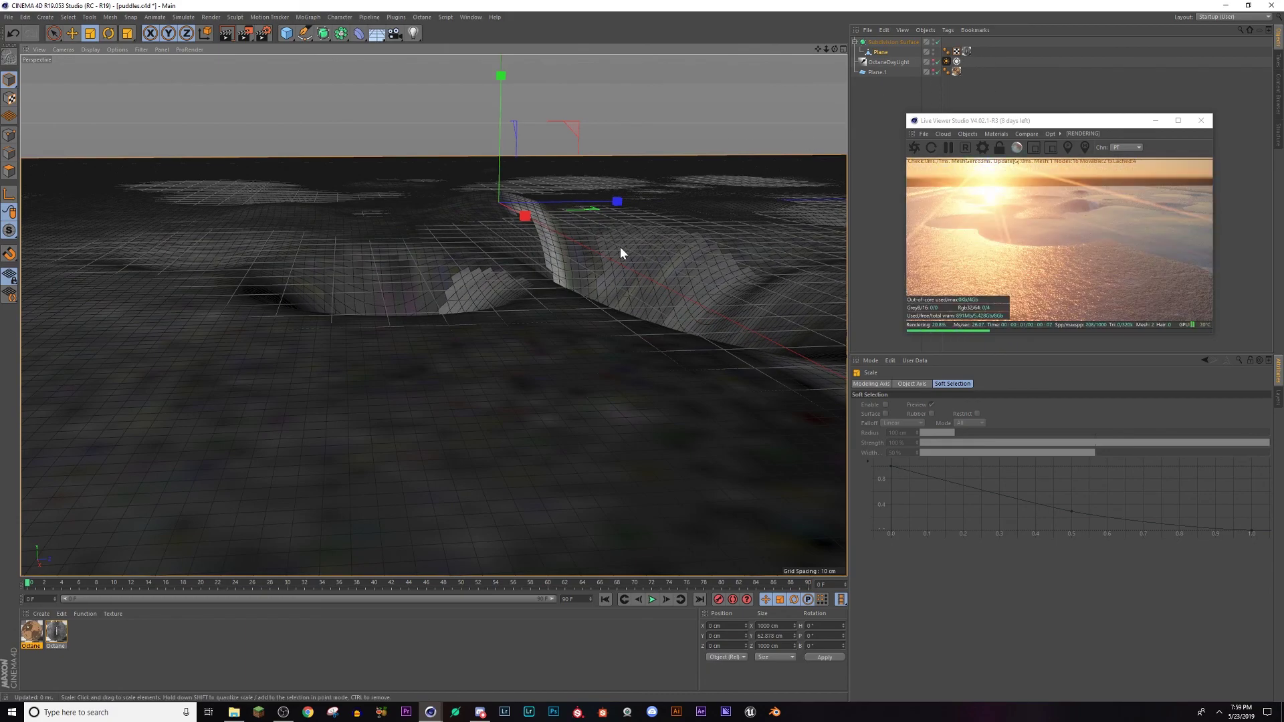
{"action": "left_click_drag", "start_coordinate": [620, 247], "coordinate": [599, 336], "text": "alt"}
{"action": "scroll", "coordinate": [599, 338], "scroll_direction": "down", "scroll_amount": 2}
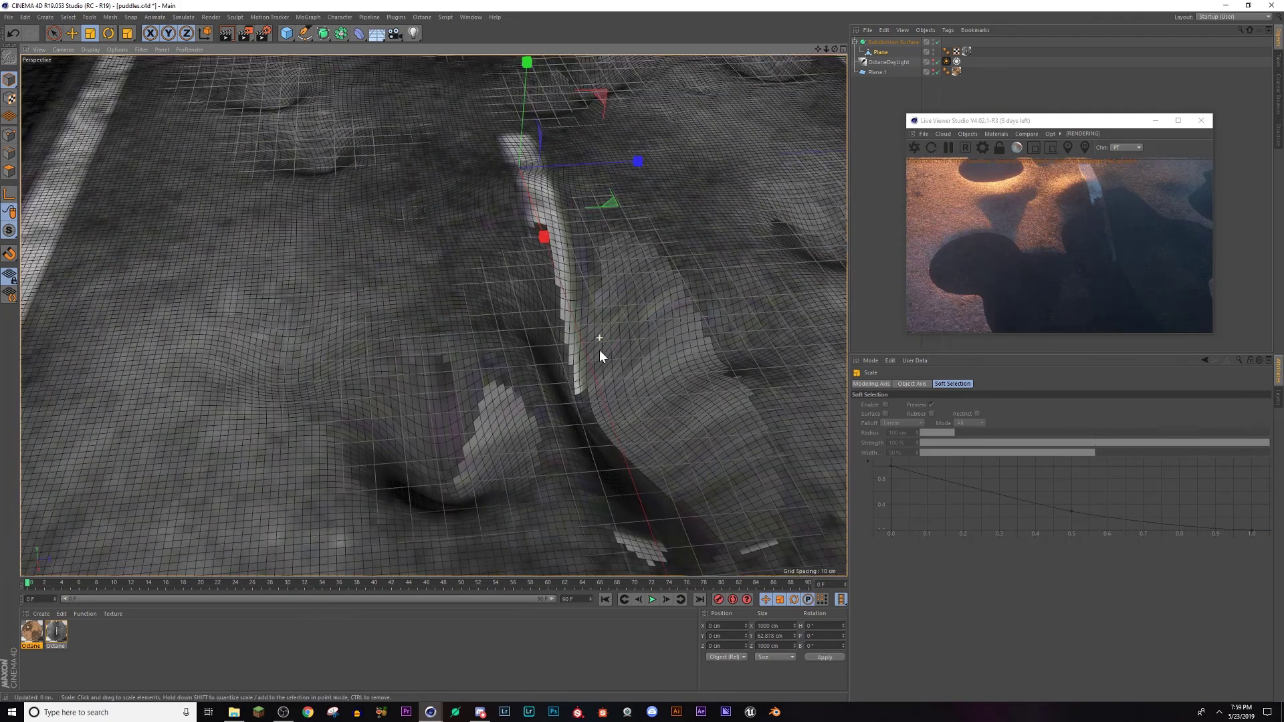
{"action": "middle_click_drag", "start_coordinate": [559, 470], "coordinate": [483, 467], "text": "alt"}
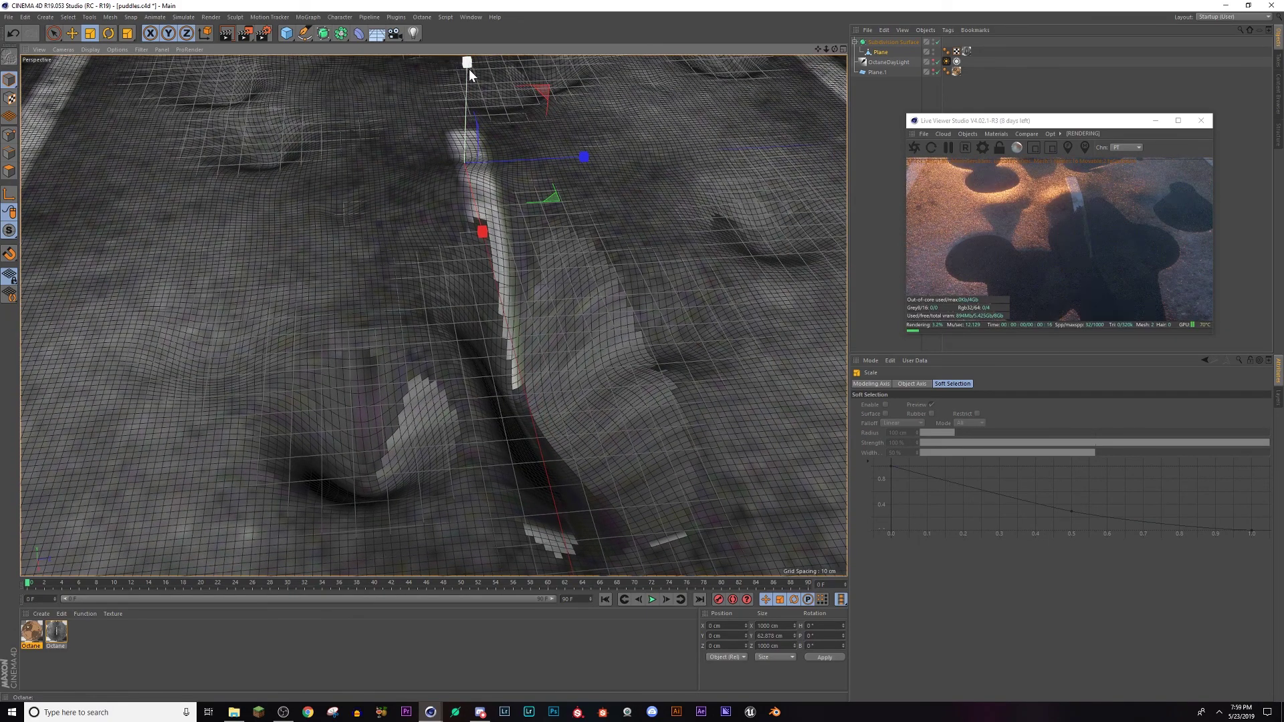
Step: Flatten the road Plane's relief in stages by scaling it along Y down to a height of about 0.02 cm
{"action": "left_click_drag", "start_coordinate": [468, 69], "coordinate": [466, 111]}
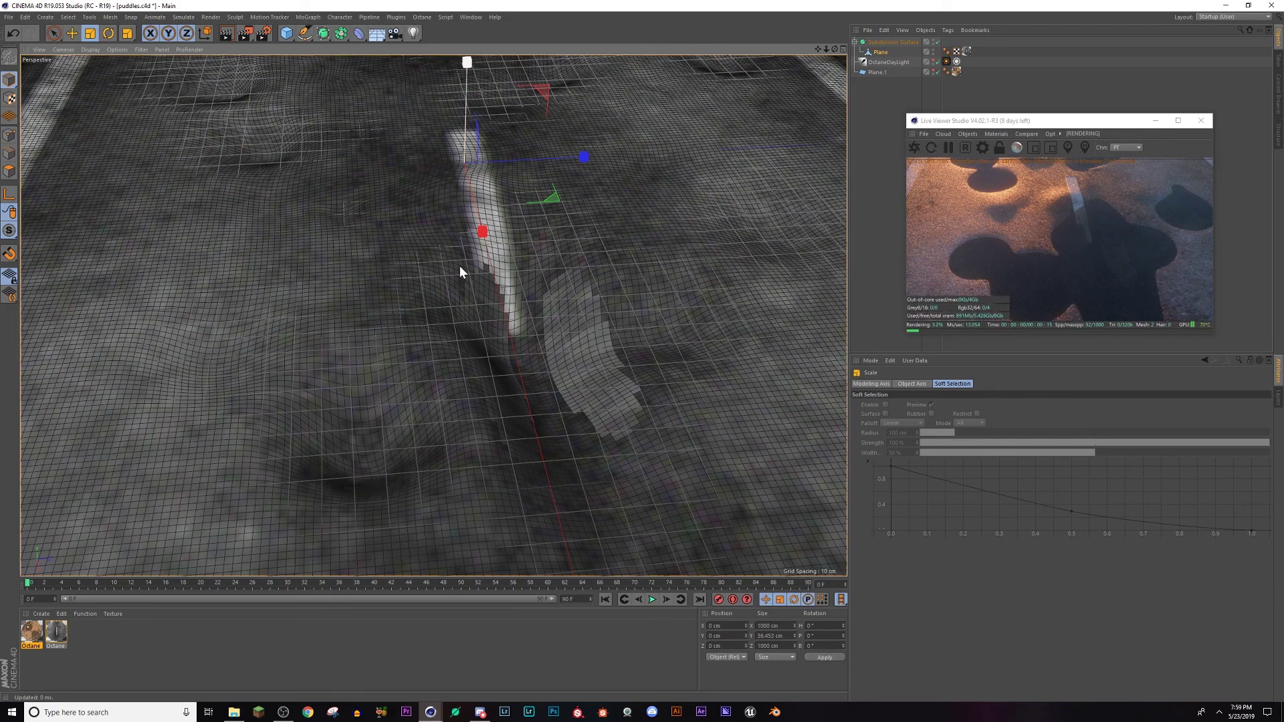
{"action": "left_click_drag", "start_coordinate": [460, 266], "coordinate": [430, 264], "text": "alt"}
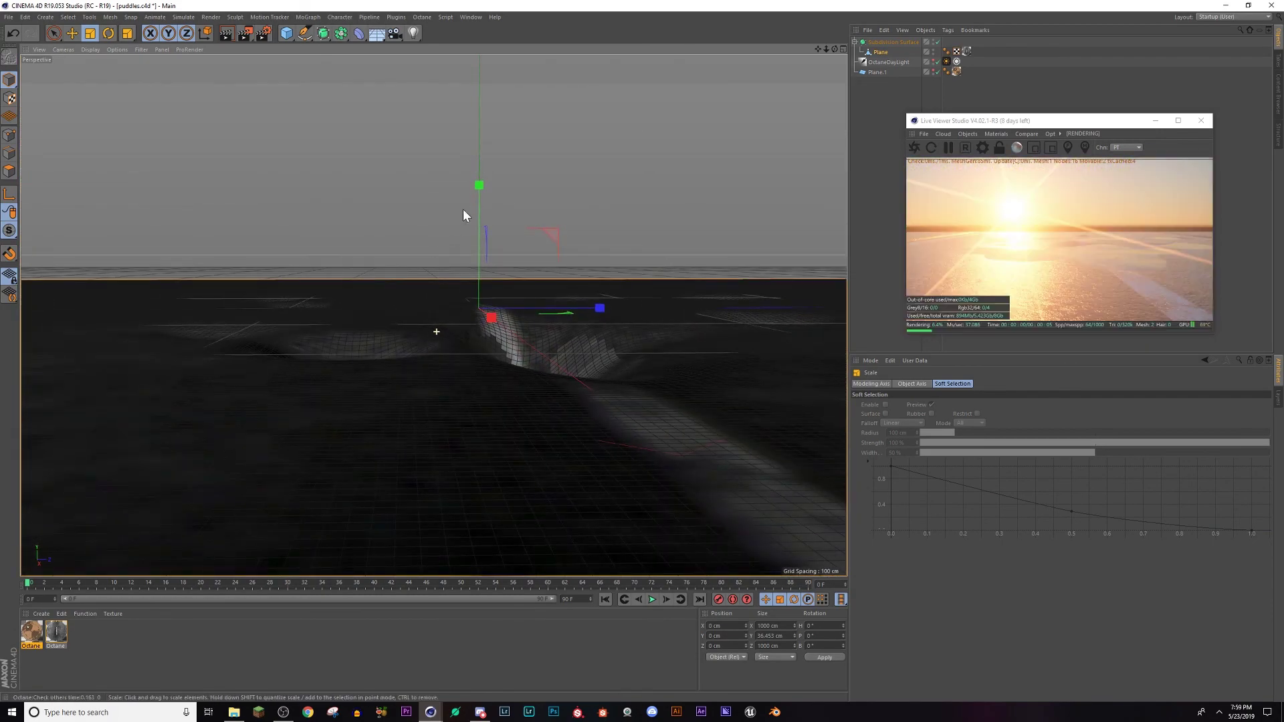
{"action": "left_click_drag", "start_coordinate": [478, 185], "coordinate": [491, 279]}
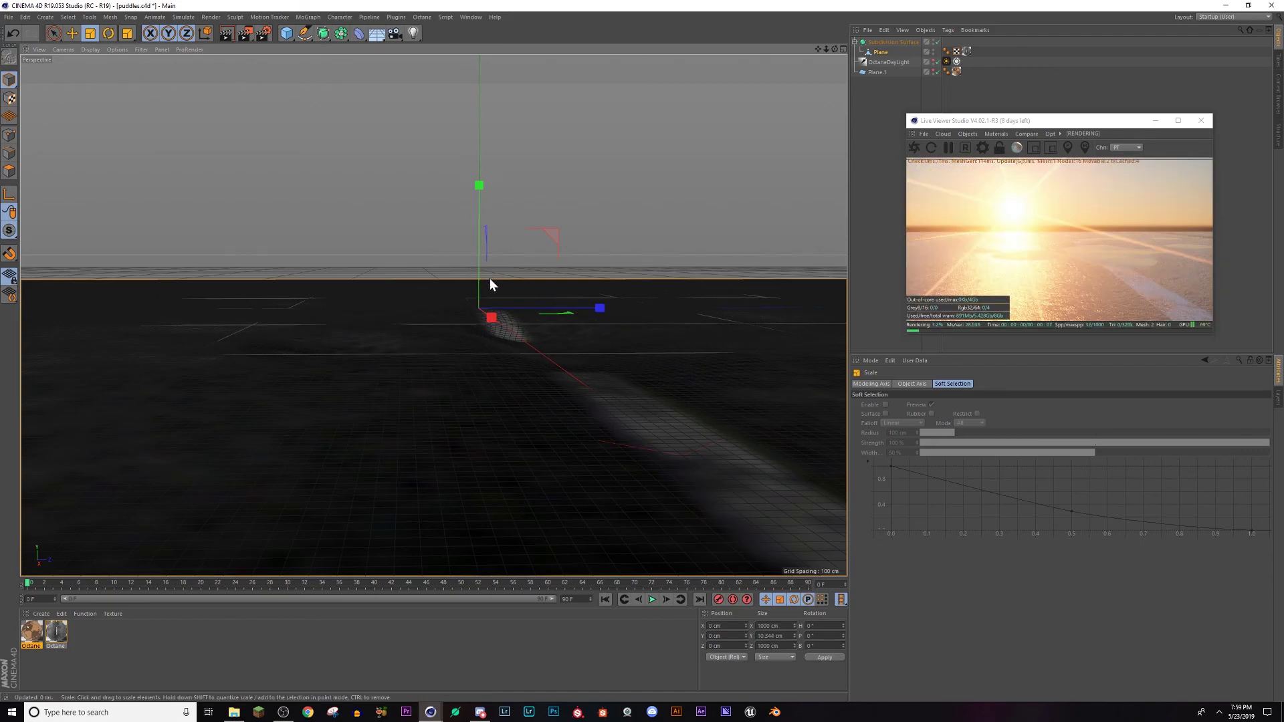
{"action": "left_click_drag", "start_coordinate": [518, 358], "coordinate": [540, 428], "text": "alt"}
{"action": "middle_click_drag", "start_coordinate": [459, 303], "coordinate": [533, 434], "text": "alt"}
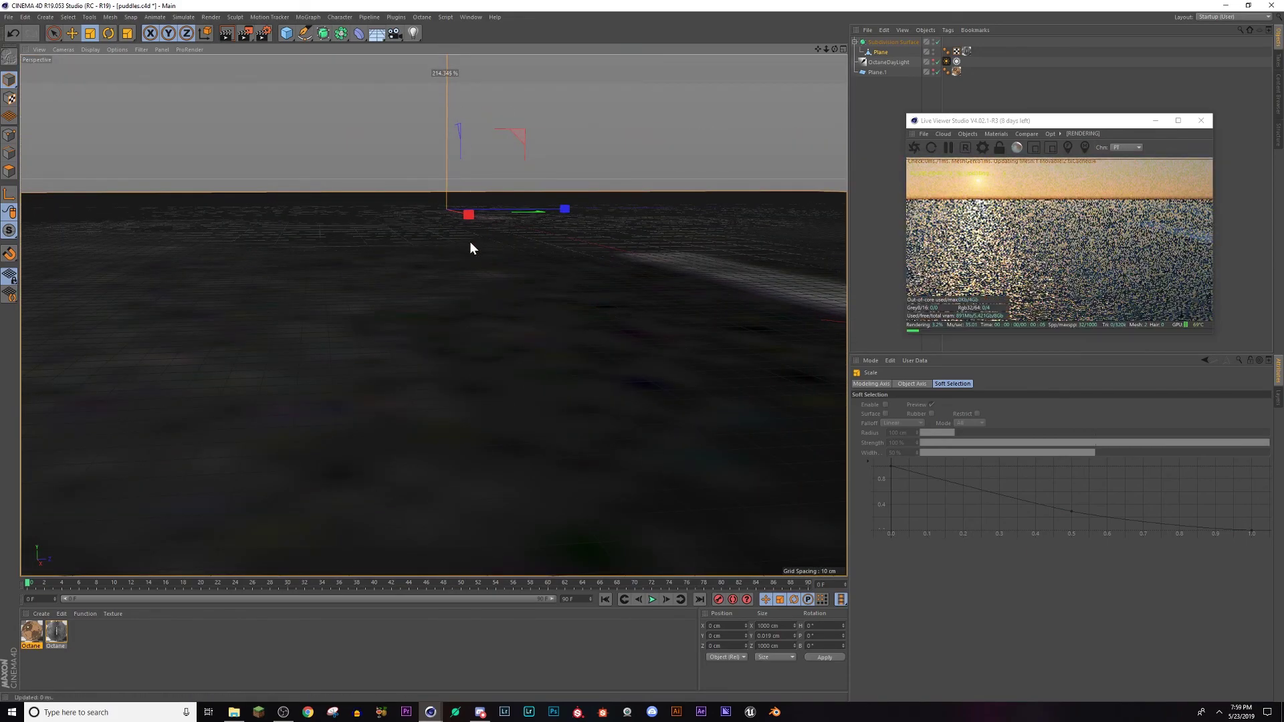
{"action": "left_click_drag", "start_coordinate": [473, 265], "coordinate": [484, 293], "text": "alt"}
Step: Bring back shallow puddle depressions by scaling the road Plane along Y to a height of about 9 cm
{"action": "left_click", "coordinate": [873, 57]}
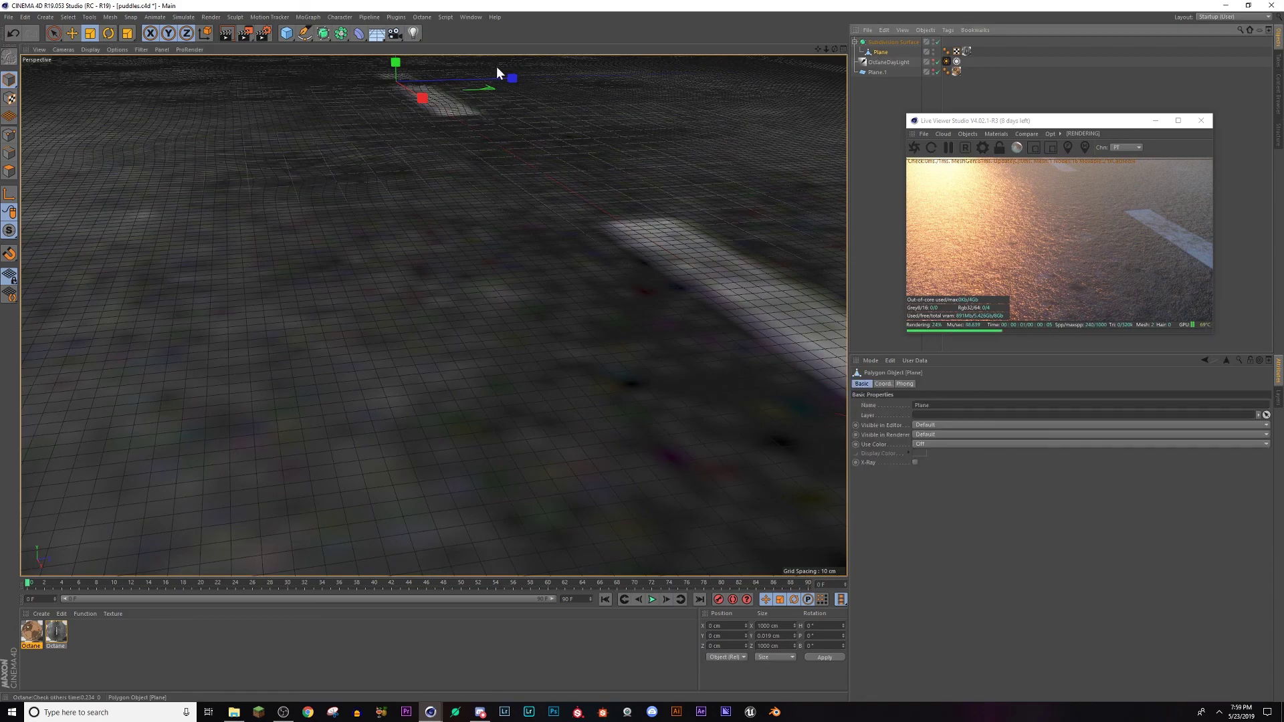
{"action": "left_click_drag", "start_coordinate": [403, 65], "coordinate": [398, 48]}
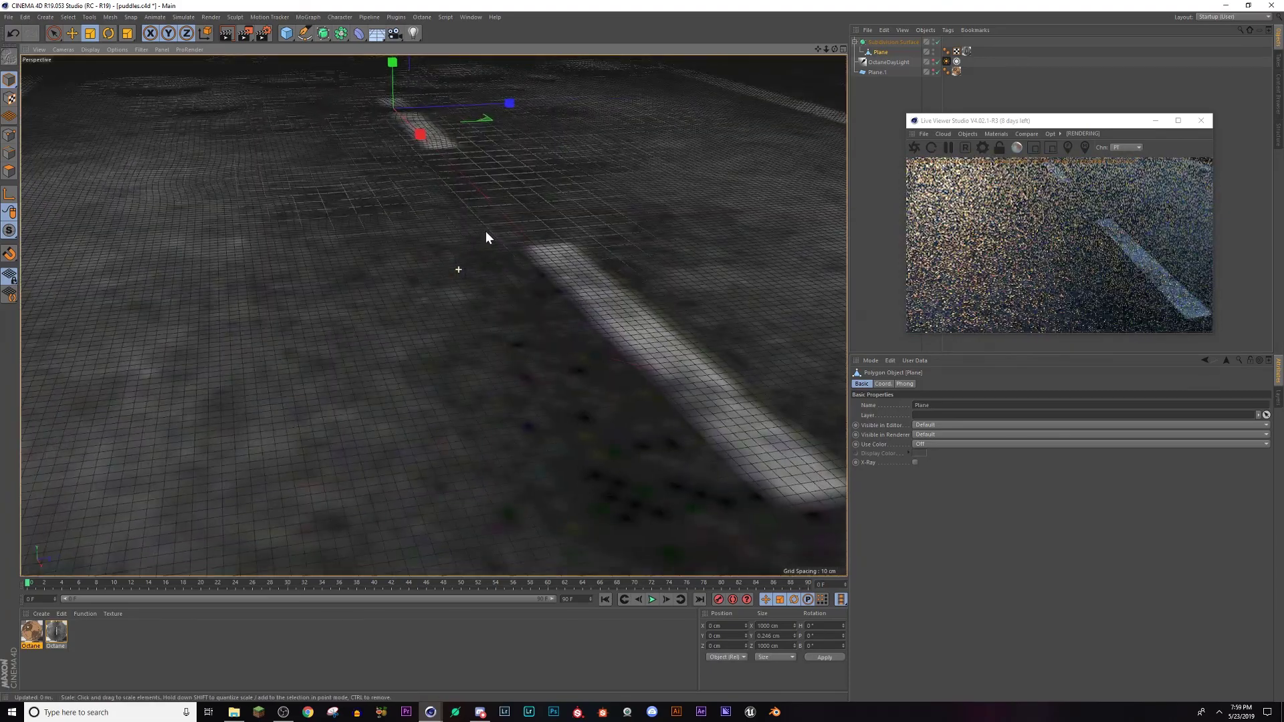
{"action": "left_click_drag", "start_coordinate": [393, 62], "coordinate": [392, 24]}
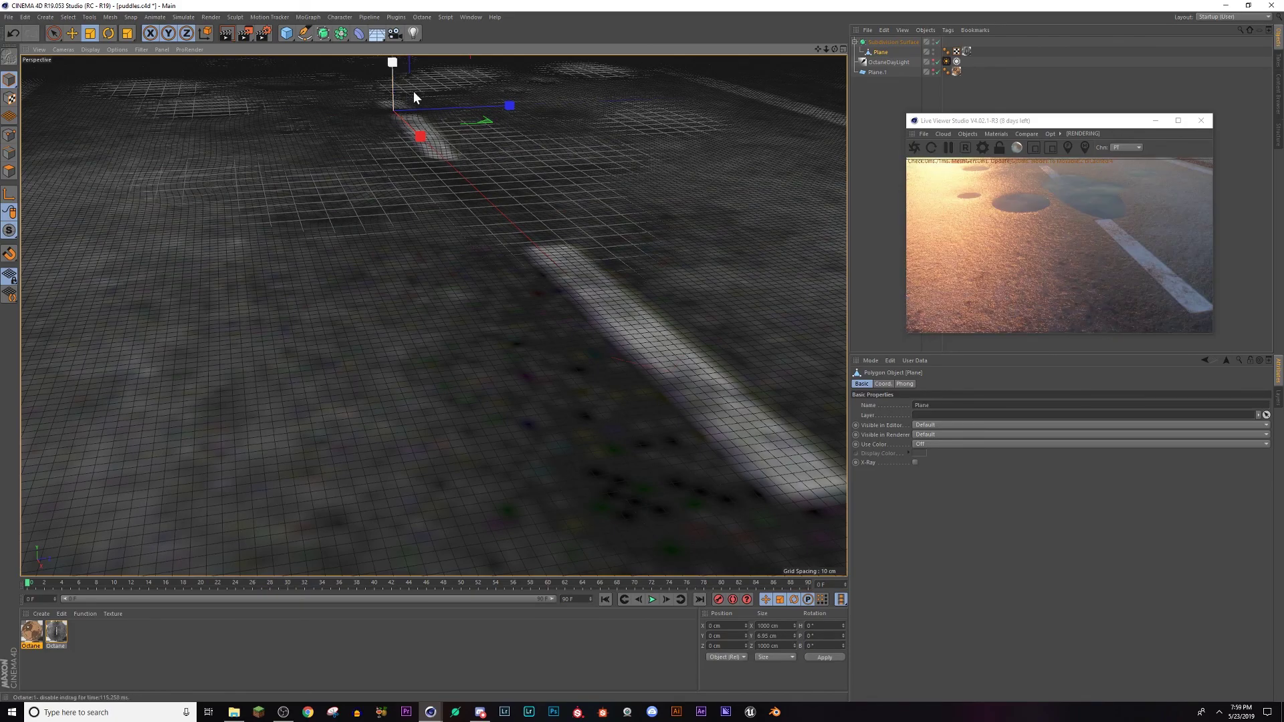
{"action": "left_click_drag", "start_coordinate": [414, 96], "coordinate": [391, 279], "text": "alt"}
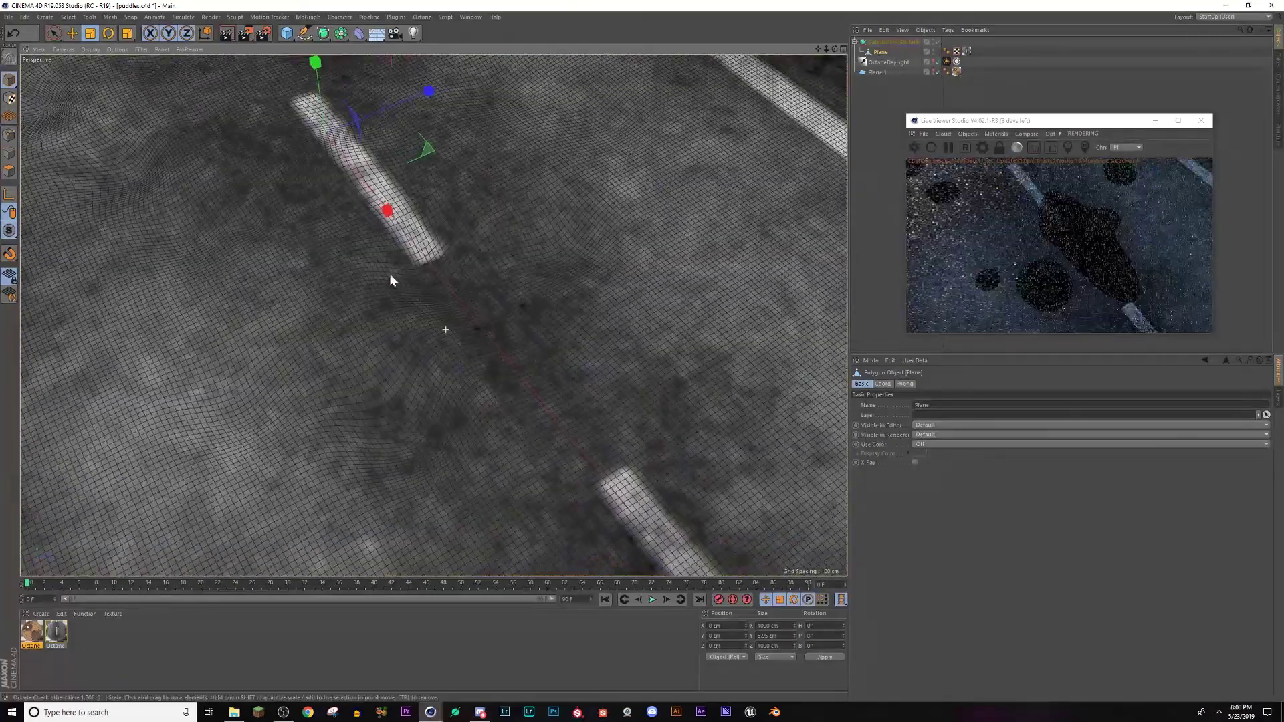
{"action": "middle_click_drag", "start_coordinate": [435, 315], "coordinate": [514, 331], "text": "alt"}
{"action": "left_click_drag", "start_coordinate": [452, 306], "coordinate": [458, 278], "text": "alt"}
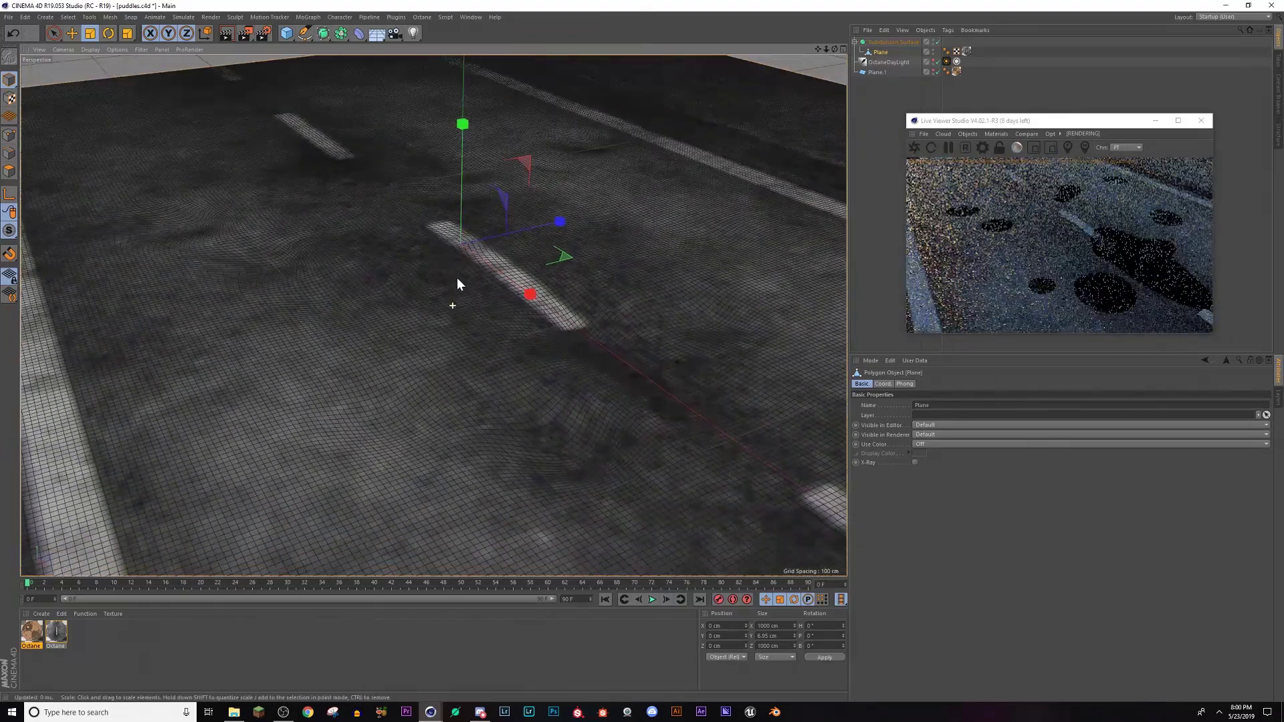
{"action": "right_click_drag", "start_coordinate": [465, 287], "coordinate": [563, 347], "text": "alt"}
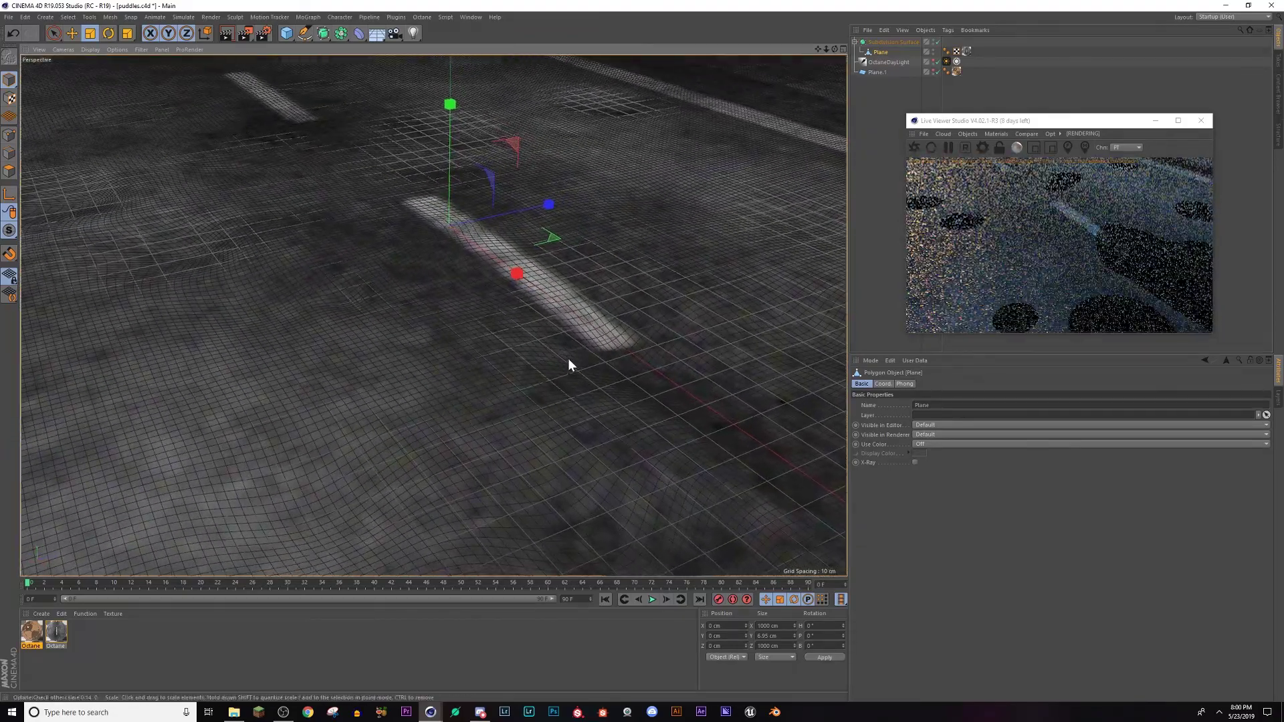